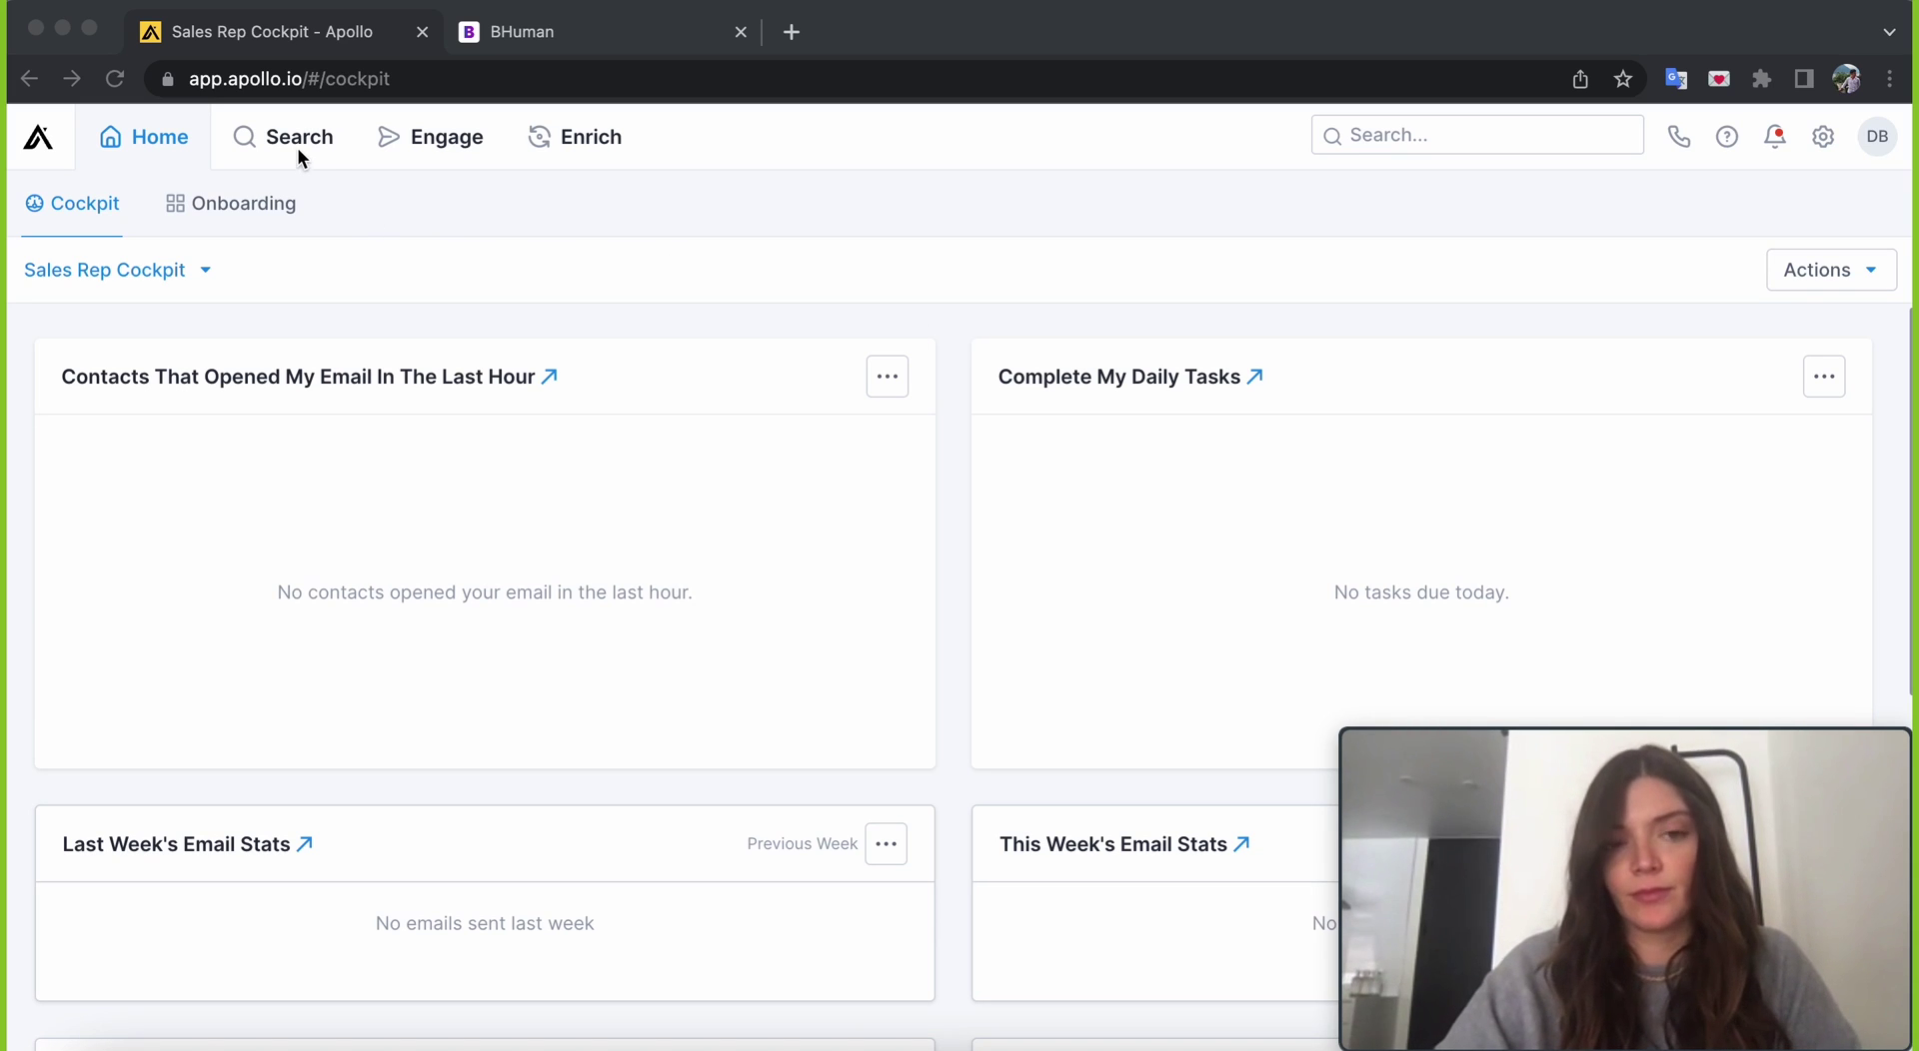
- Open Apollo's People search and expand its full set of filters
mouse_move(273, 145)
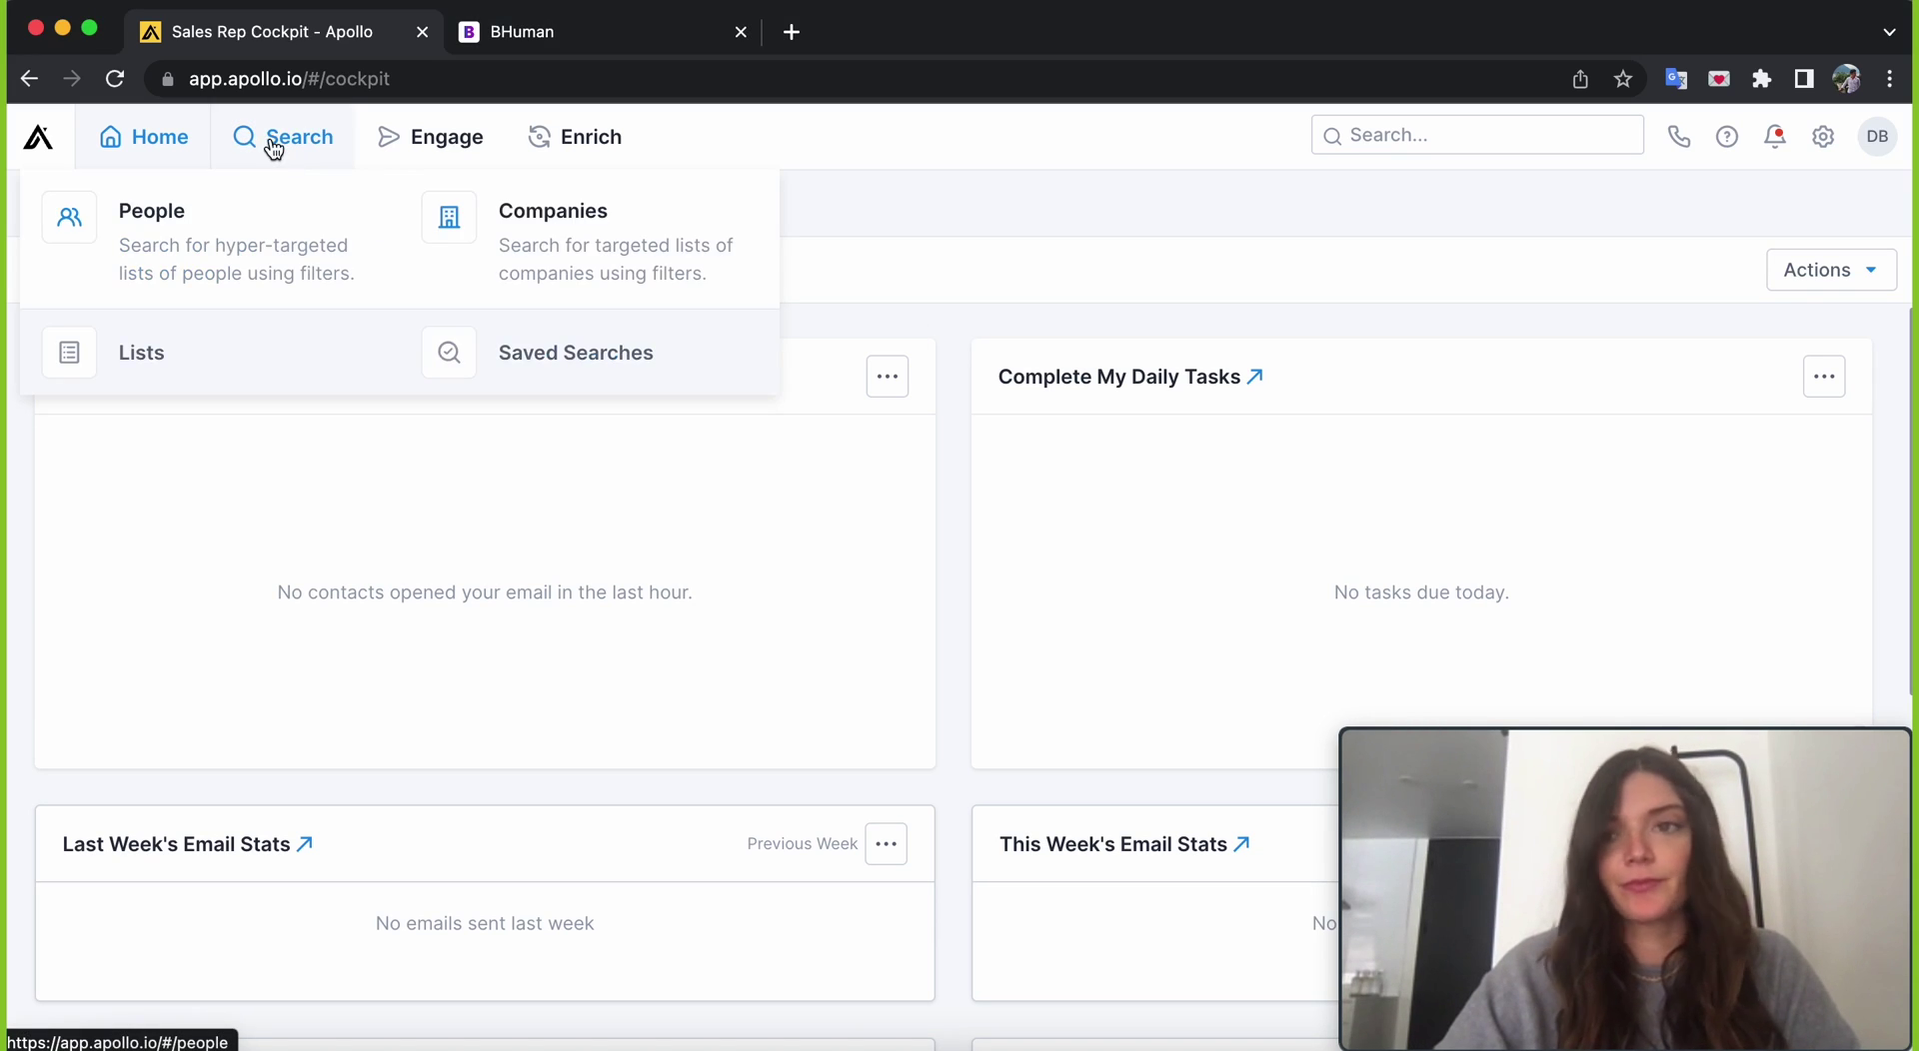
left_click(245, 236)
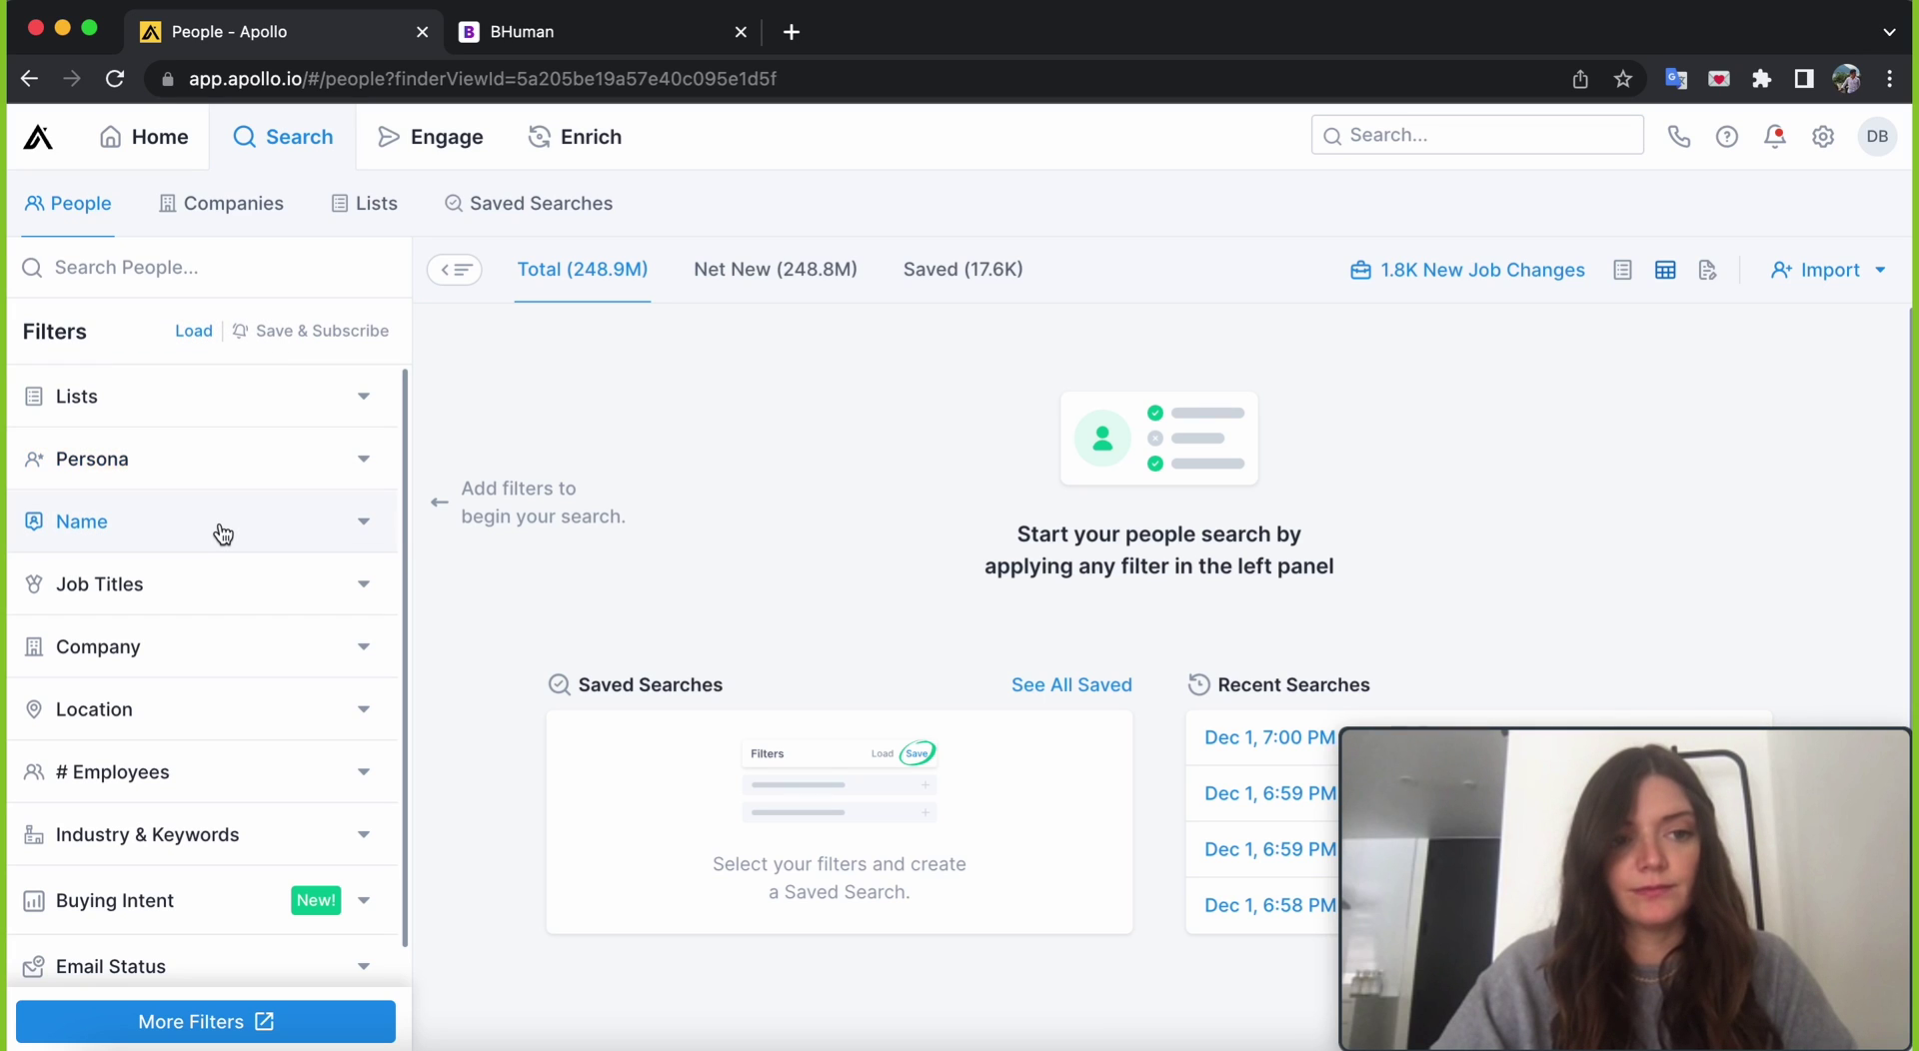
left_click(263, 1024)
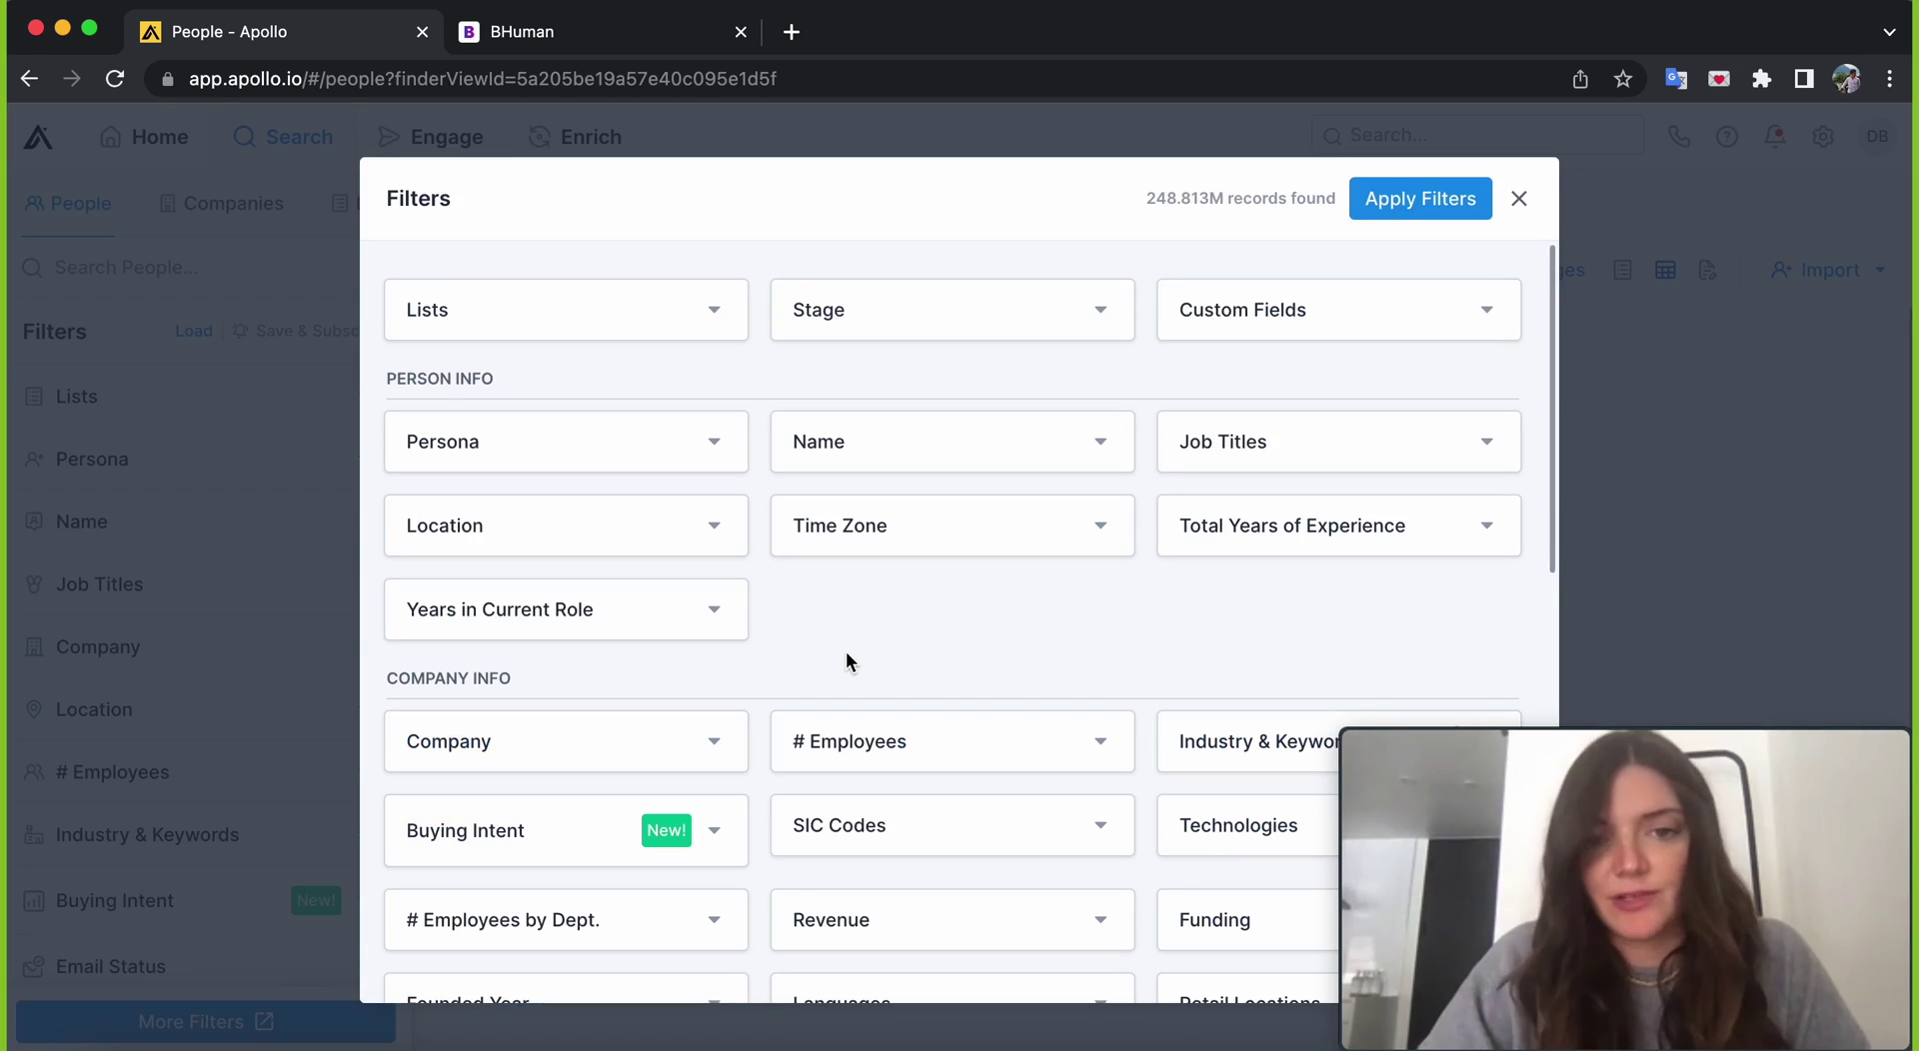
- Add 'Investor' and 'VC' job title filters and apply them to list 3,075 contacts
left_click(1350, 442)
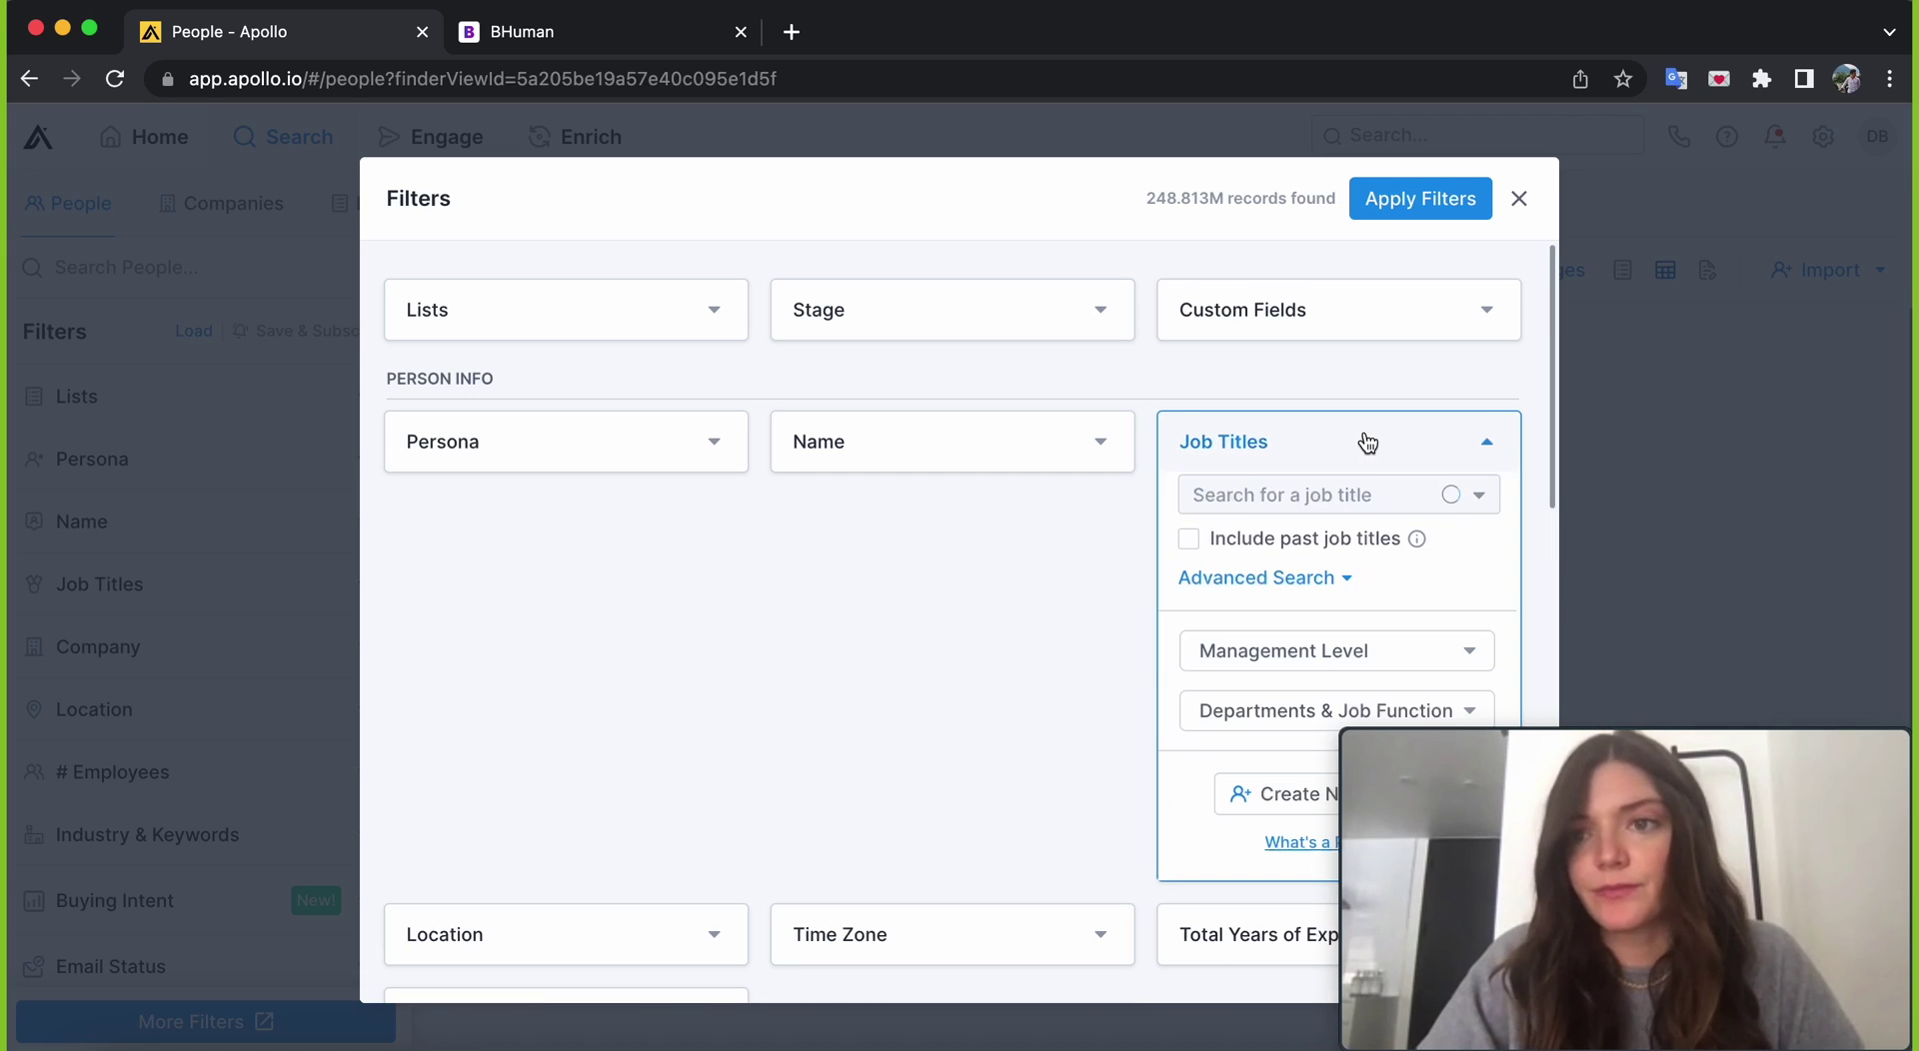
left_click(1299, 497)
type("I")
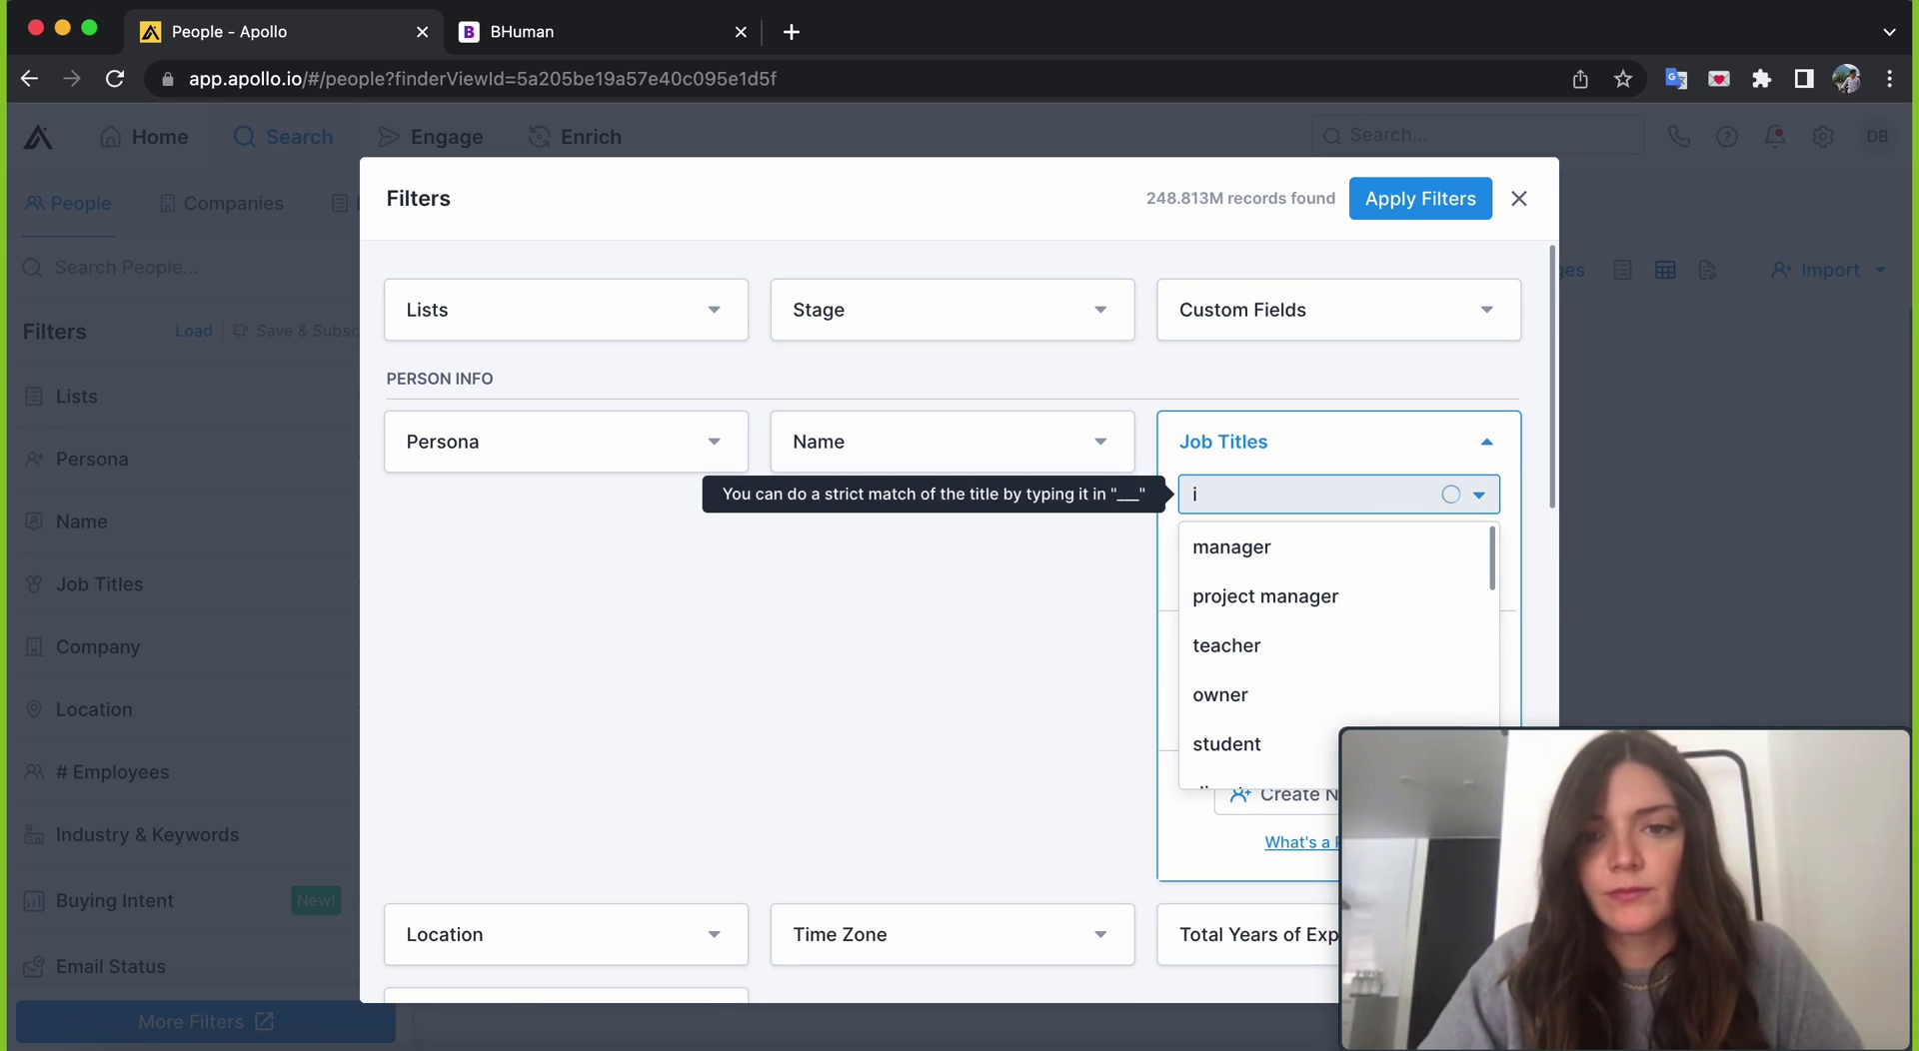
type("nvestor")
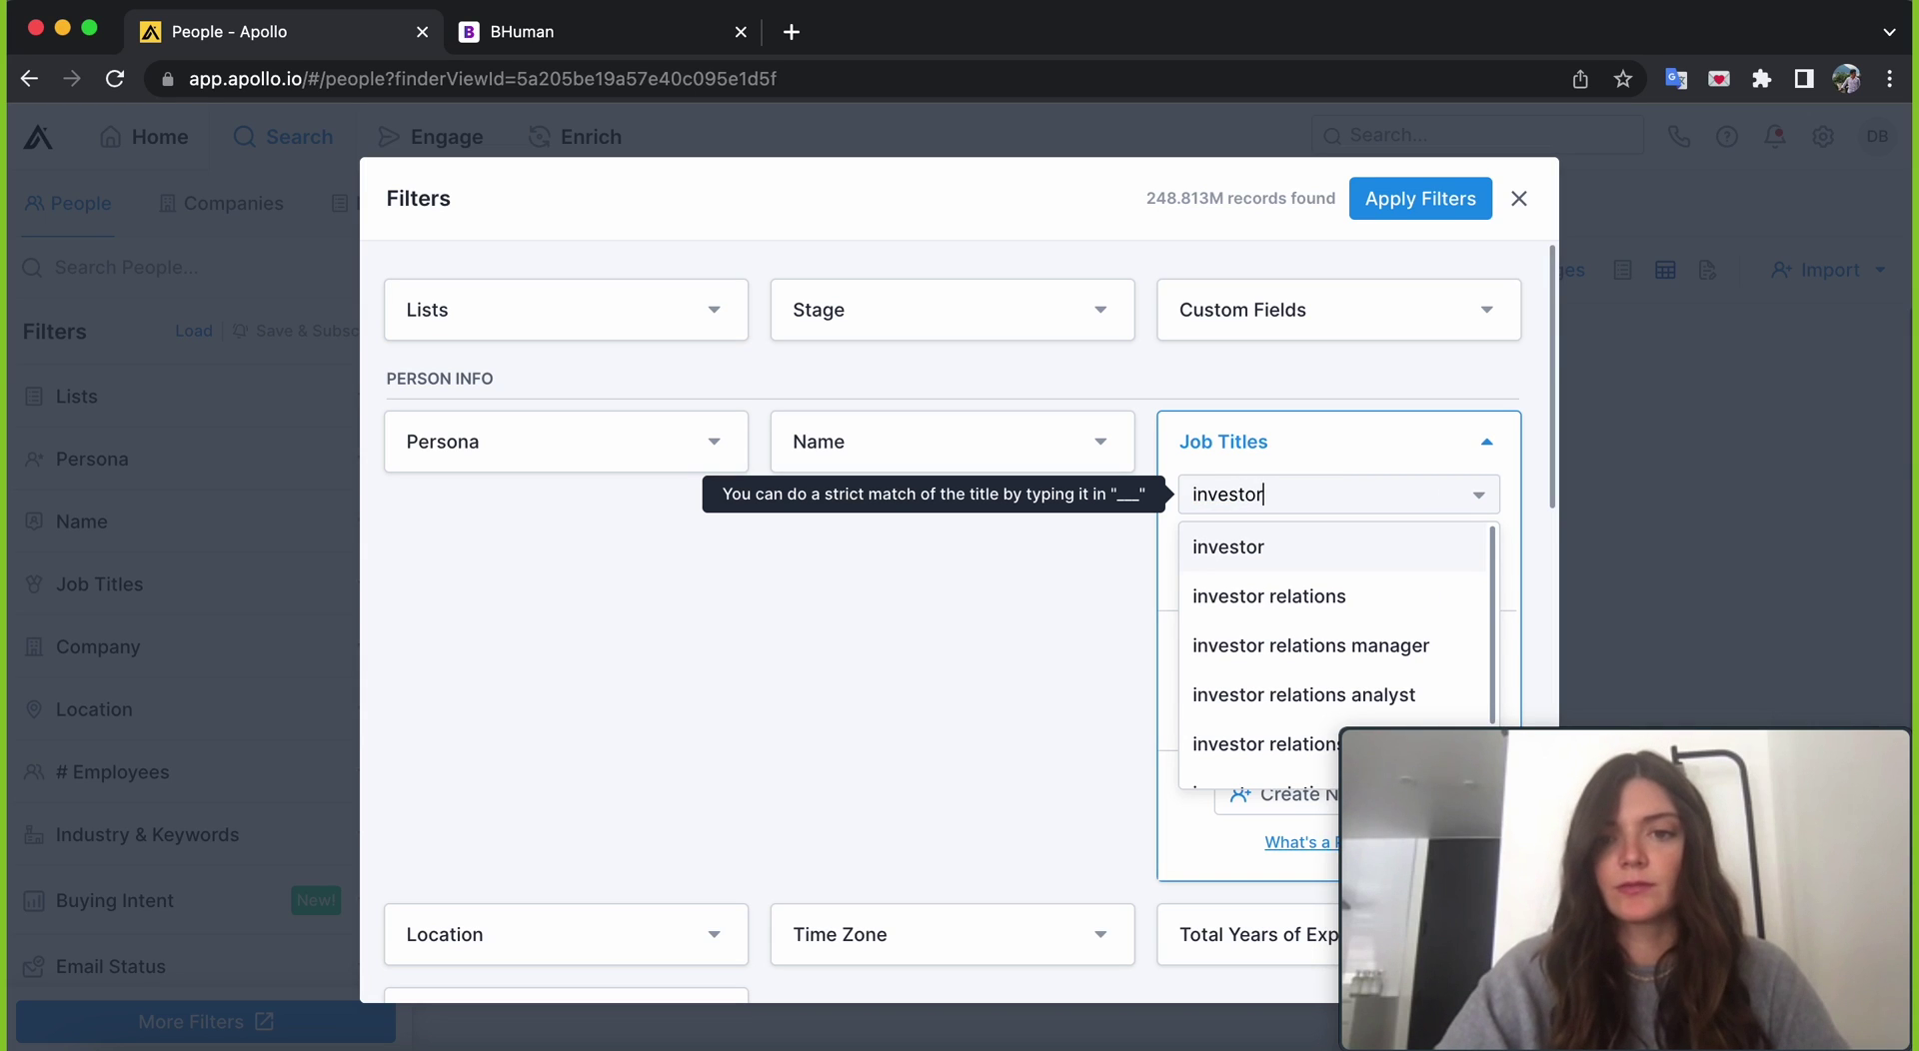
key("Return")
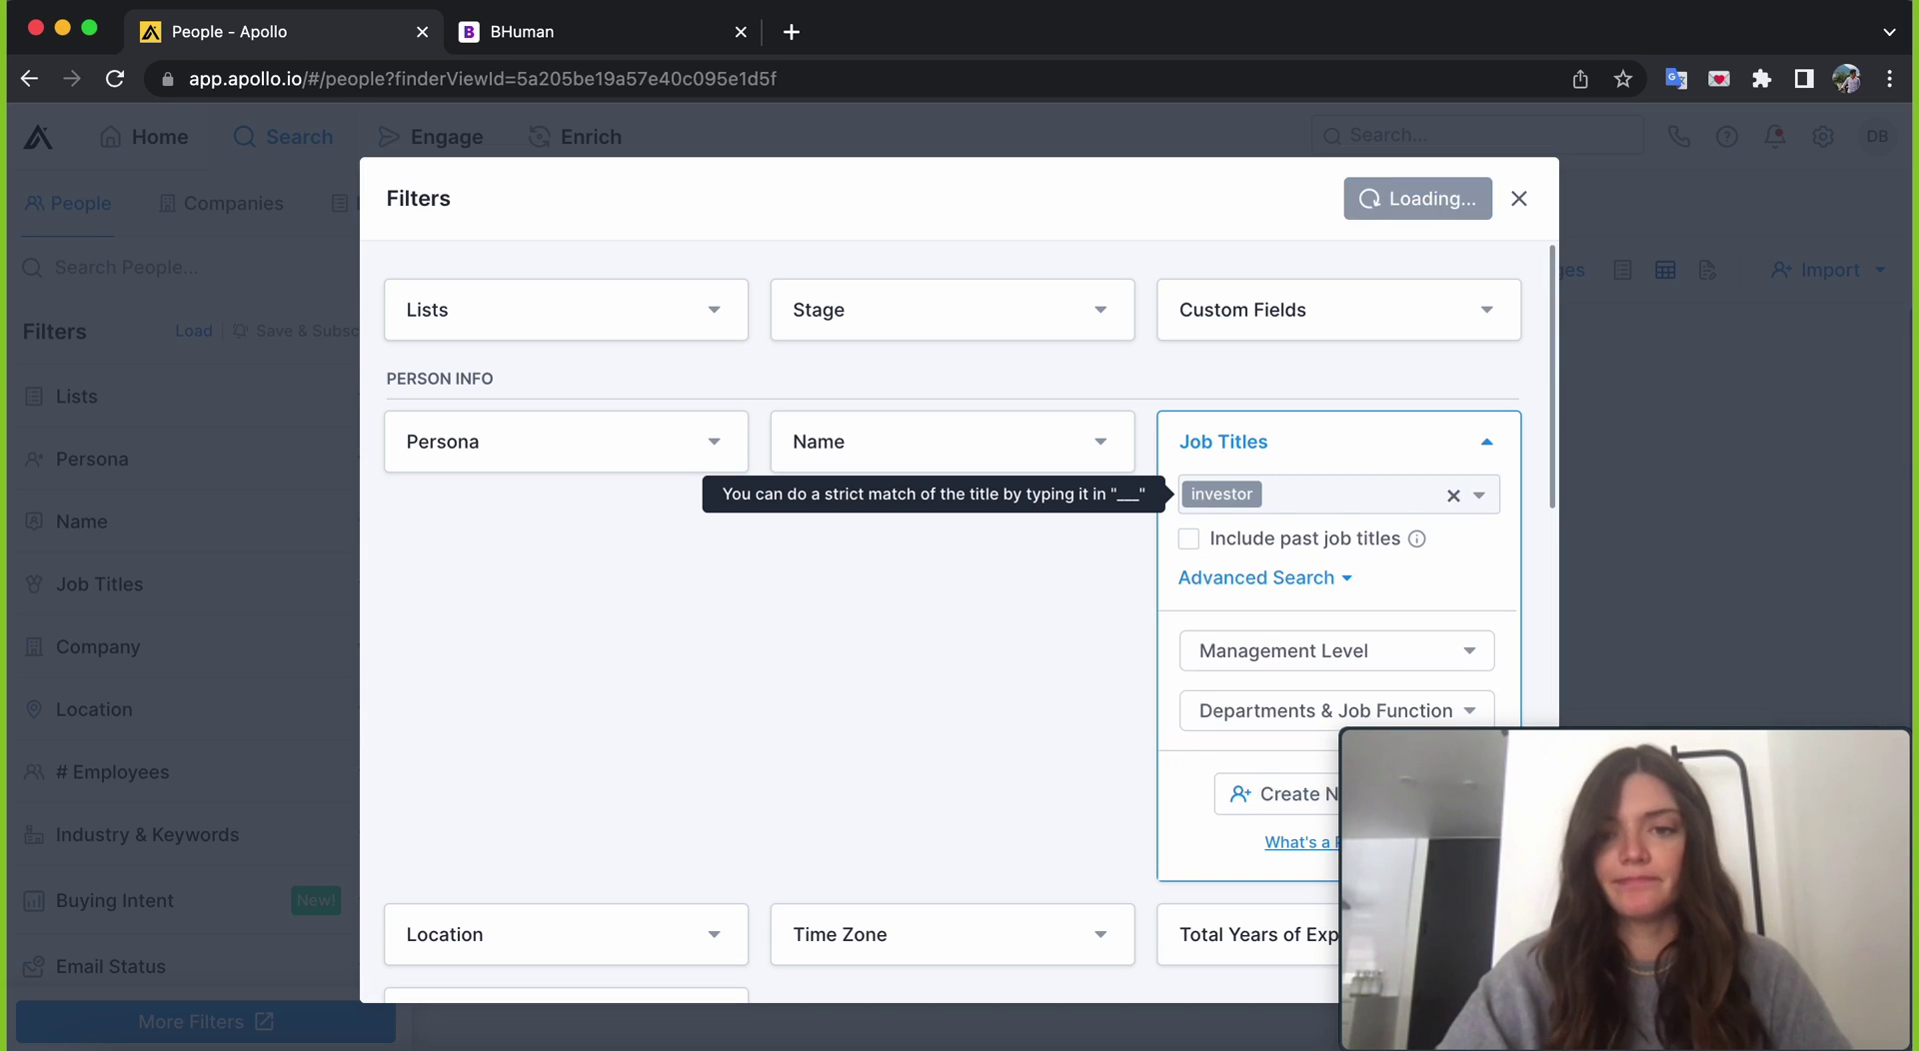
type("VC")
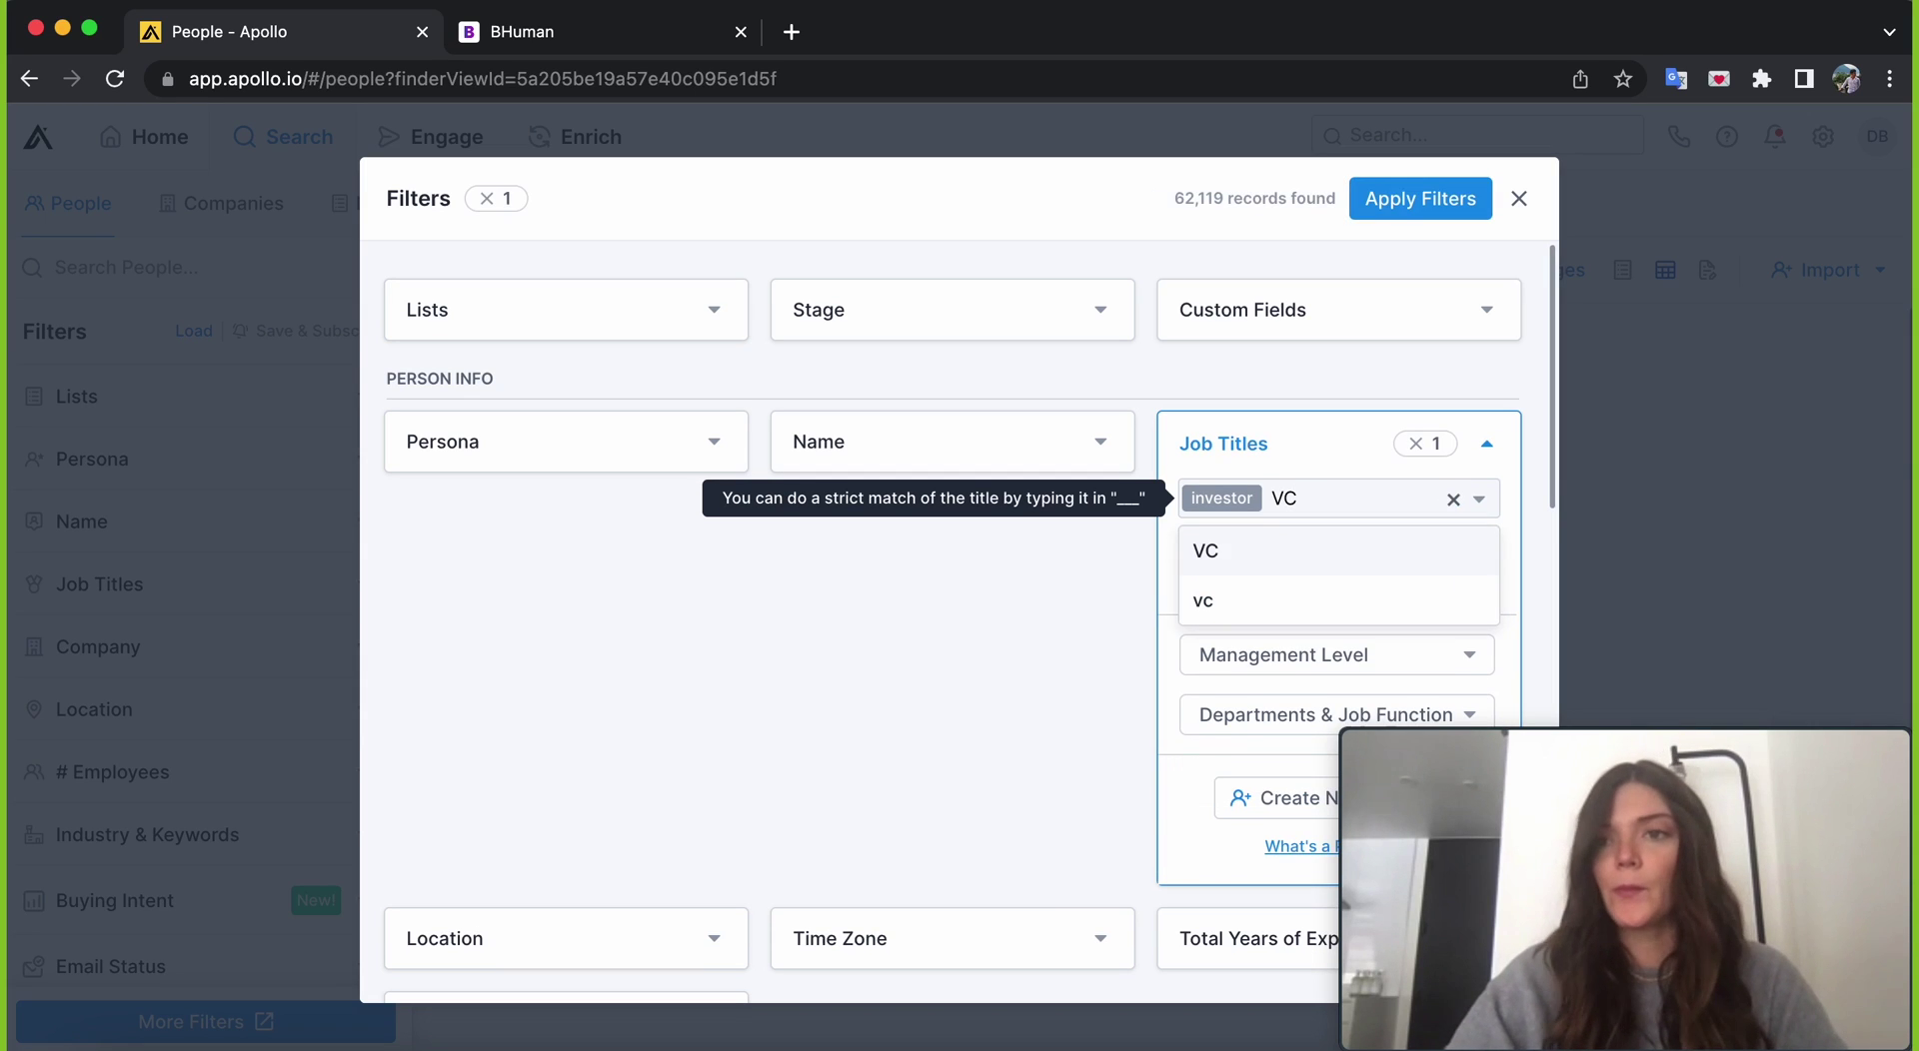
left_click(1274, 563)
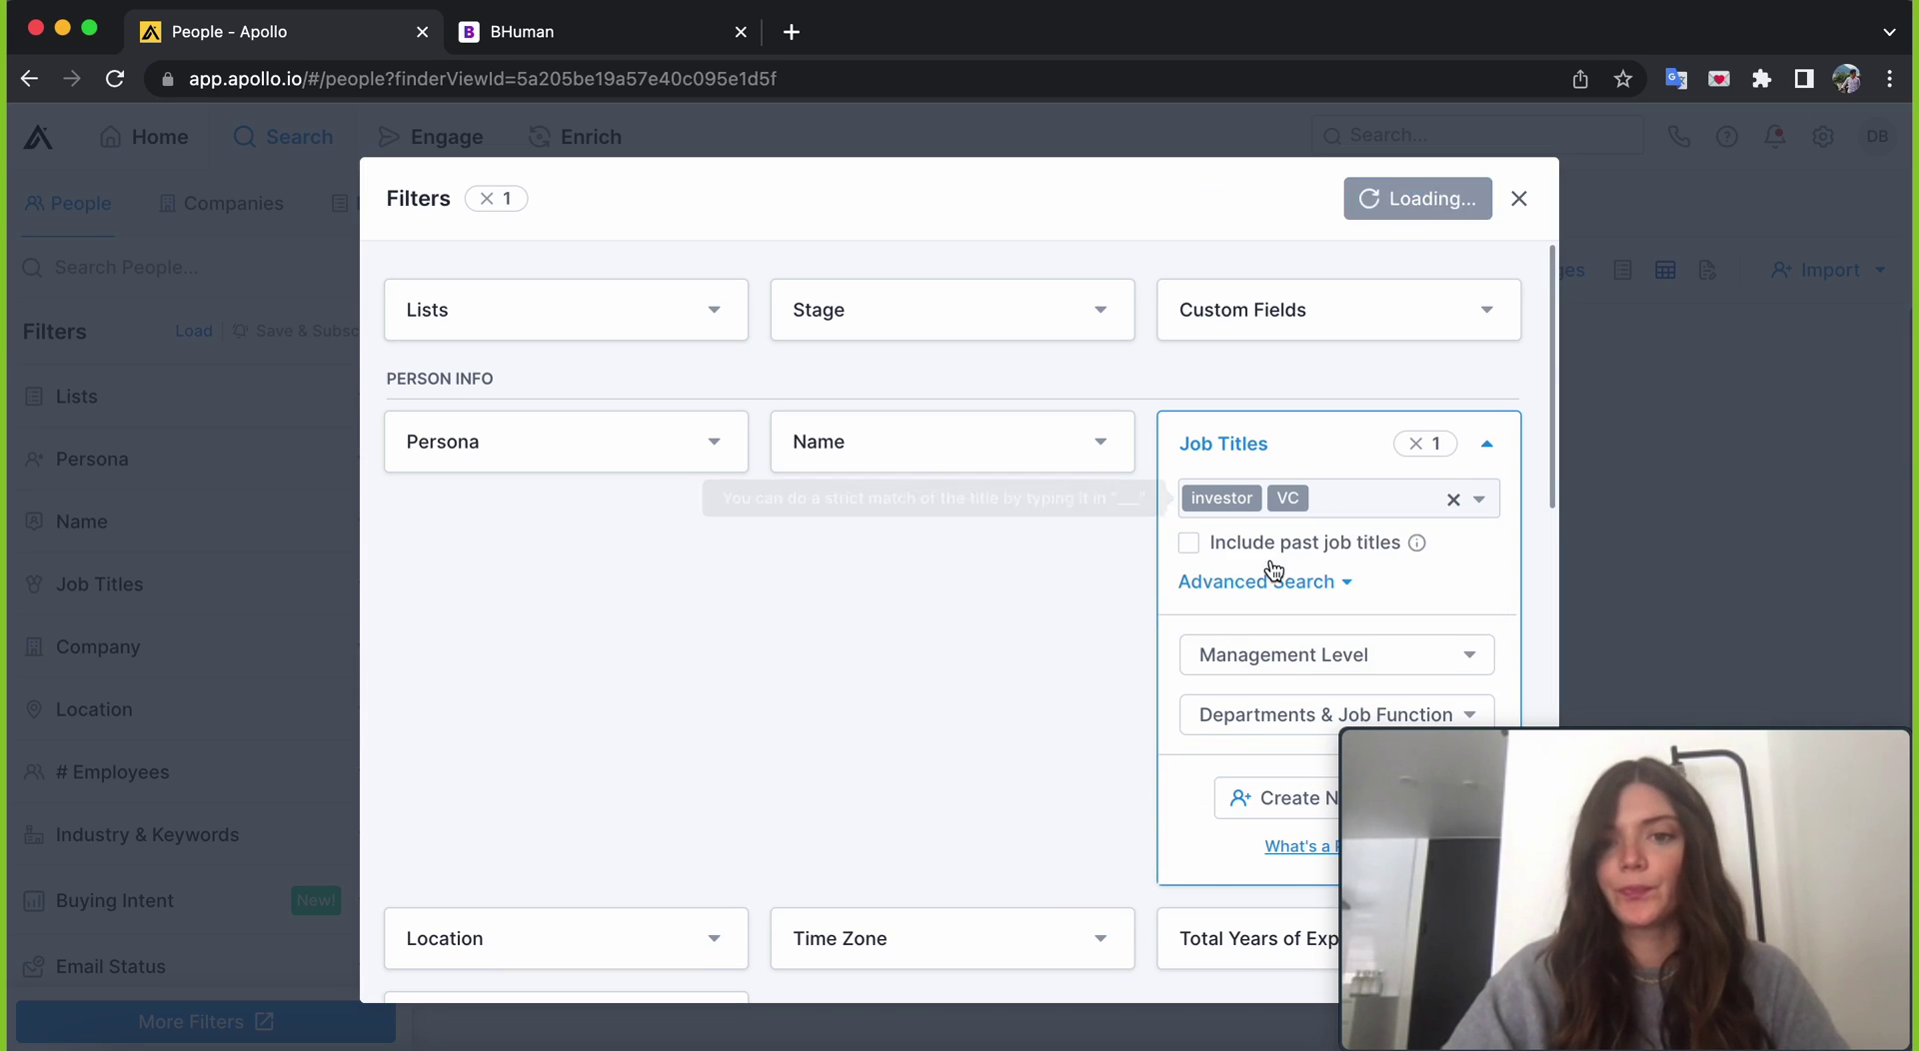
left_click(1488, 446)
scroll(1101, 585, "down", 3)
left_click(1421, 197)
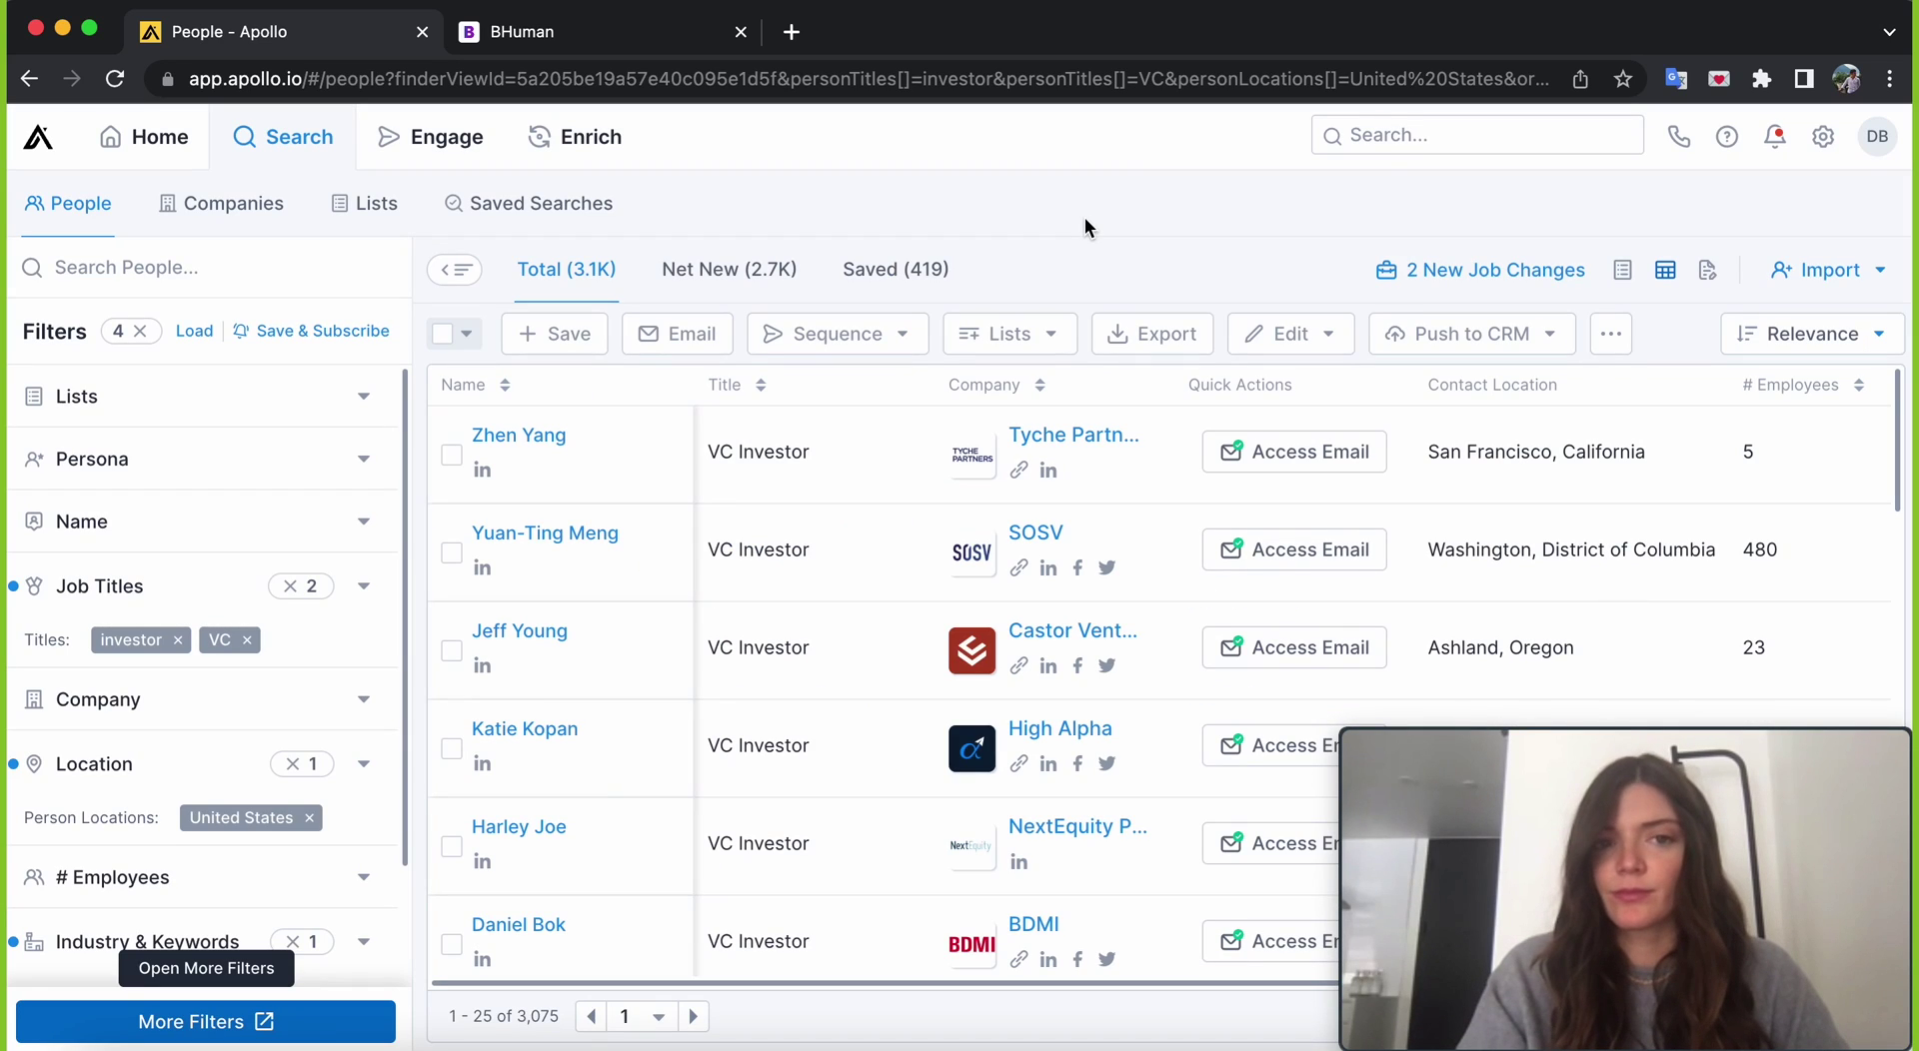
- Select all 25 investor contacts on the first page of Apollo results
scroll(856, 587, "down", 6)
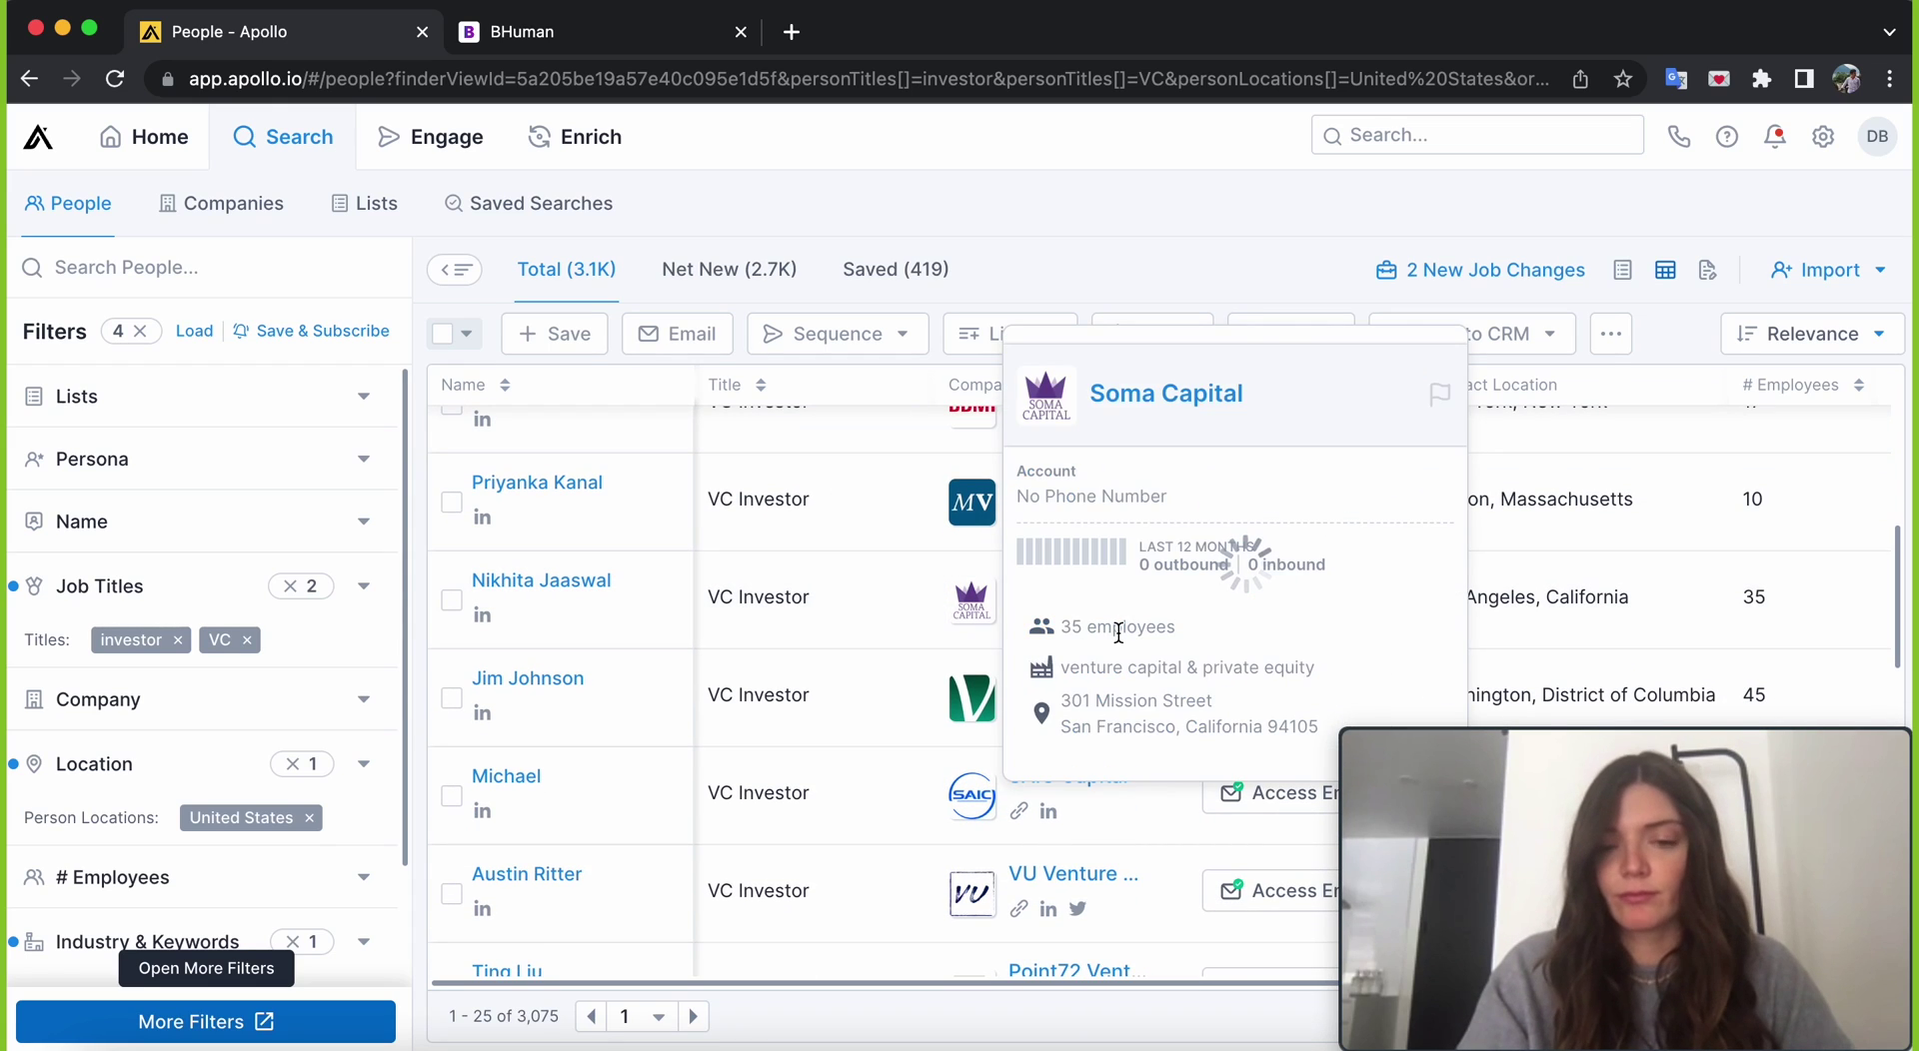
scroll(828, 798, "down", 3)
scroll(825, 802, "down", 9)
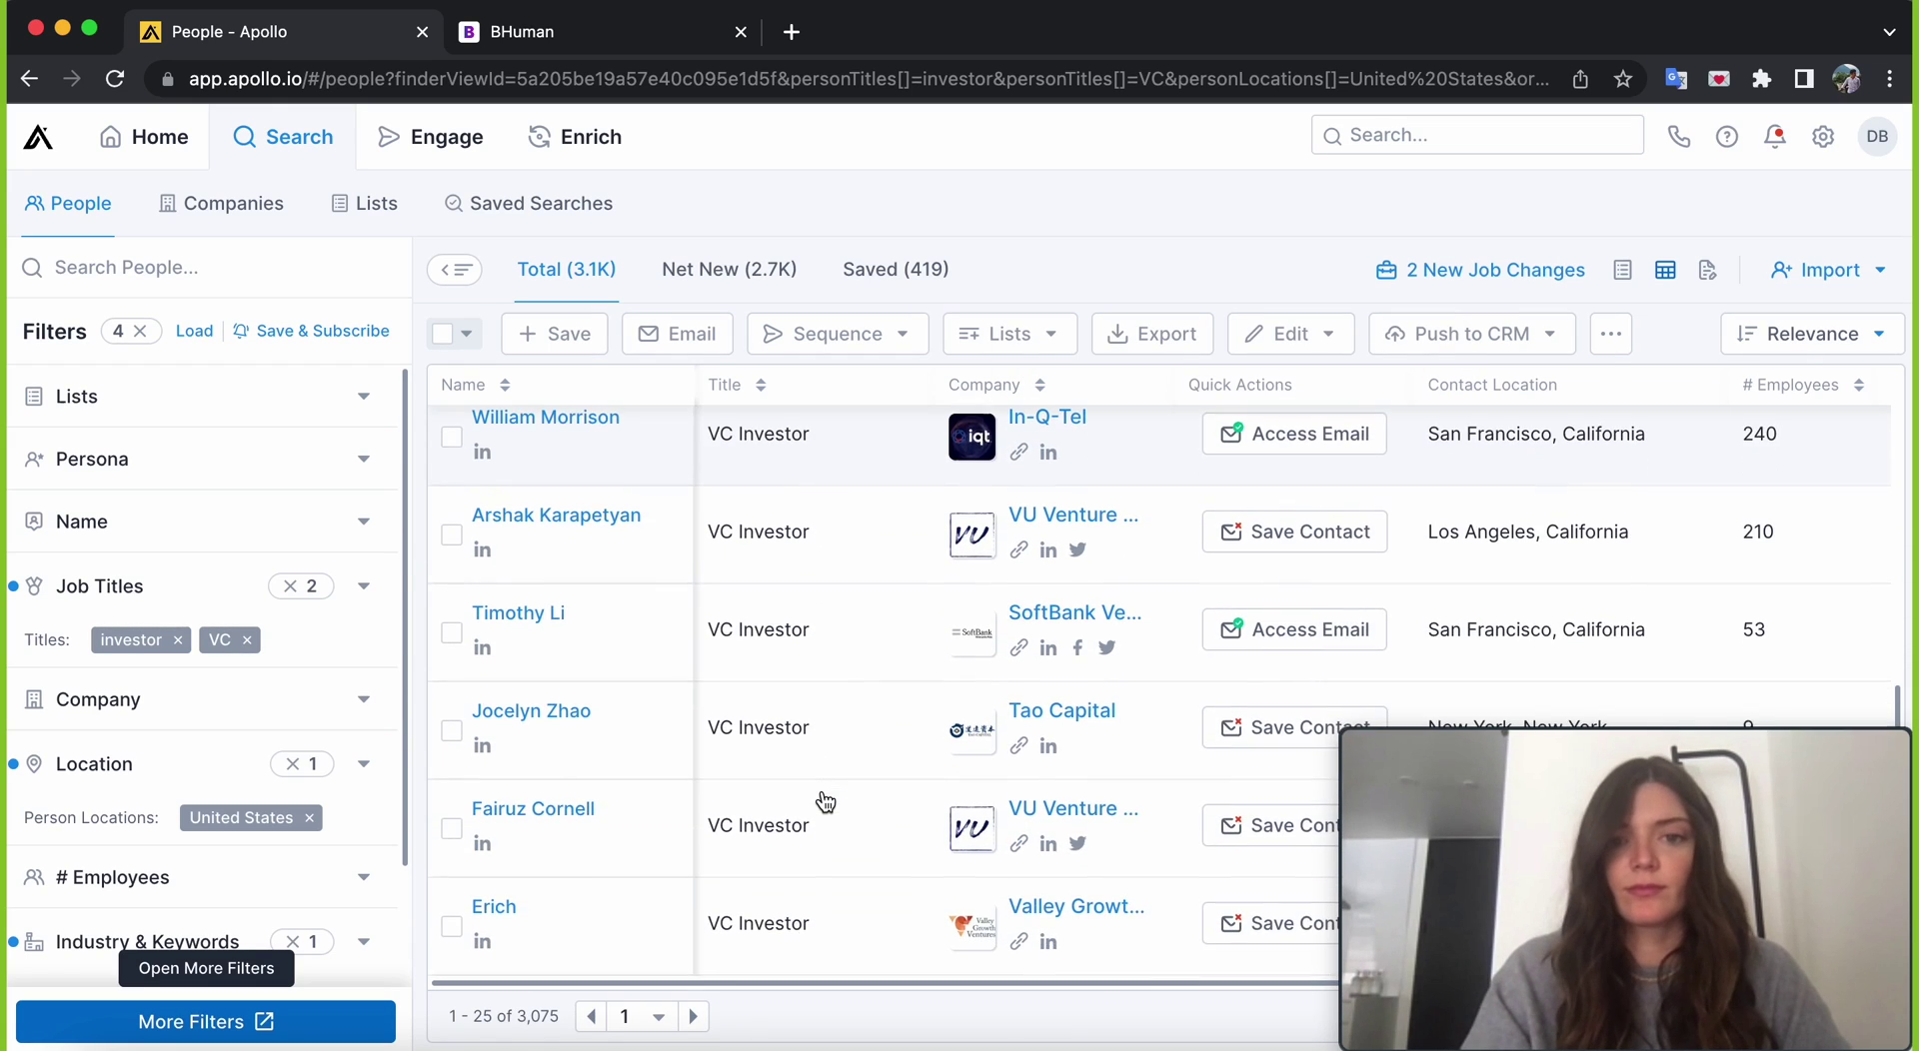
scroll(826, 801, "up", 18)
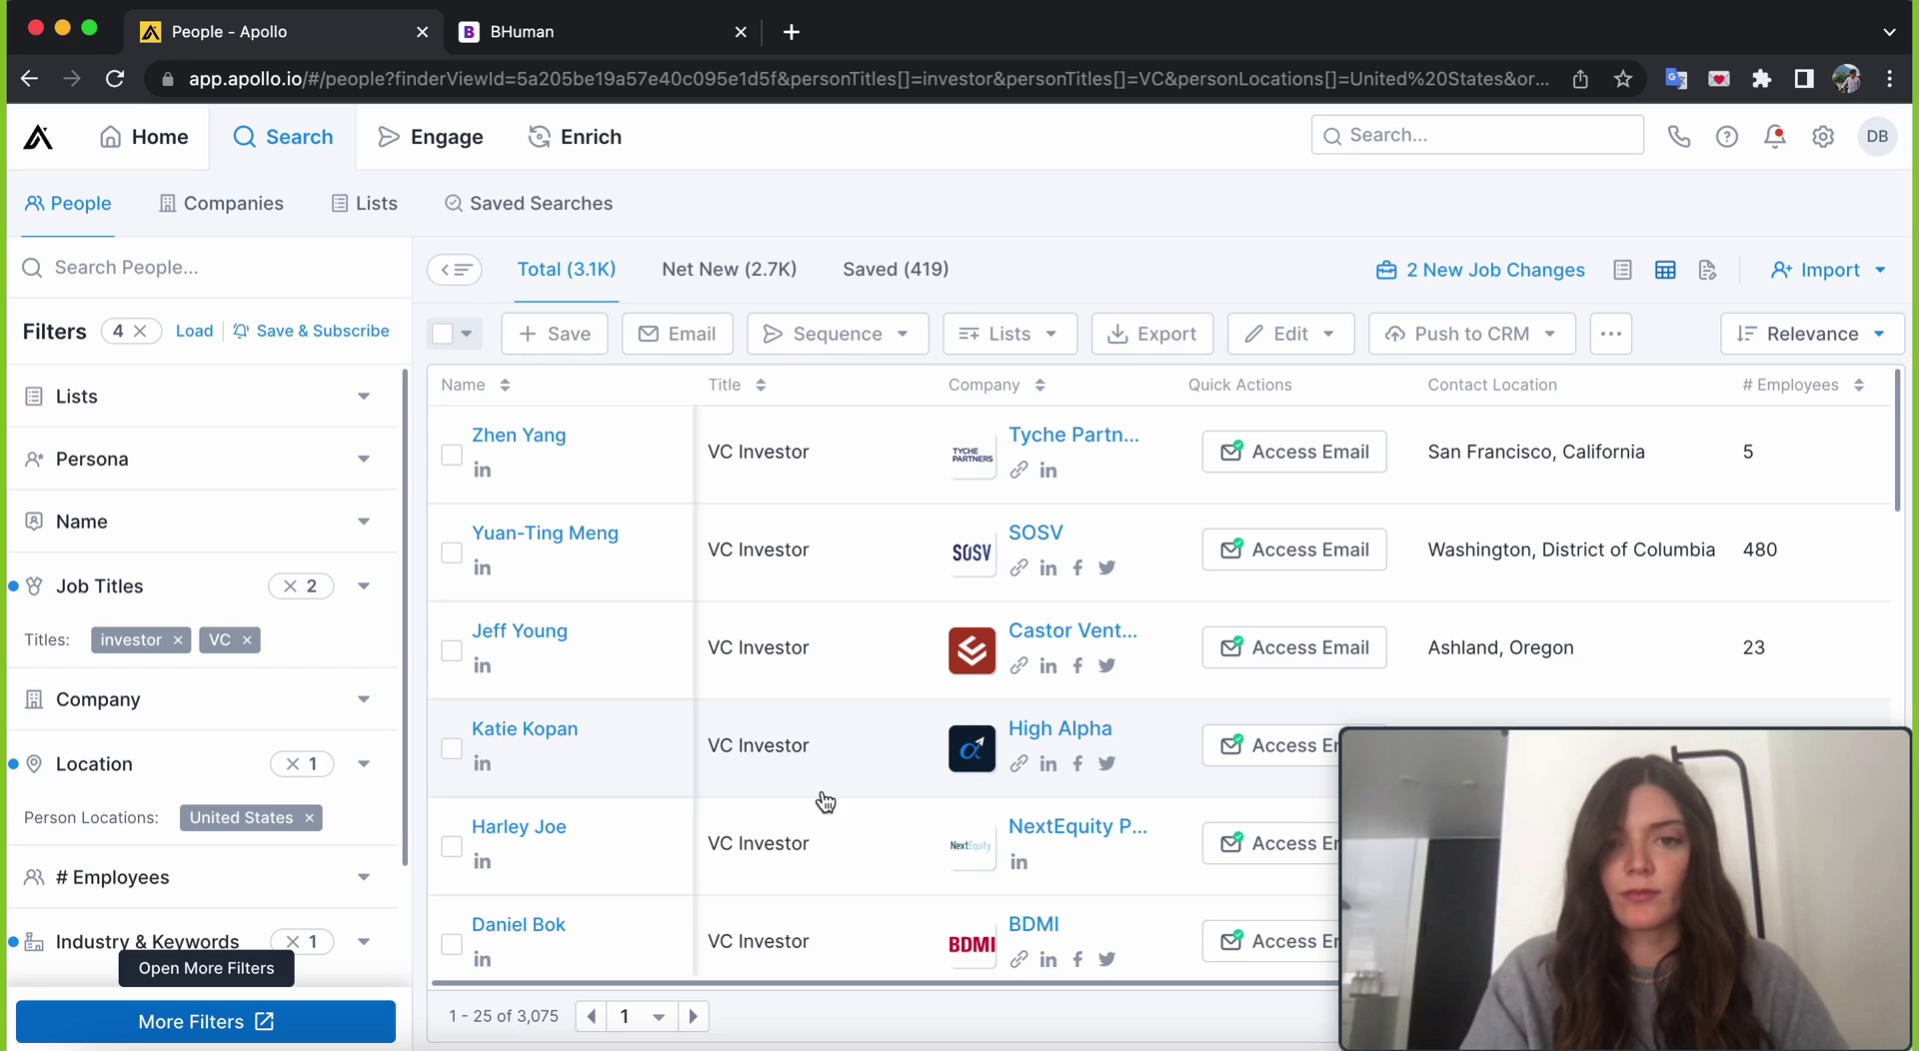
left_click(465, 334)
left_click(348, 384)
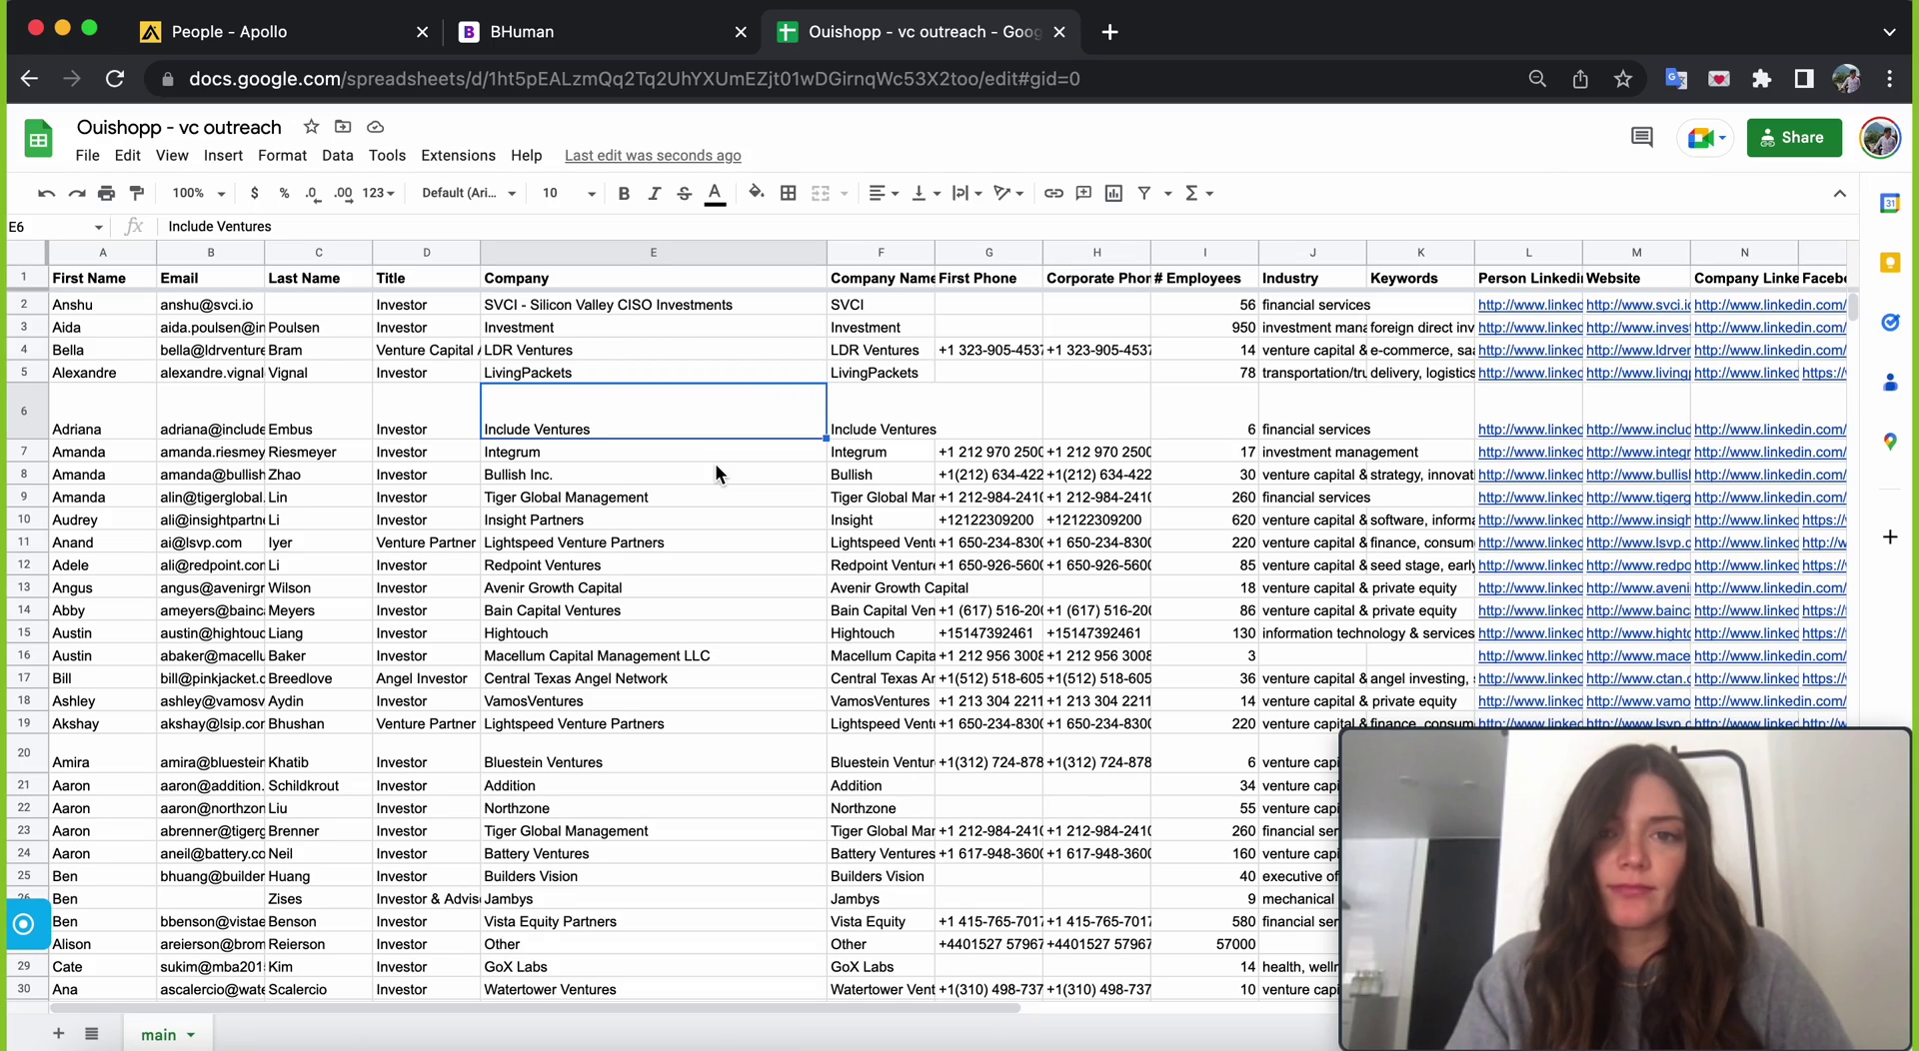
- Confirm the contact sheet runs to about 812 rows, then switch to BHuman's AI video studio
left_click_drag(1849, 313, 1807, 1017)
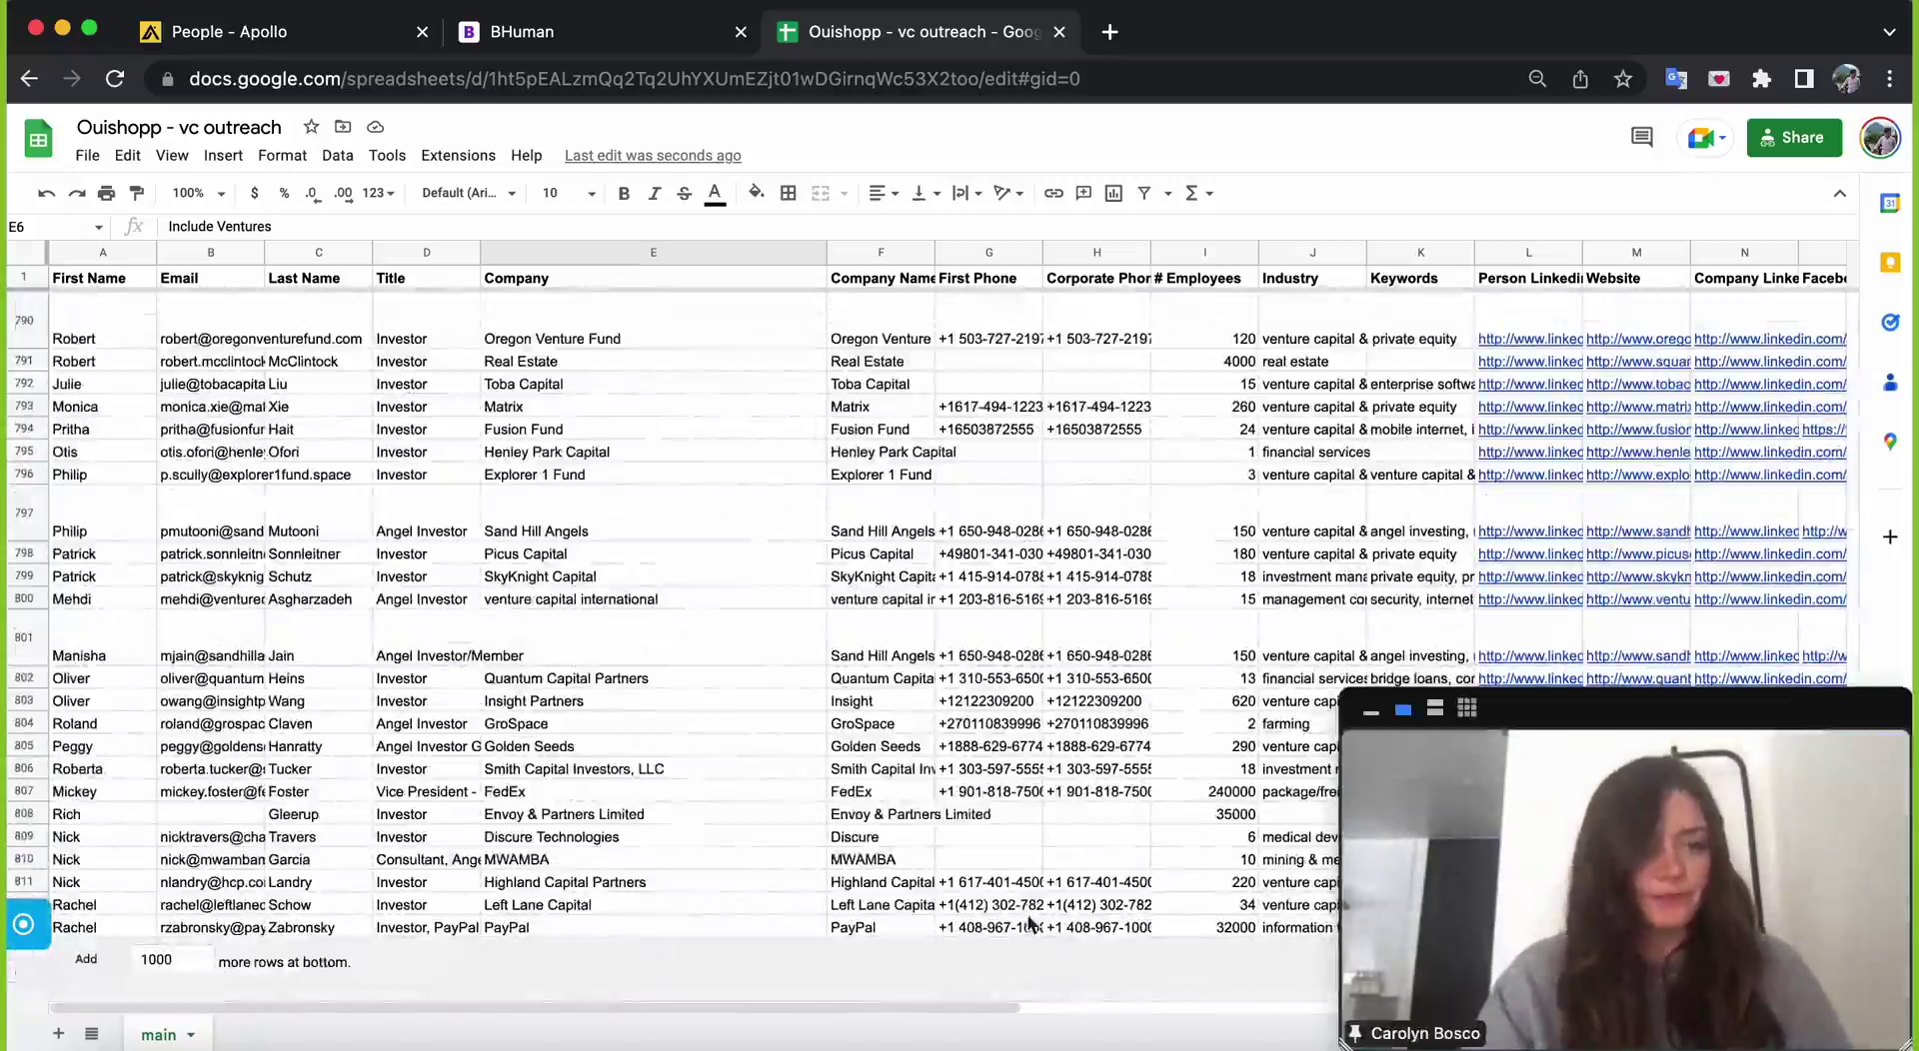
scroll(900, 840, "up", 1)
scroll(726, 826, "up", 20)
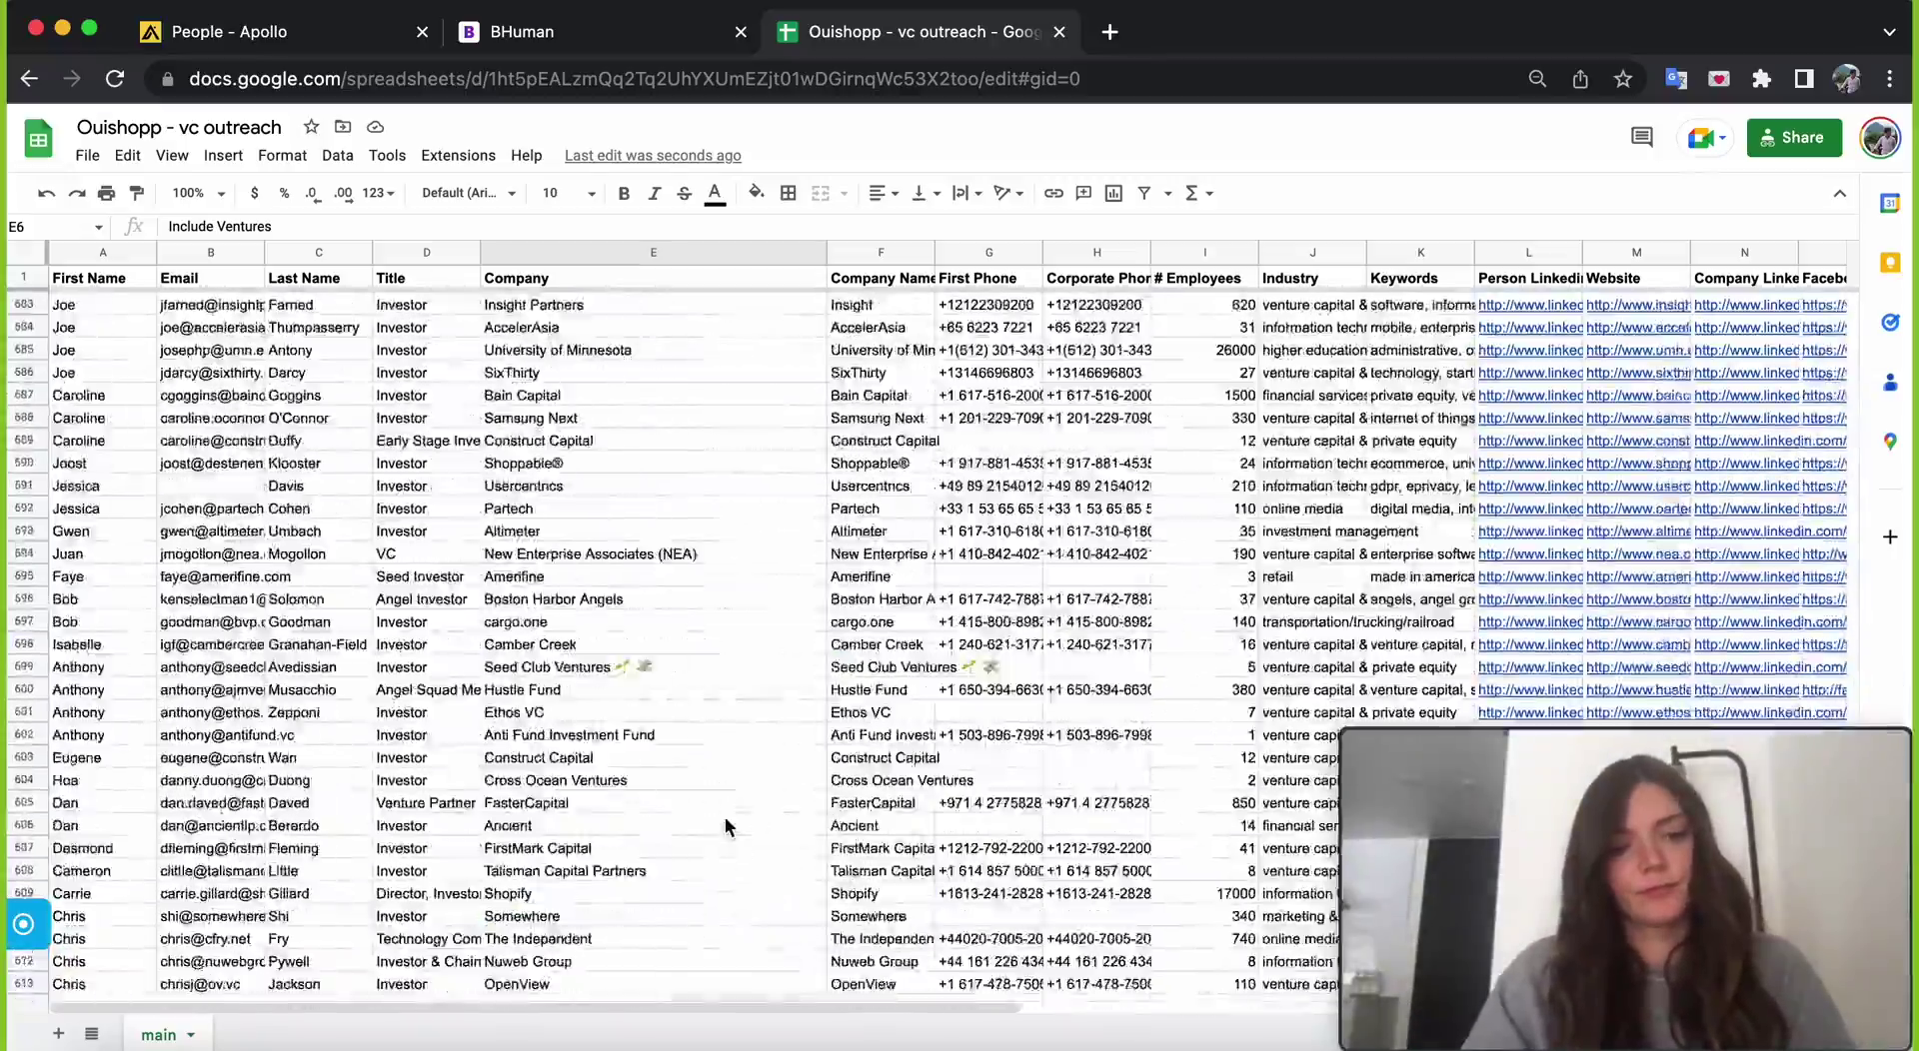
scroll(726, 822, "up", 10)
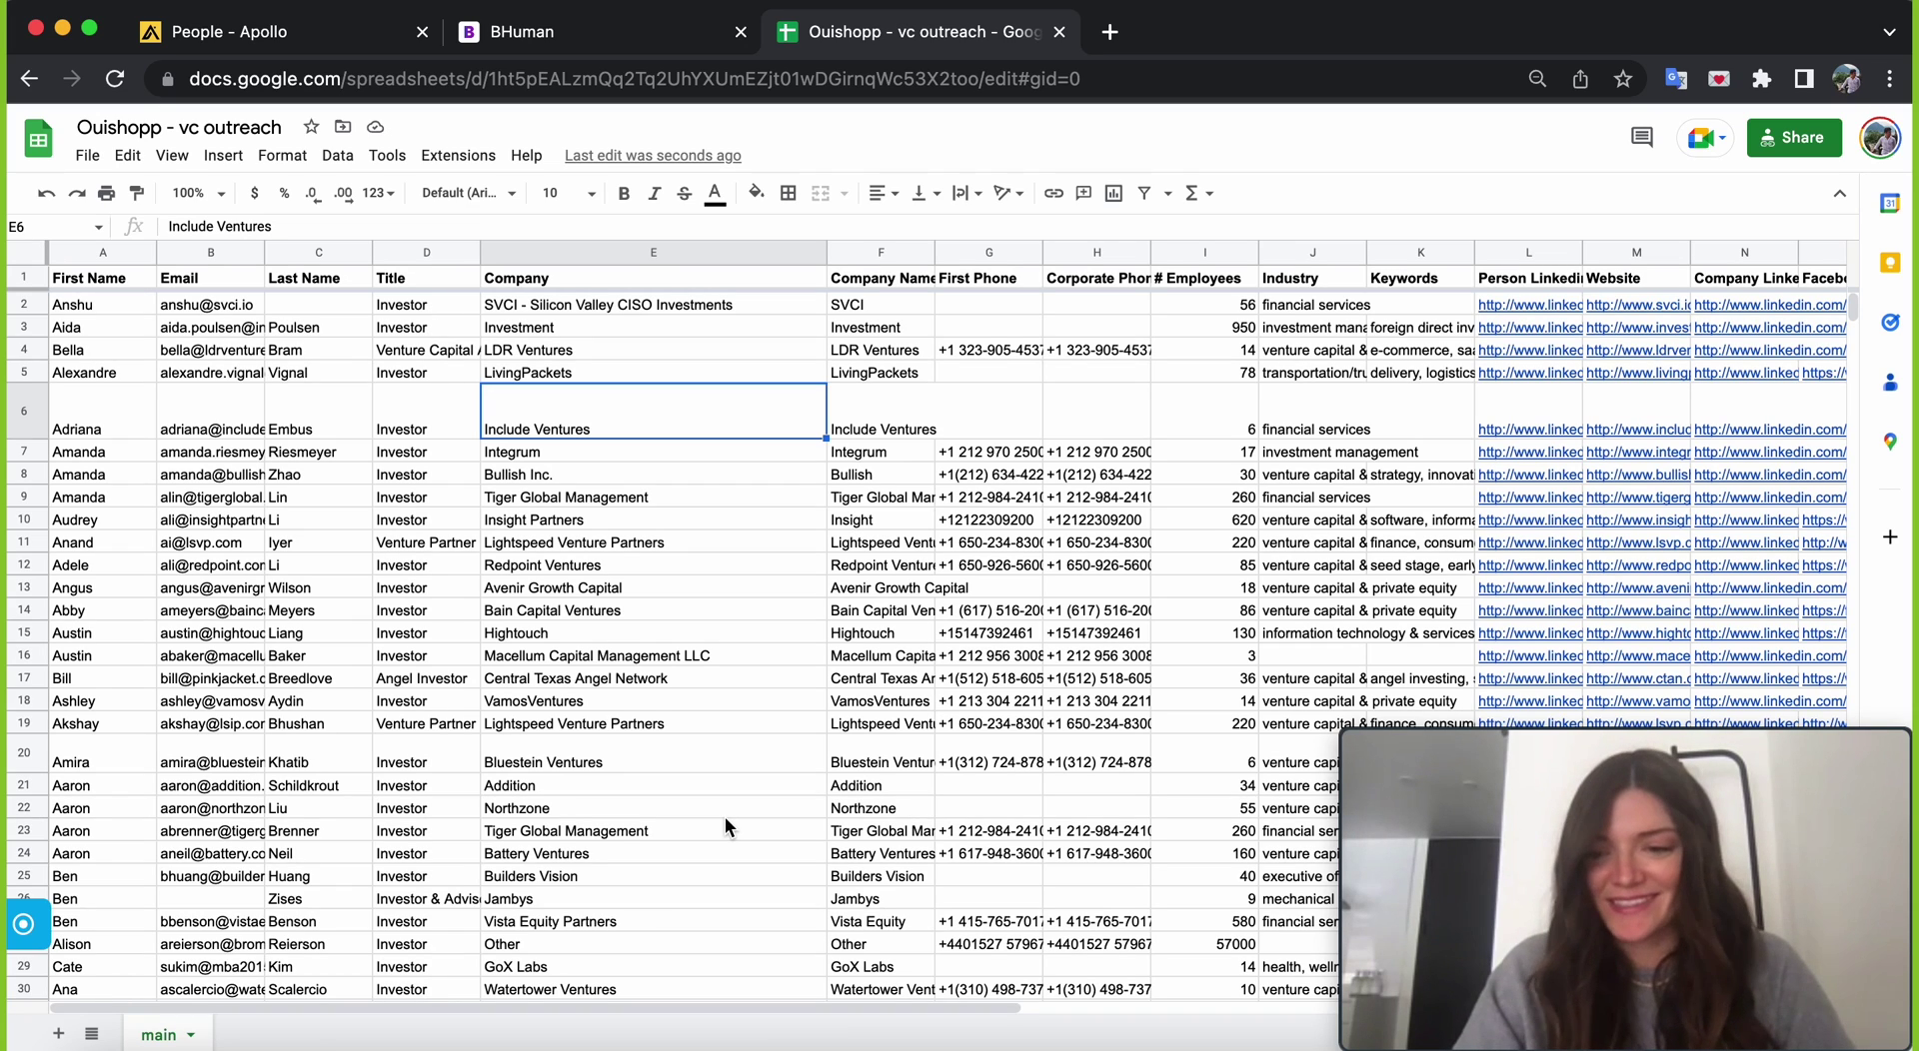
left_click(624, 48)
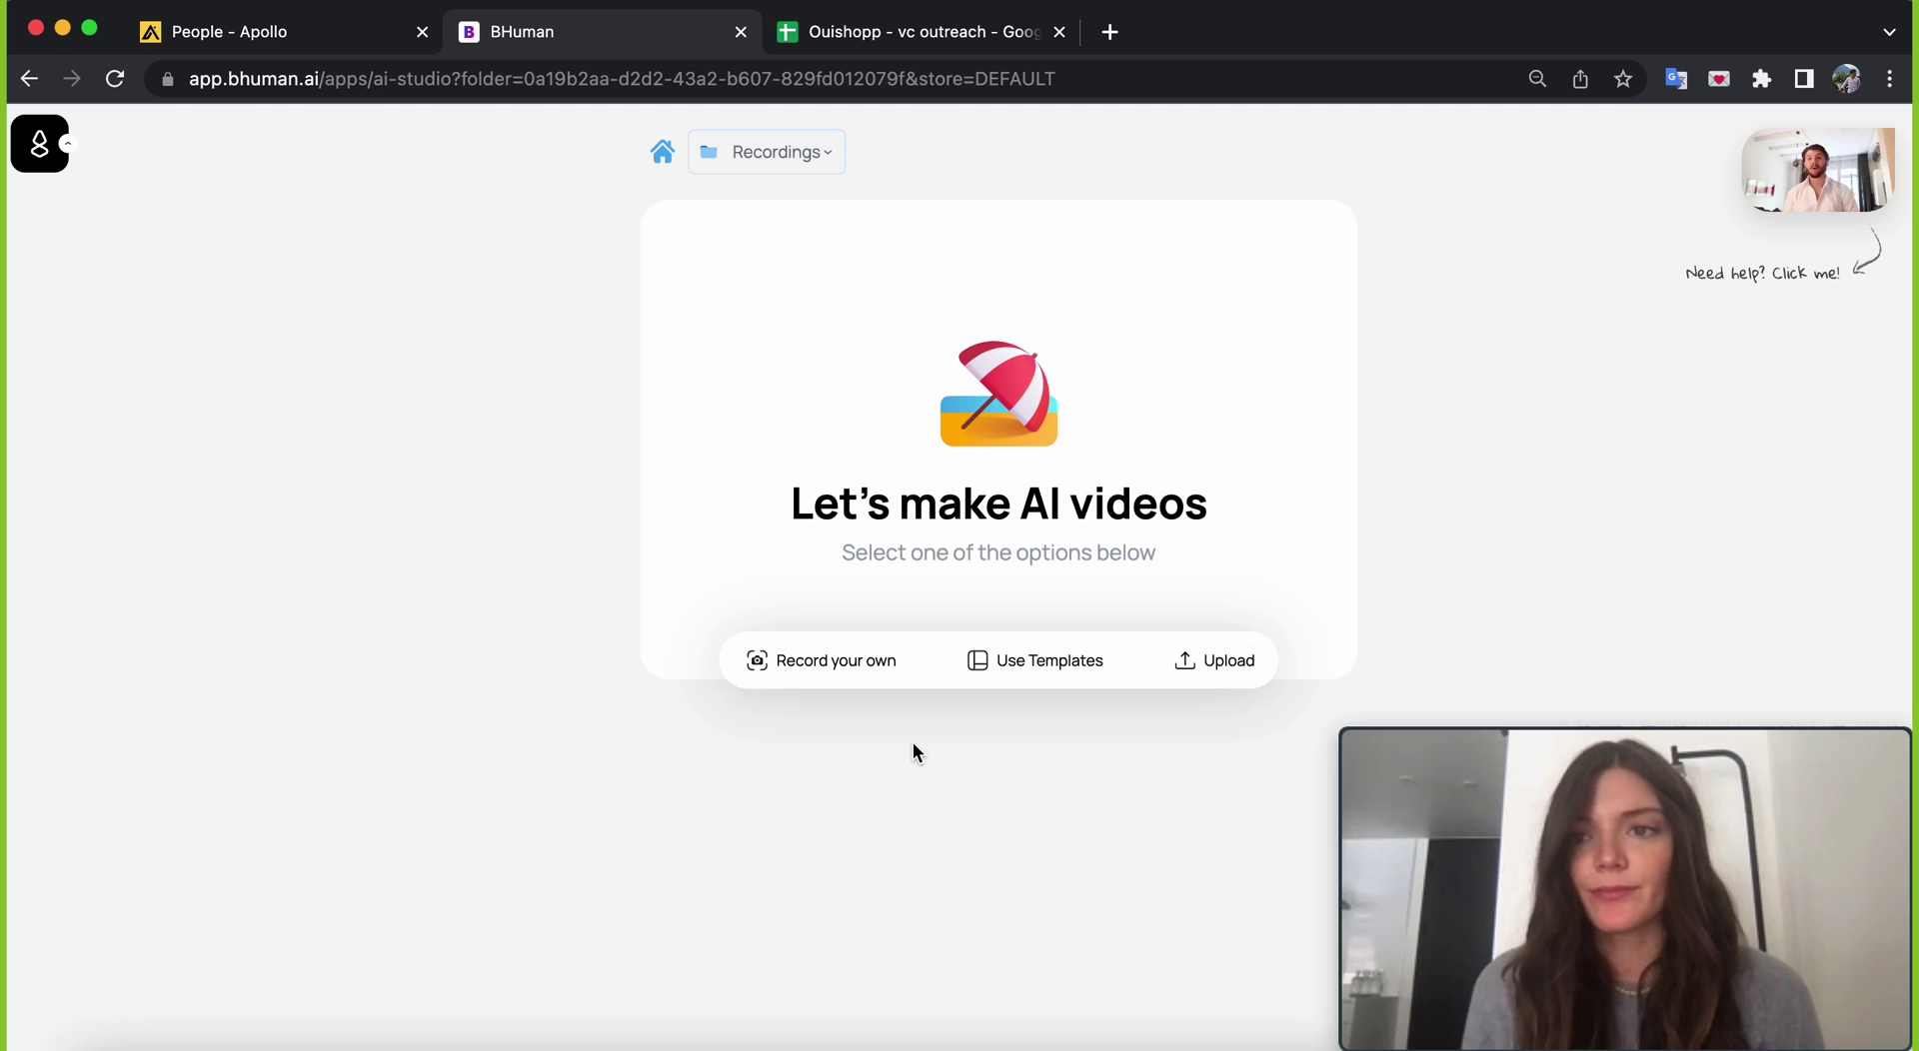
- Upload the recorded pitch video and review its transcript starting 'Hi, name'
left_click(1191, 656)
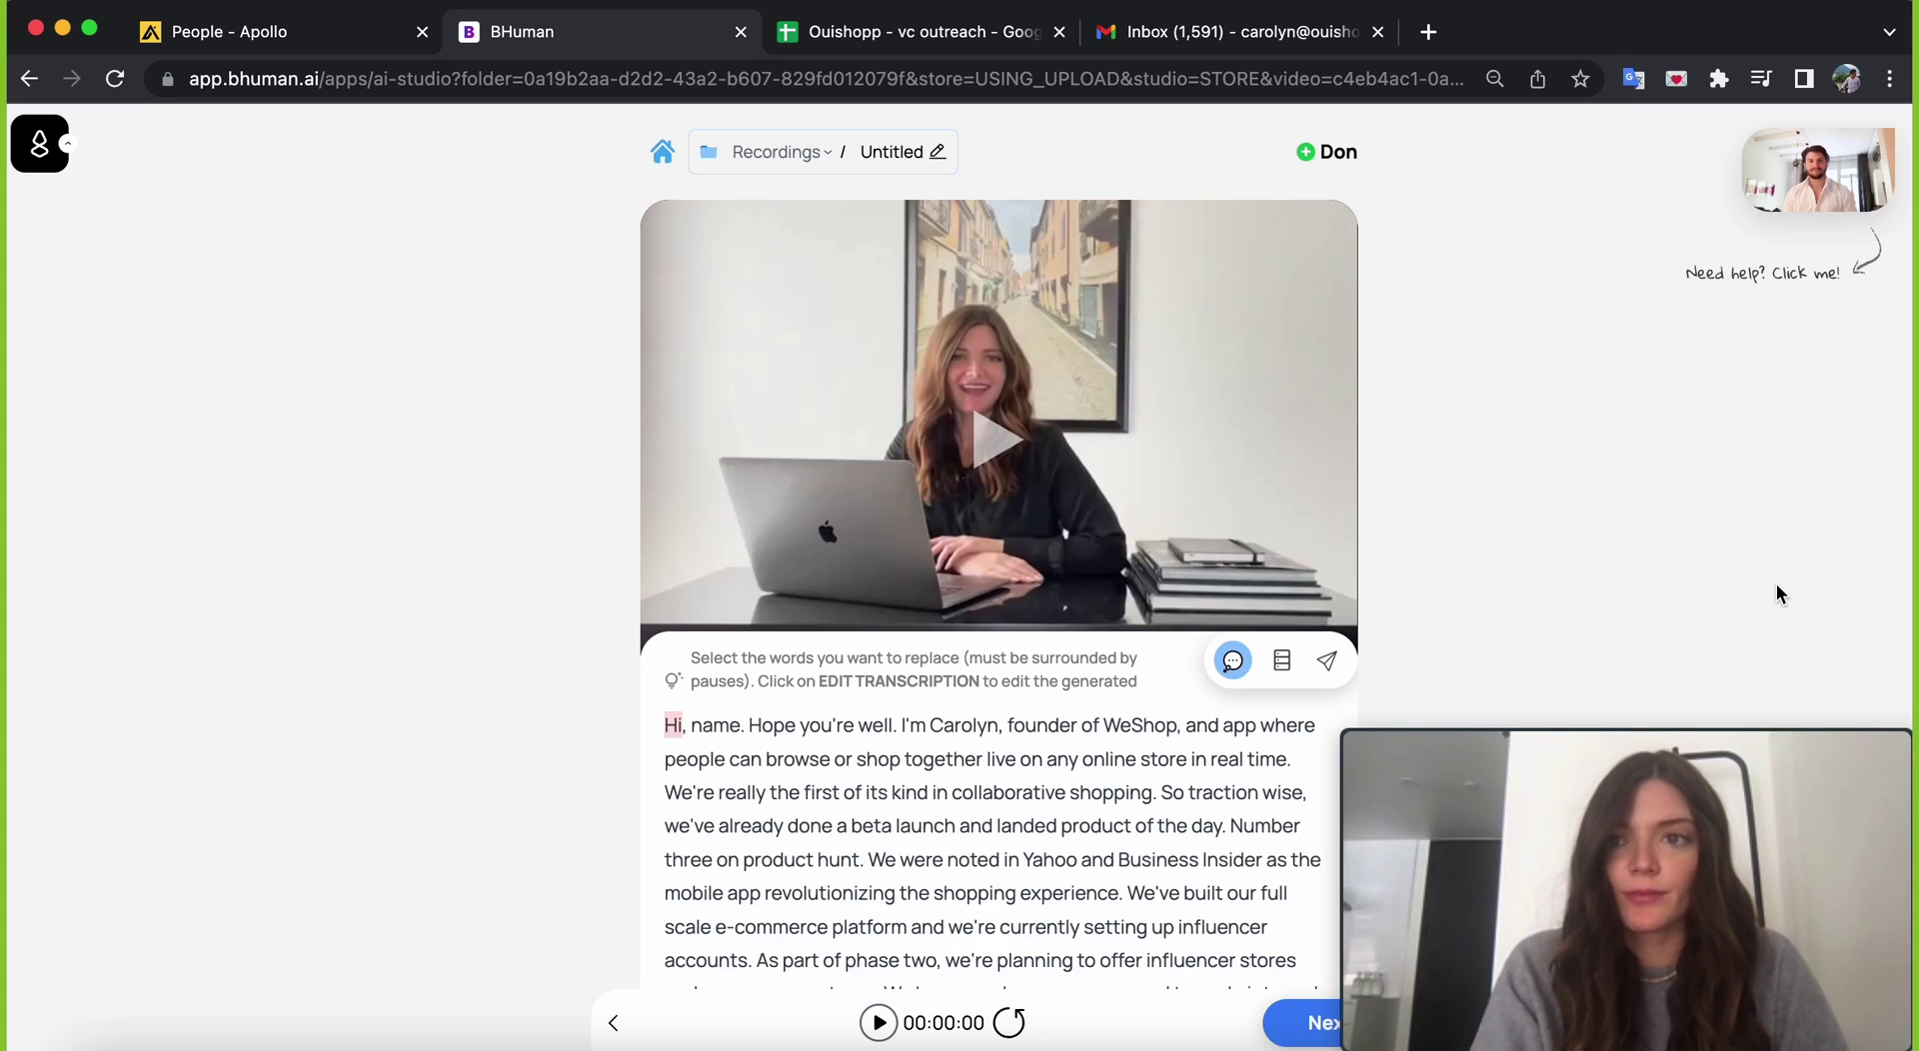
scroll(1595, 595, "down", 3)
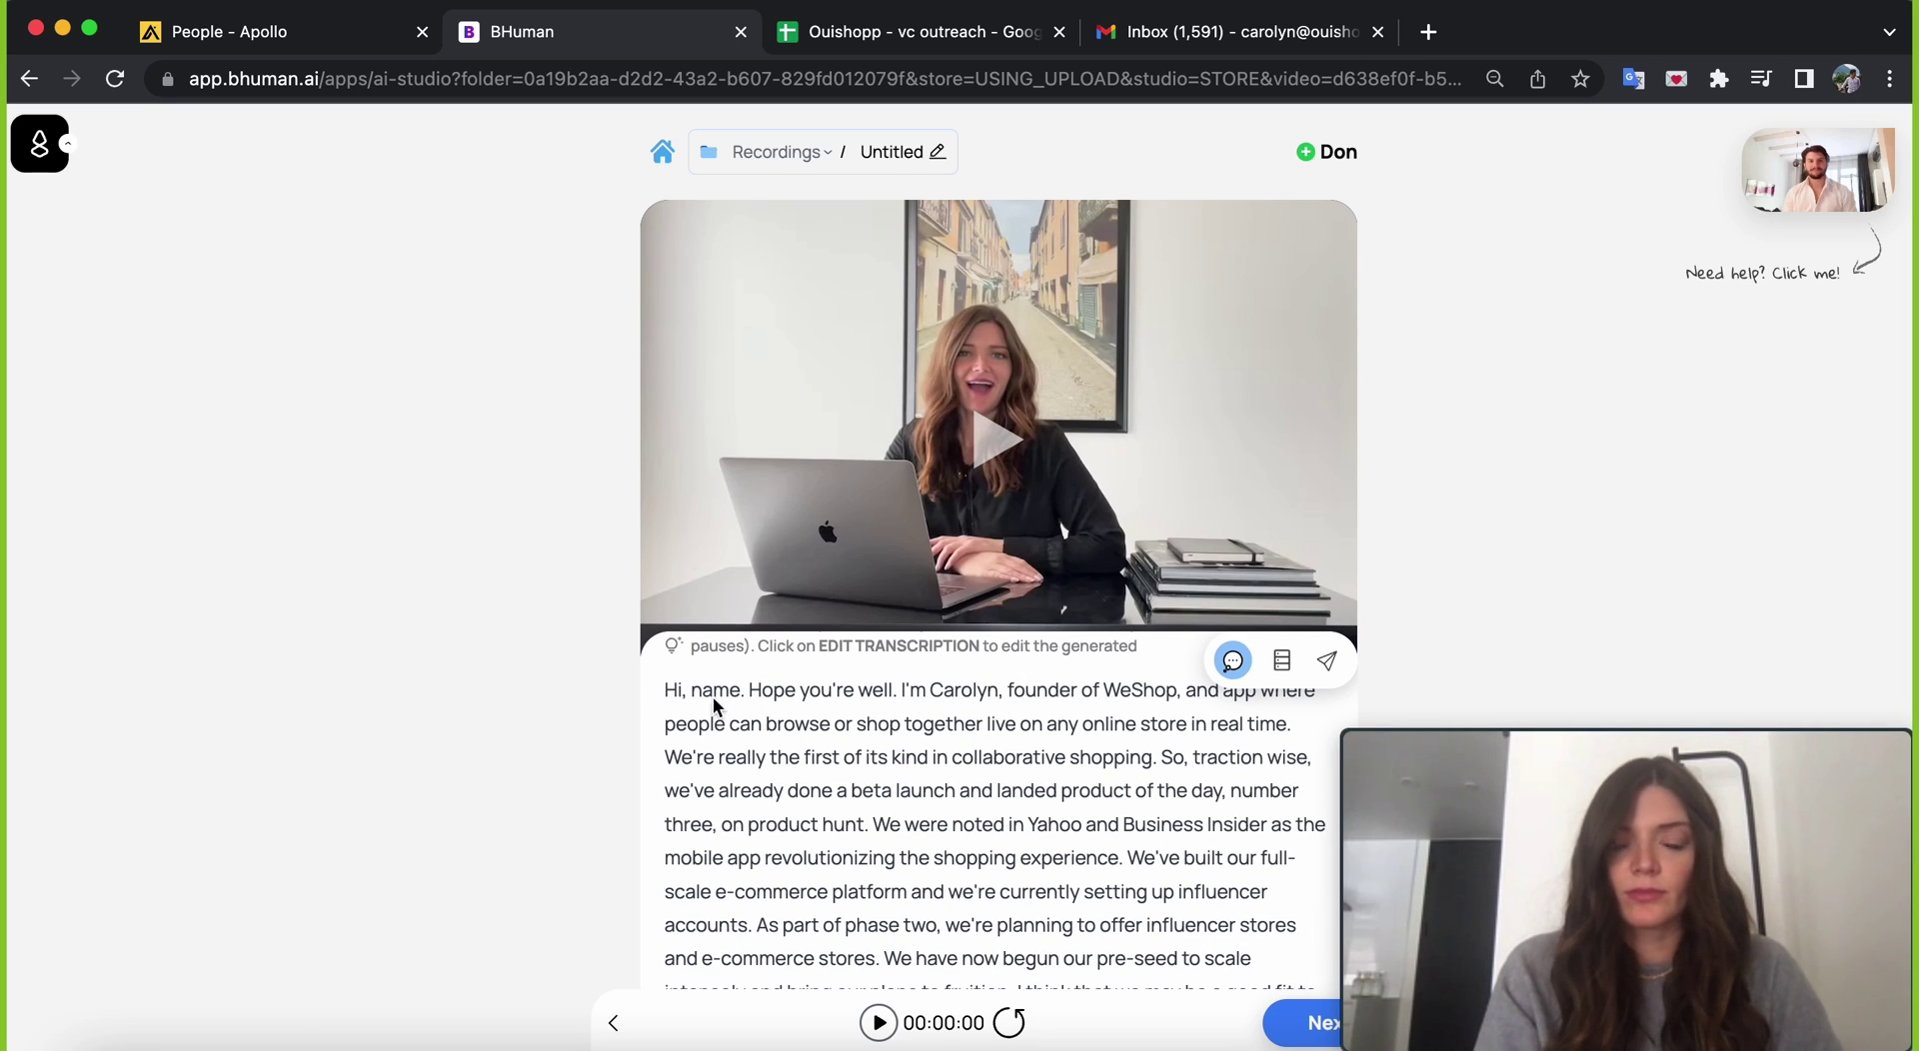
- Label the word 'name' in the 'Hi, name' greeting as the personalised variable 'name'
double_click(710, 695)
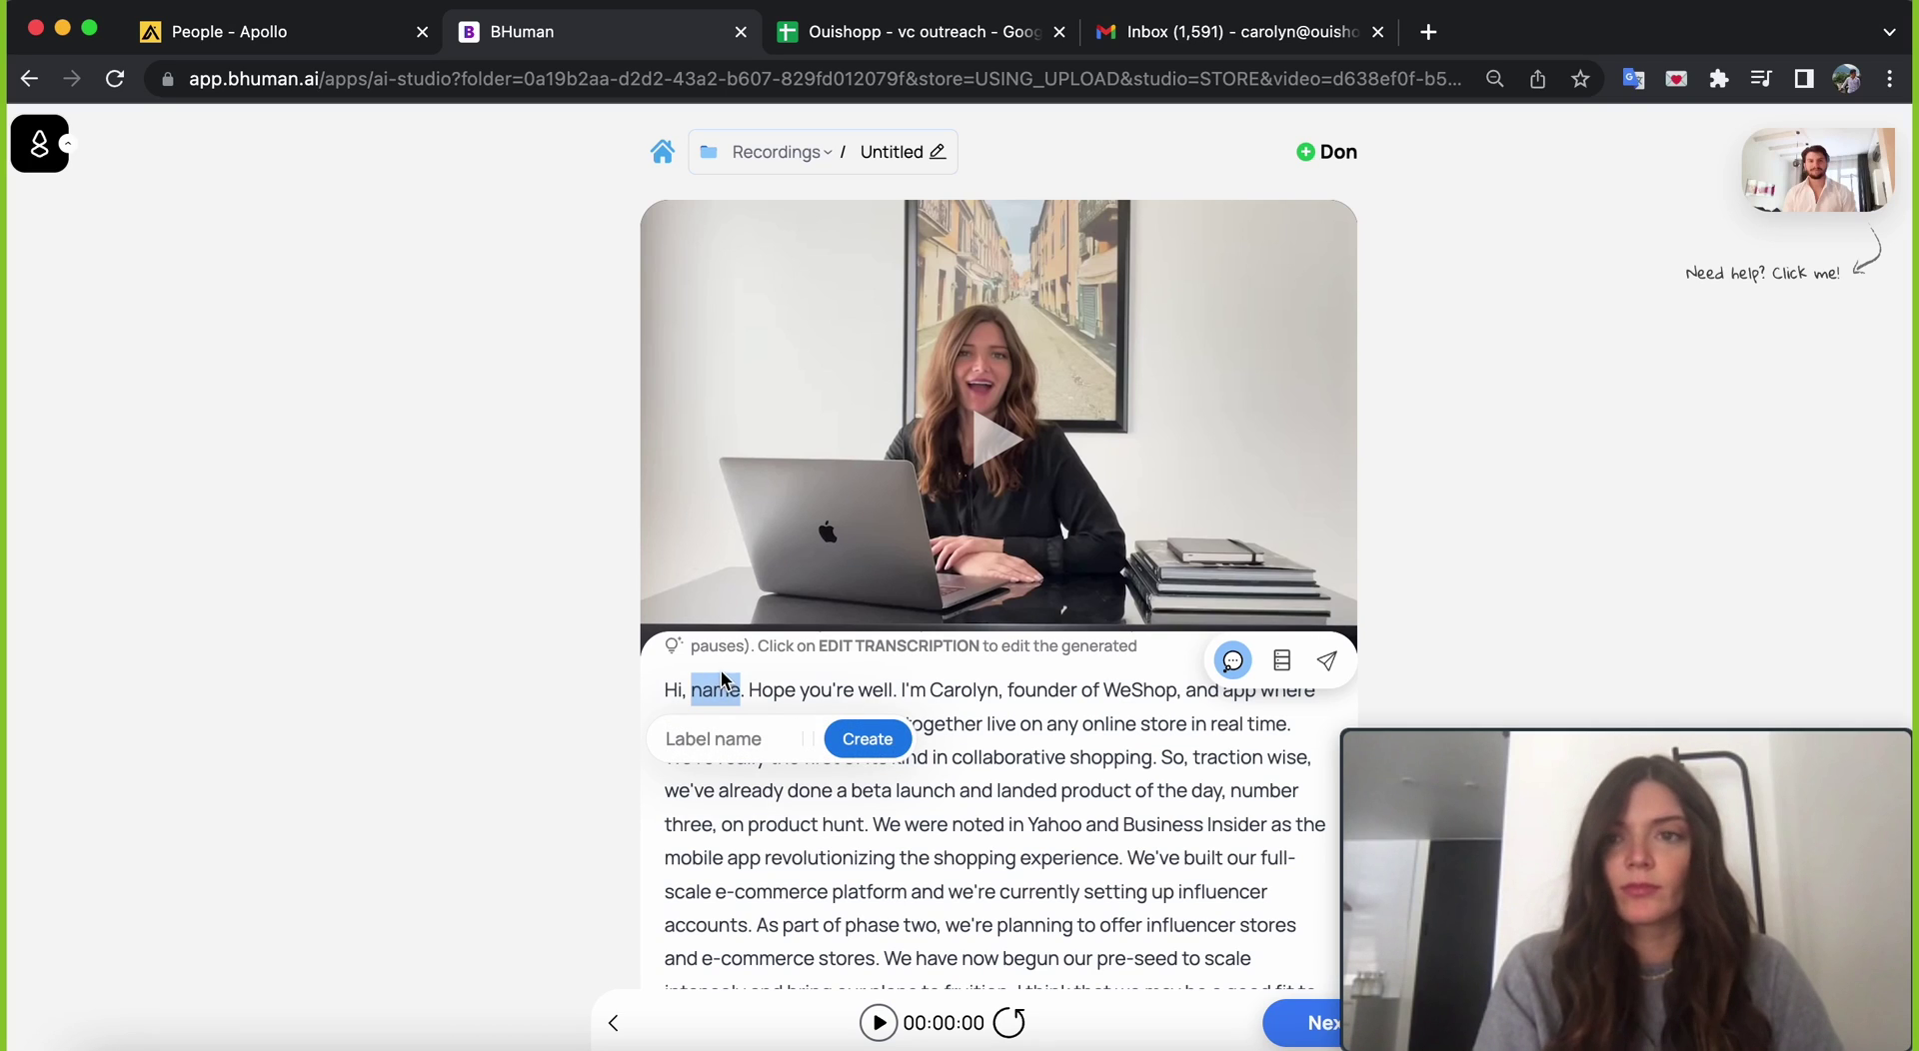
type("name")
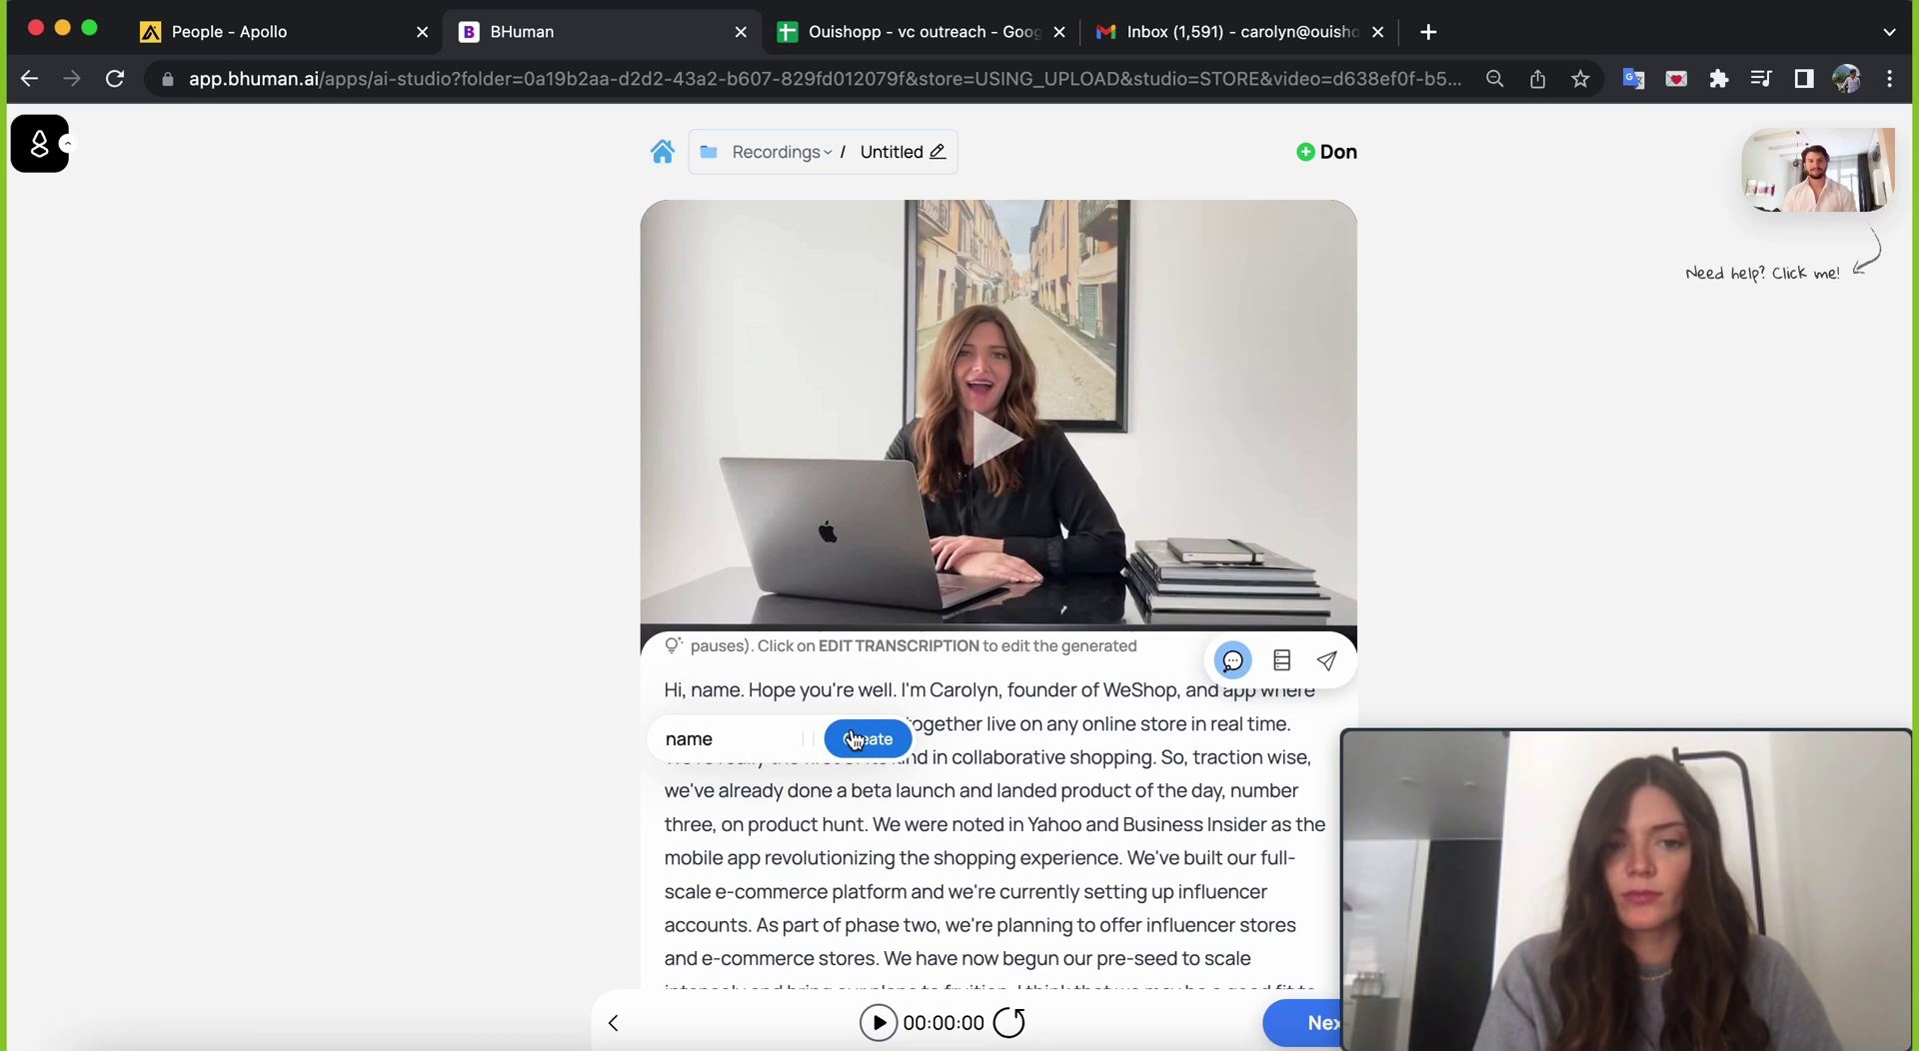
left_click(855, 738)
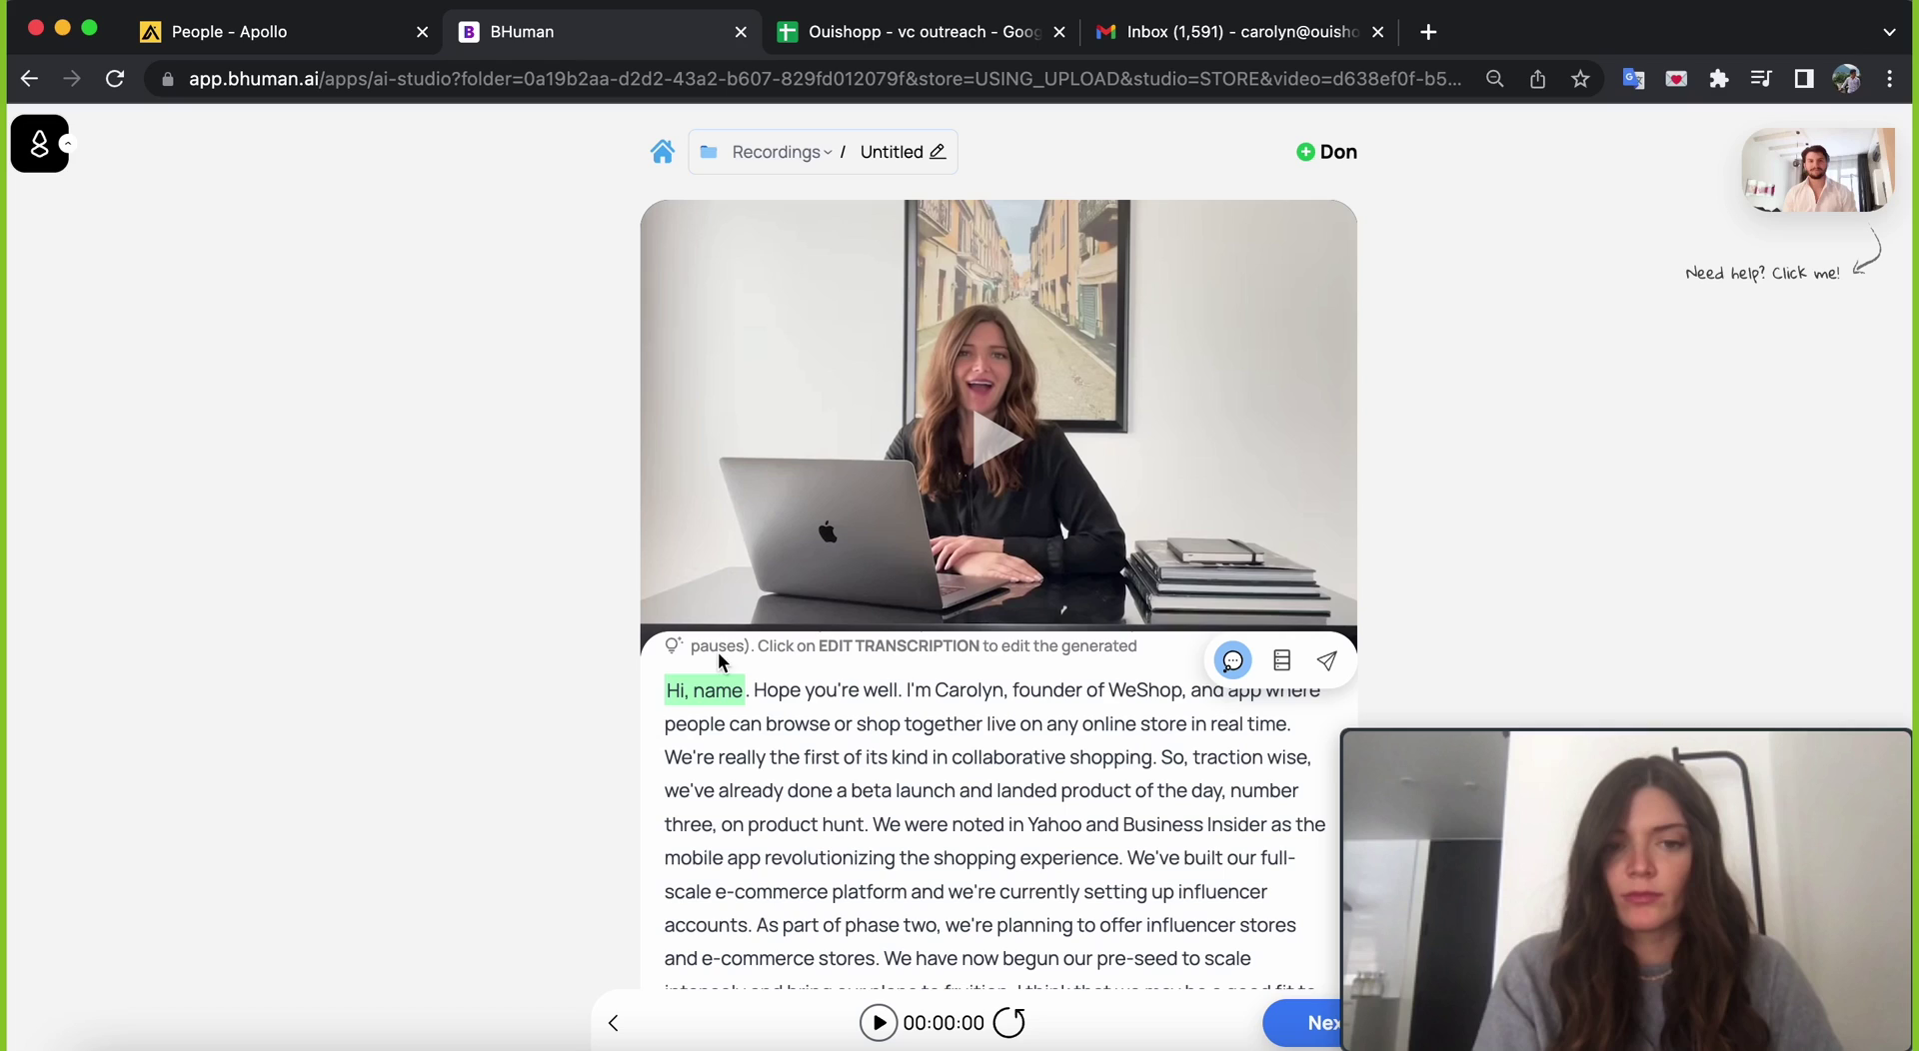
scroll(836, 762, "up", 1)
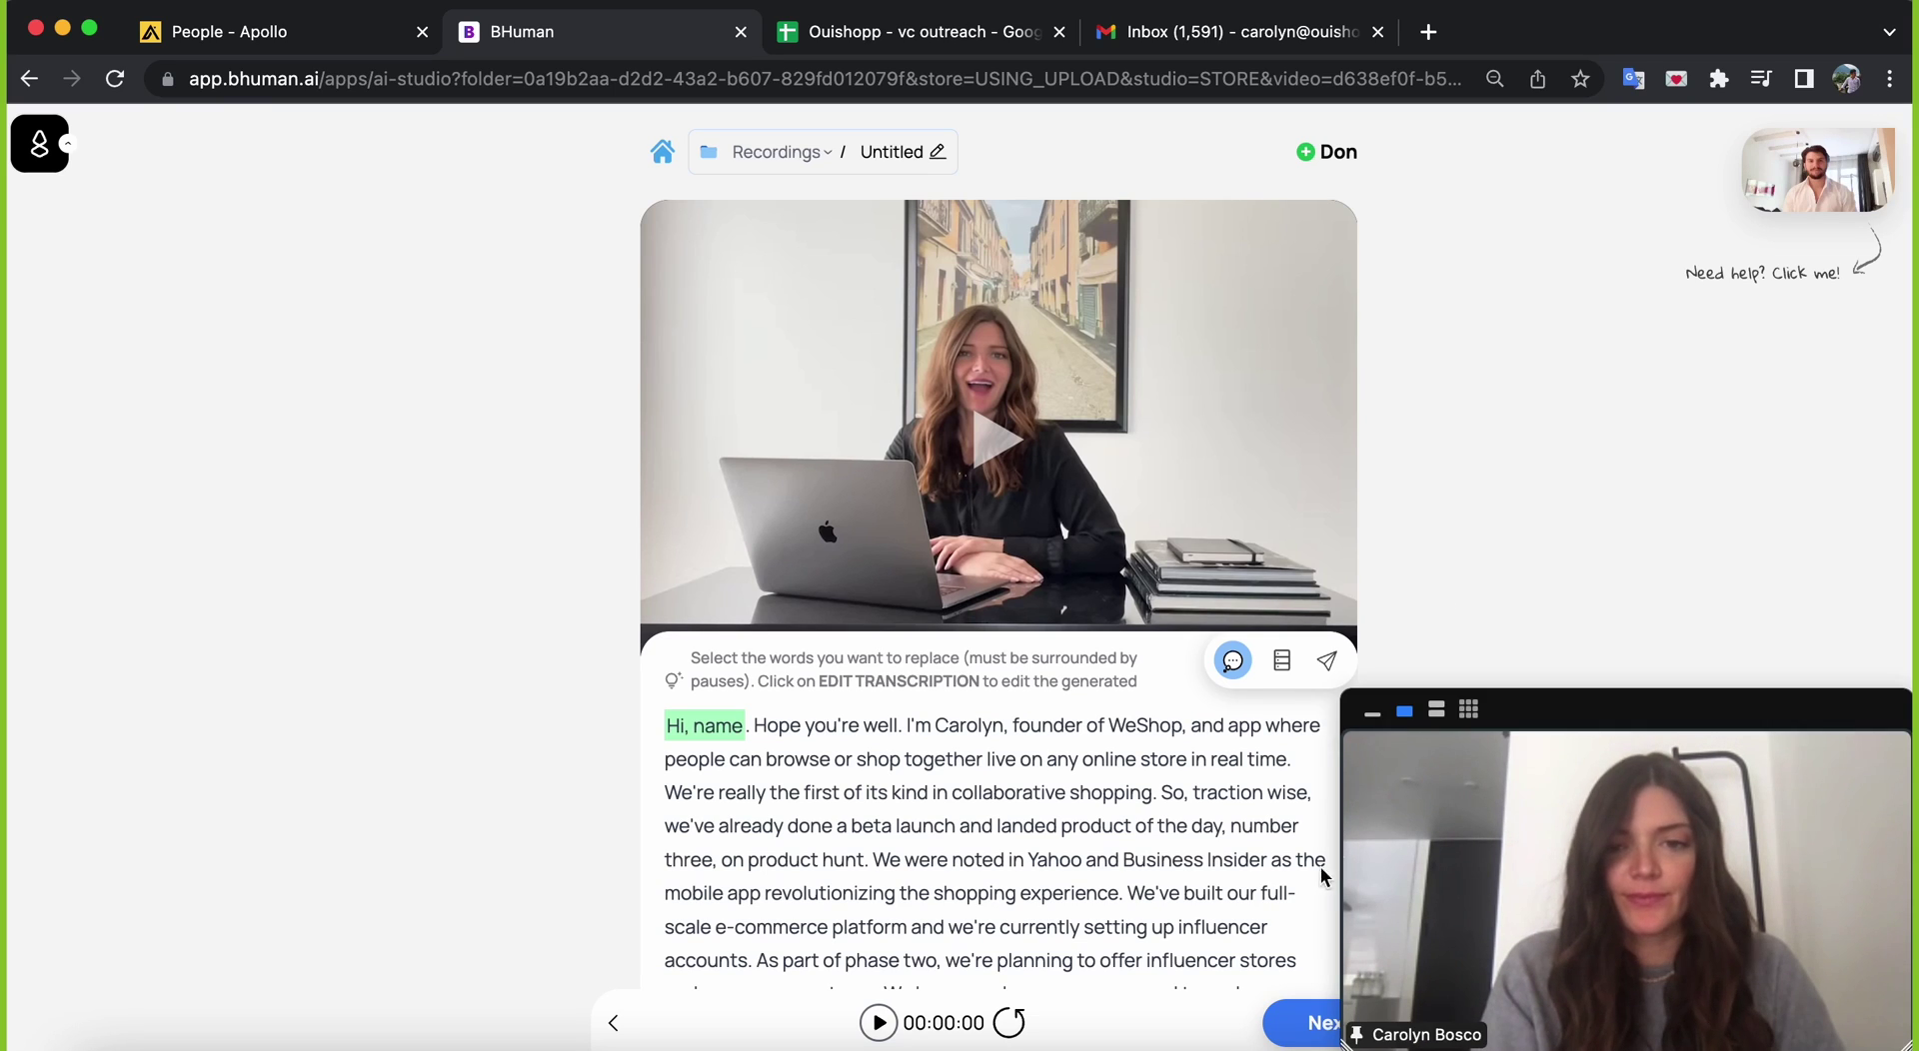
- Move to adding recipient data, check the Zapier source option, back out, and return to the spreadsheet
left_click(1291, 1022)
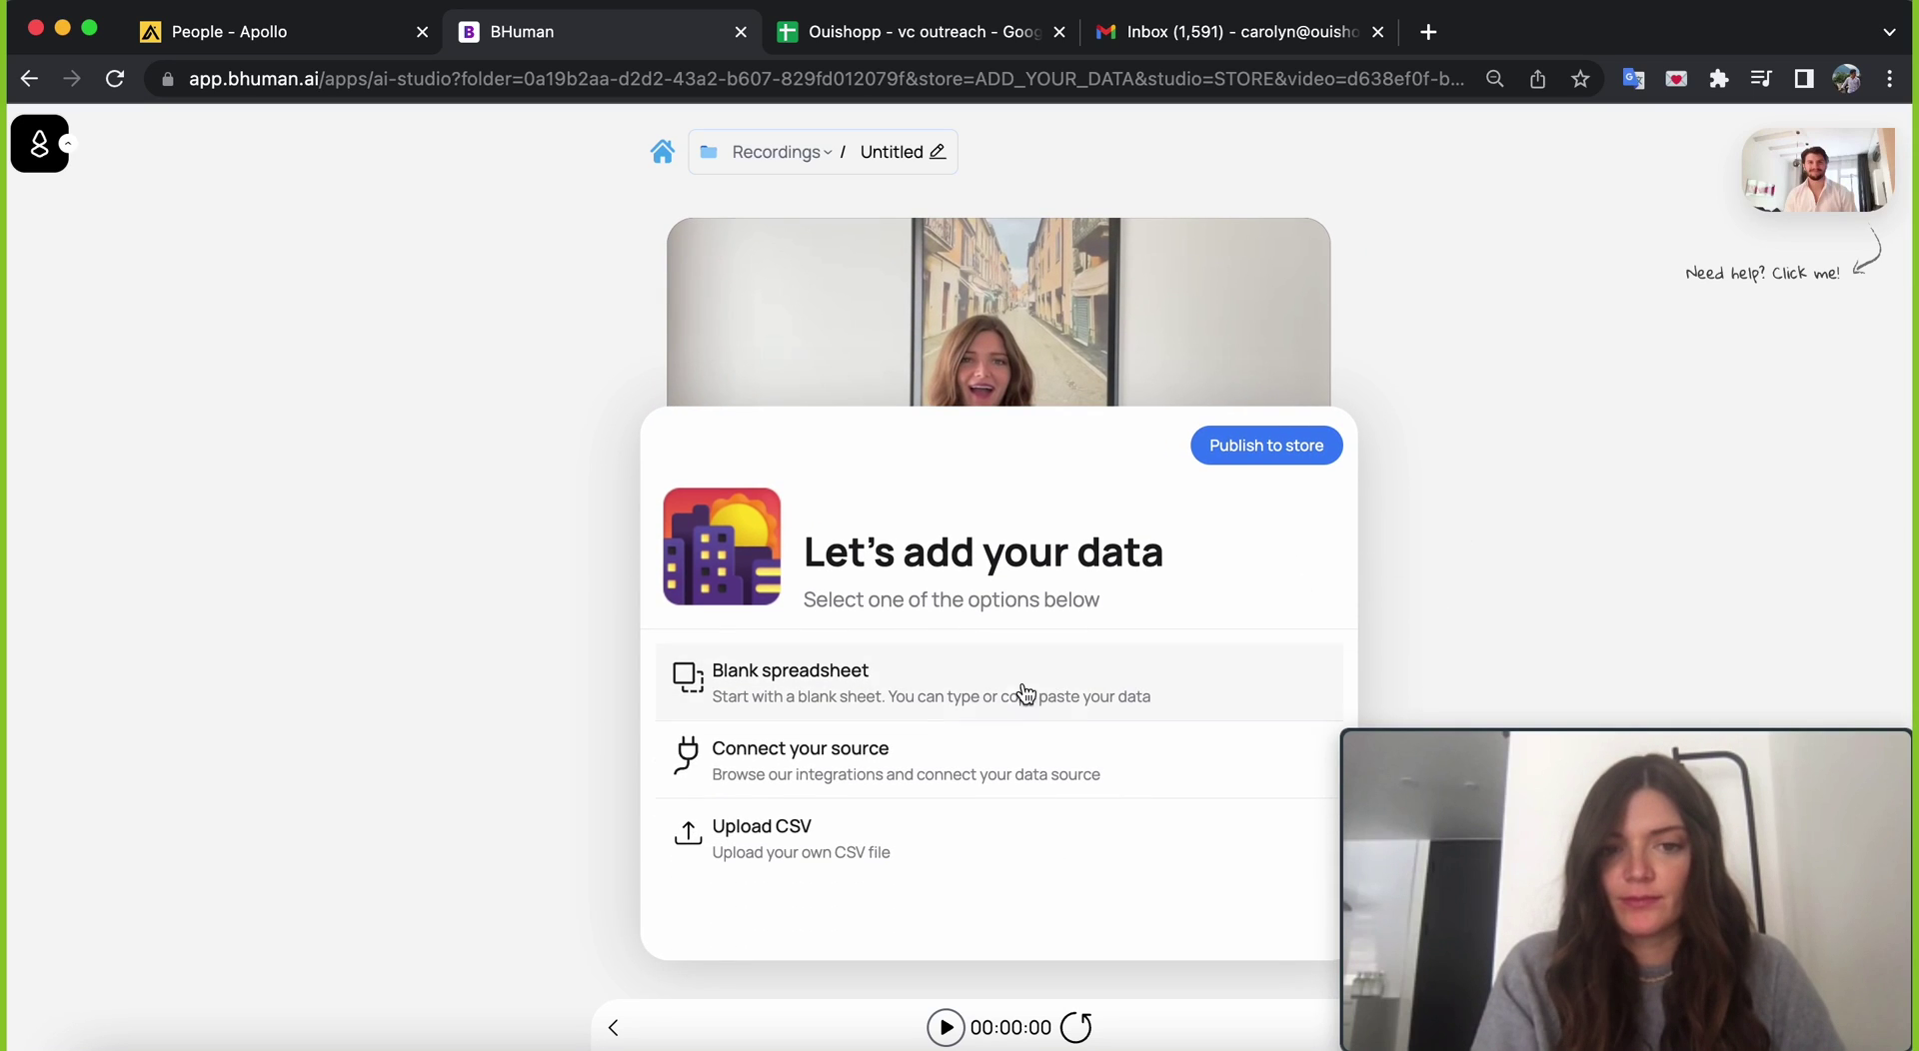
left_click(882, 769)
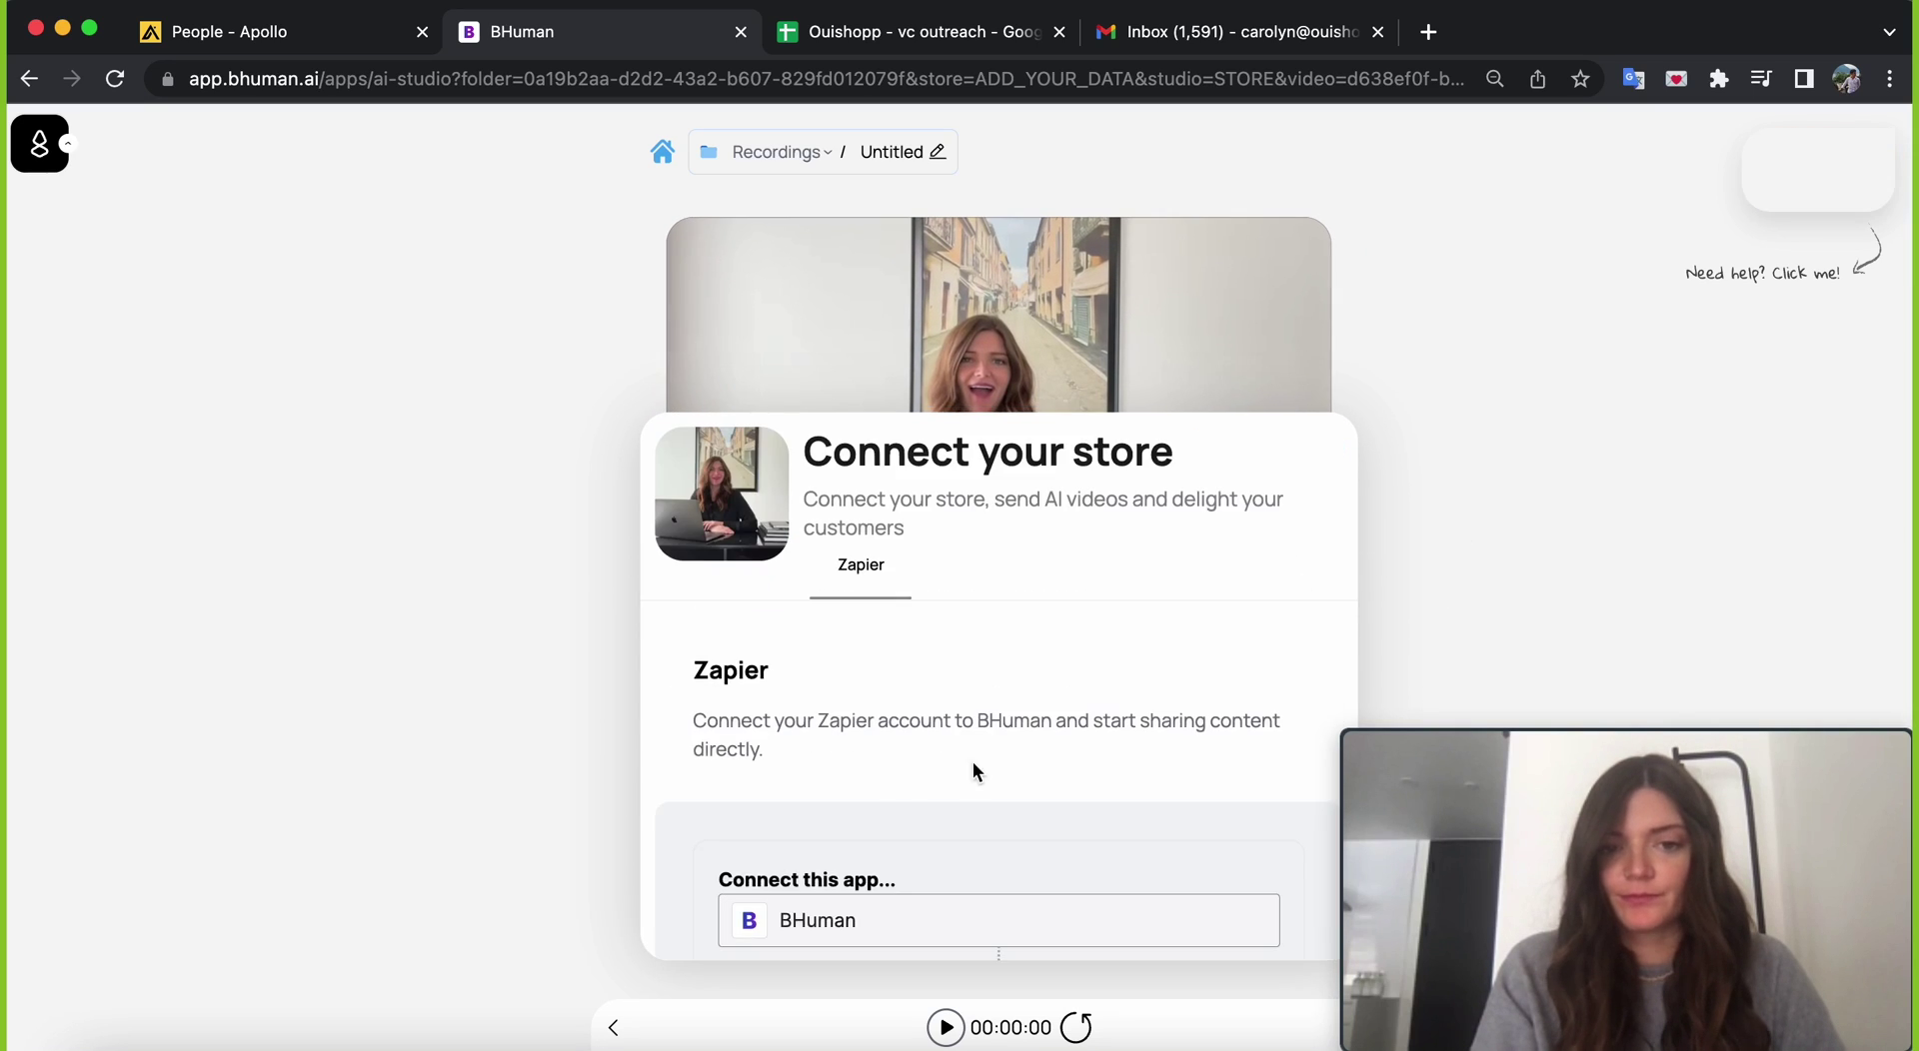
scroll(977, 771, "down", 4)
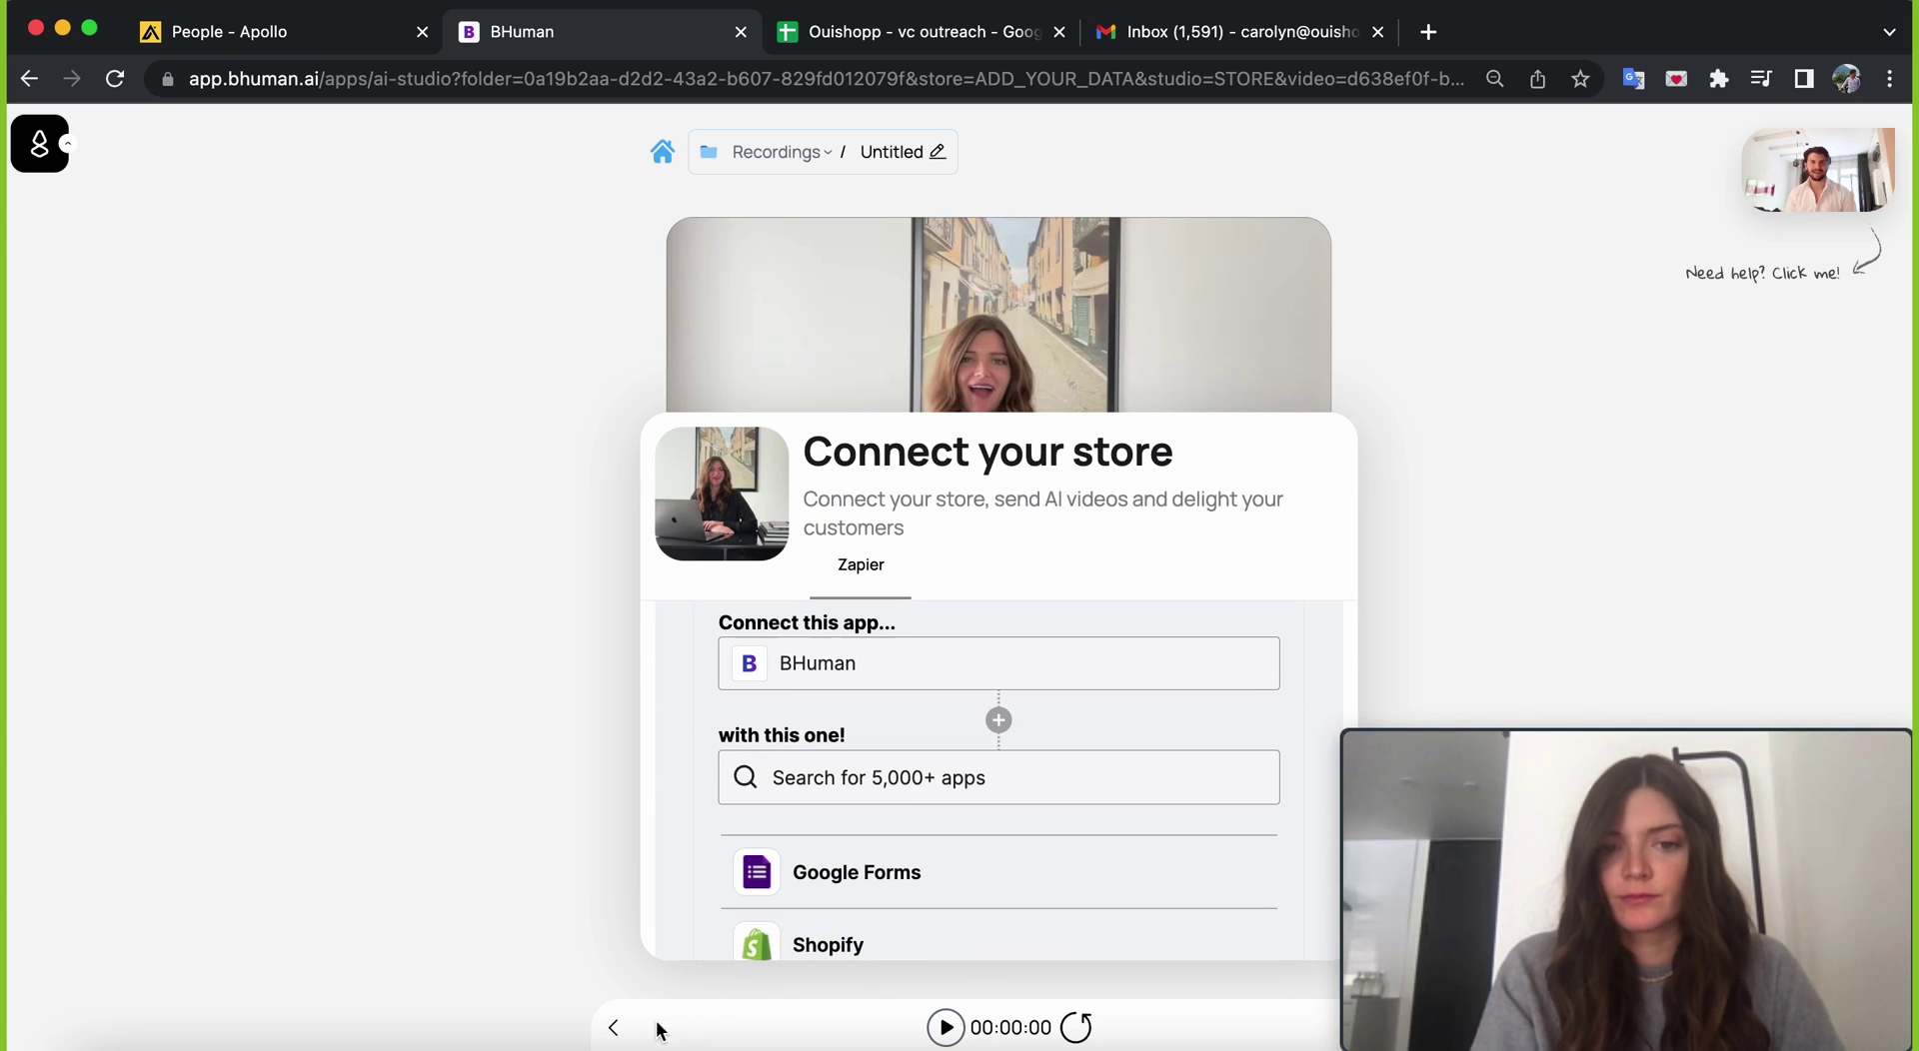
left_click(616, 1036)
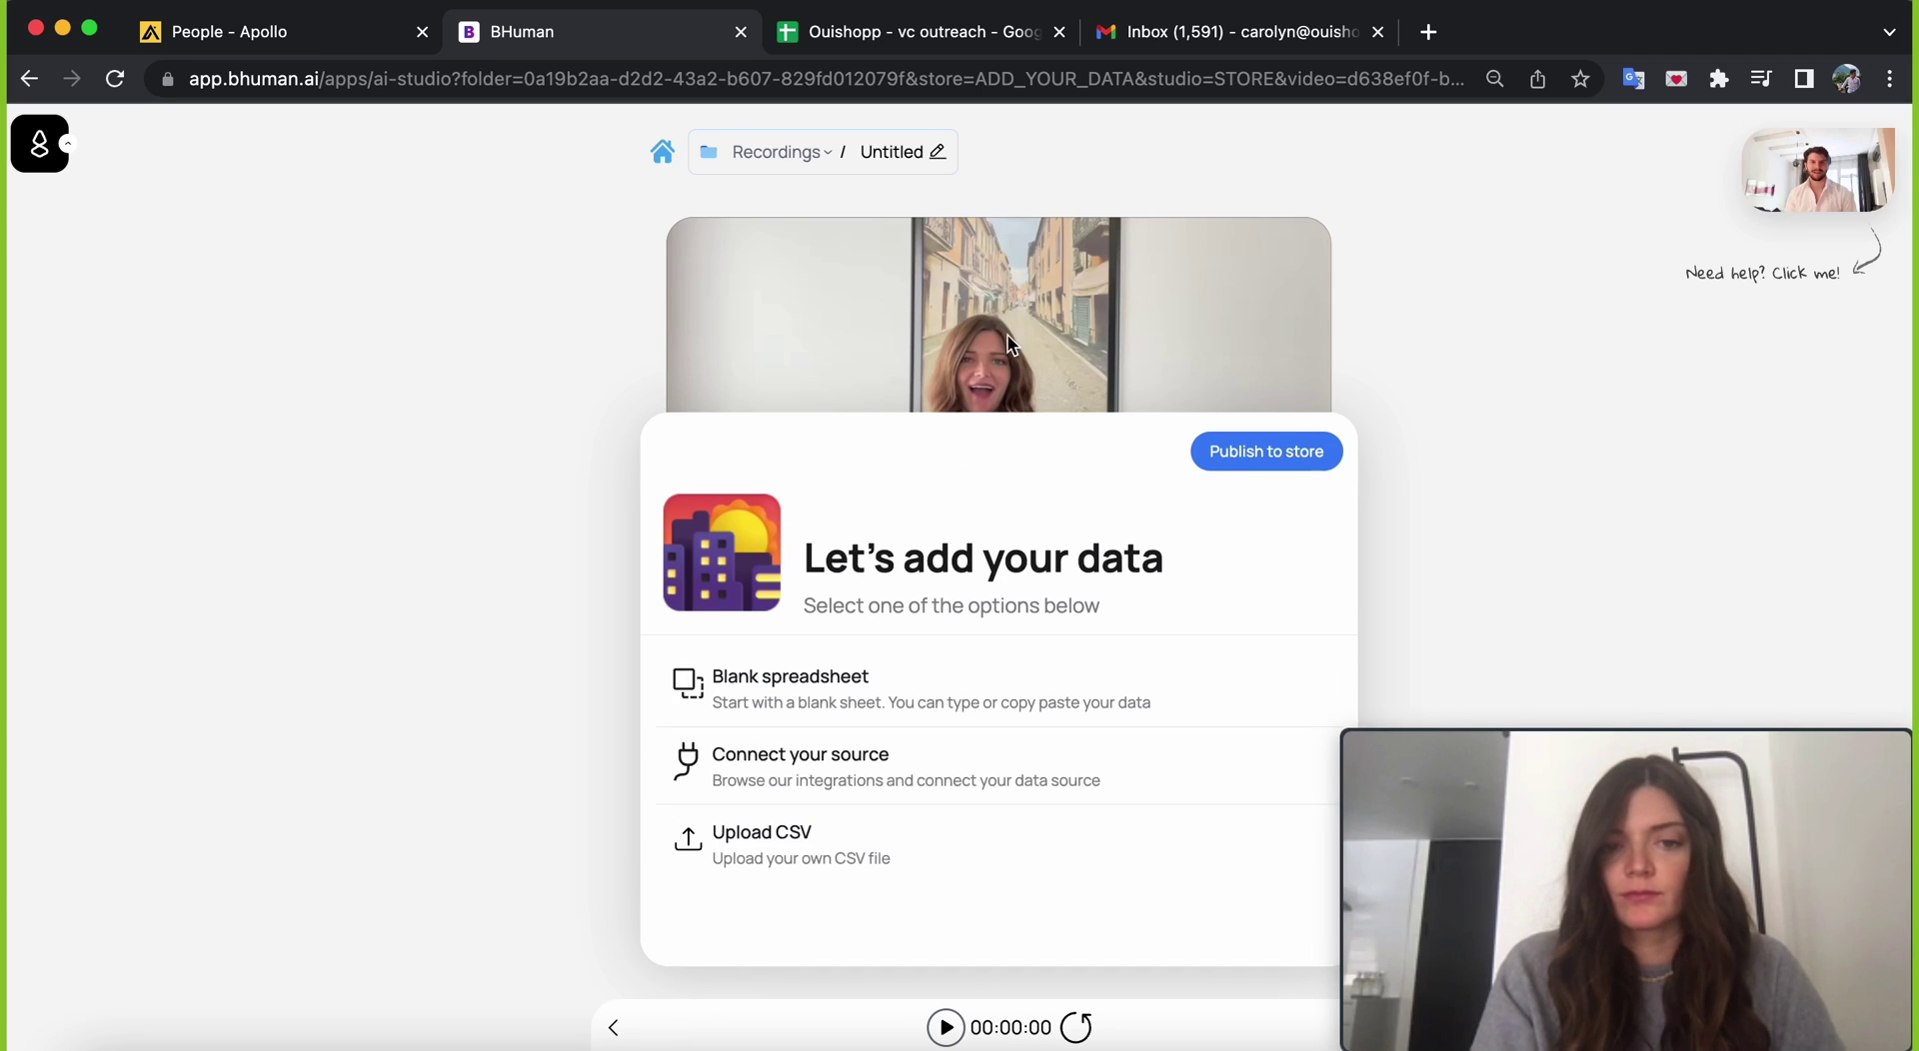
left_click(926, 40)
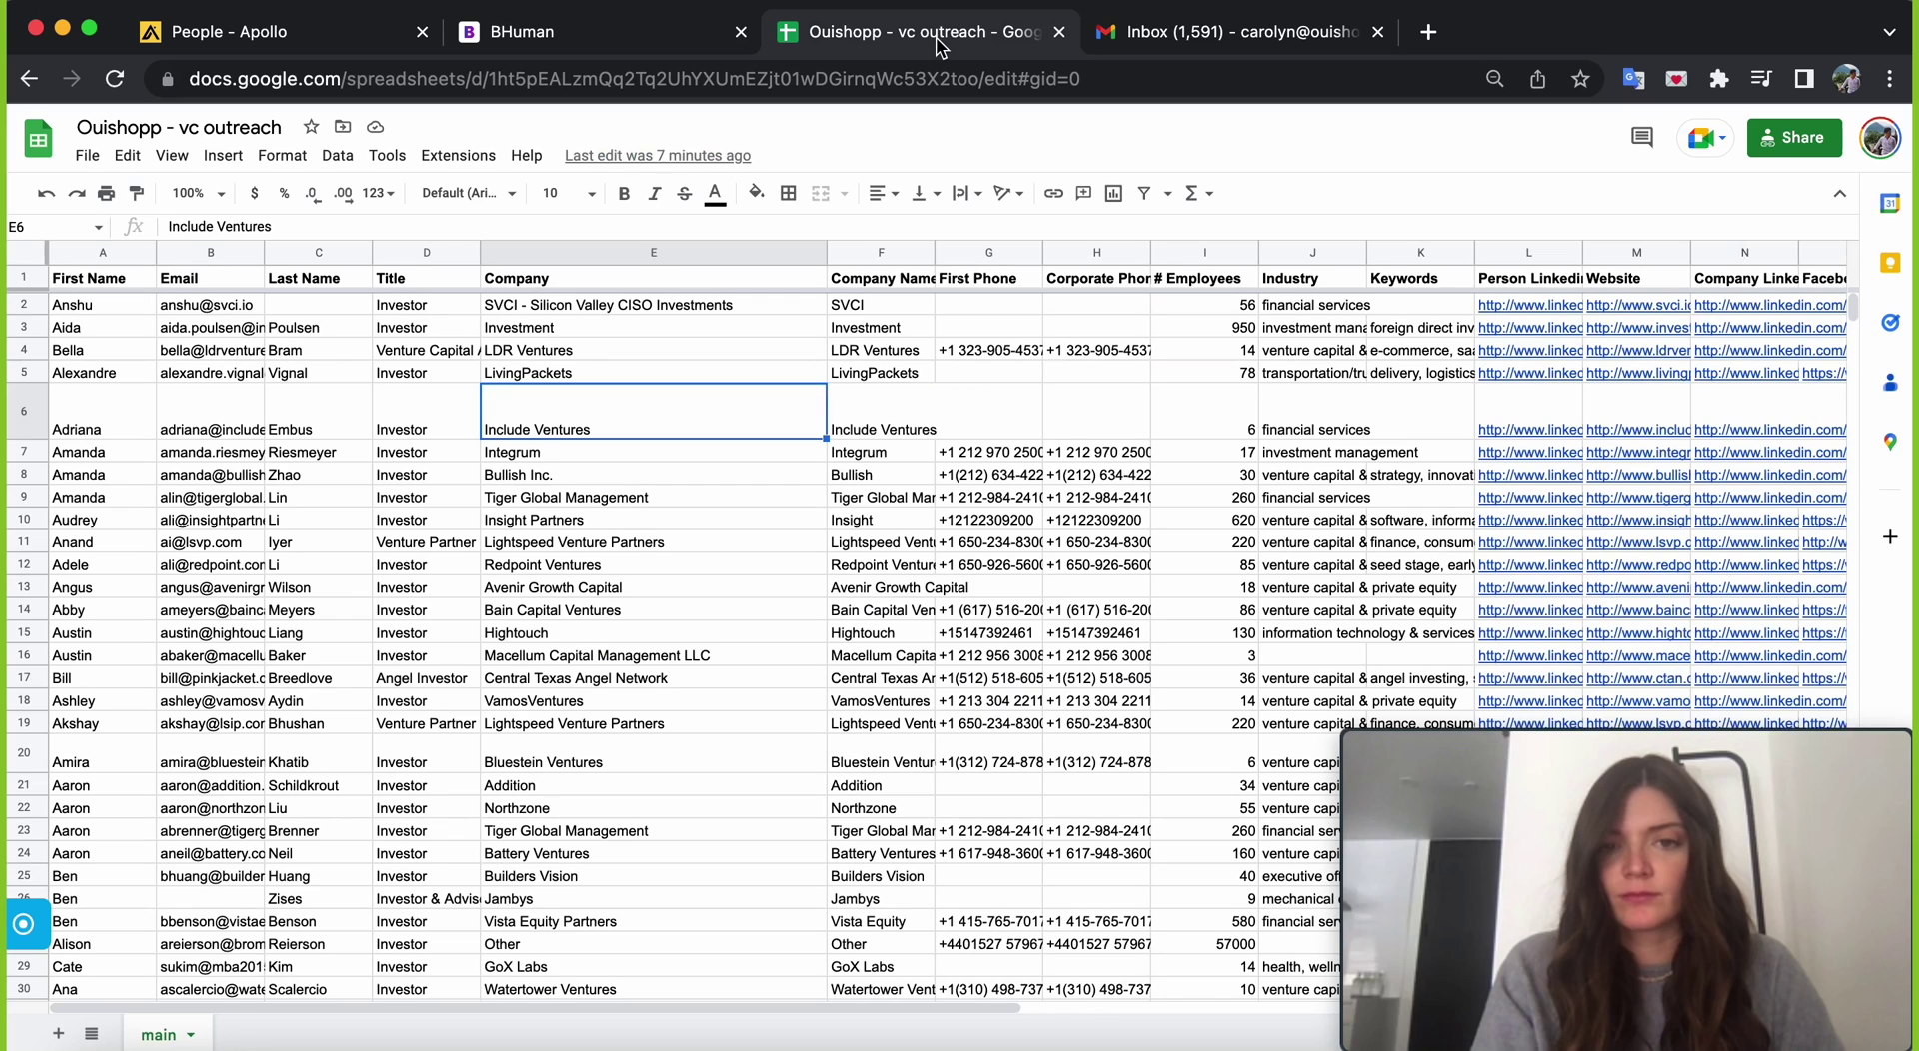
- Rename the A1 header from 'First Name' to 'name' to match BHuman's variable
left_click(814, 376)
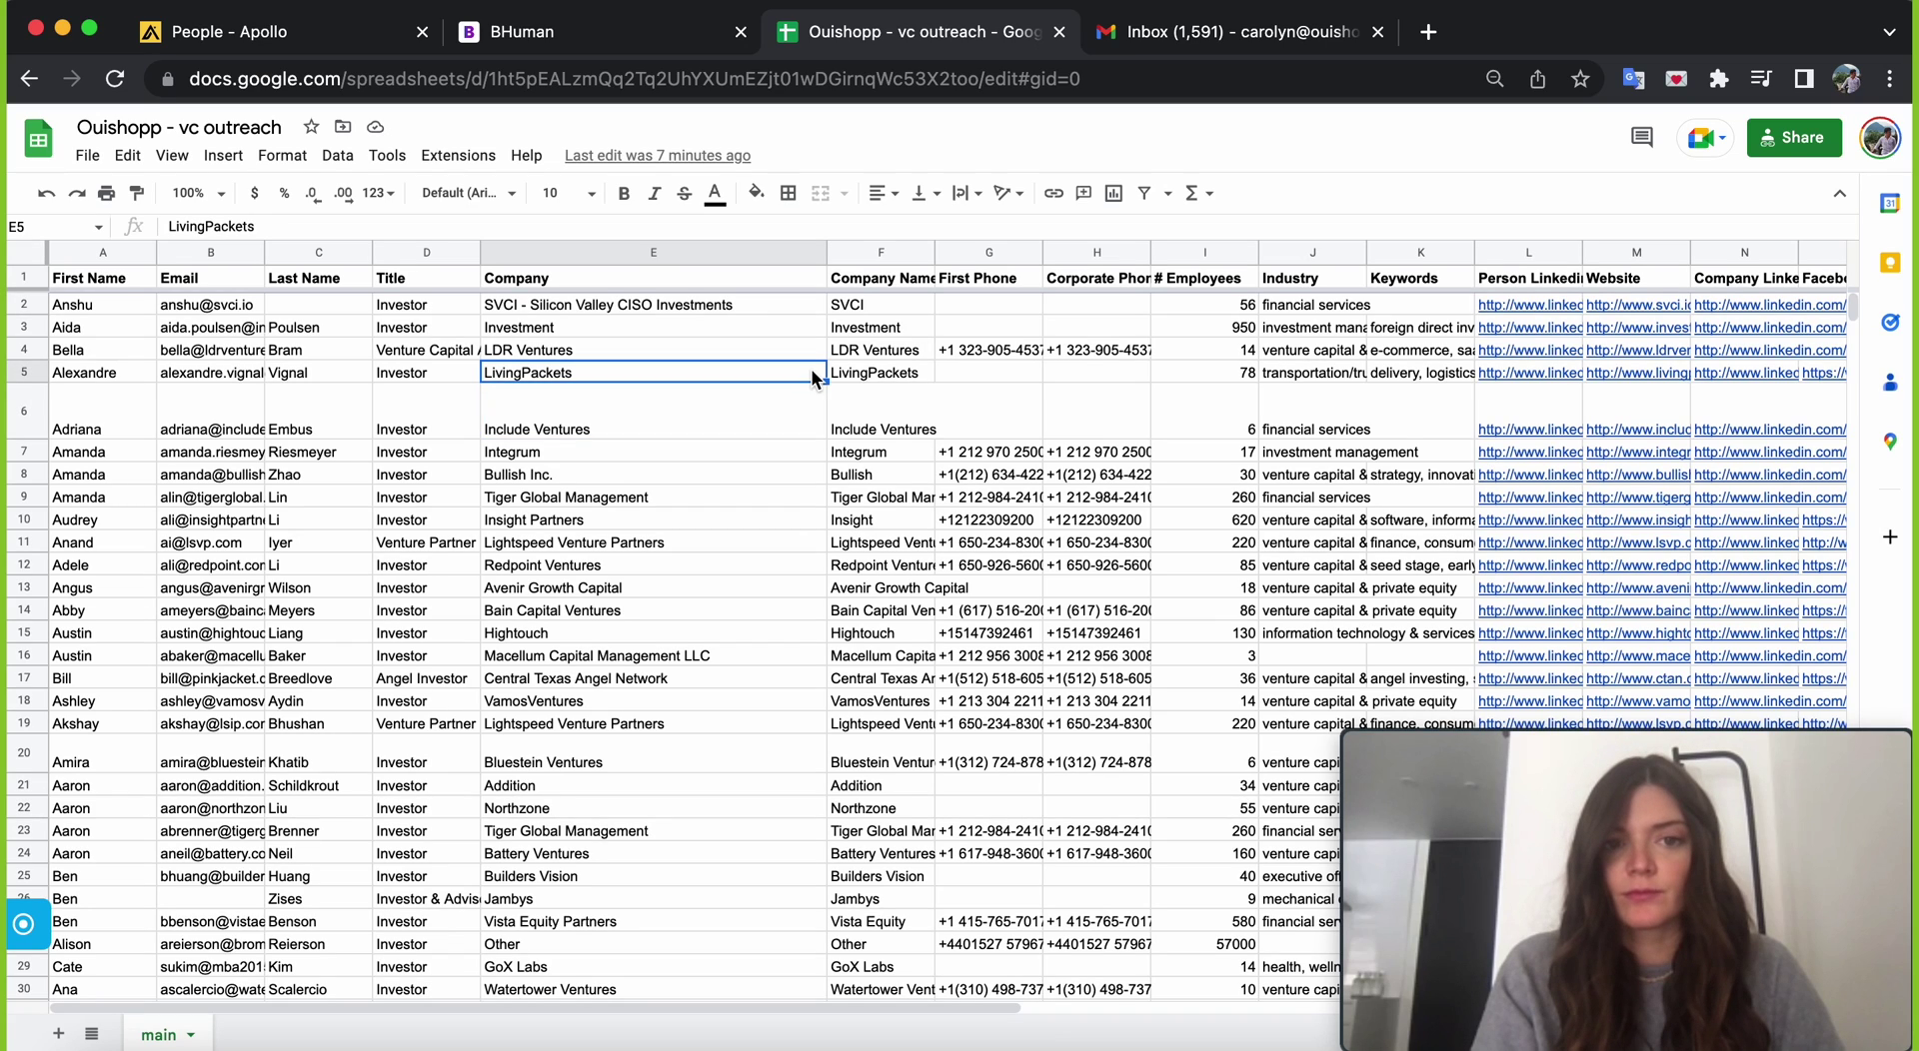
left_click(630, 35)
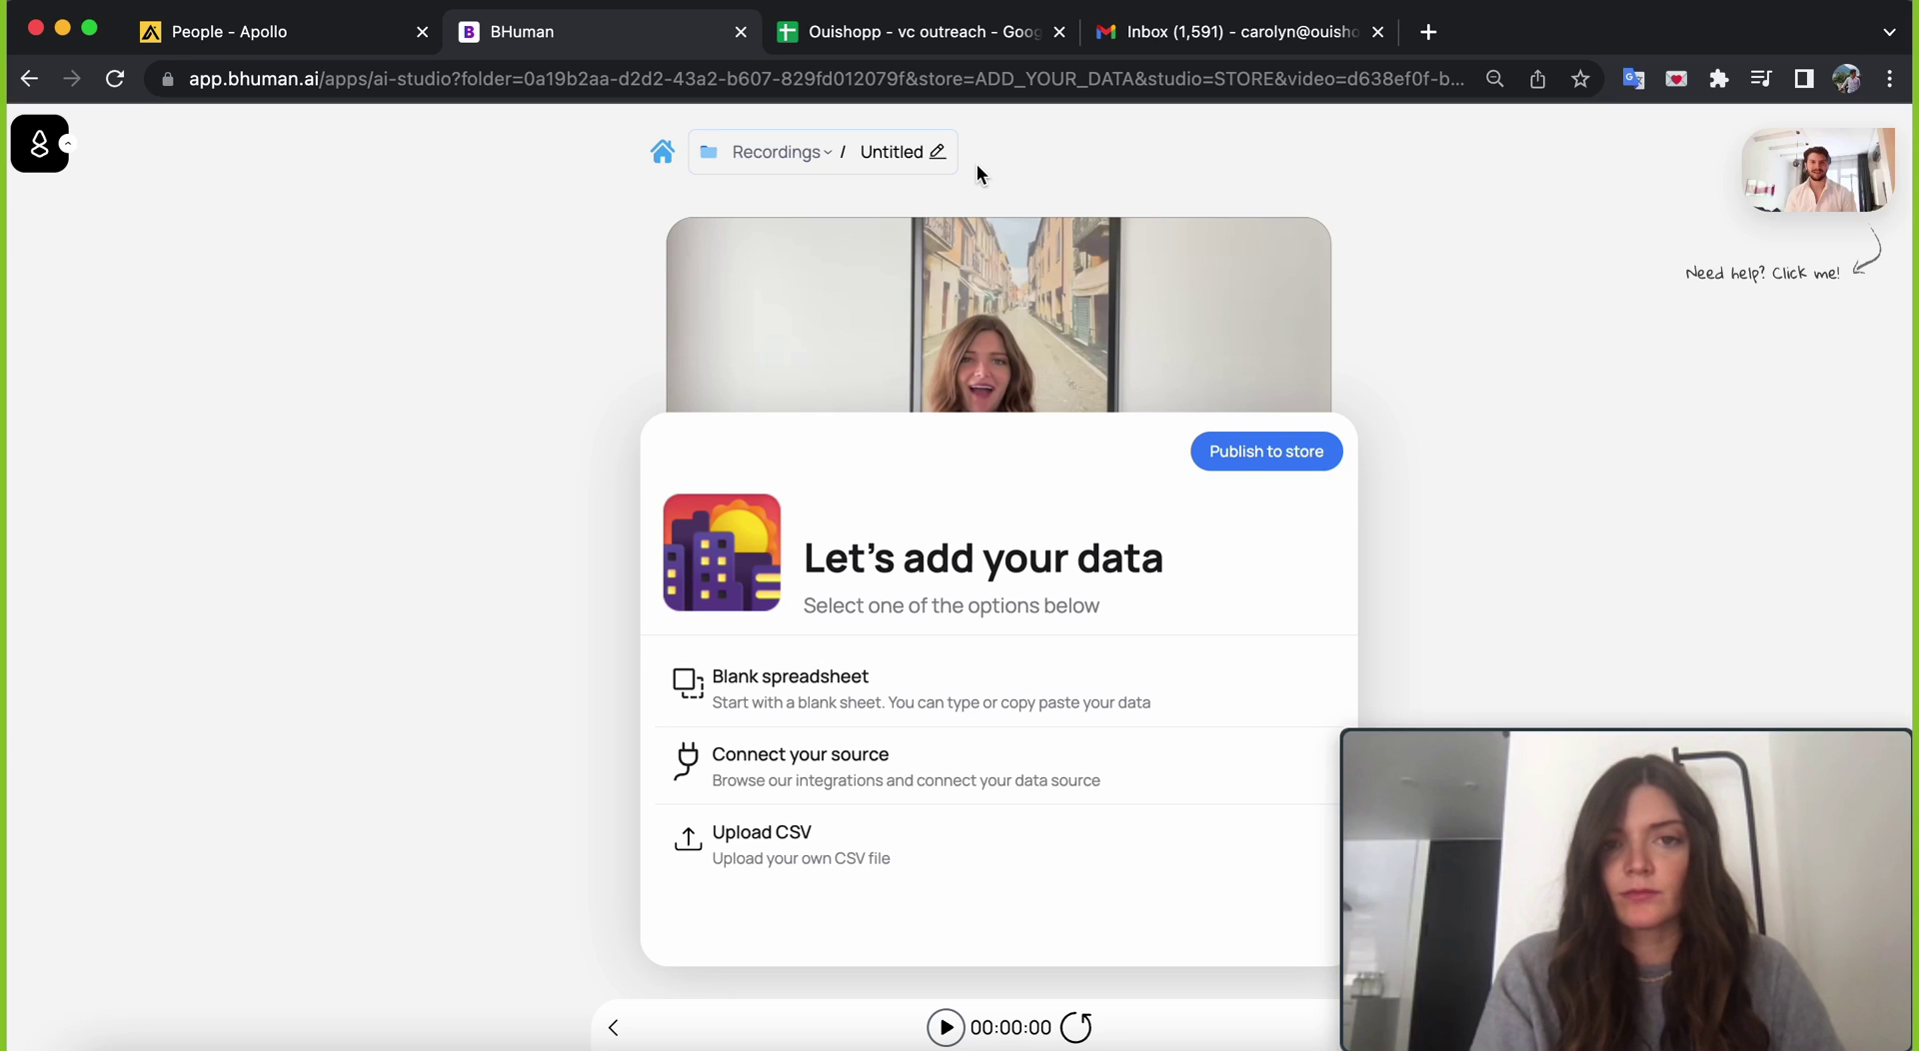
left_click(910, 34)
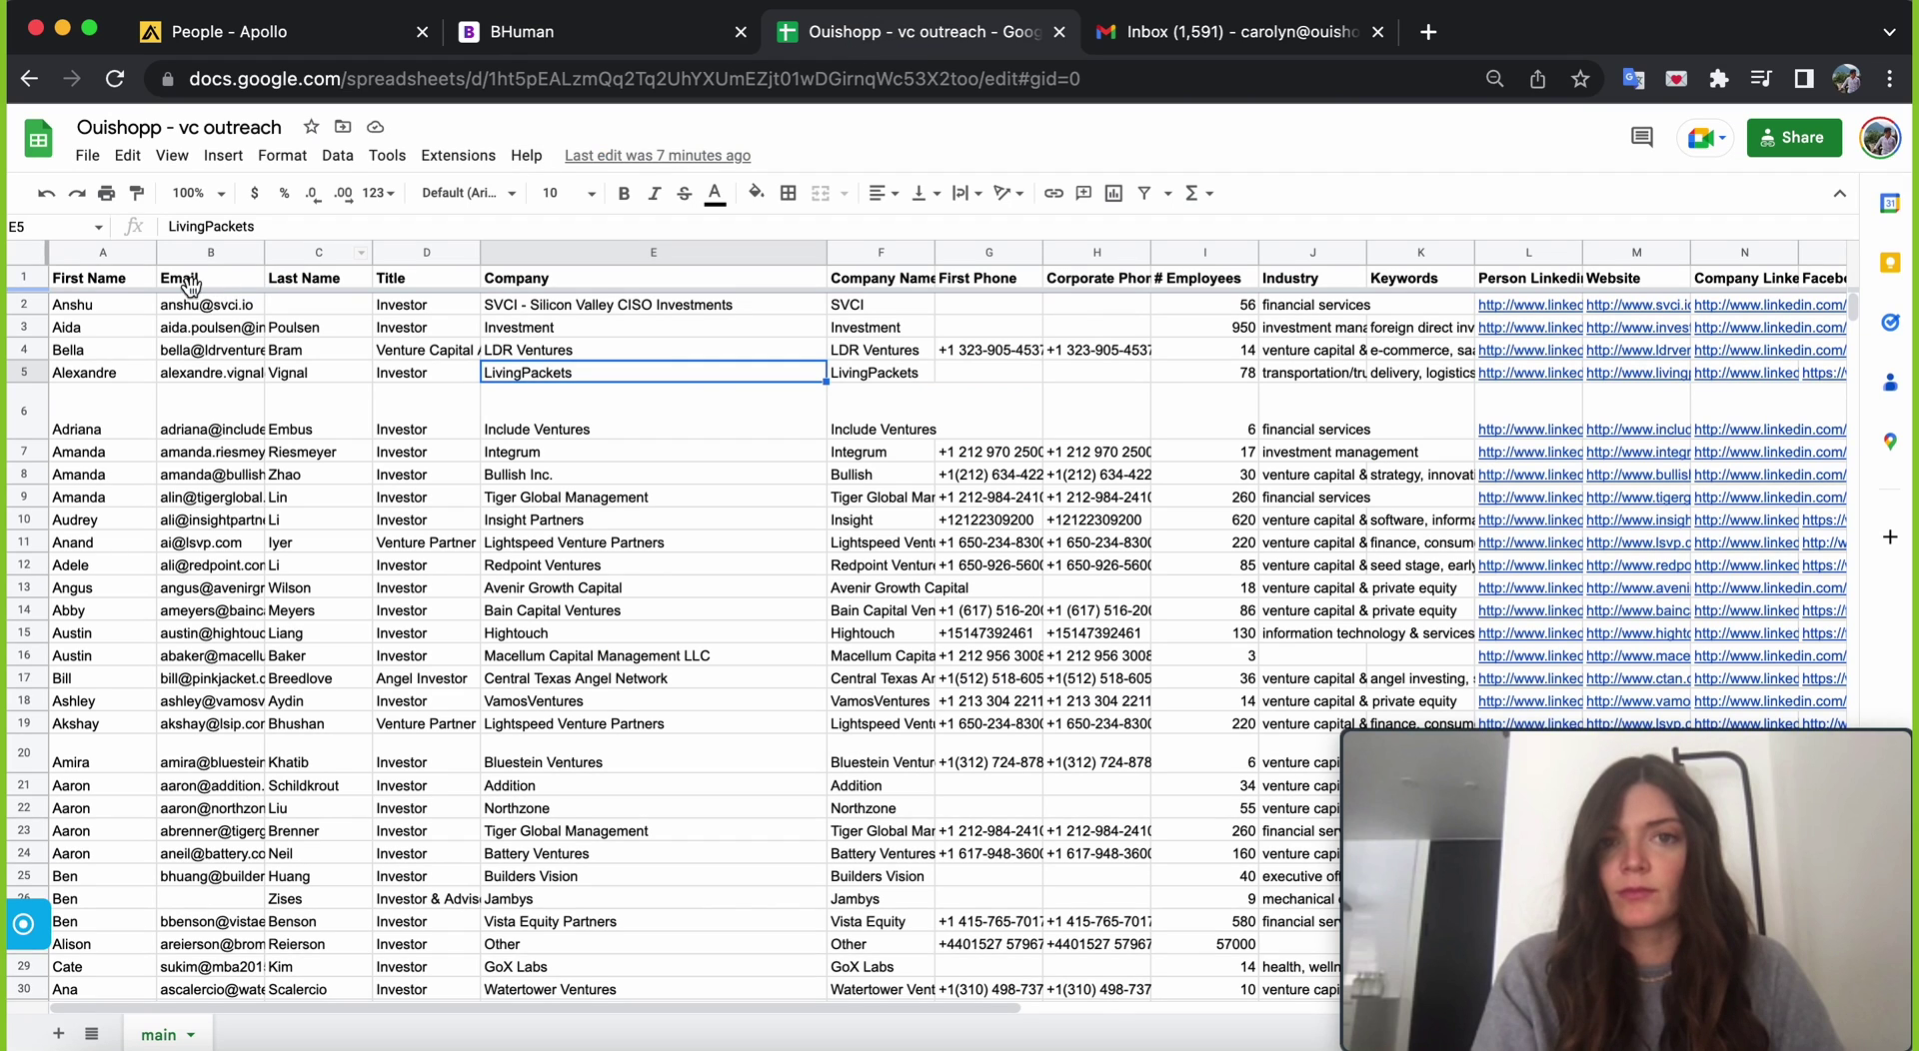
left_click(123, 280)
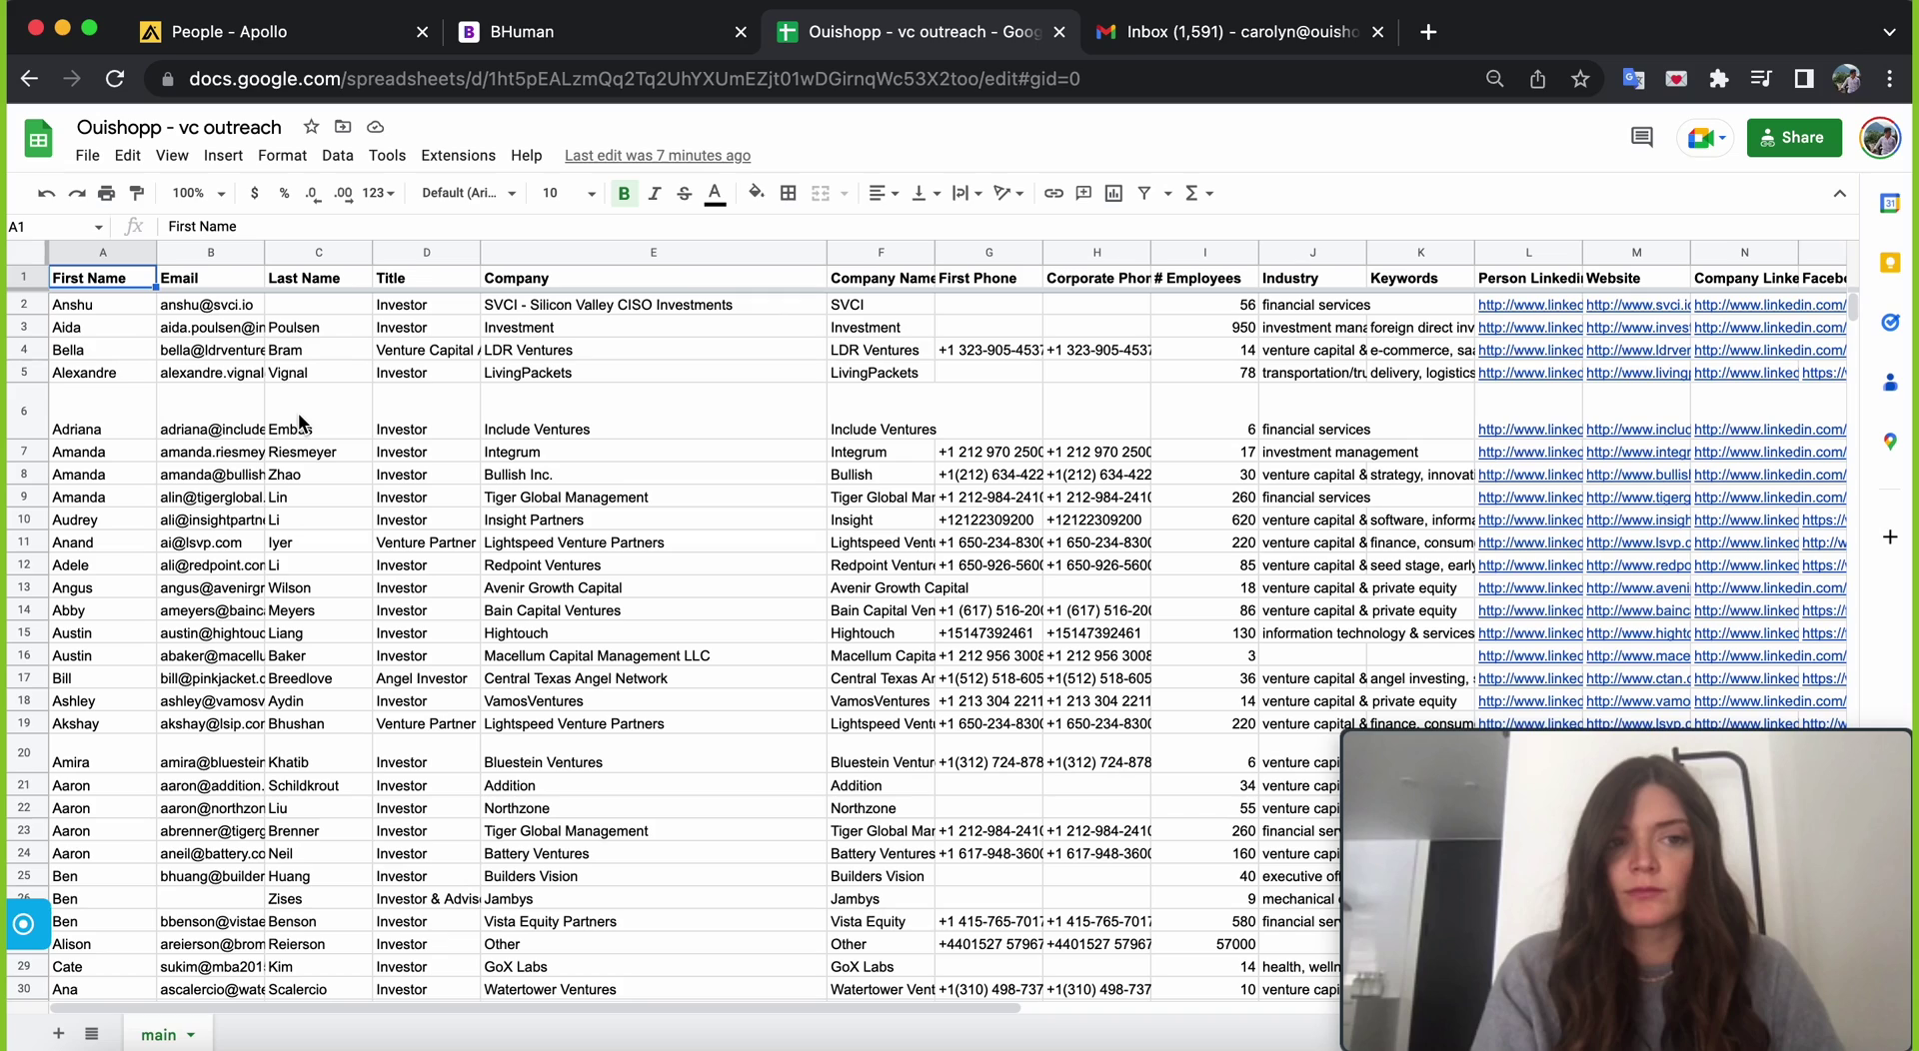
type("name")
left_click(360, 394)
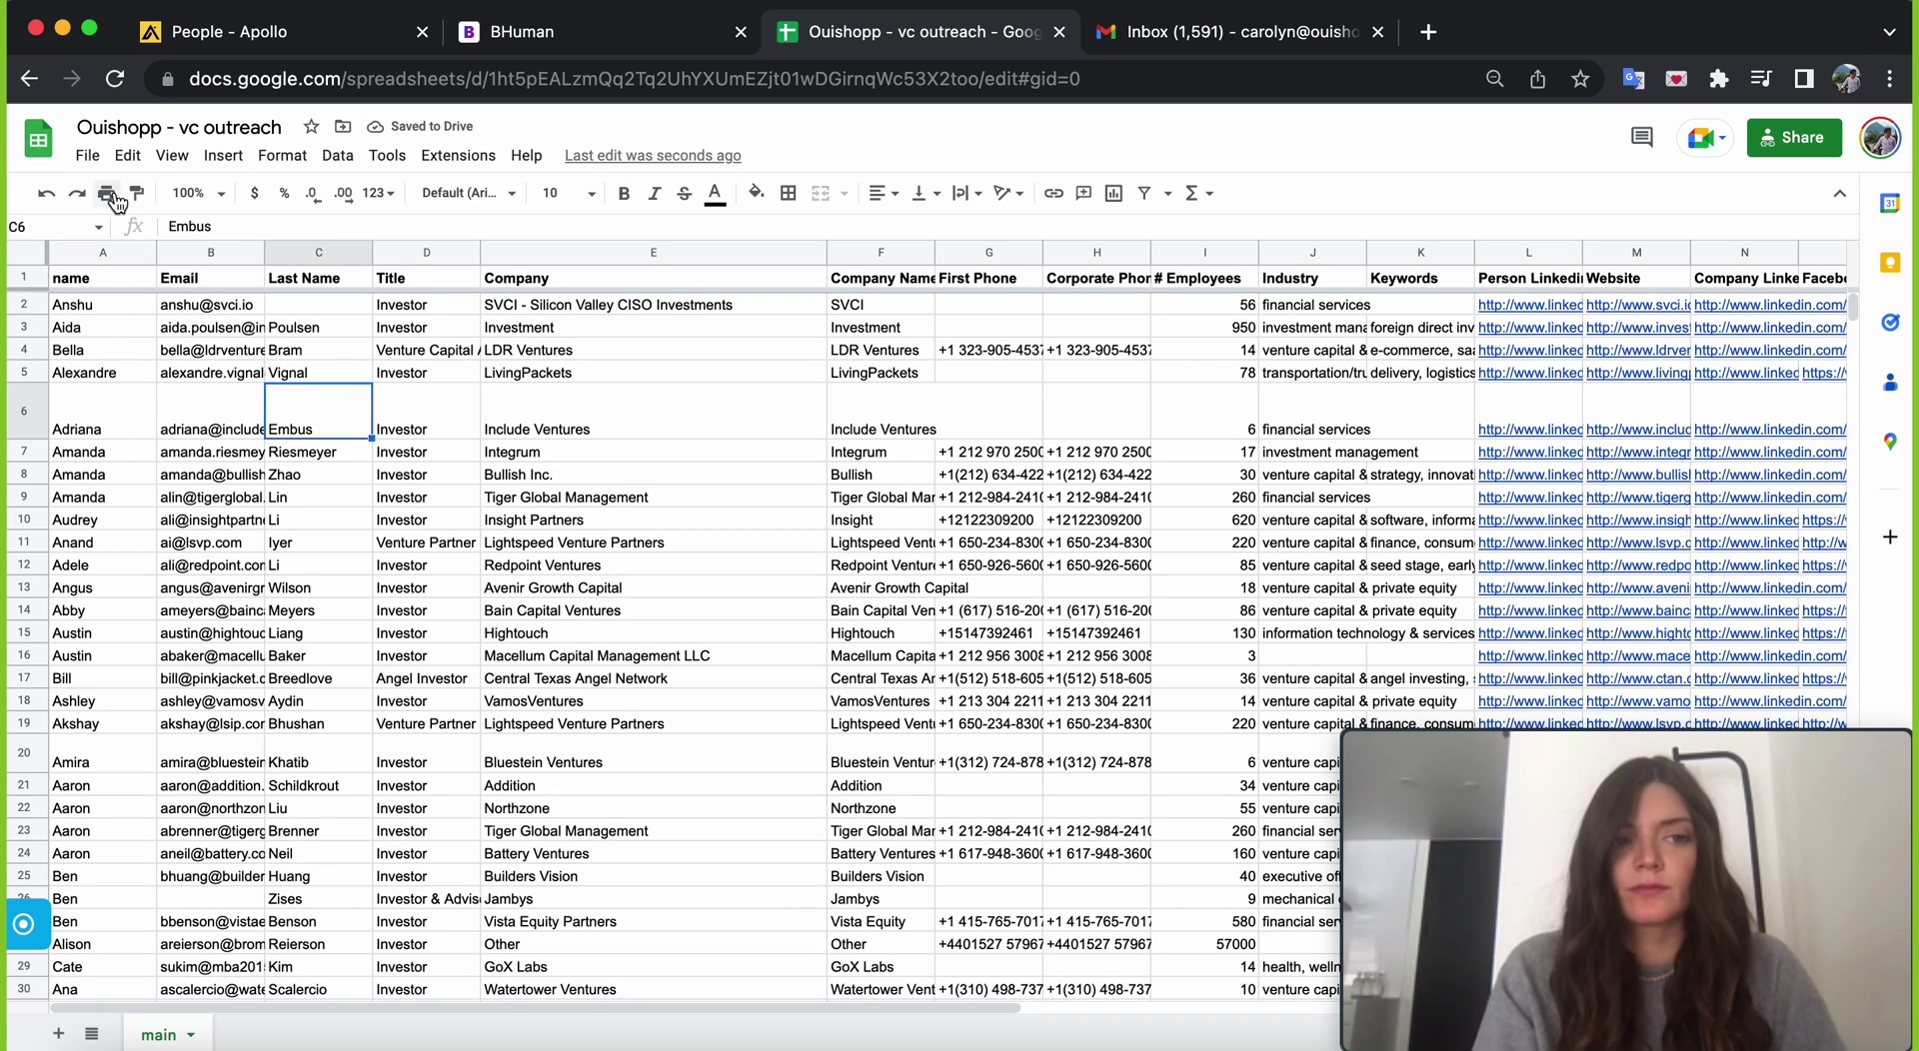
left_click(88, 156)
- Download the sheet as a .csv file and import it into BHuman's recipient table
mouse_move(300, 416)
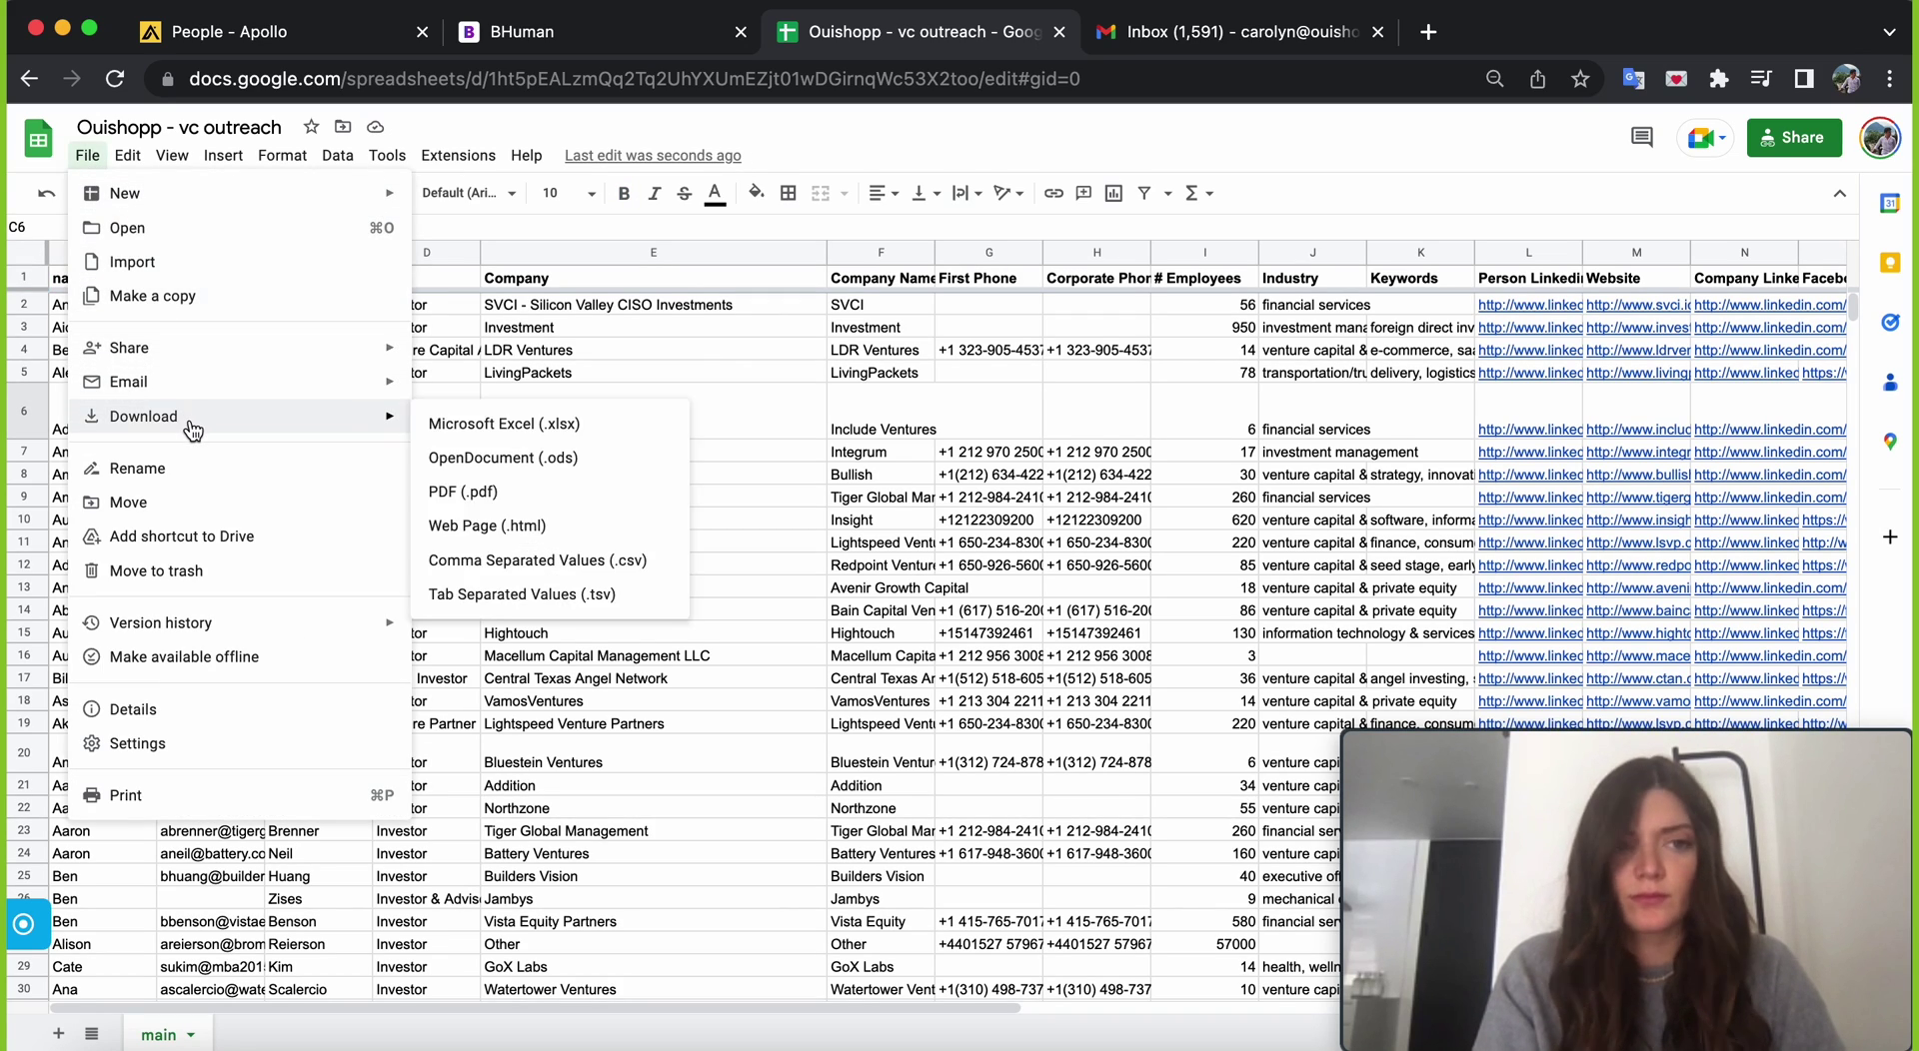
left_click(518, 559)
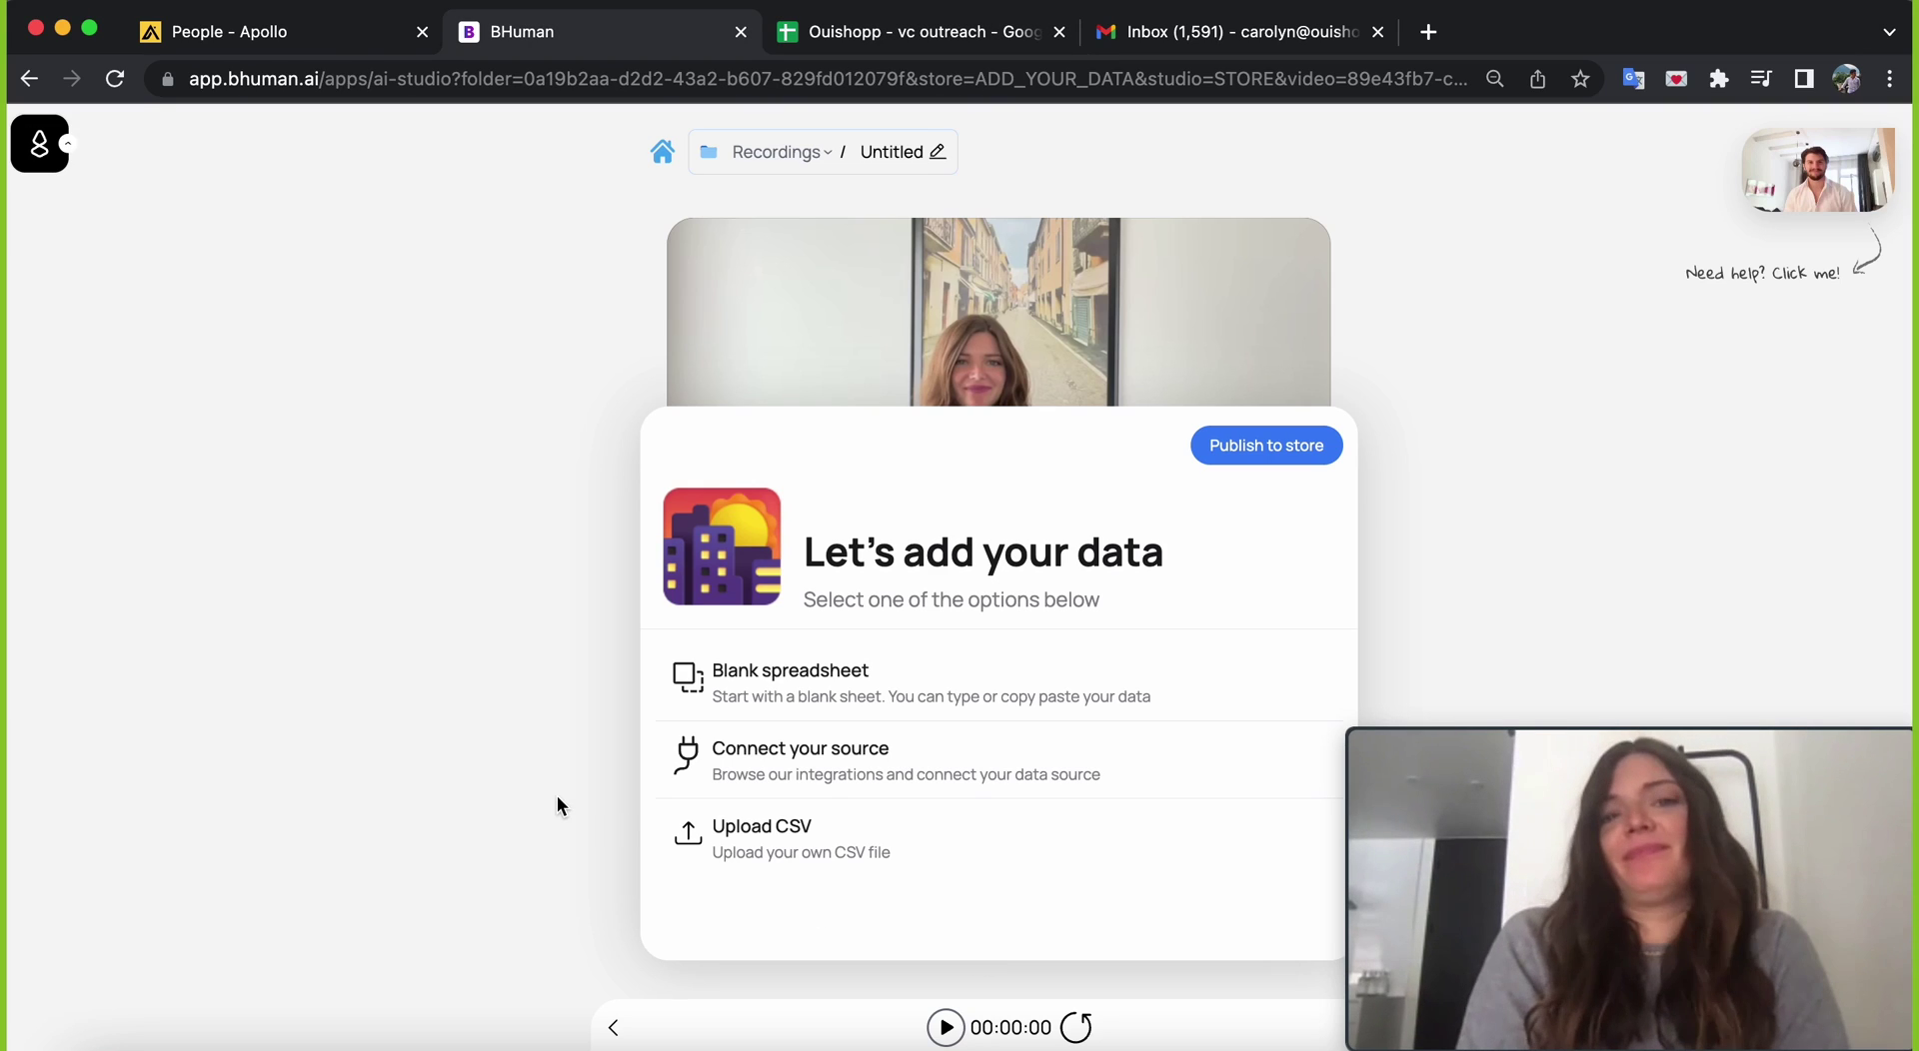
left_click(826, 846)
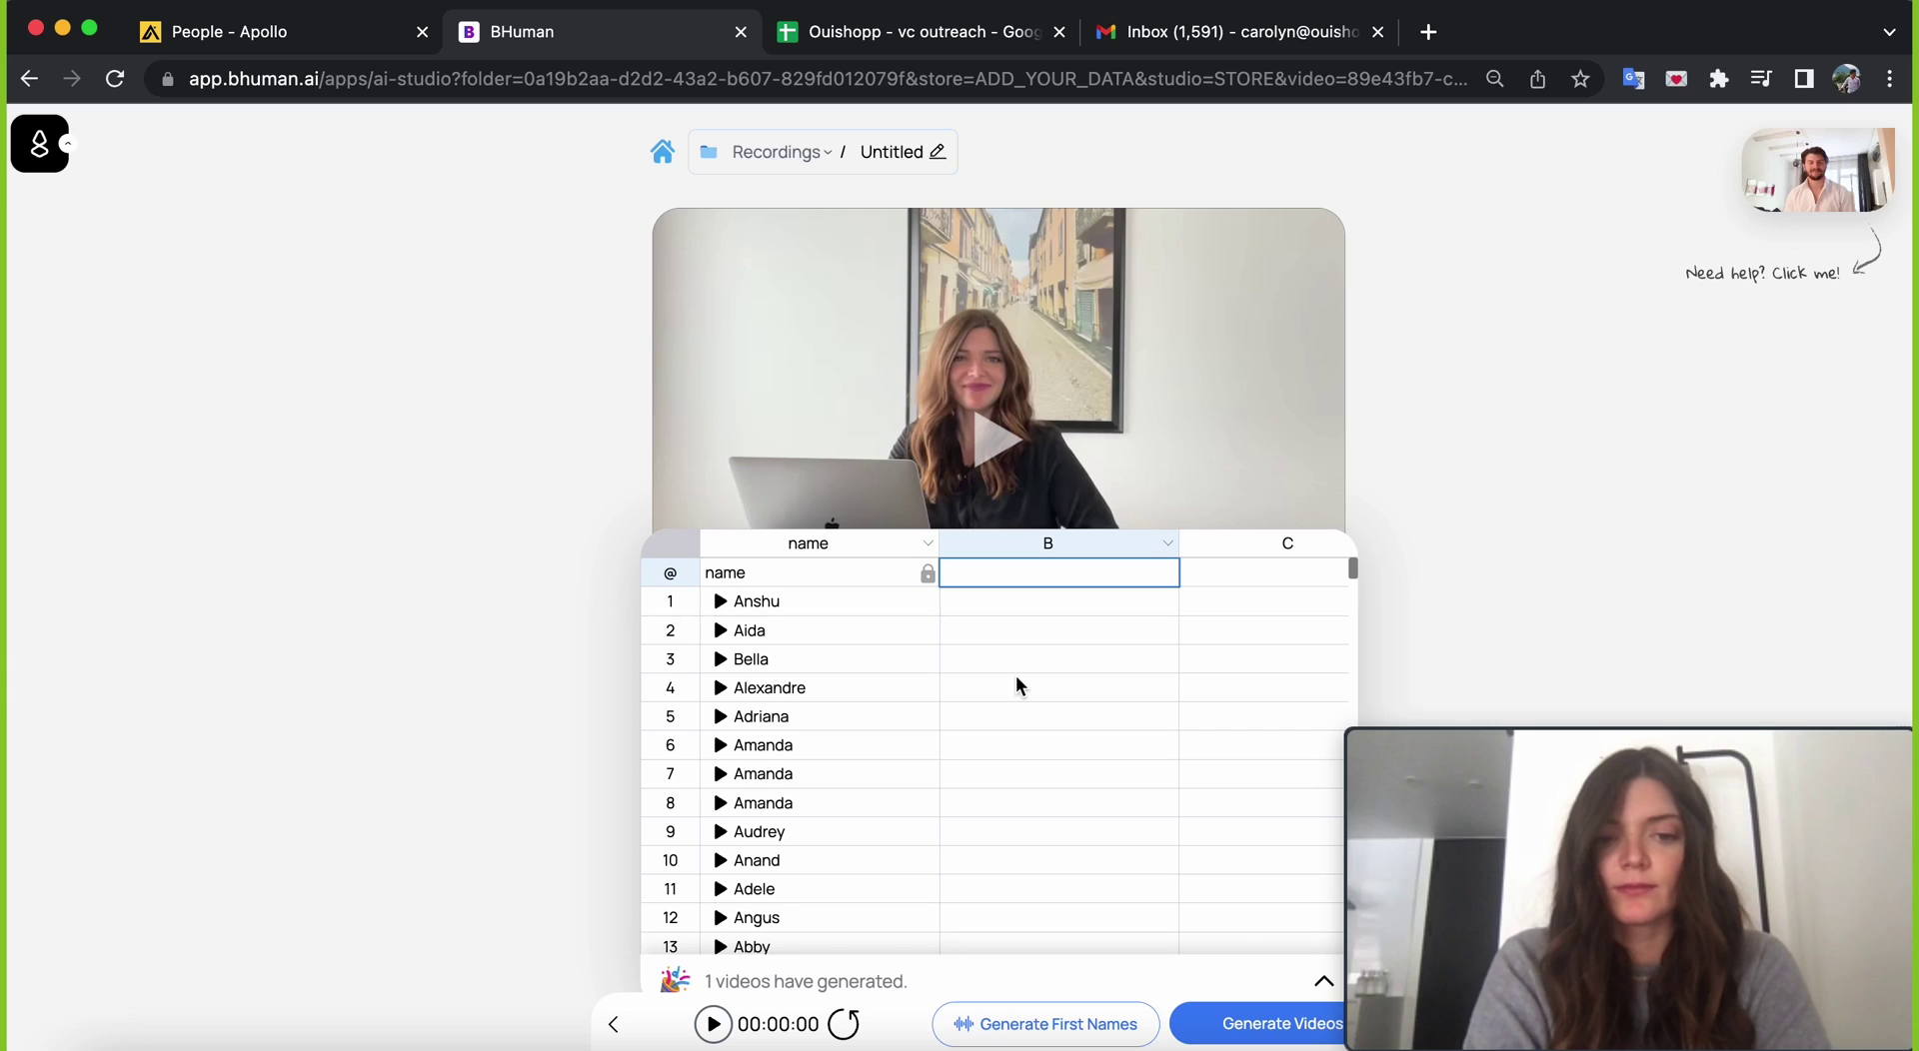
scroll(916, 710, "down", 5)
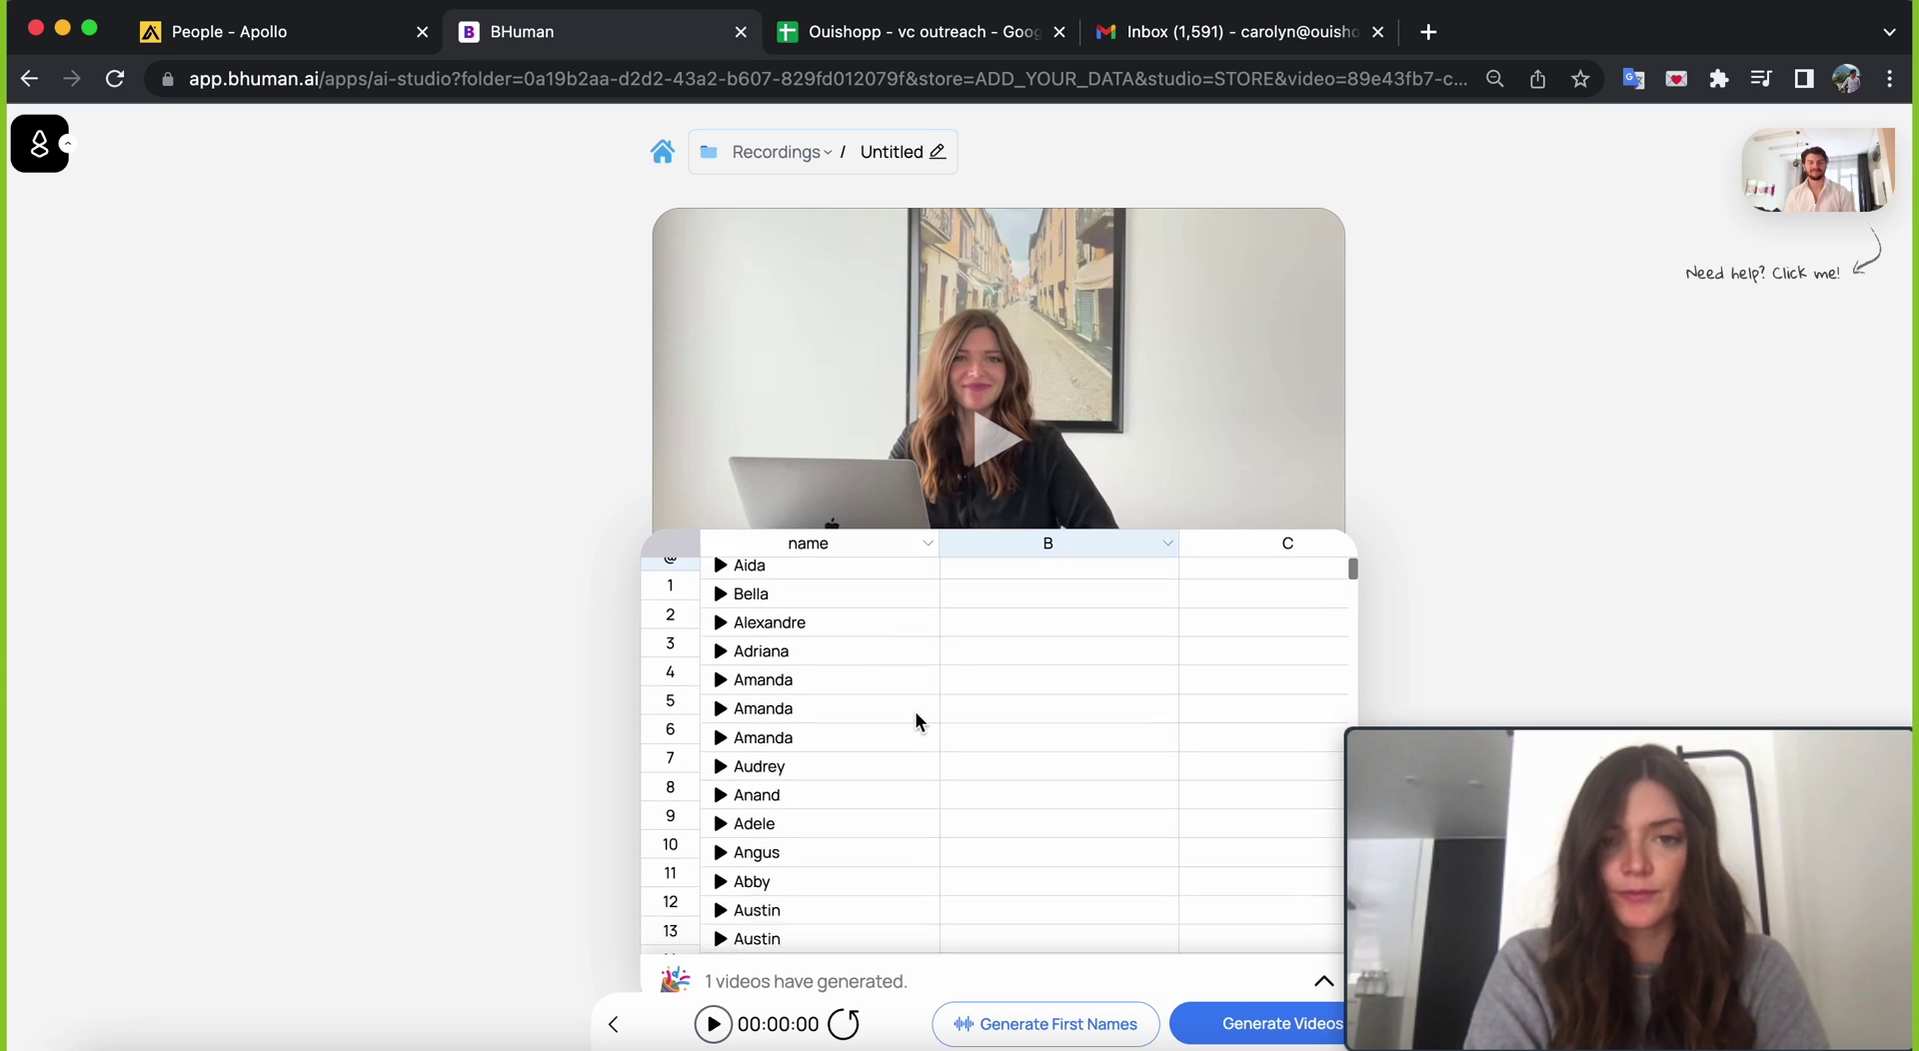
scroll(870, 711, "down", 6)
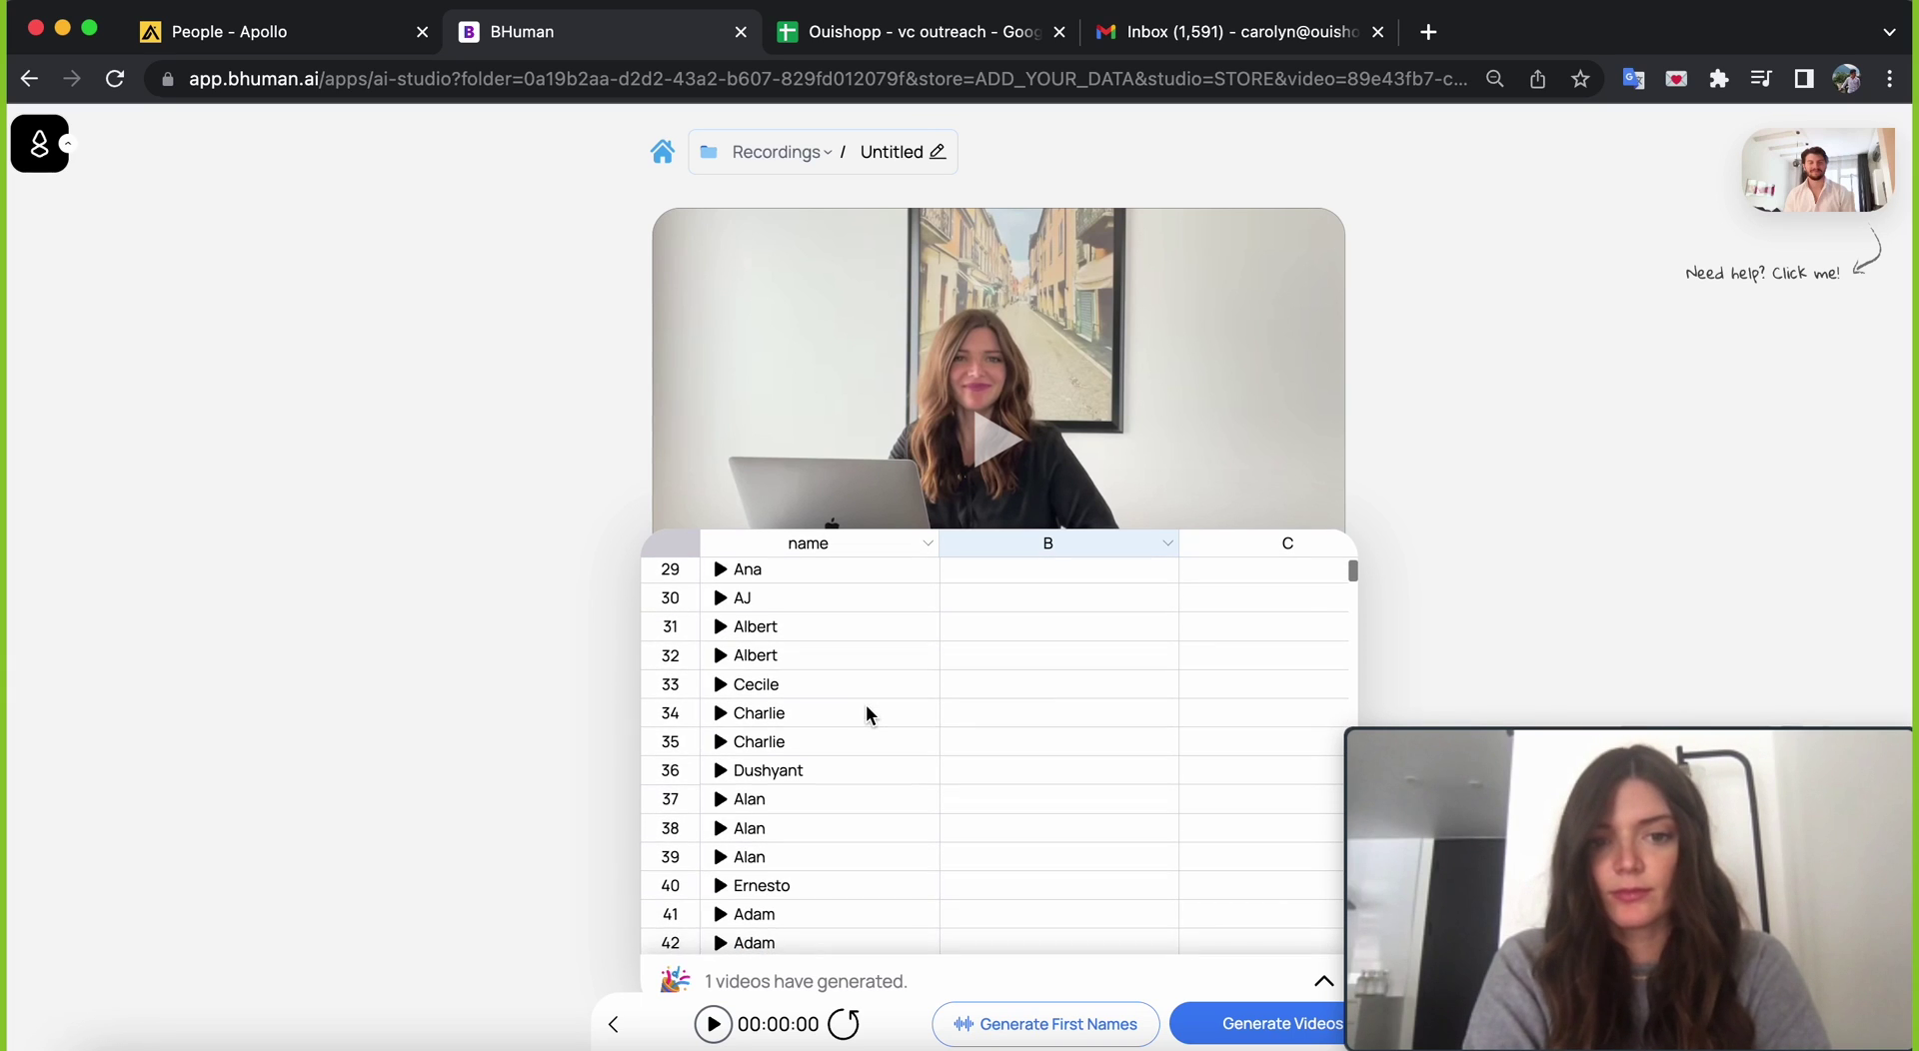
scroll(868, 710, "down", 5)
scroll(865, 714, "down", 2)
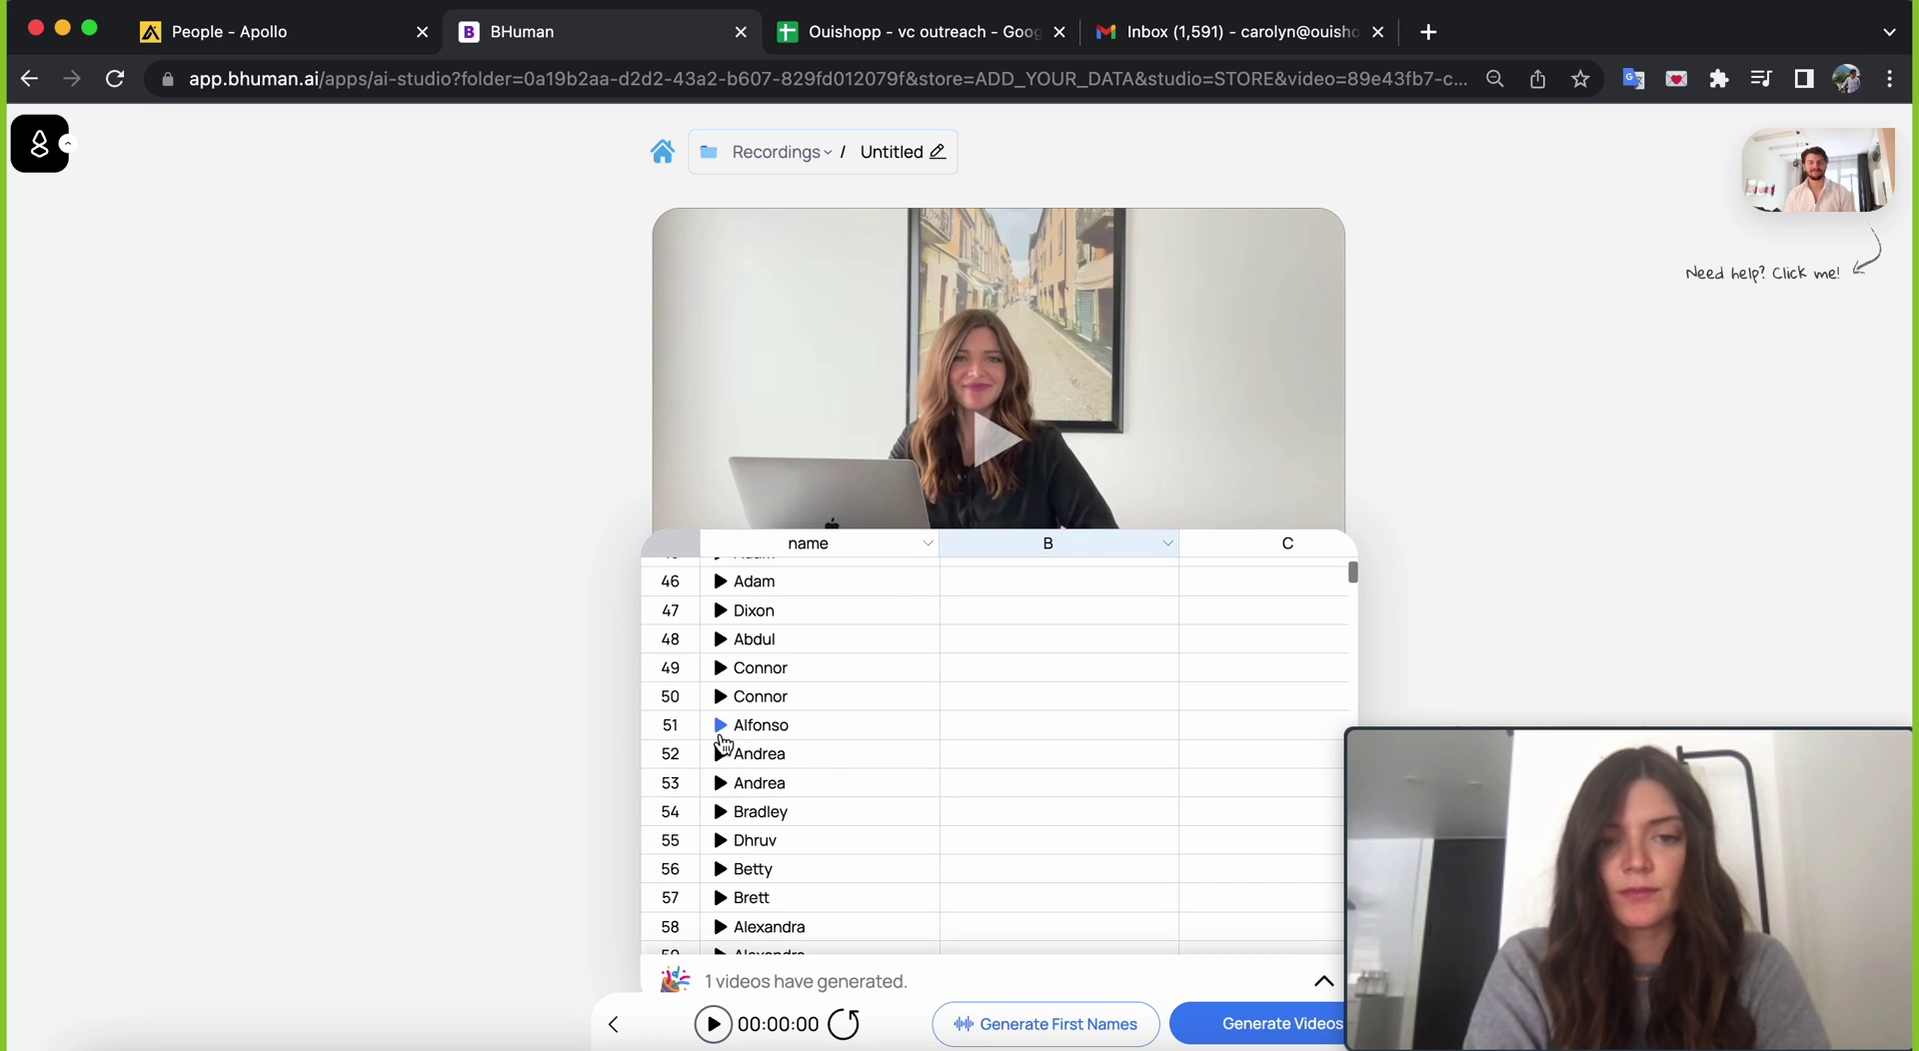
- Preview the personalized clip for row 51 in the data table
left_click(722, 730)
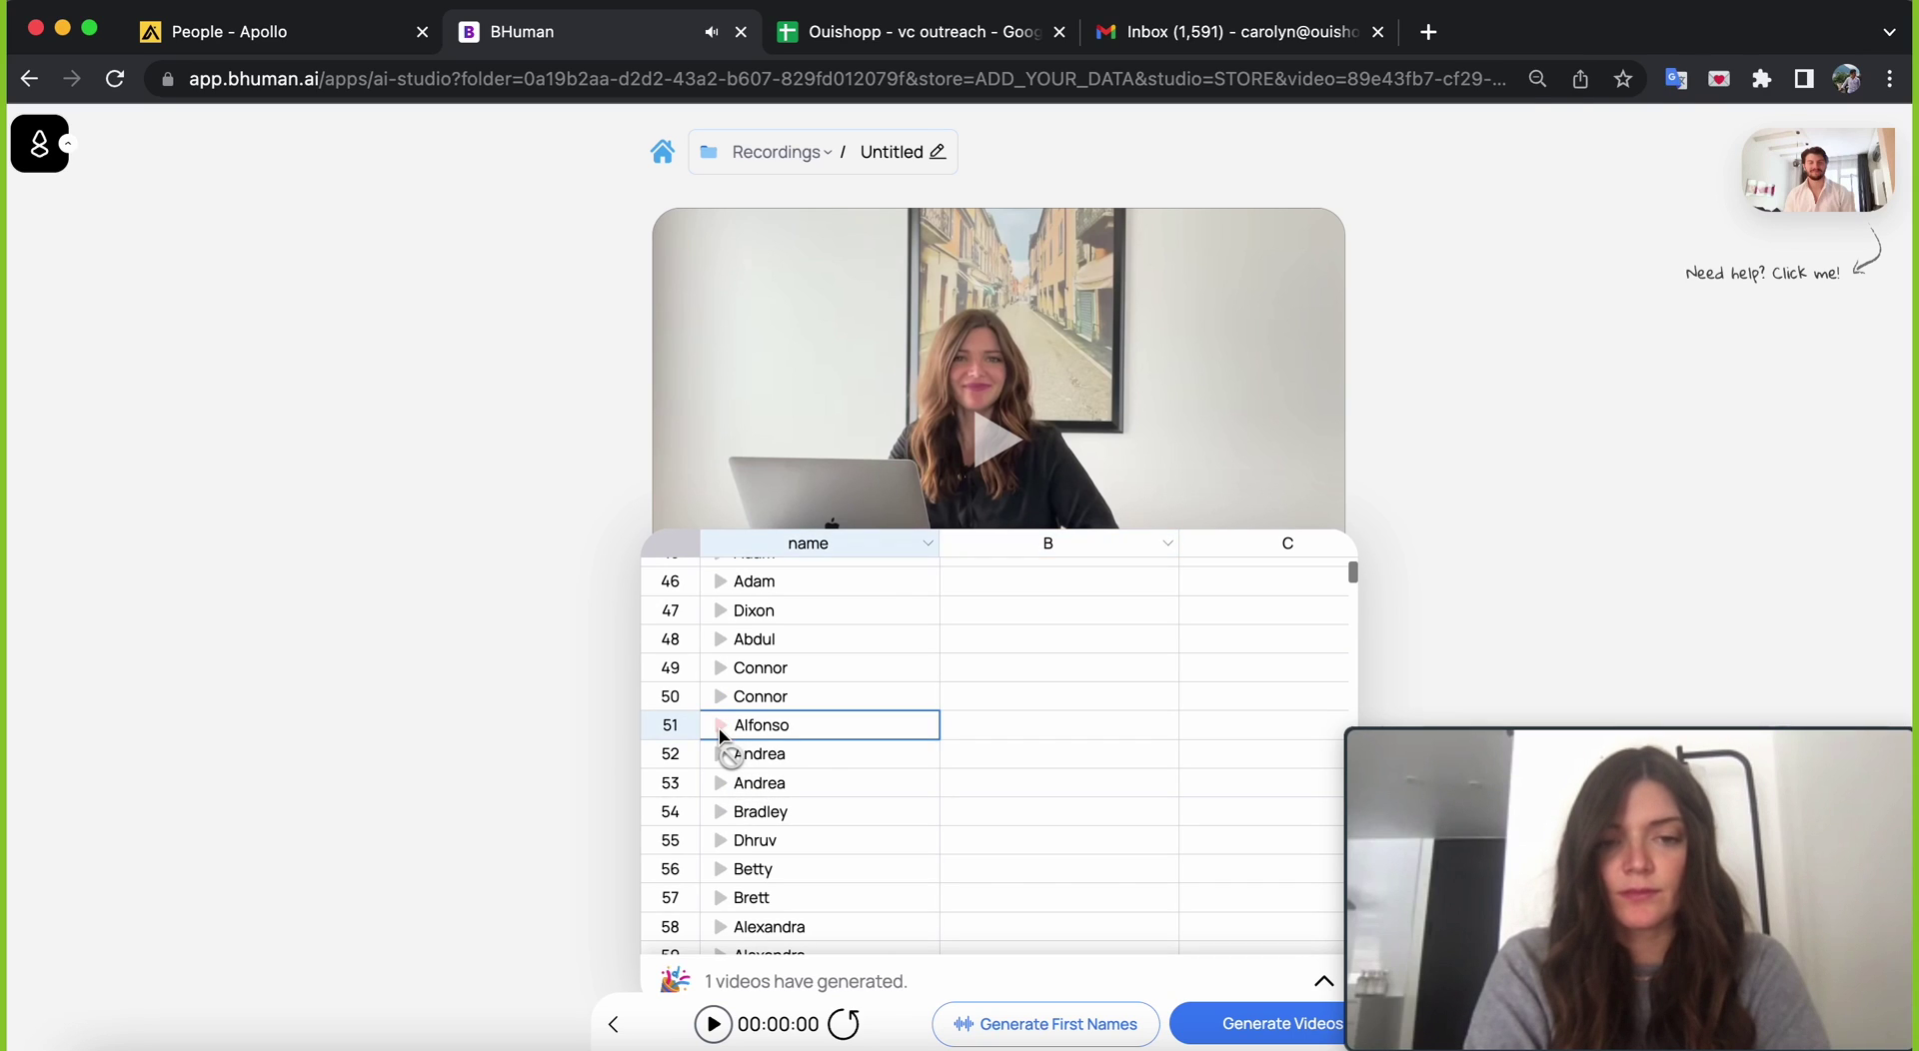
left_click(950, 673)
scroll(946, 772, "down", 10)
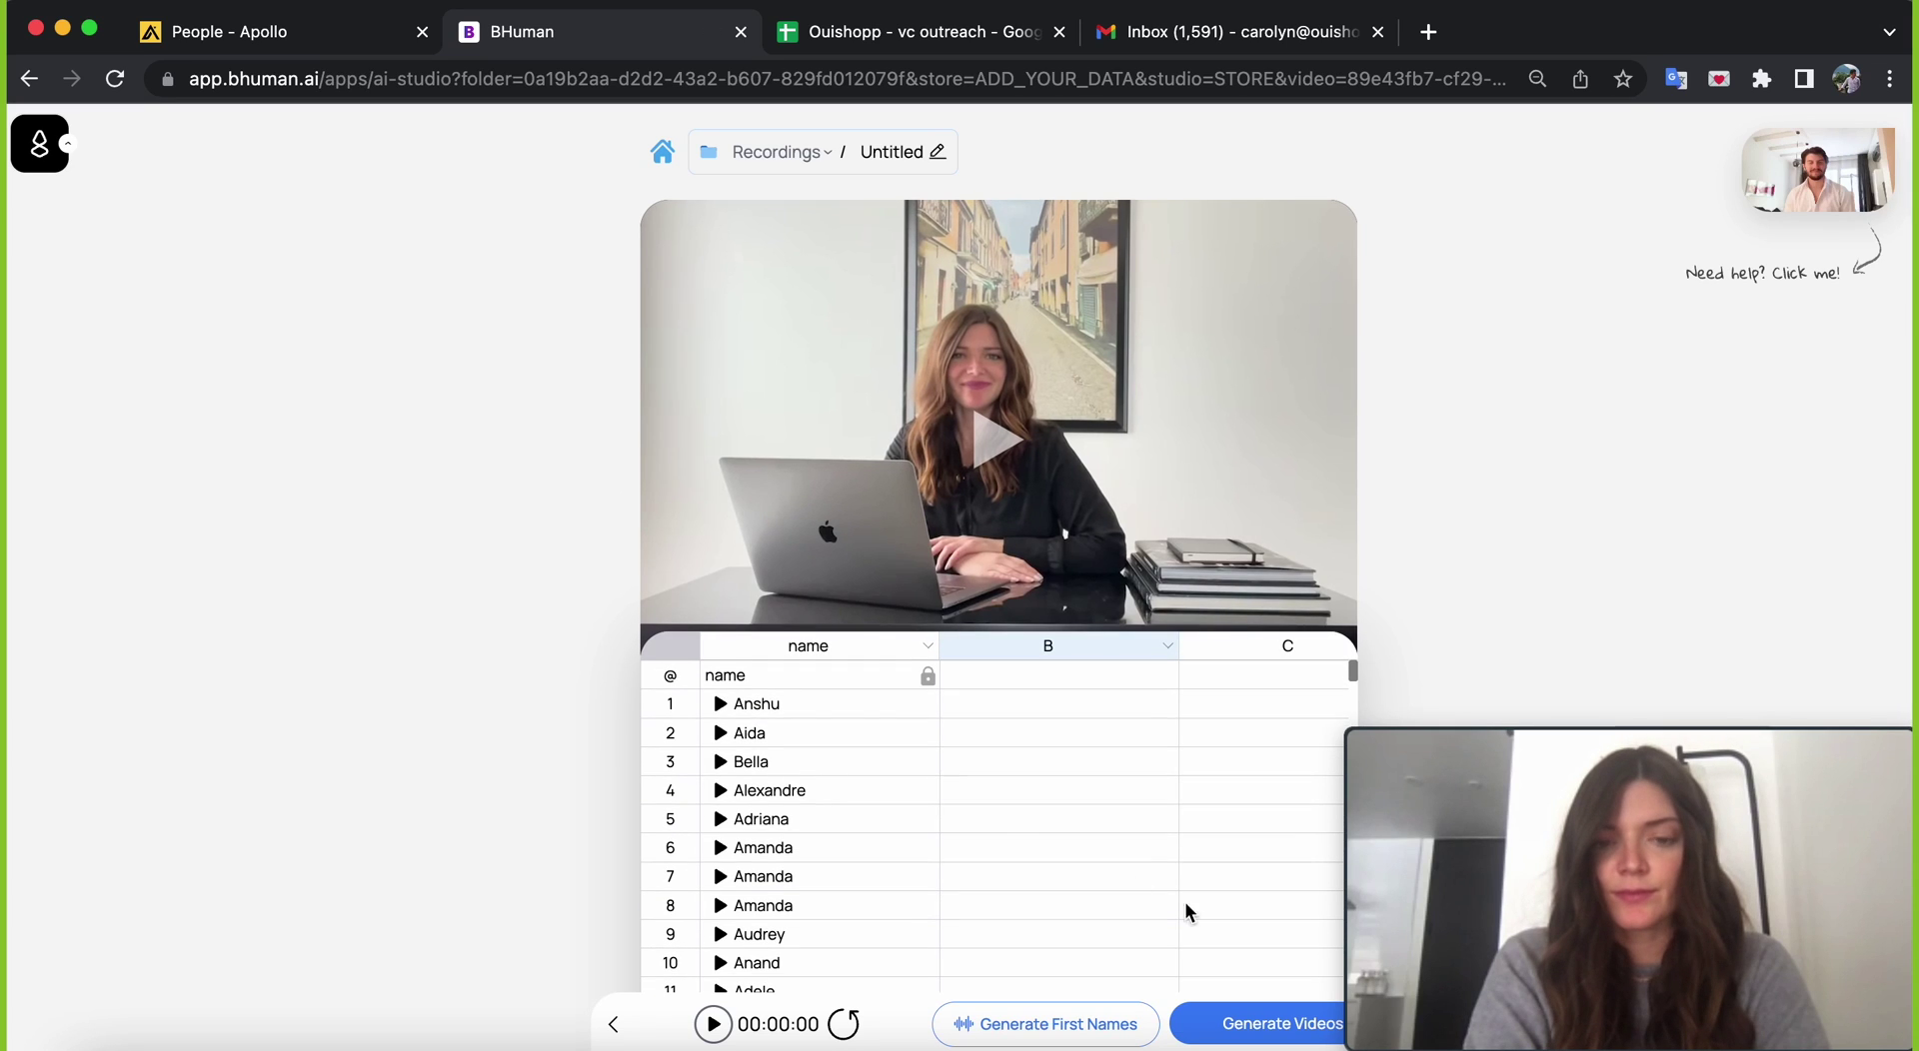
left_click(1280, 1026)
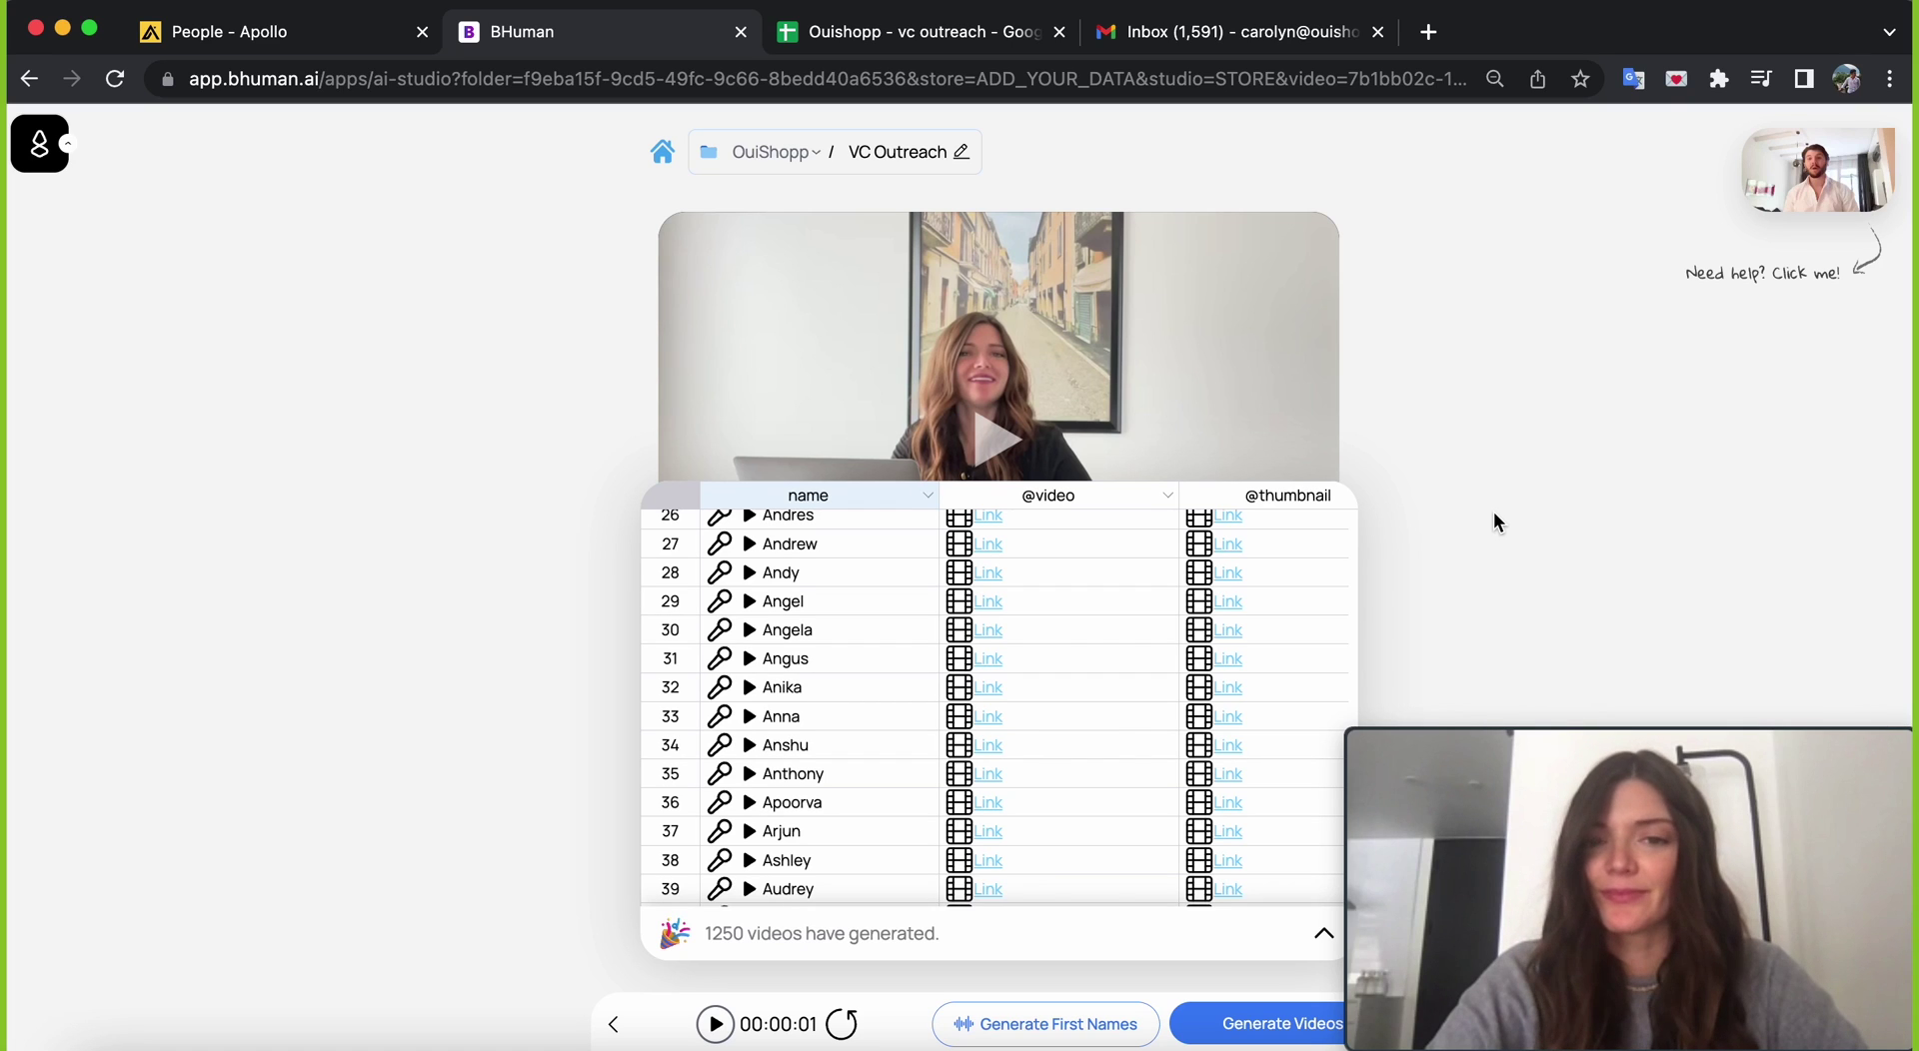
scroll(1056, 645, "down", 4)
scroll(1056, 652, "down", 5)
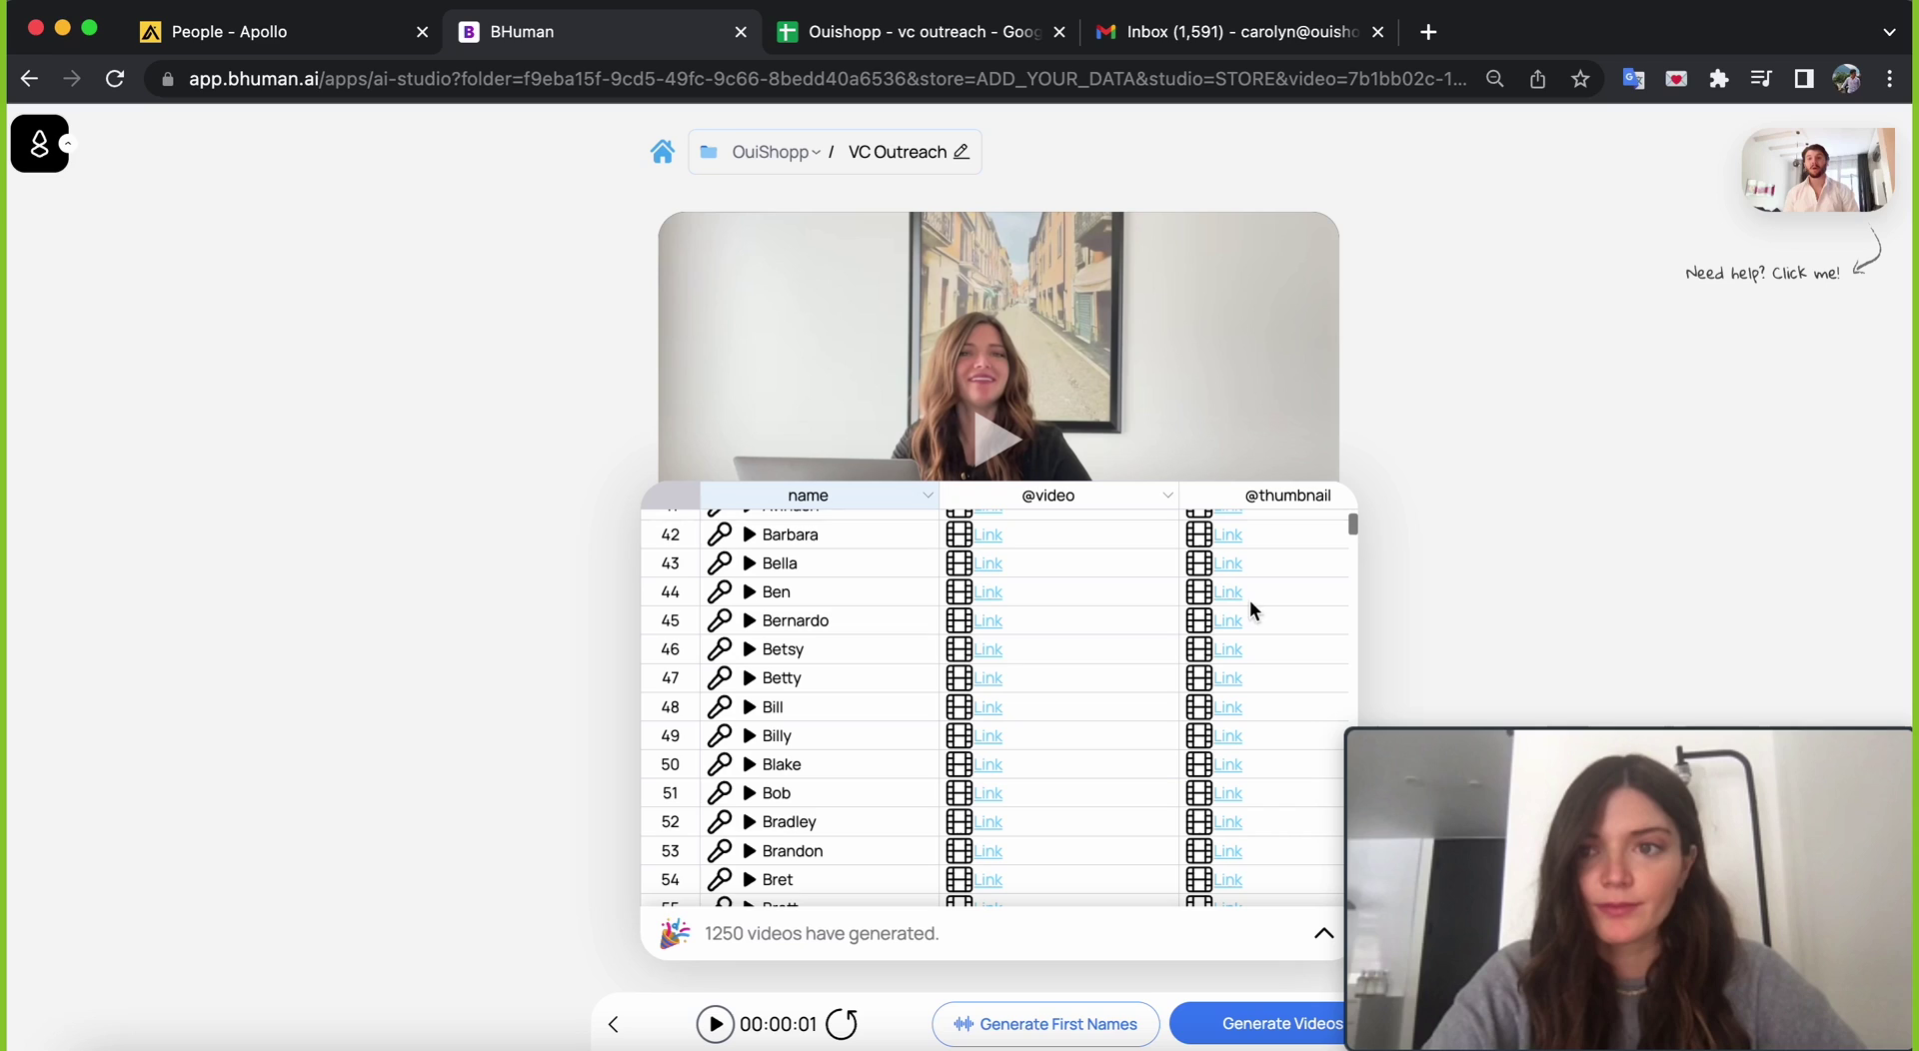
left_click(994, 630)
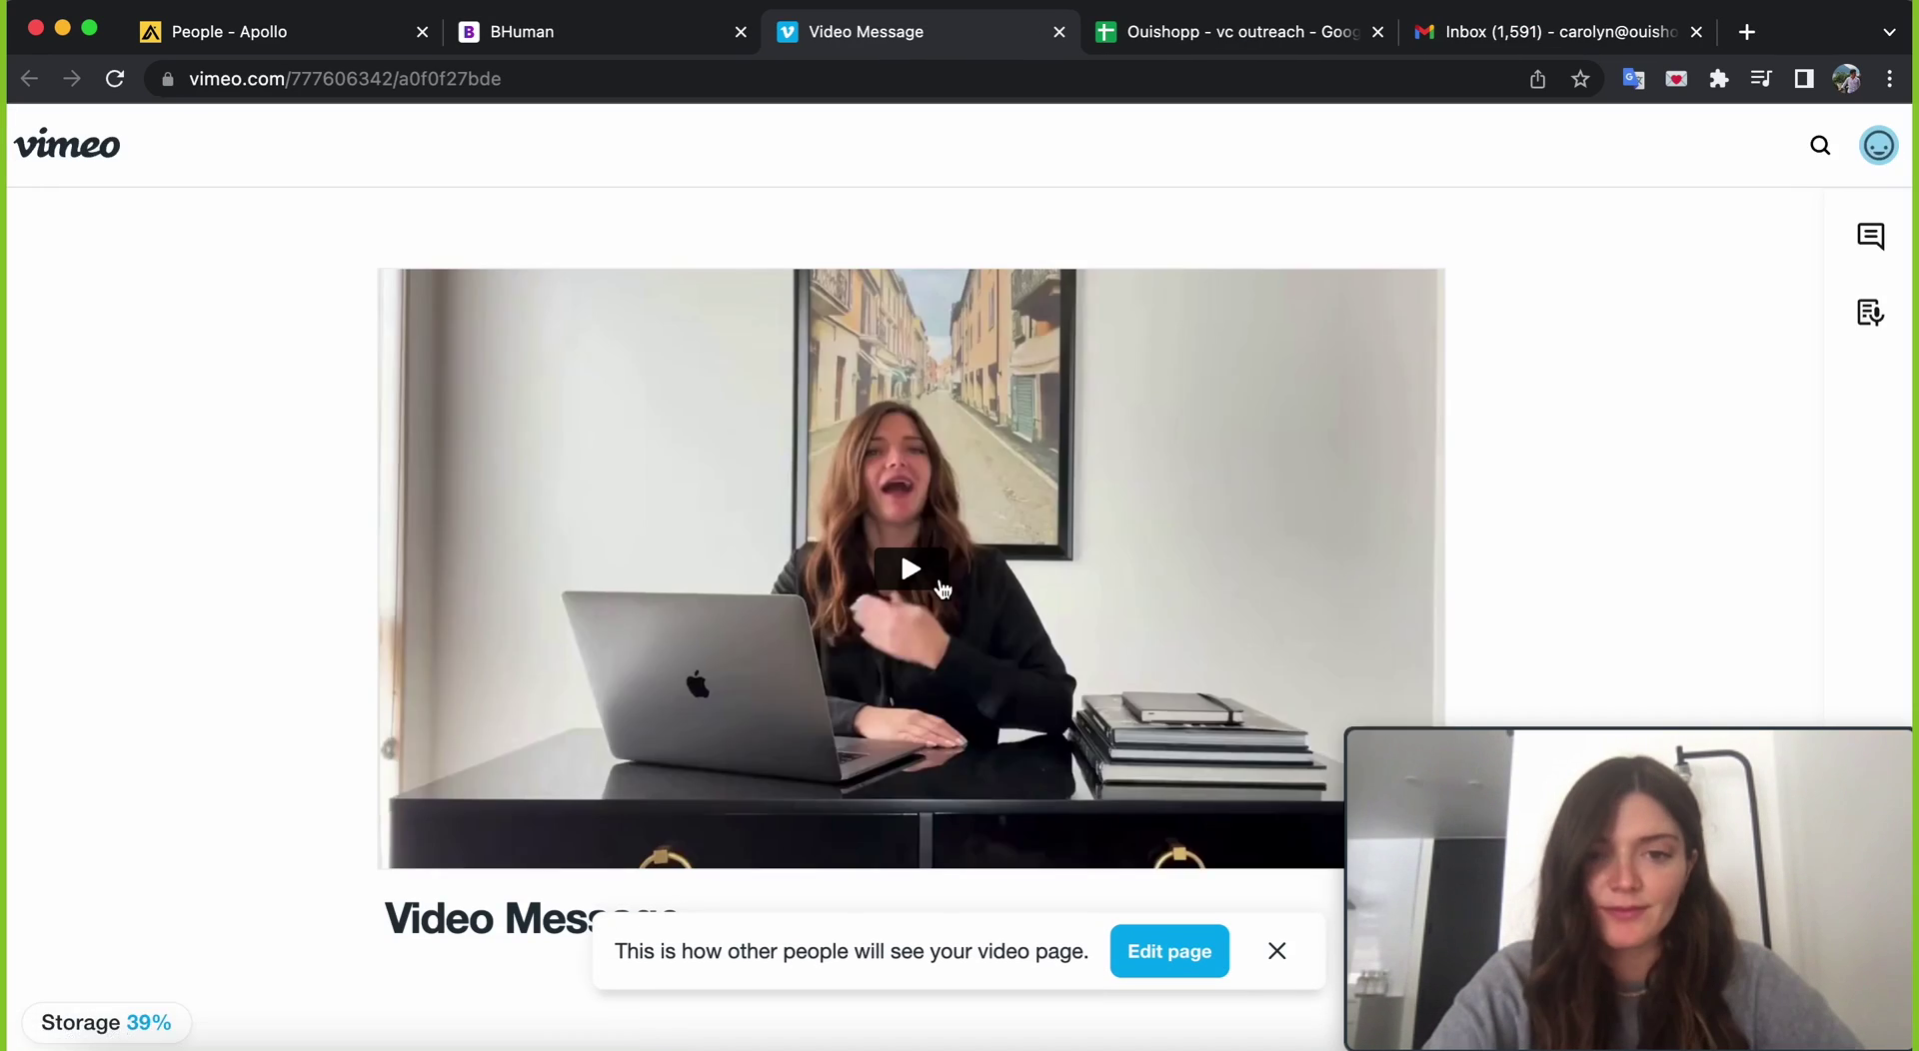
- Play and pause one recipient's Vimeo video message, then go back to BHuman's table
left_click(911, 569)
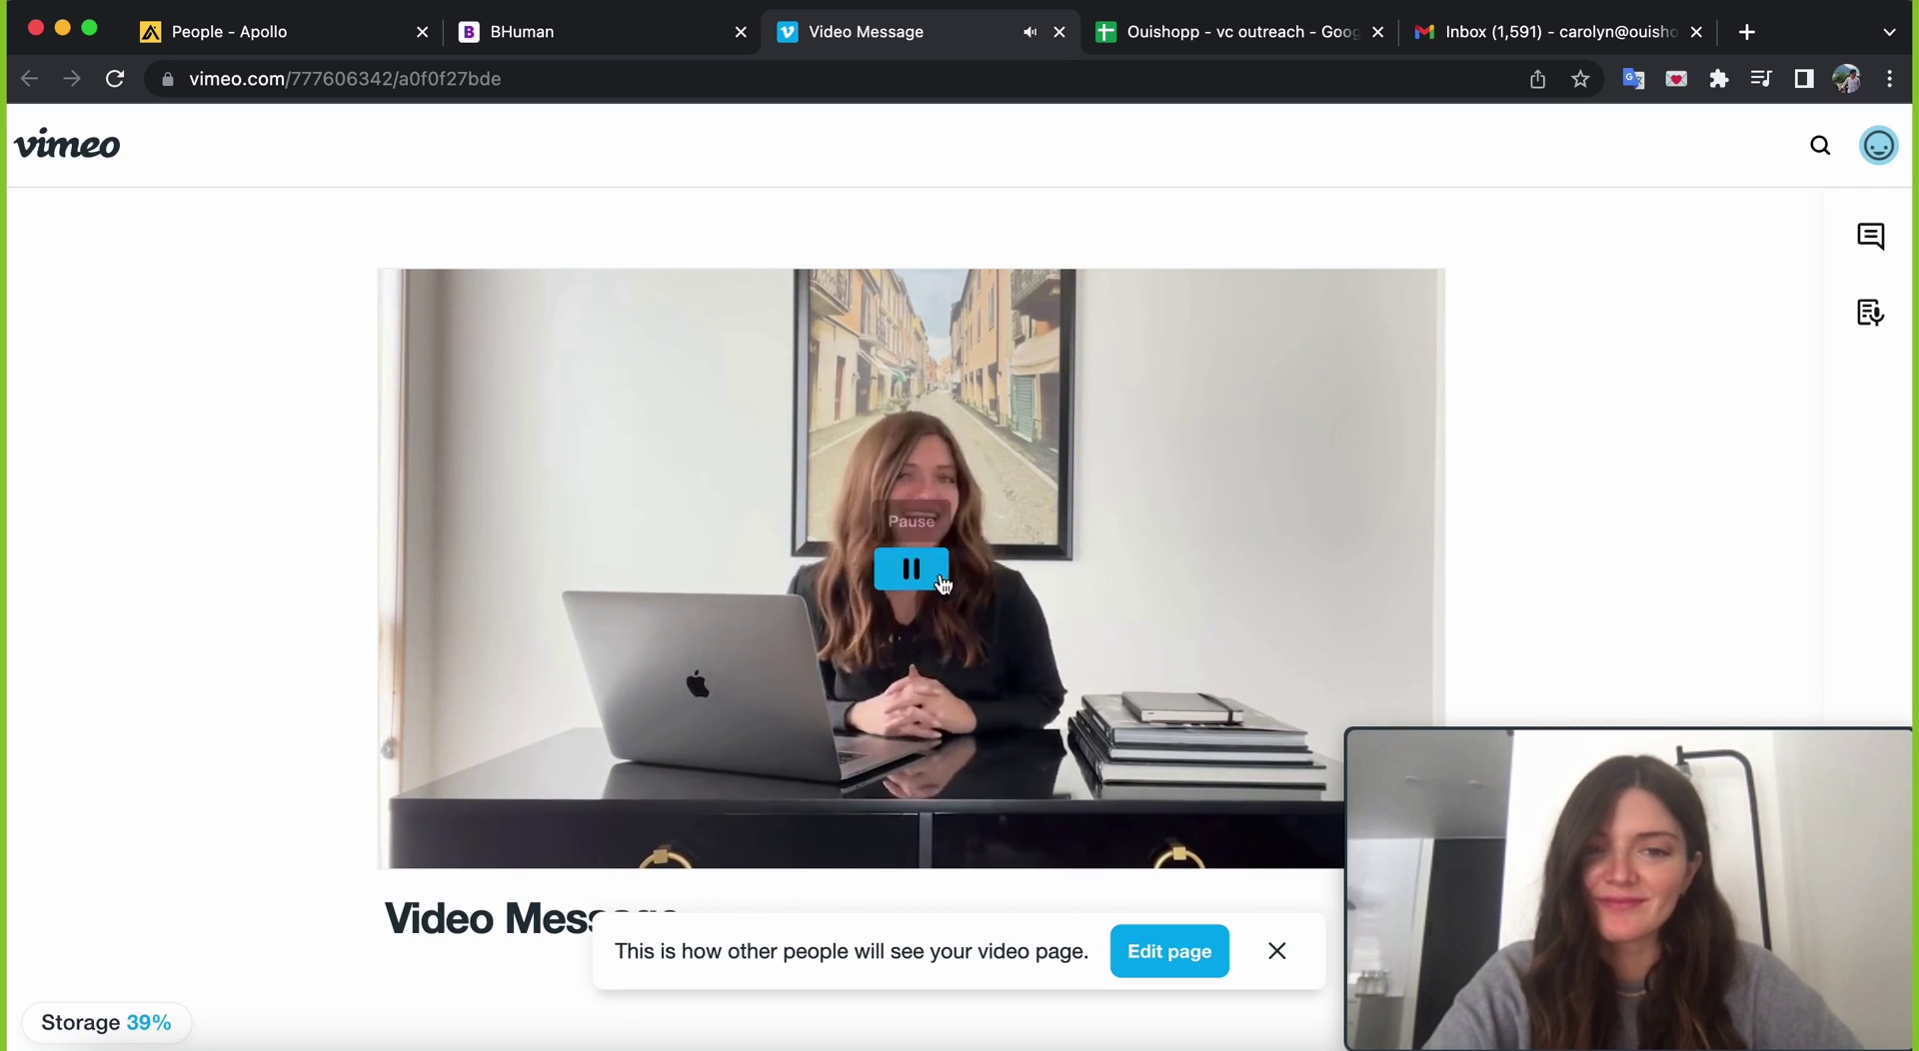
left_click(910, 570)
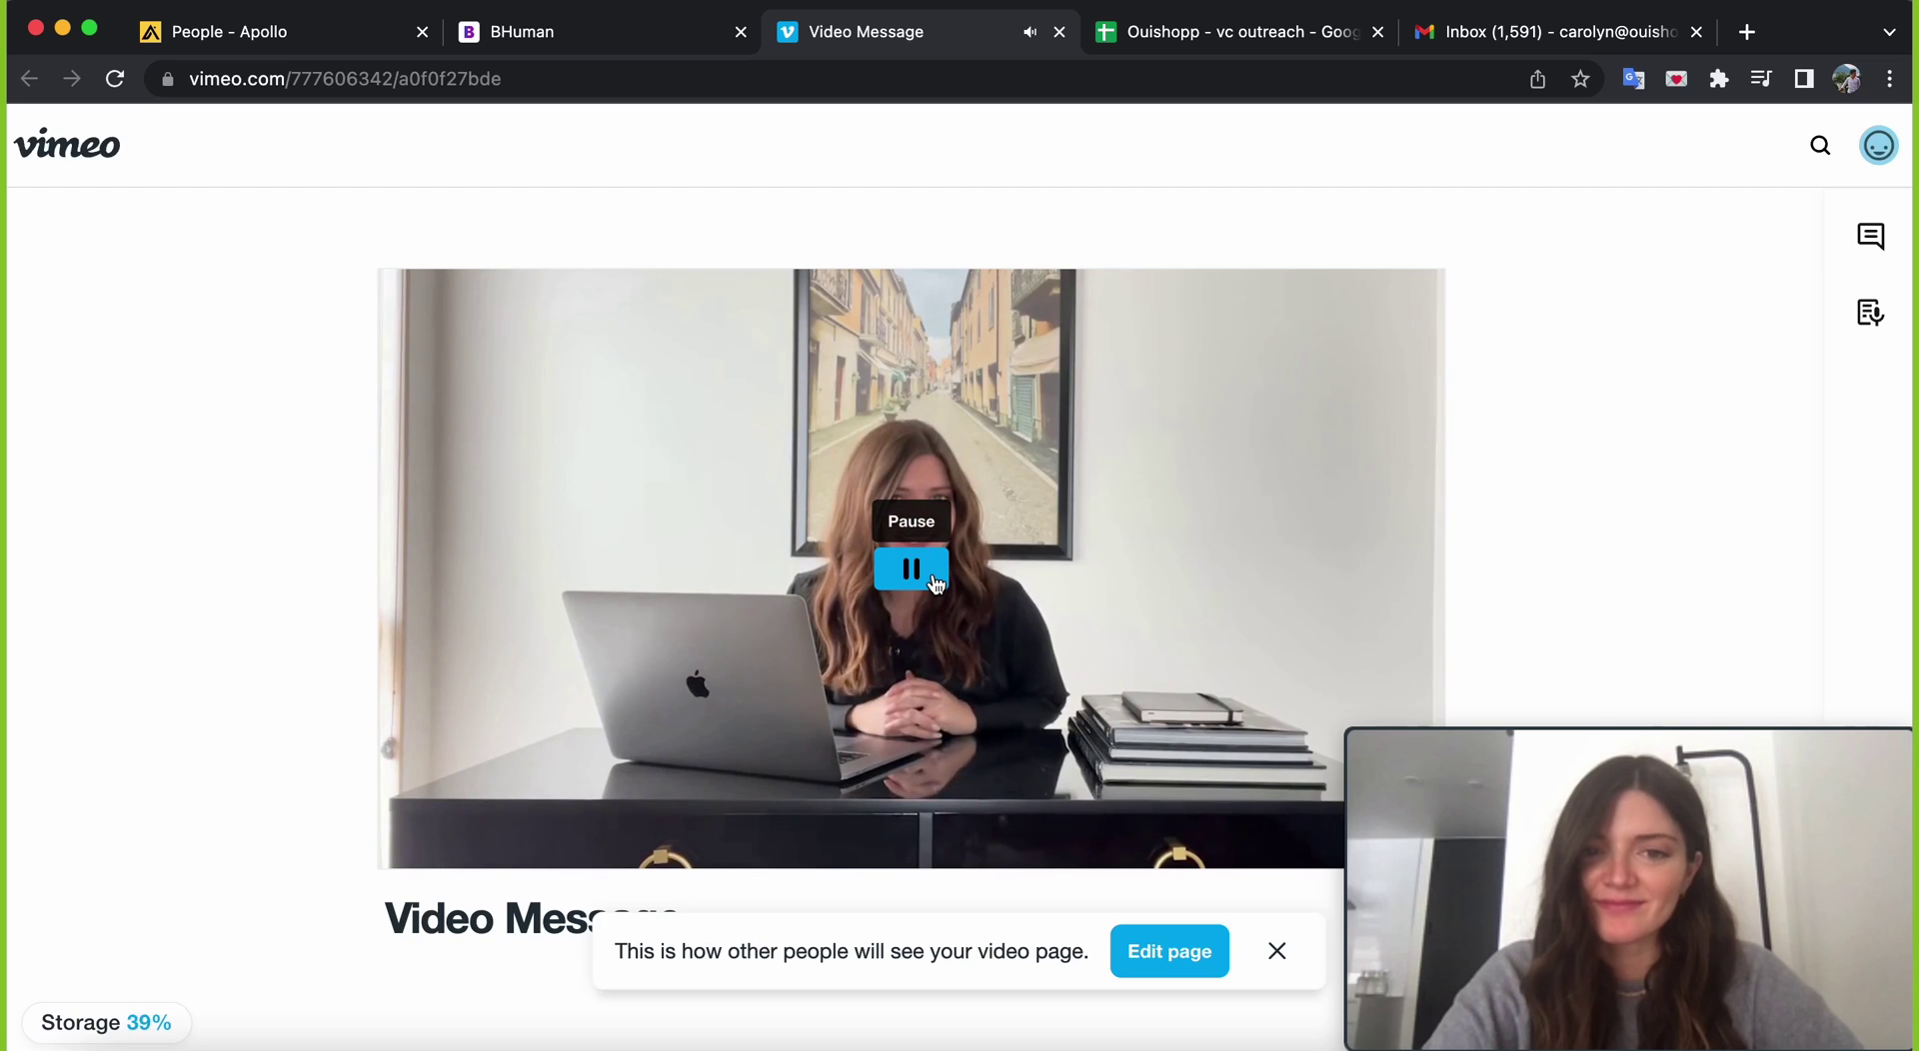
left_click(658, 34)
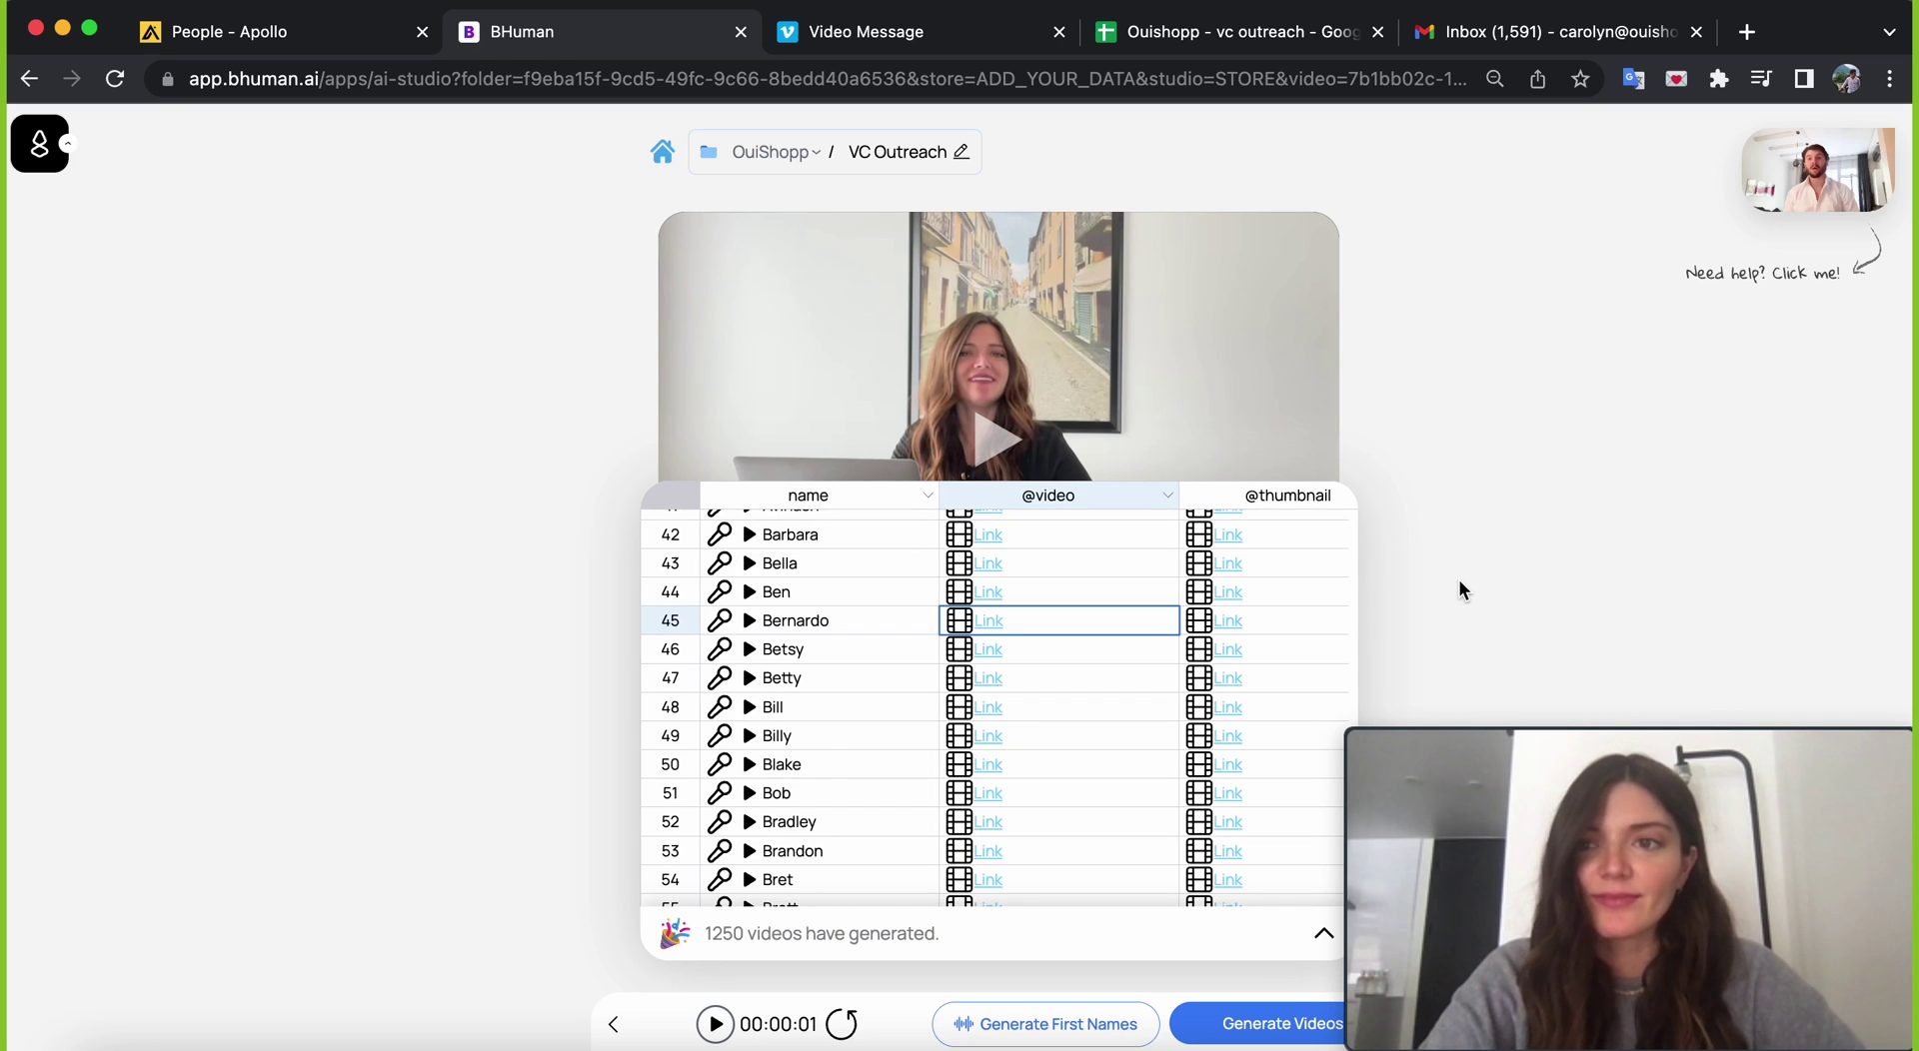
- Download the VC_Outreach CSV of generated videos and thumbnails from BHuman
left_click(1314, 935)
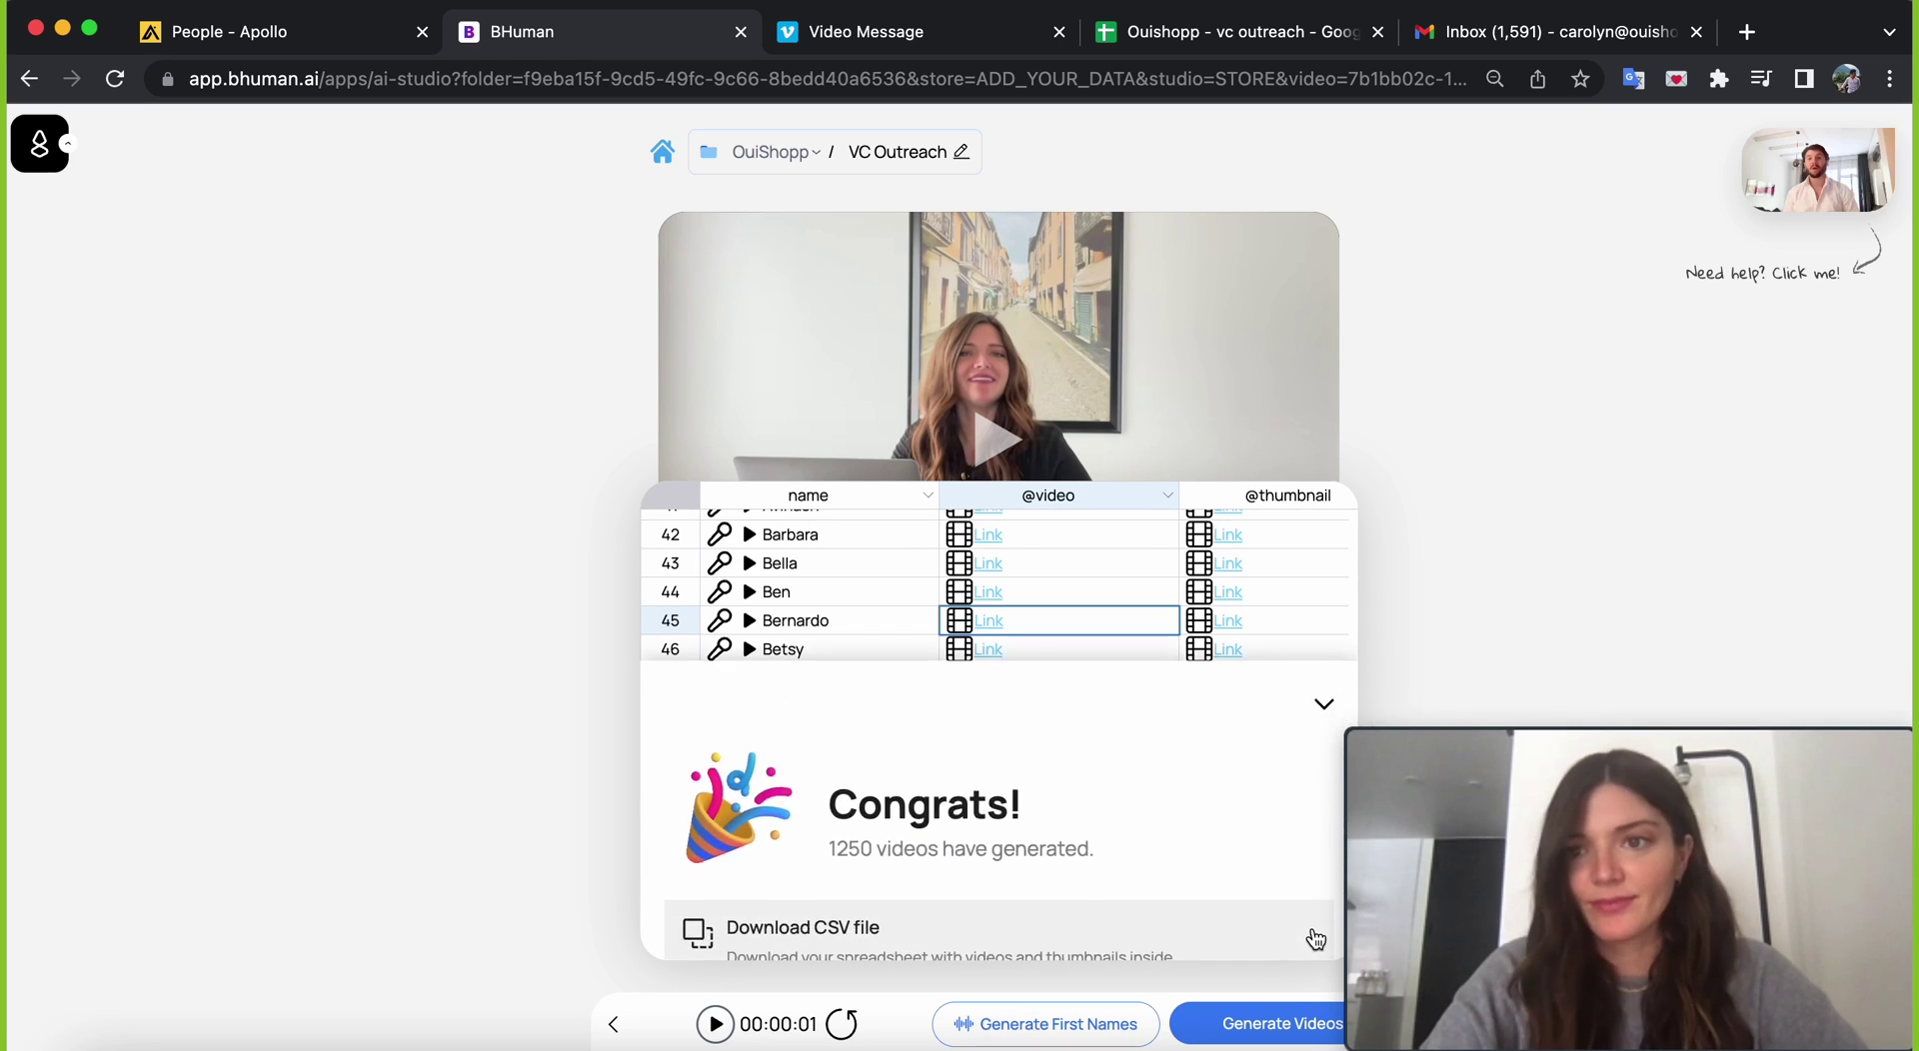
scroll(1271, 876, "down", 2)
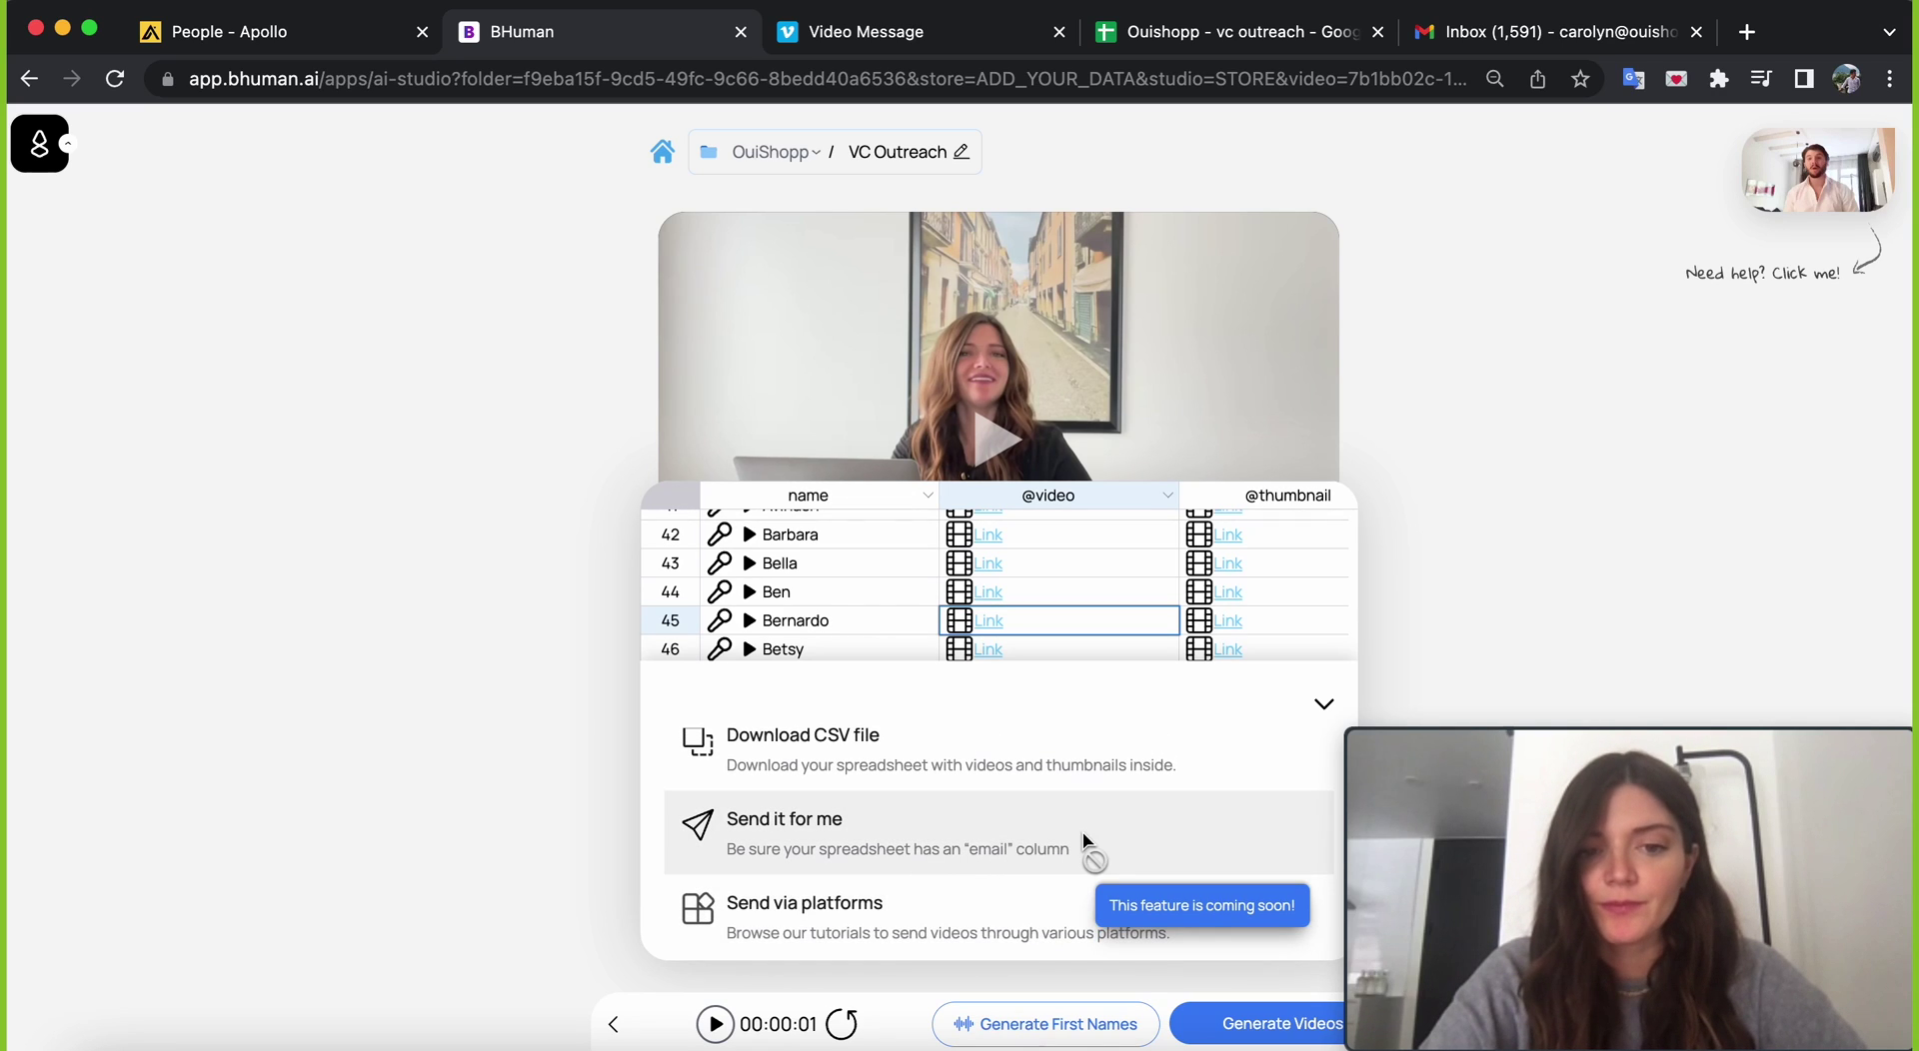
key("super+a")
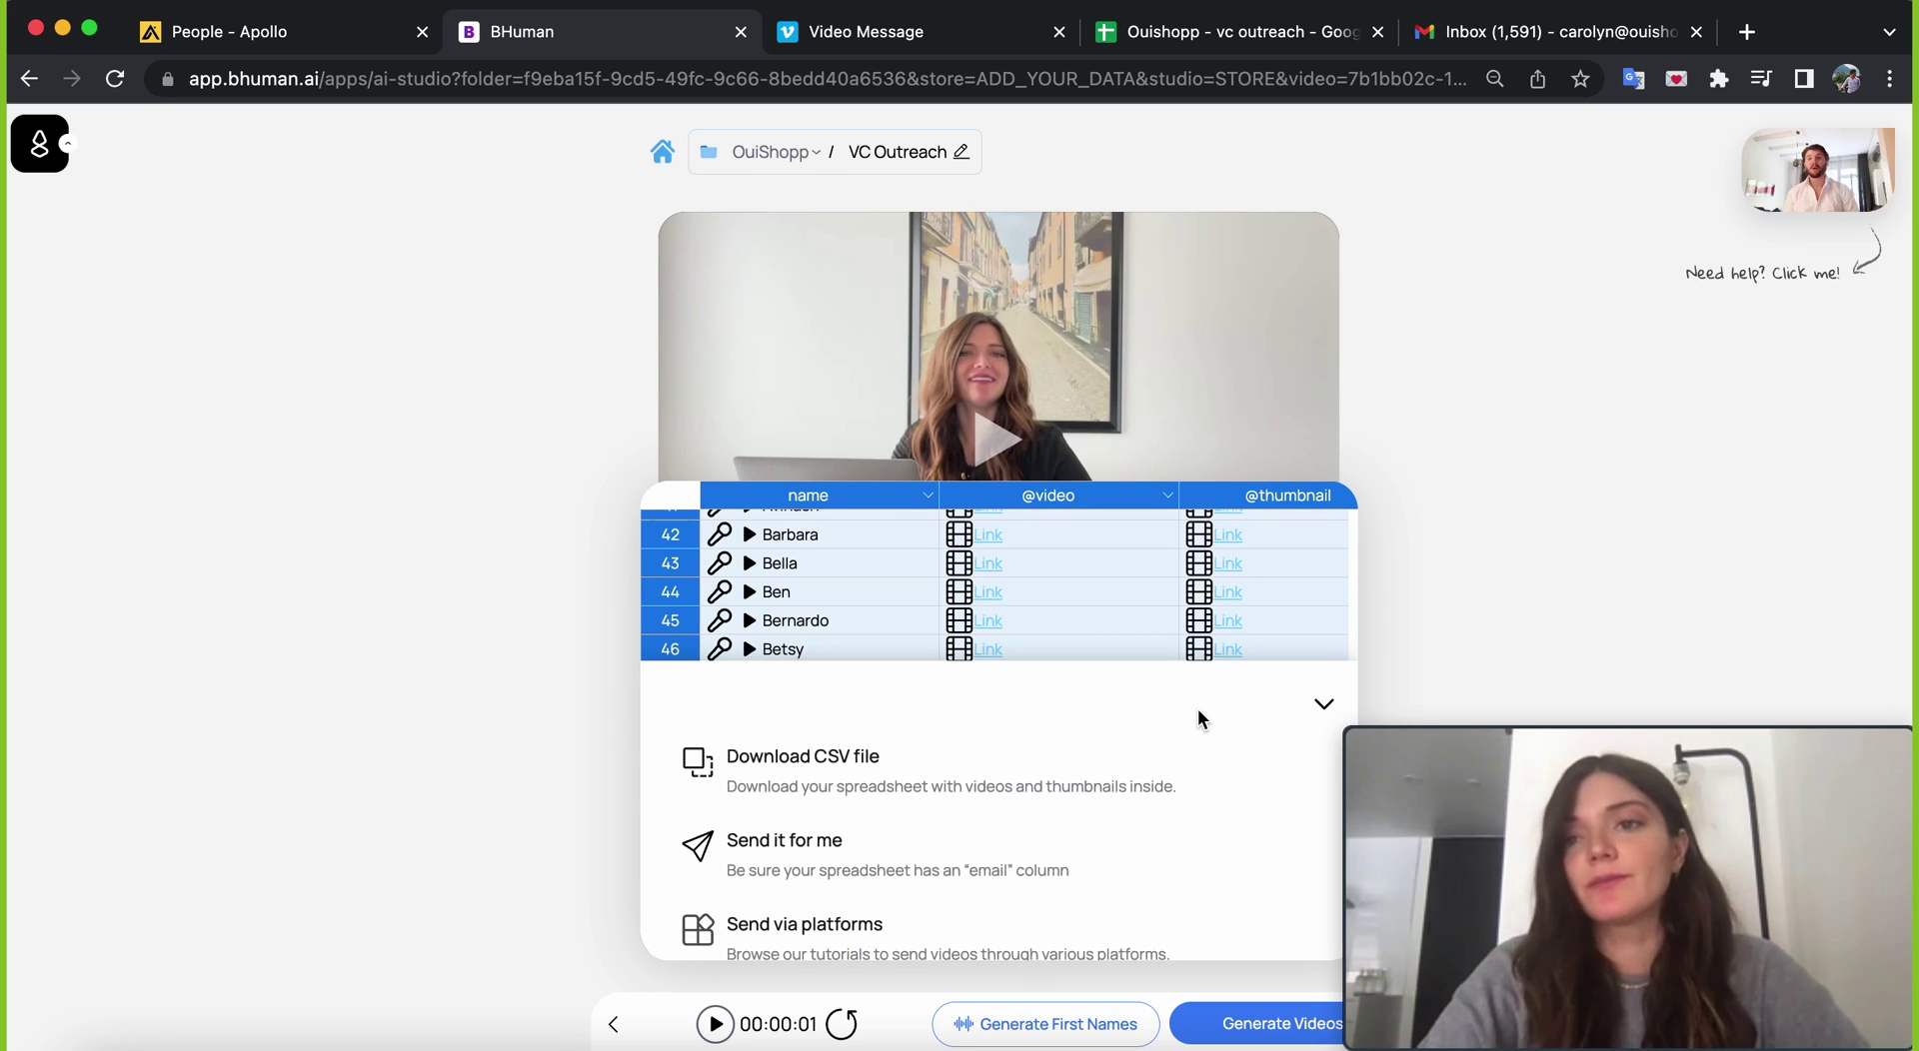
left_click(996, 759)
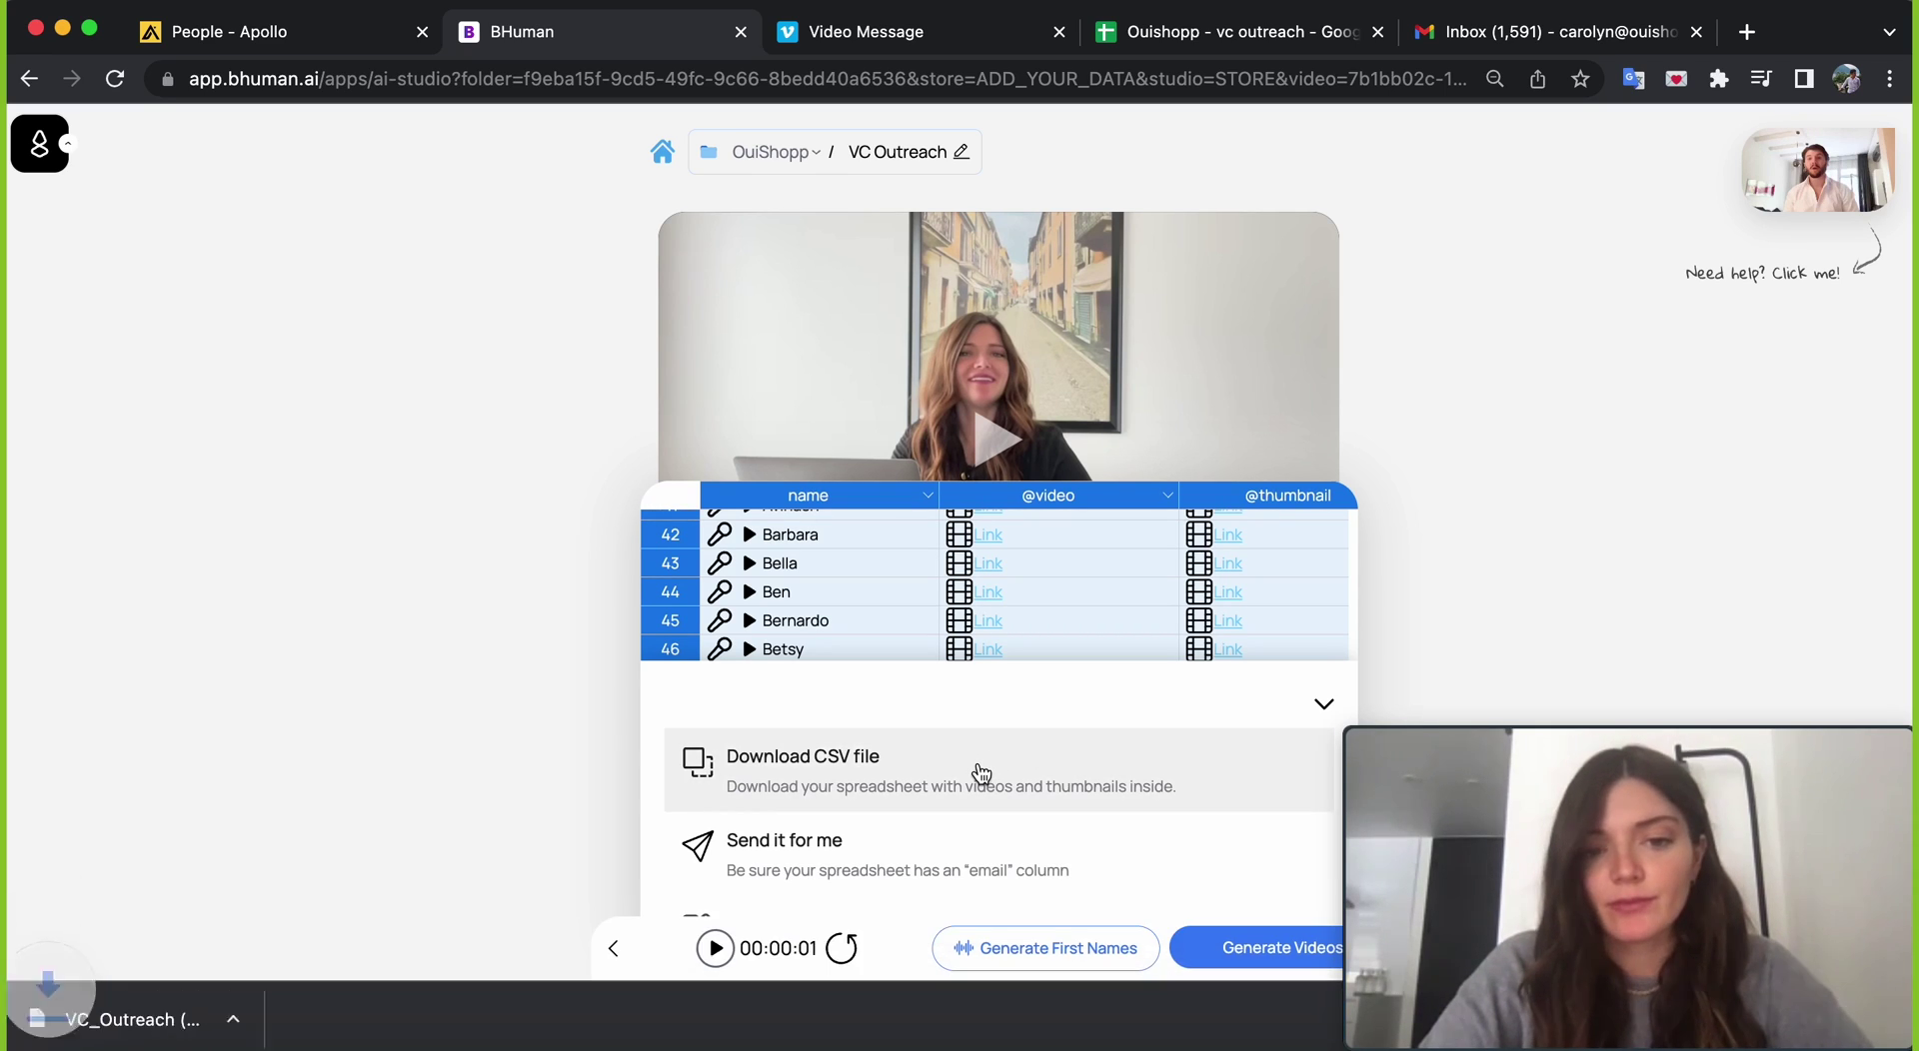
- Review the sheet's Video and Thumbnail columns of Vimeo links, including the thumbnail link in D3
key("super+4")
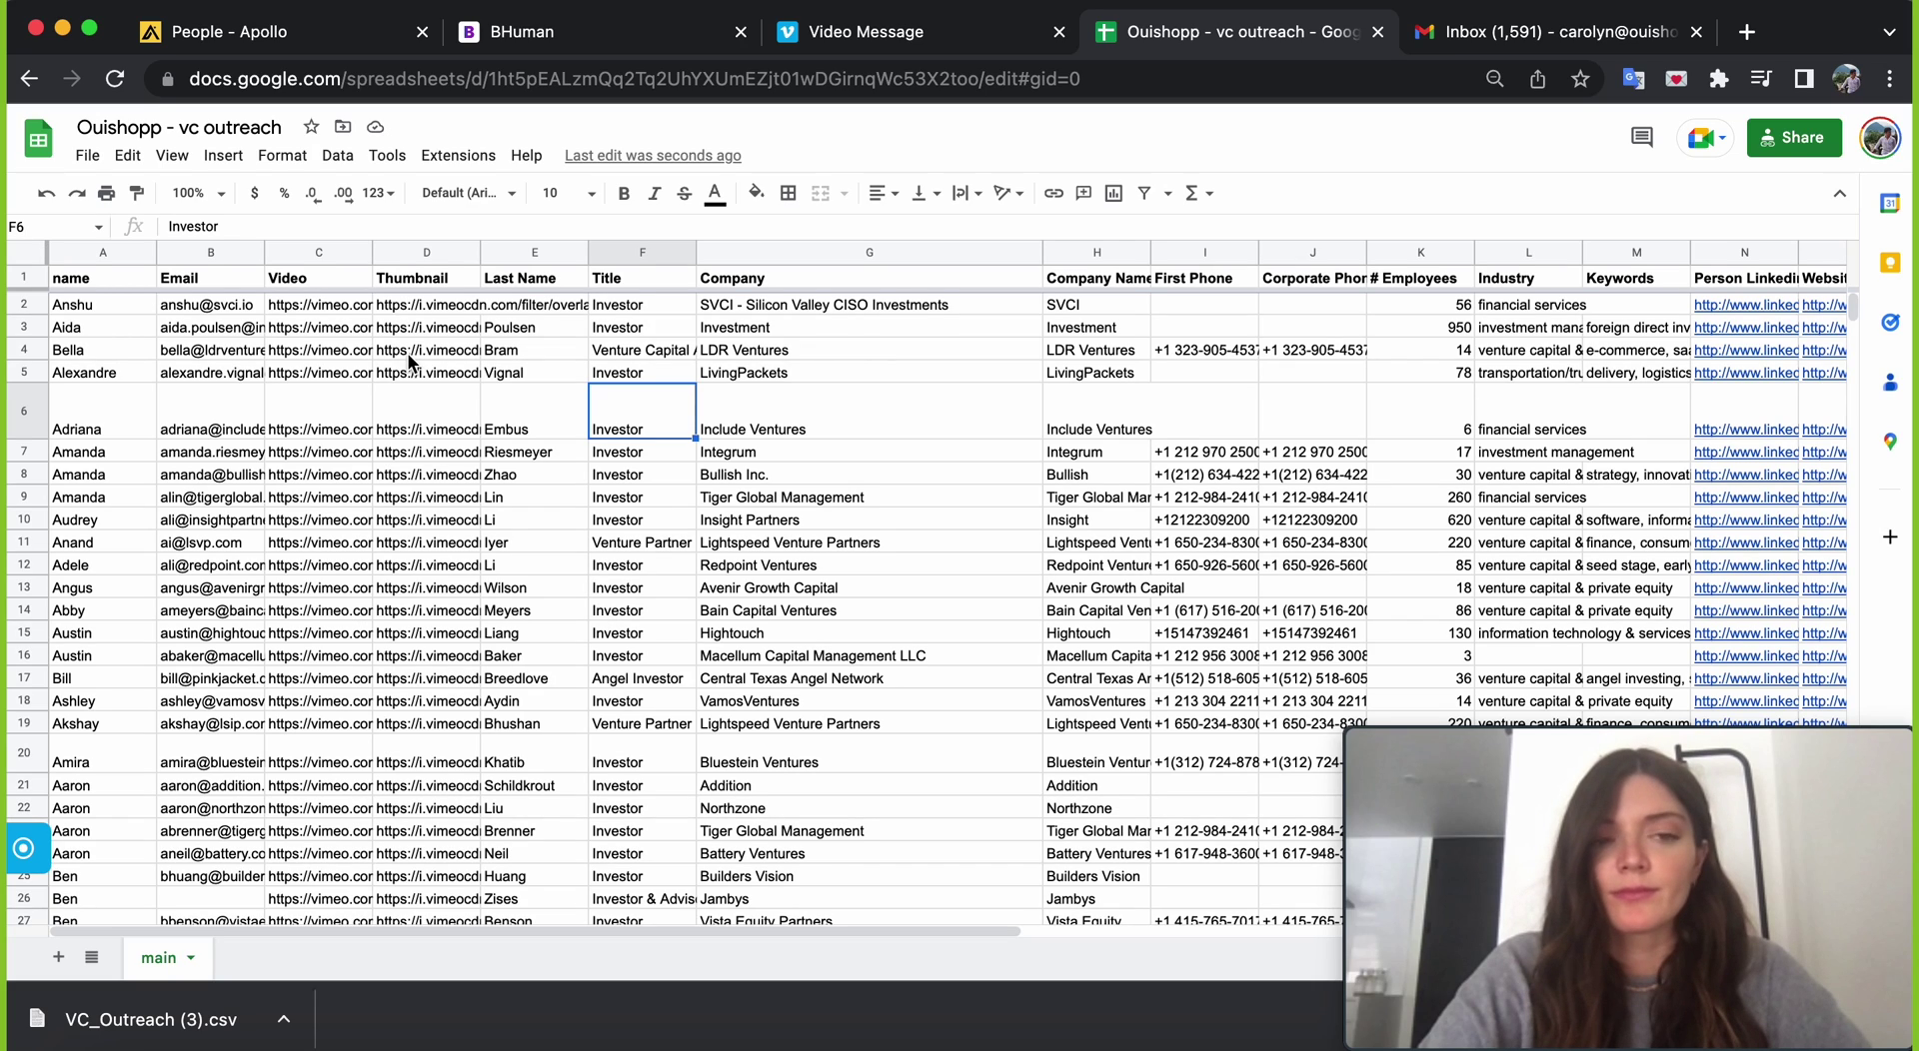
left_click(324, 278)
left_click(419, 284)
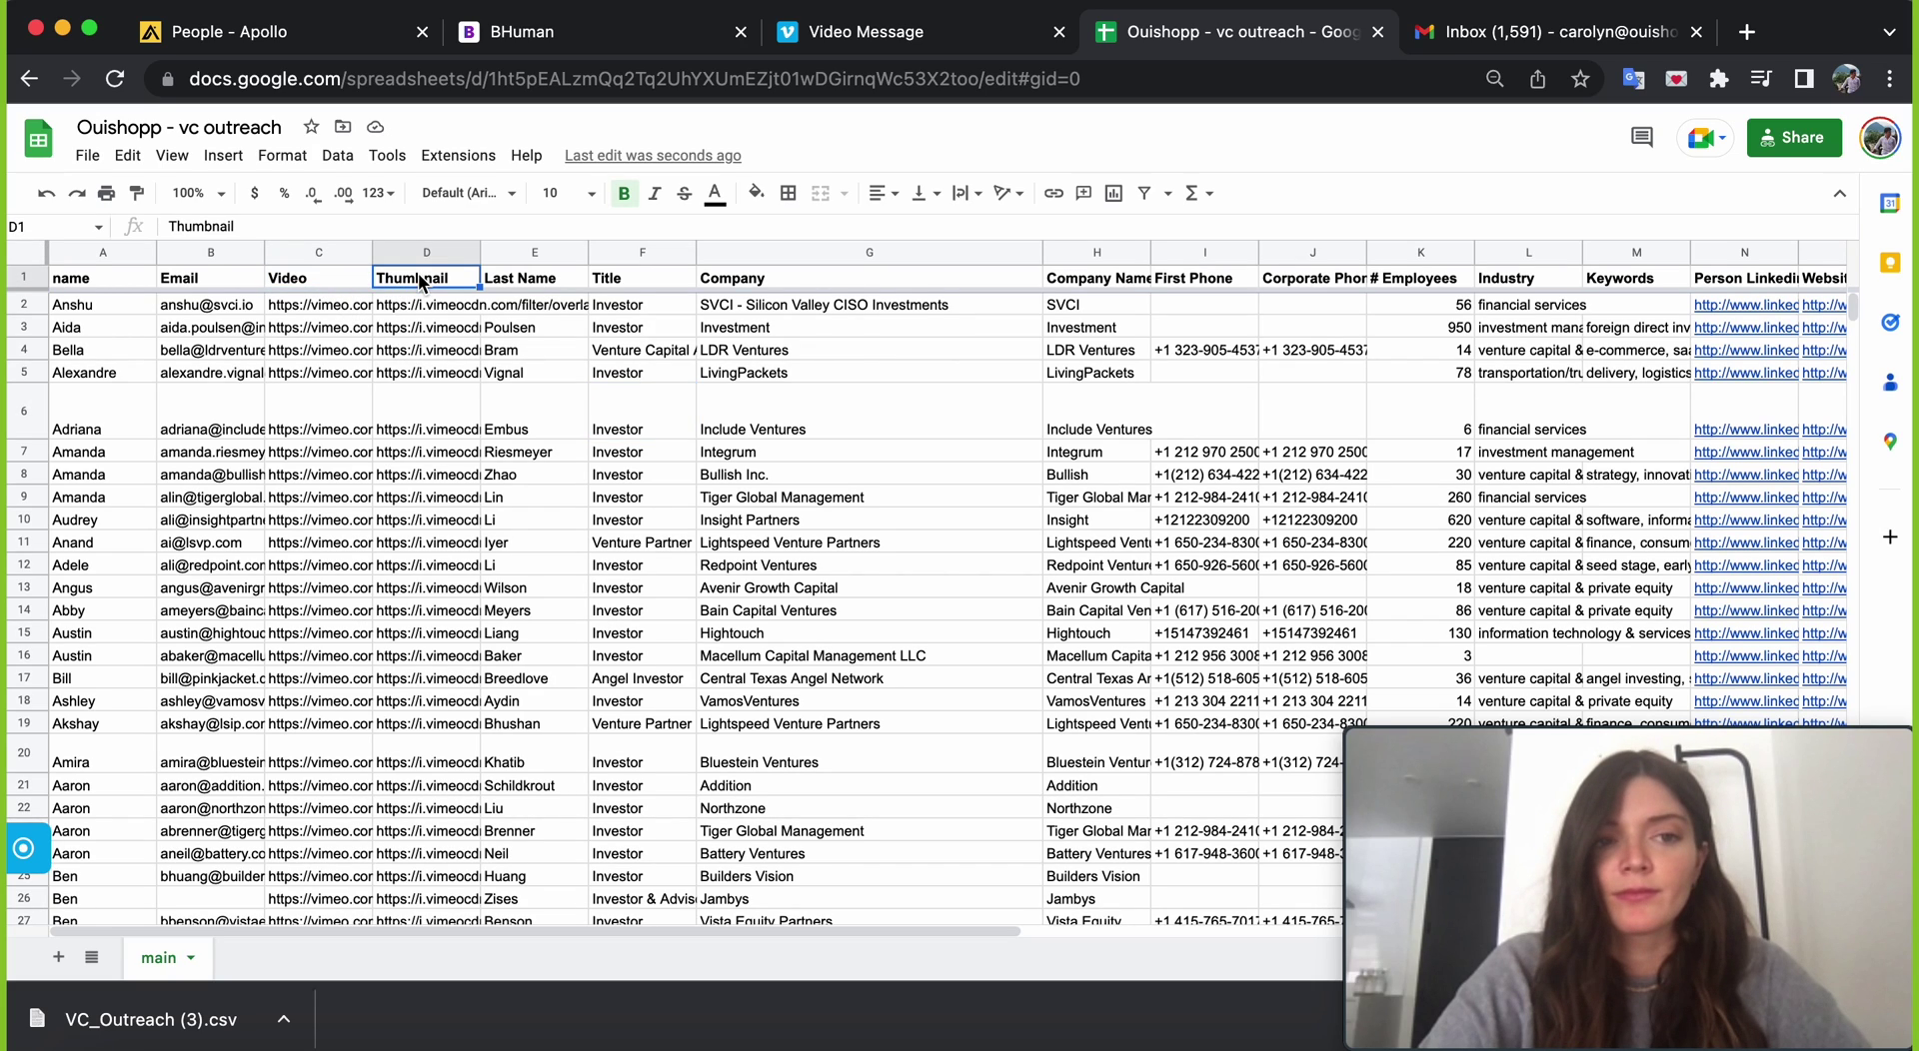
left_click(420, 334)
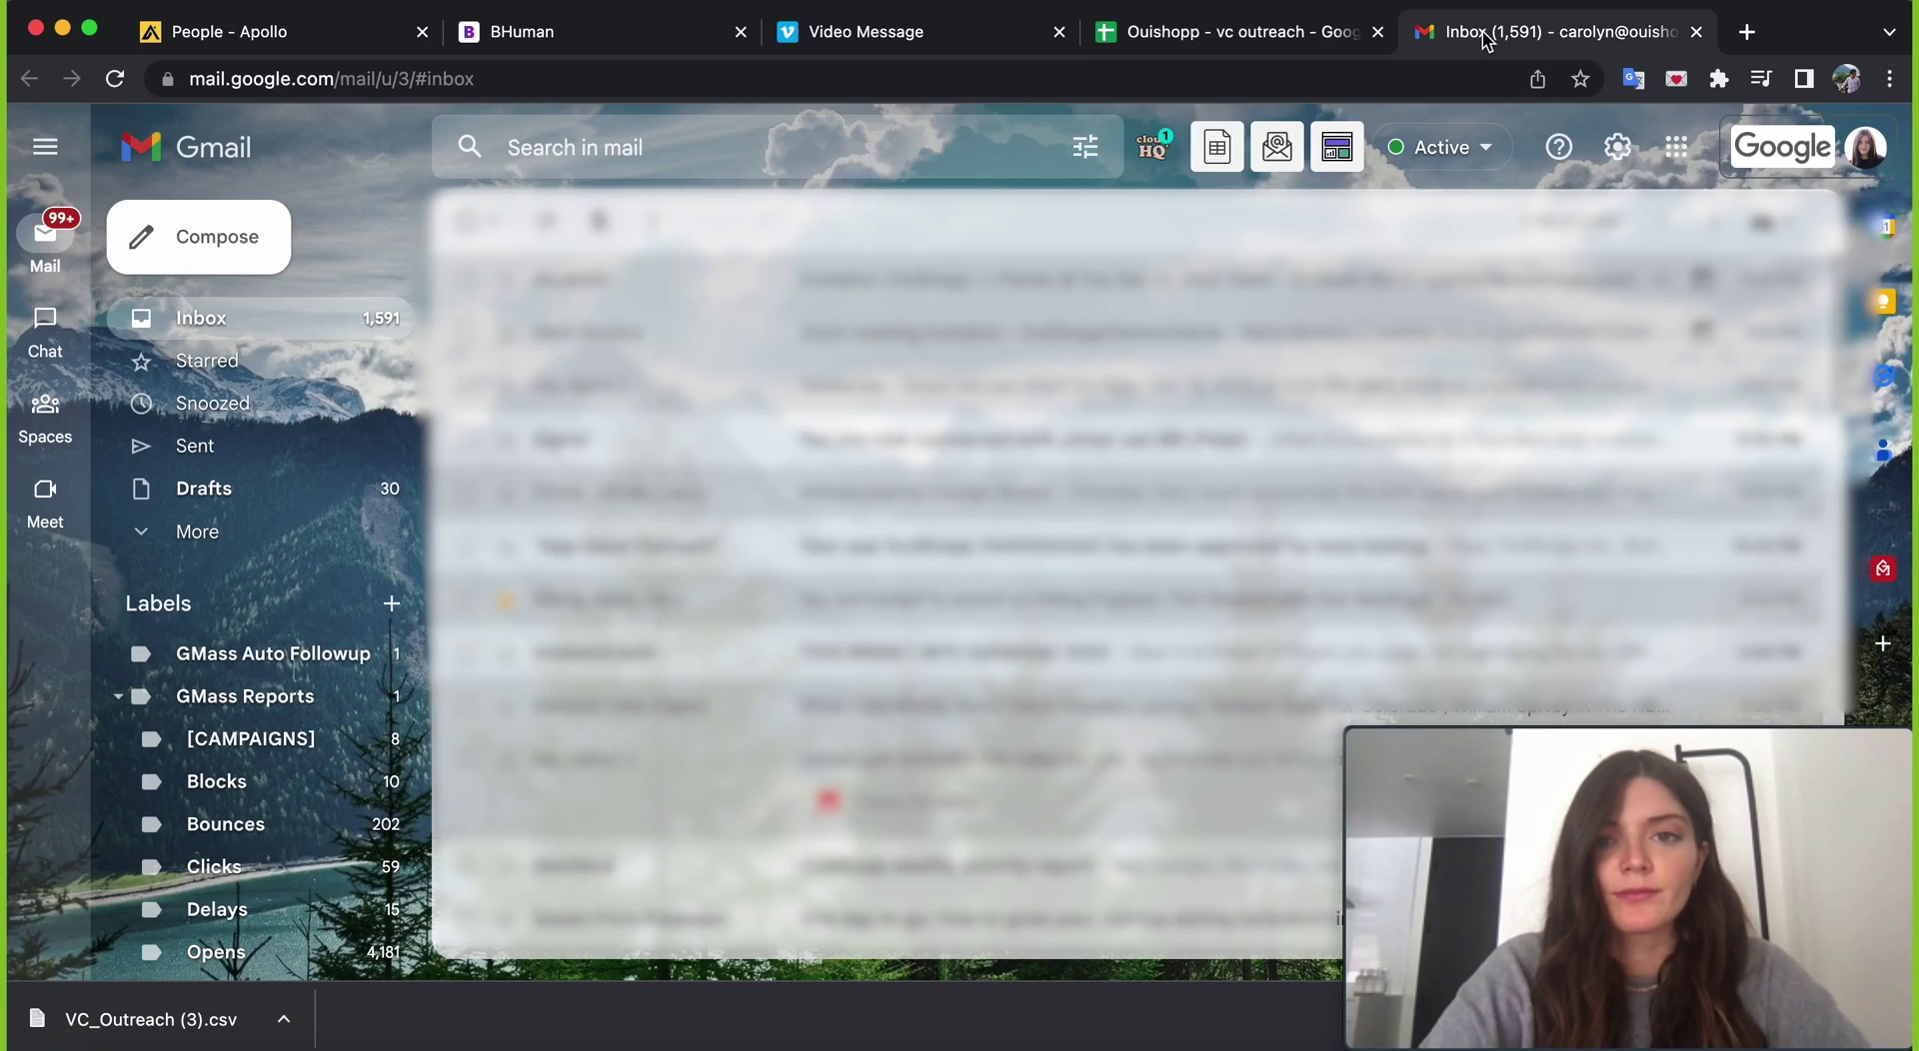
- Connect the 'Ouishopp - vc outreach' sheet in GMass to create a draft addressed to its 794 recipients
left_click(1474, 40)
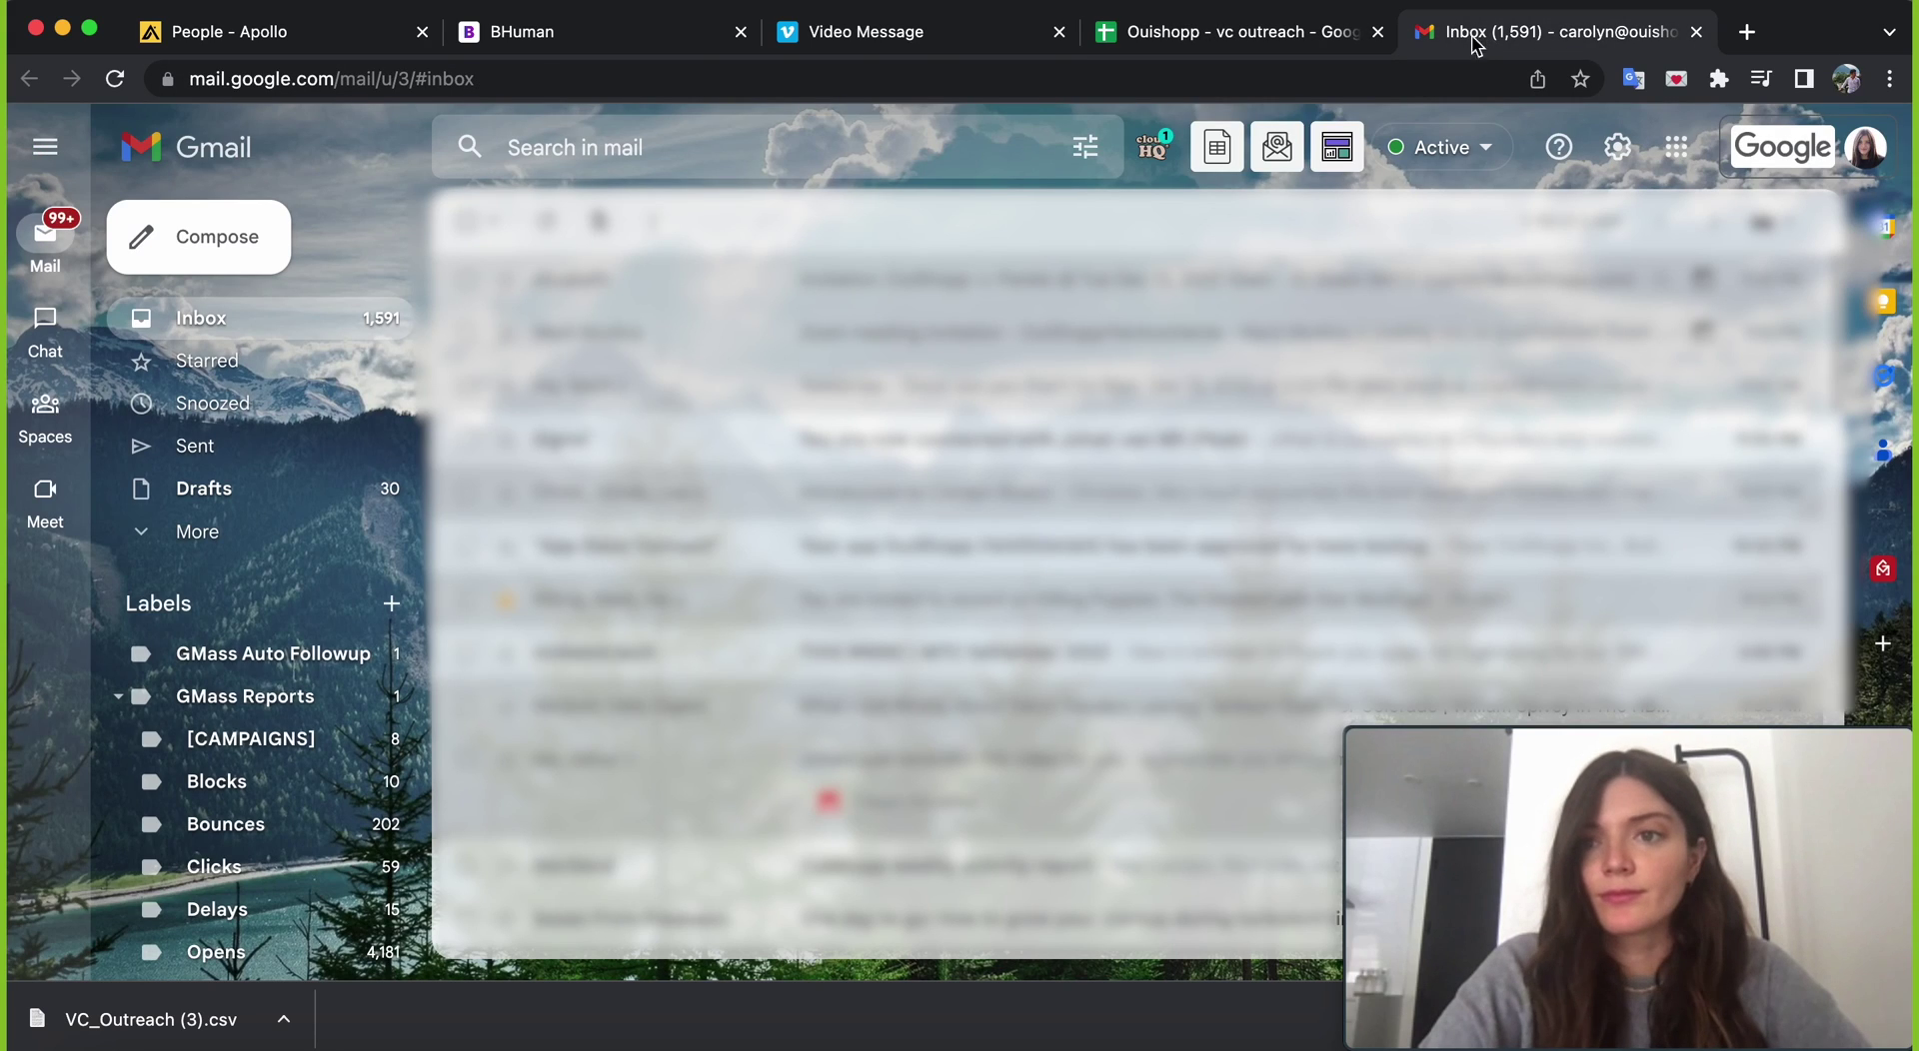
left_click(1231, 172)
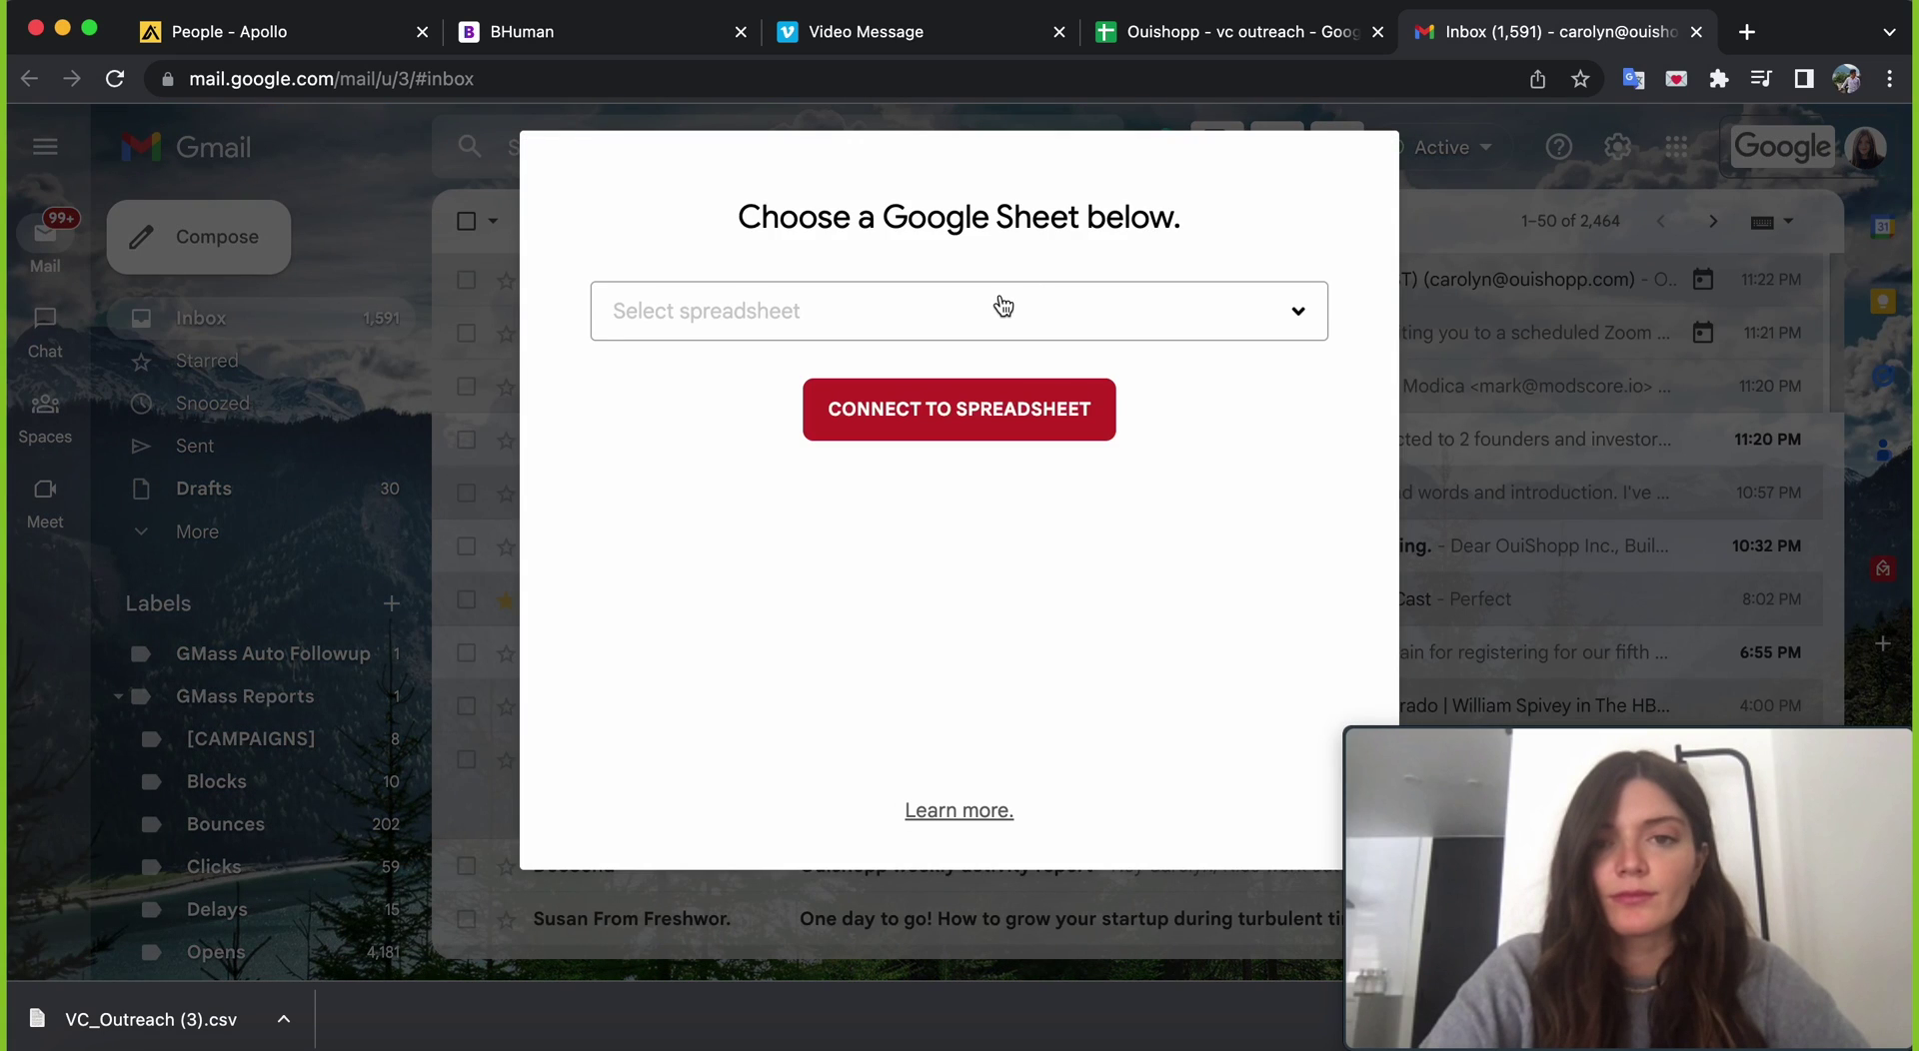
left_click(997, 305)
left_click(958, 437)
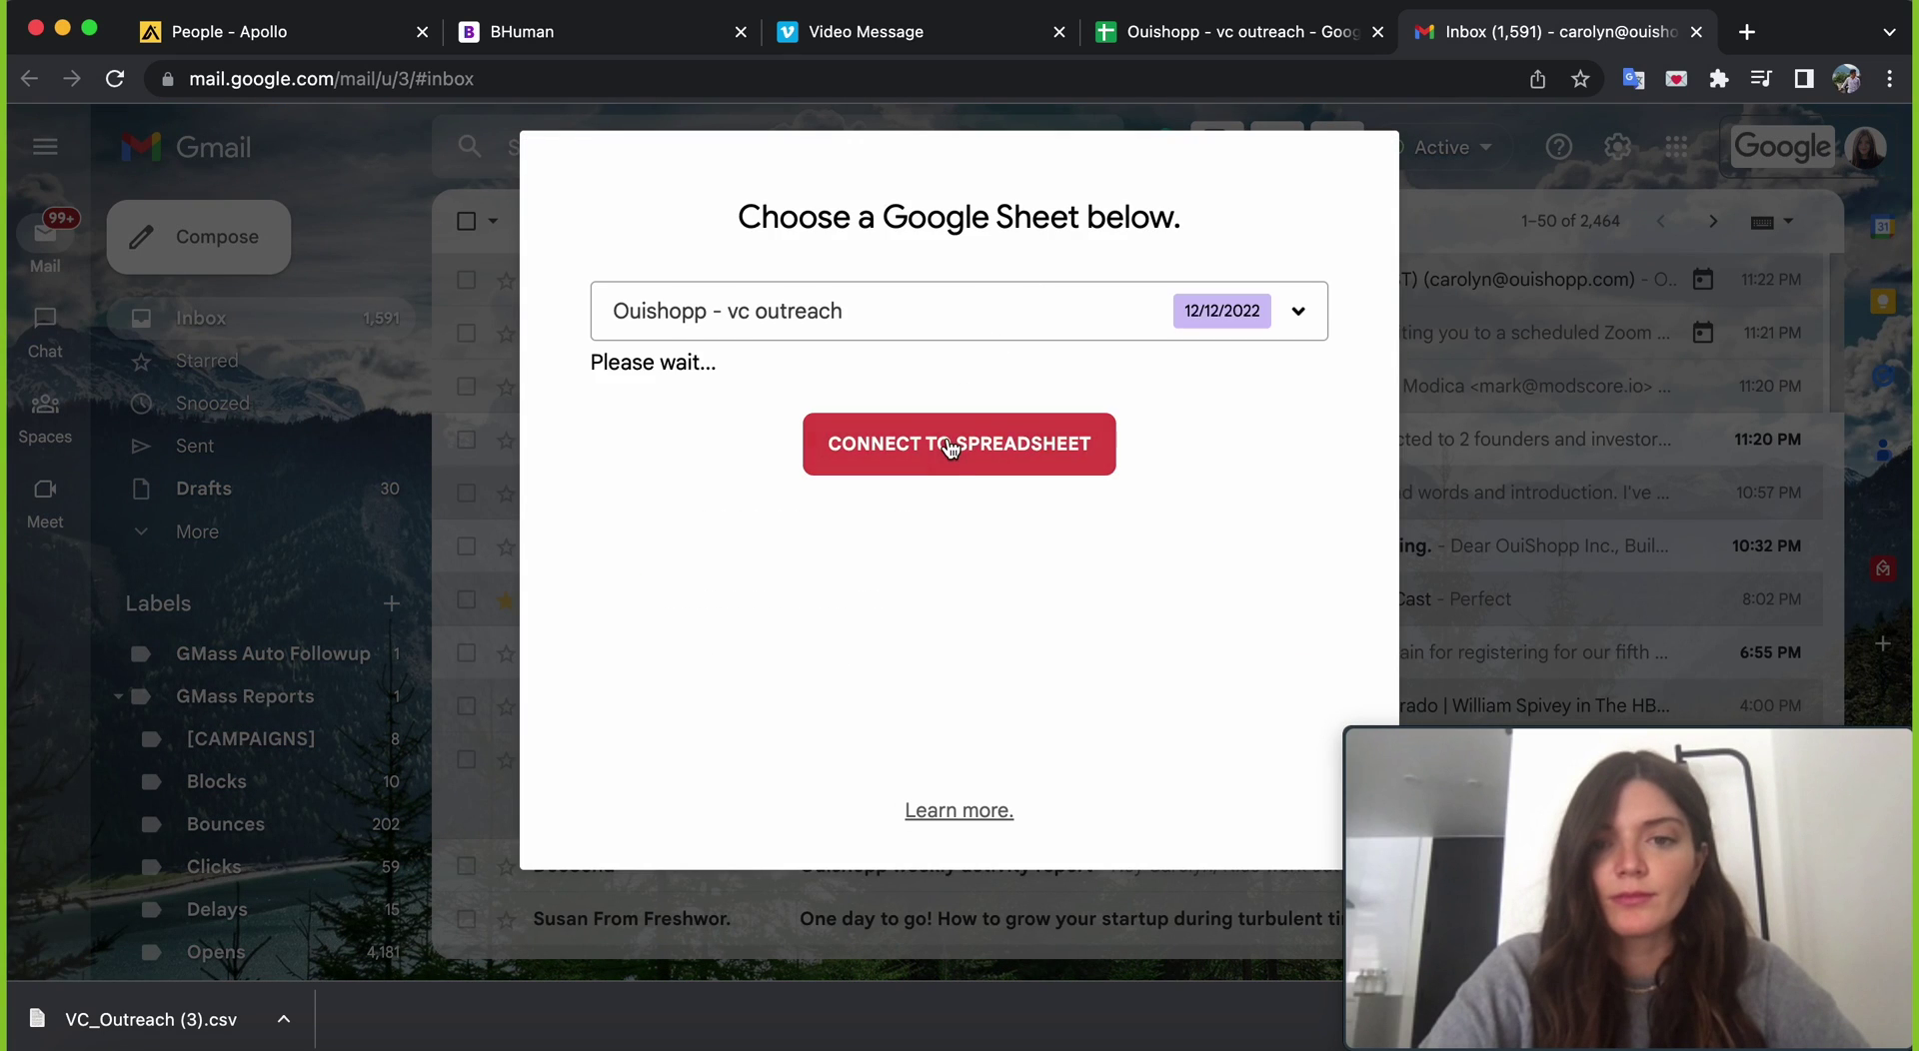
left_click(958, 520)
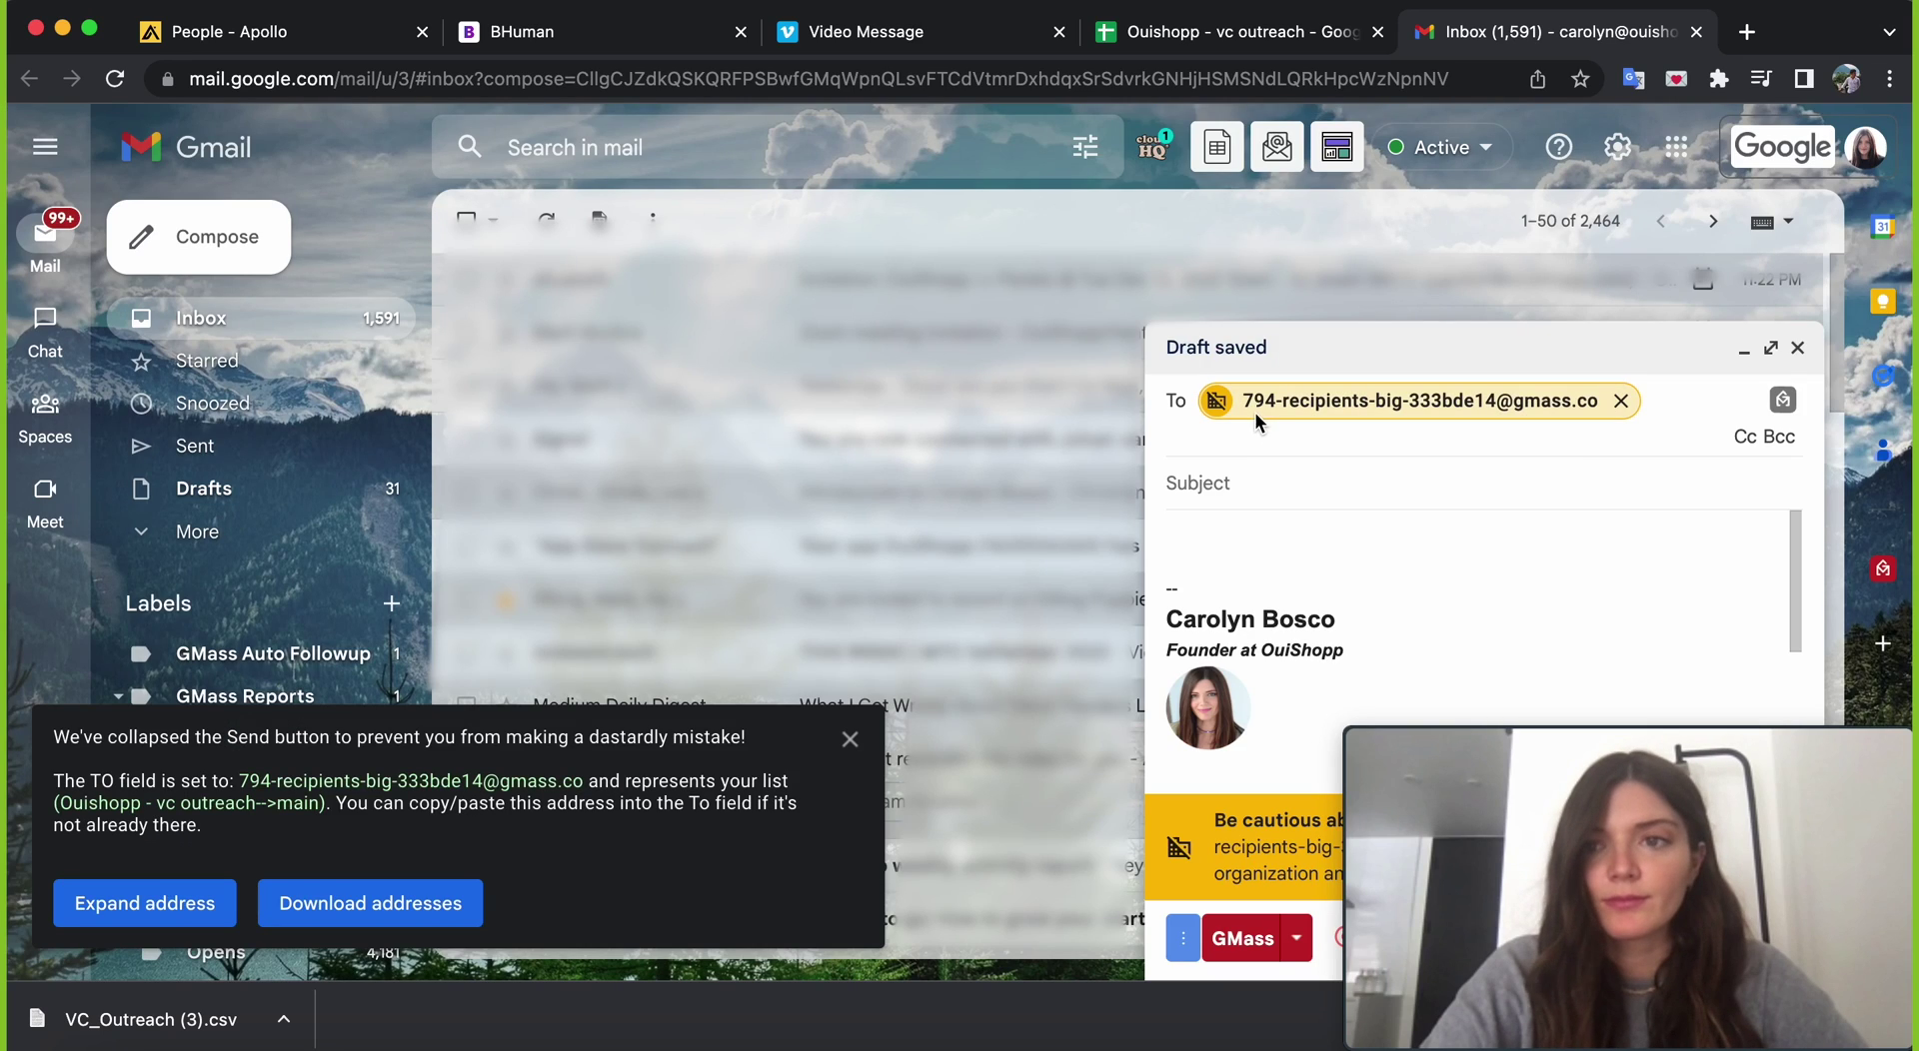
mouse_move(1811, 771)
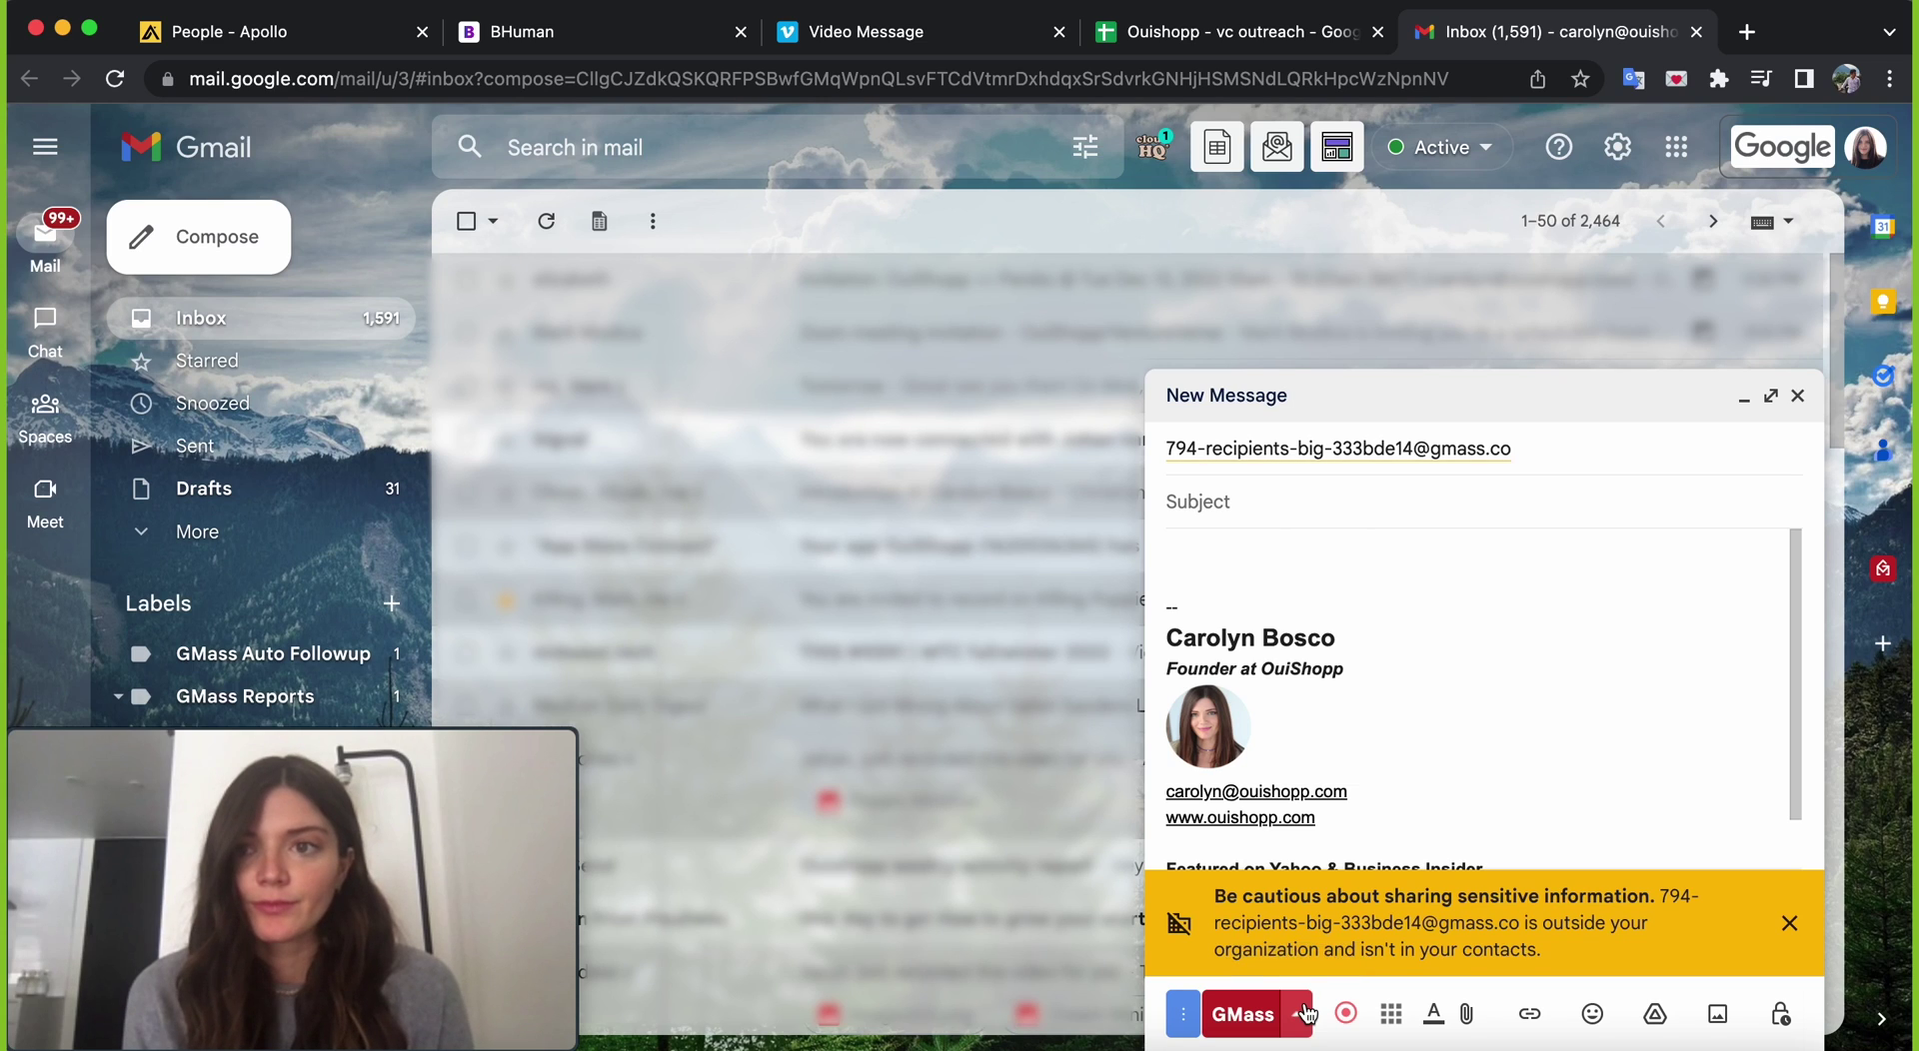
- Replace the draft's HTML with the pasted pitch template through the GMass settings
left_click(1307, 1015)
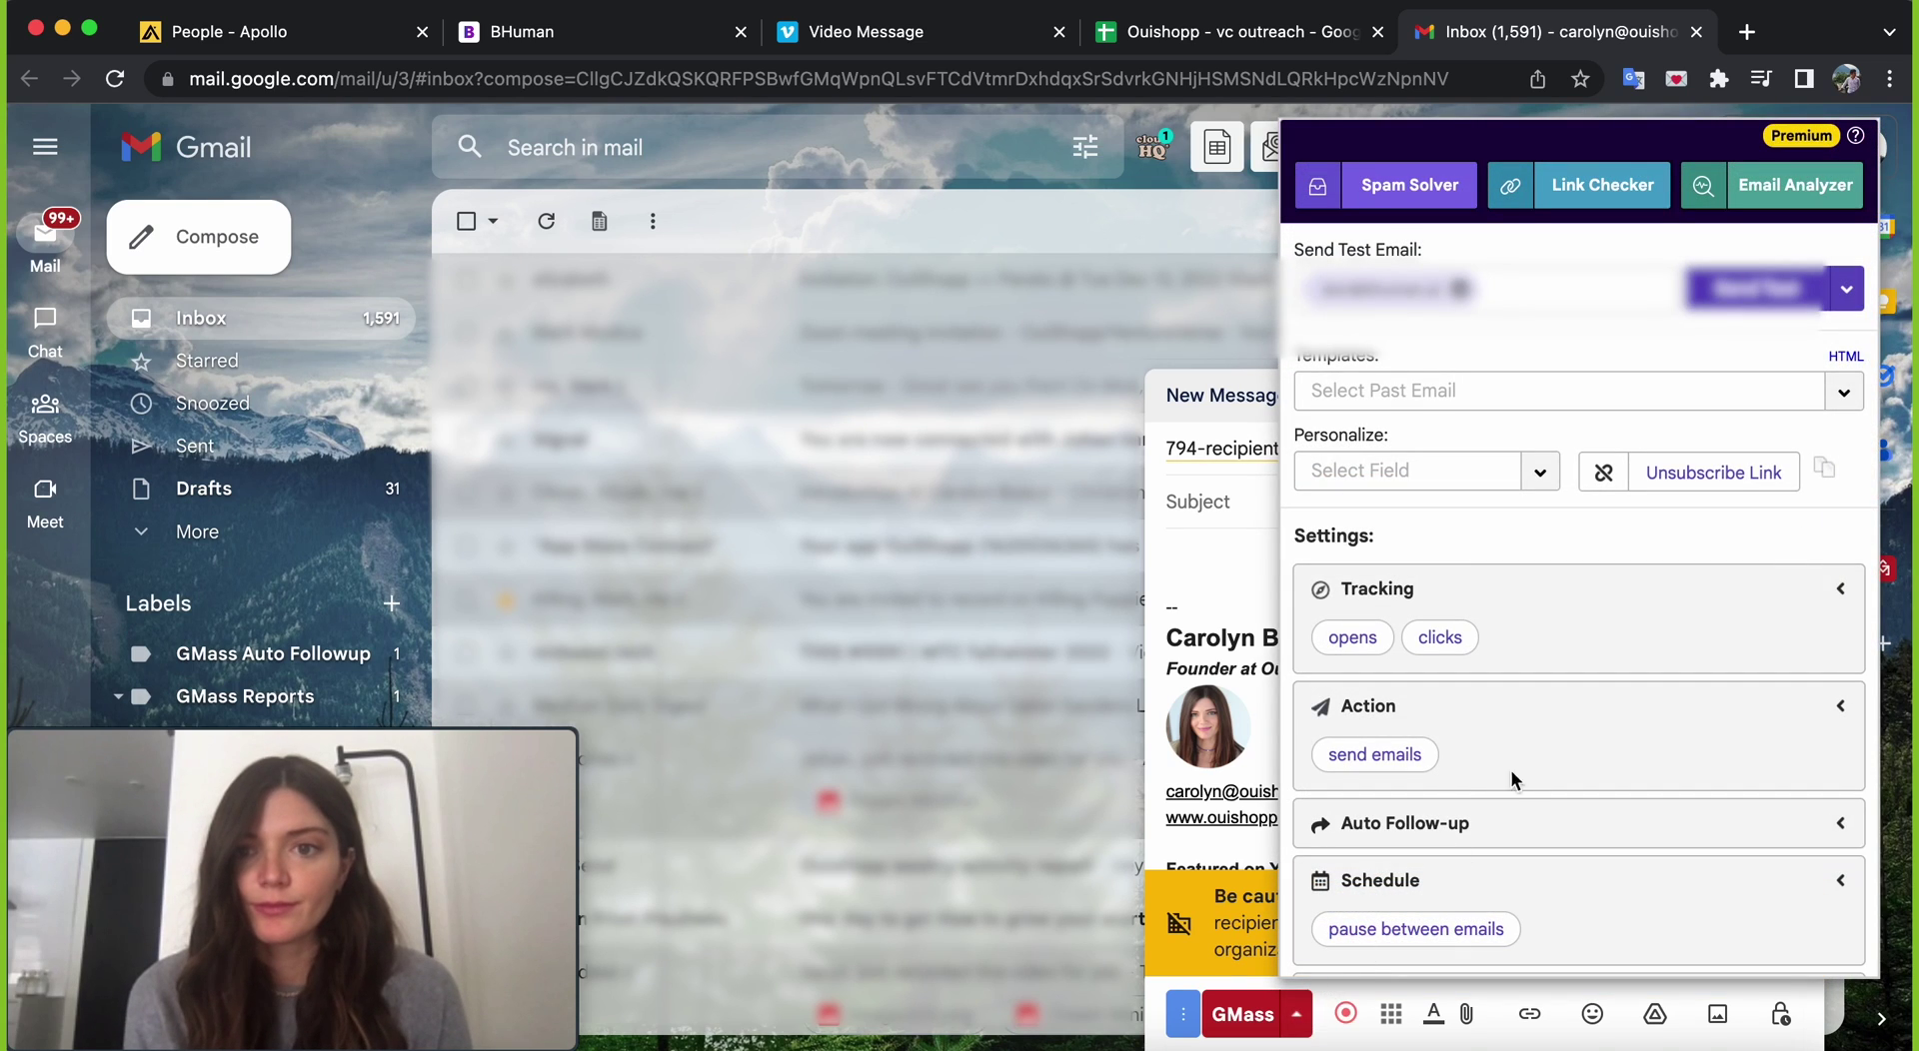
left_click(1846, 360)
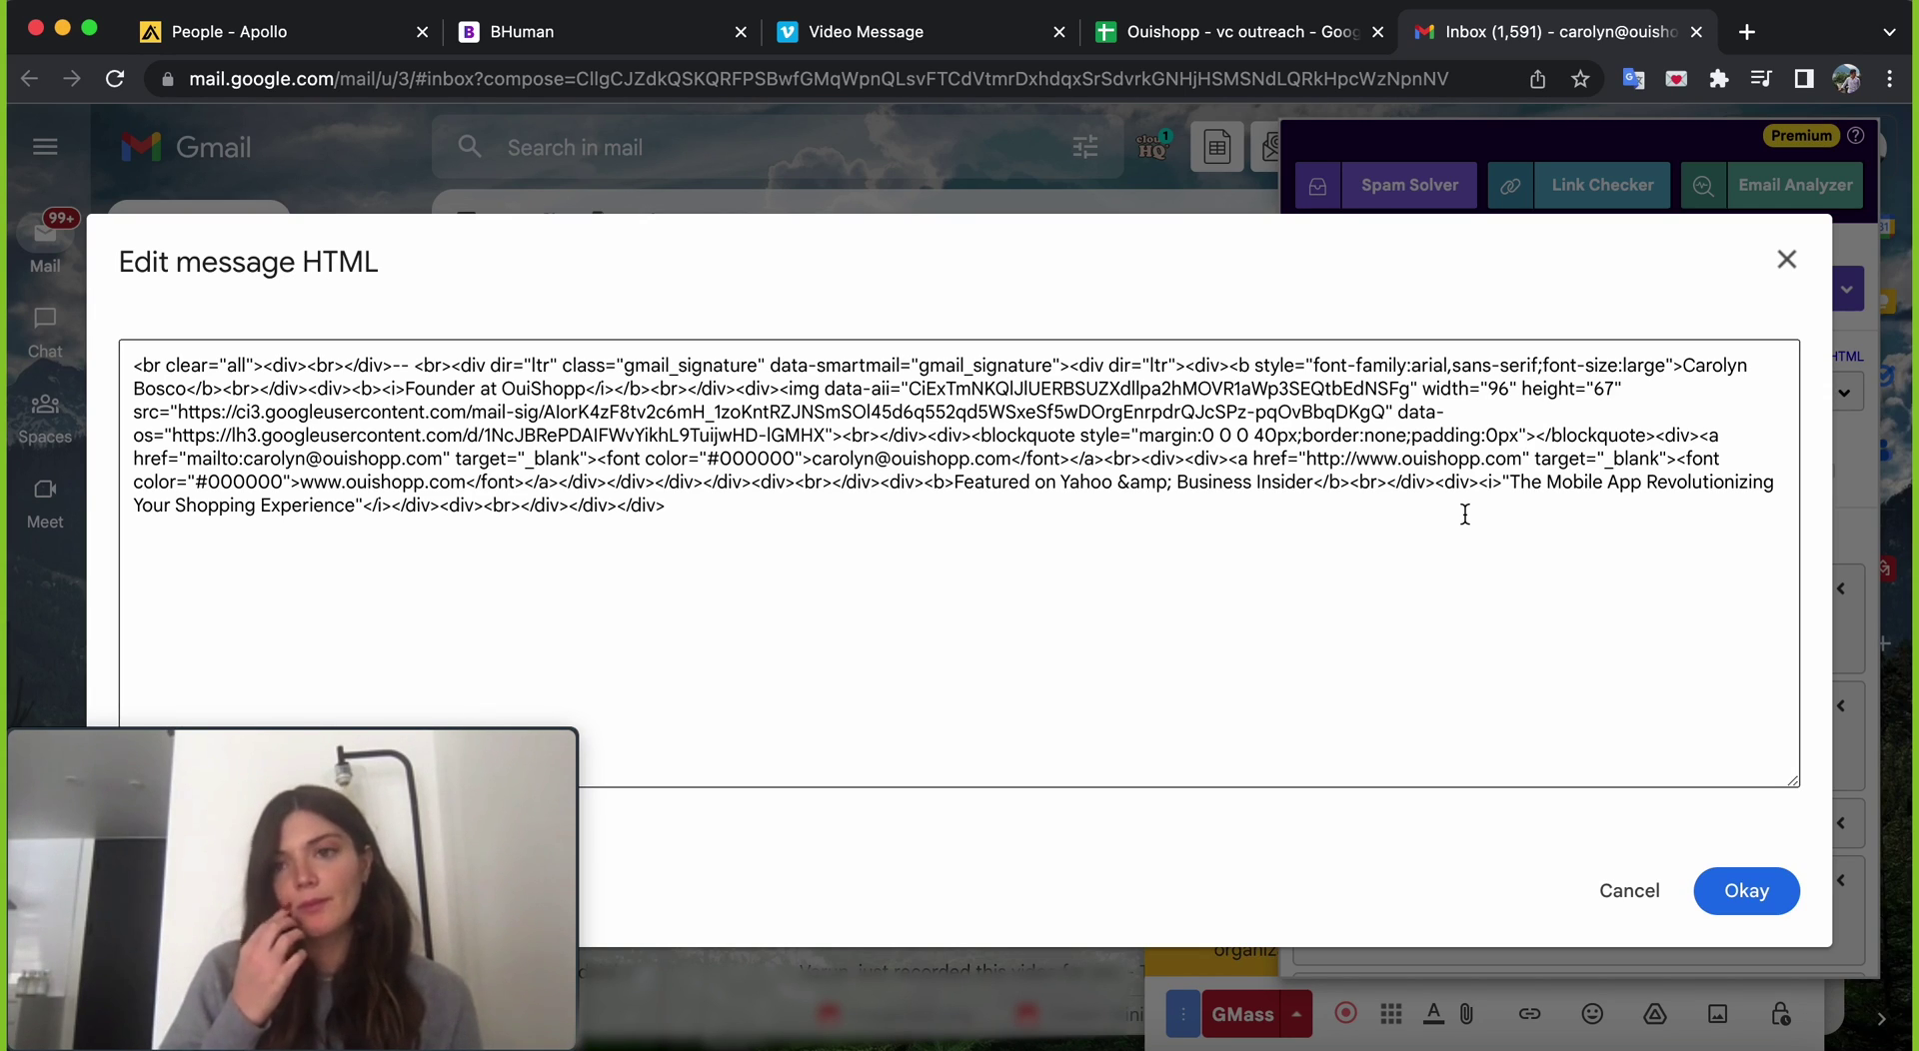
left_click(1465, 513)
key("ctrl+a")
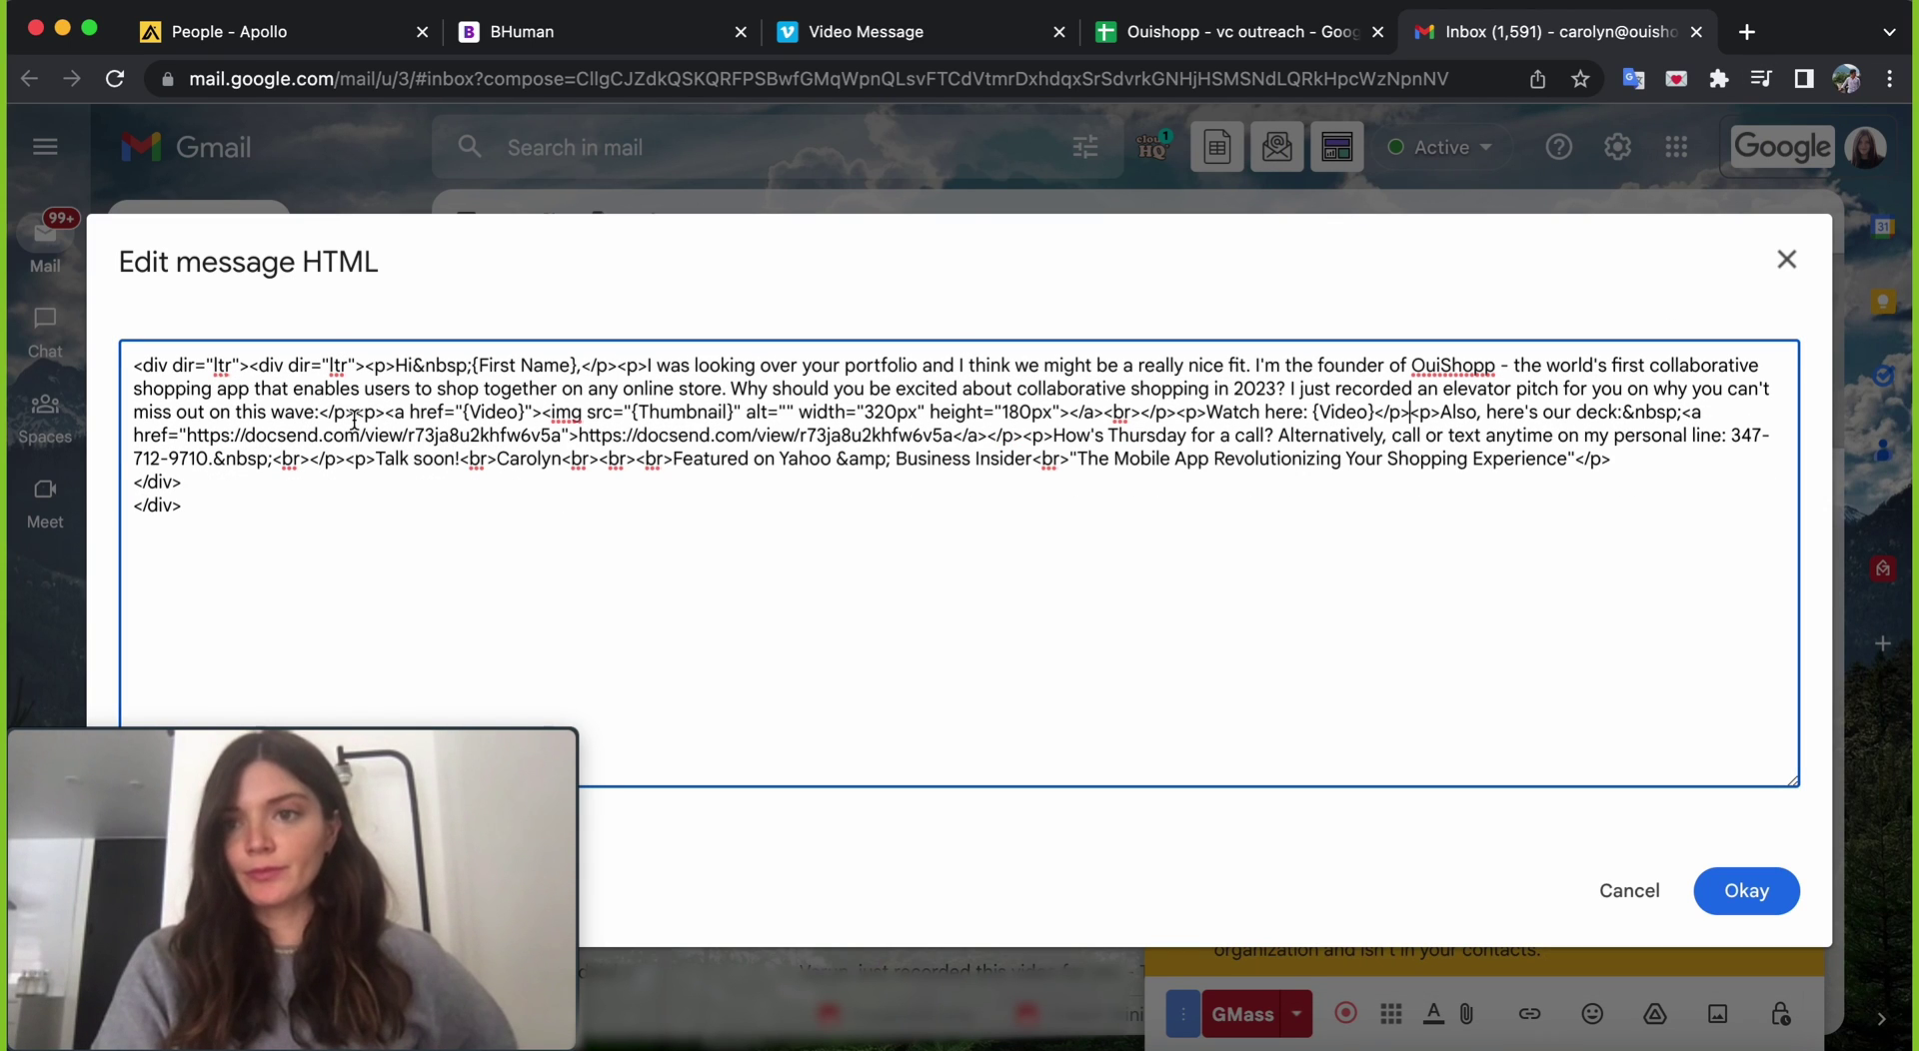
left_click_drag(355, 413, 1176, 418)
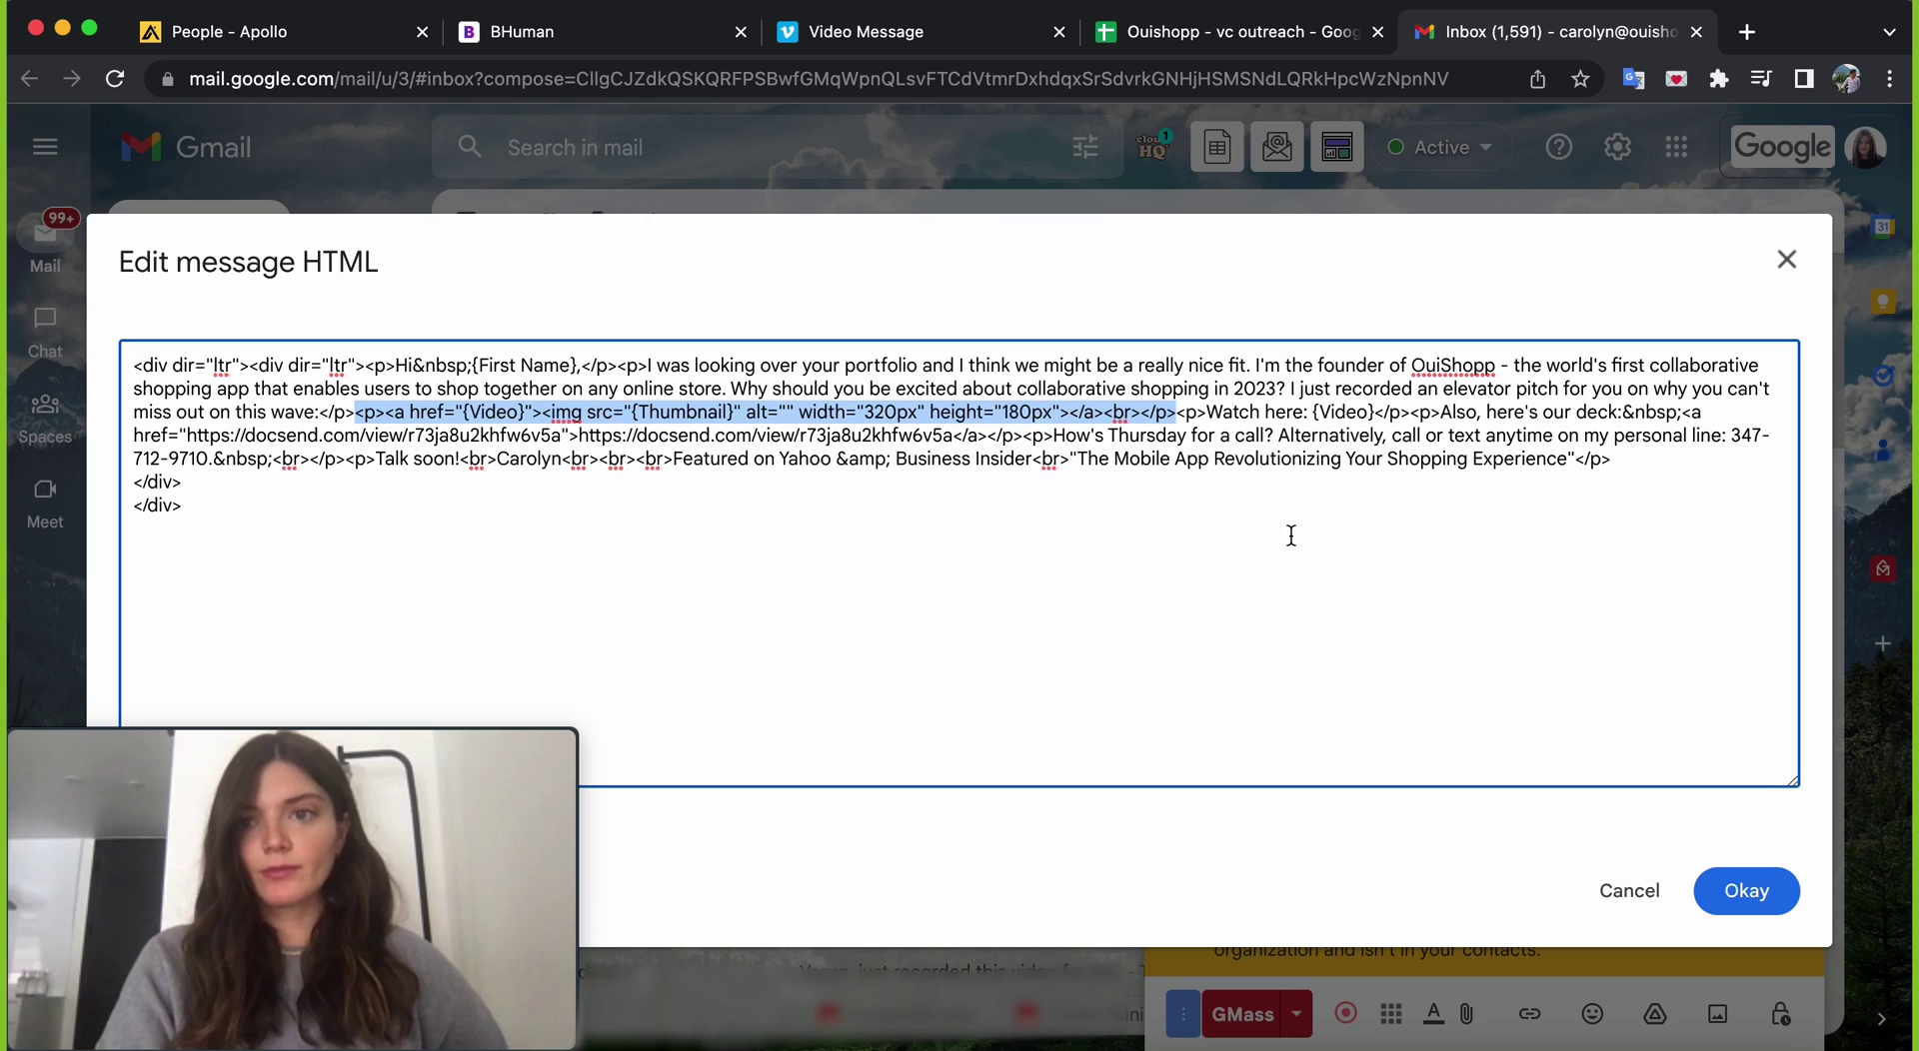
left_click(1747, 888)
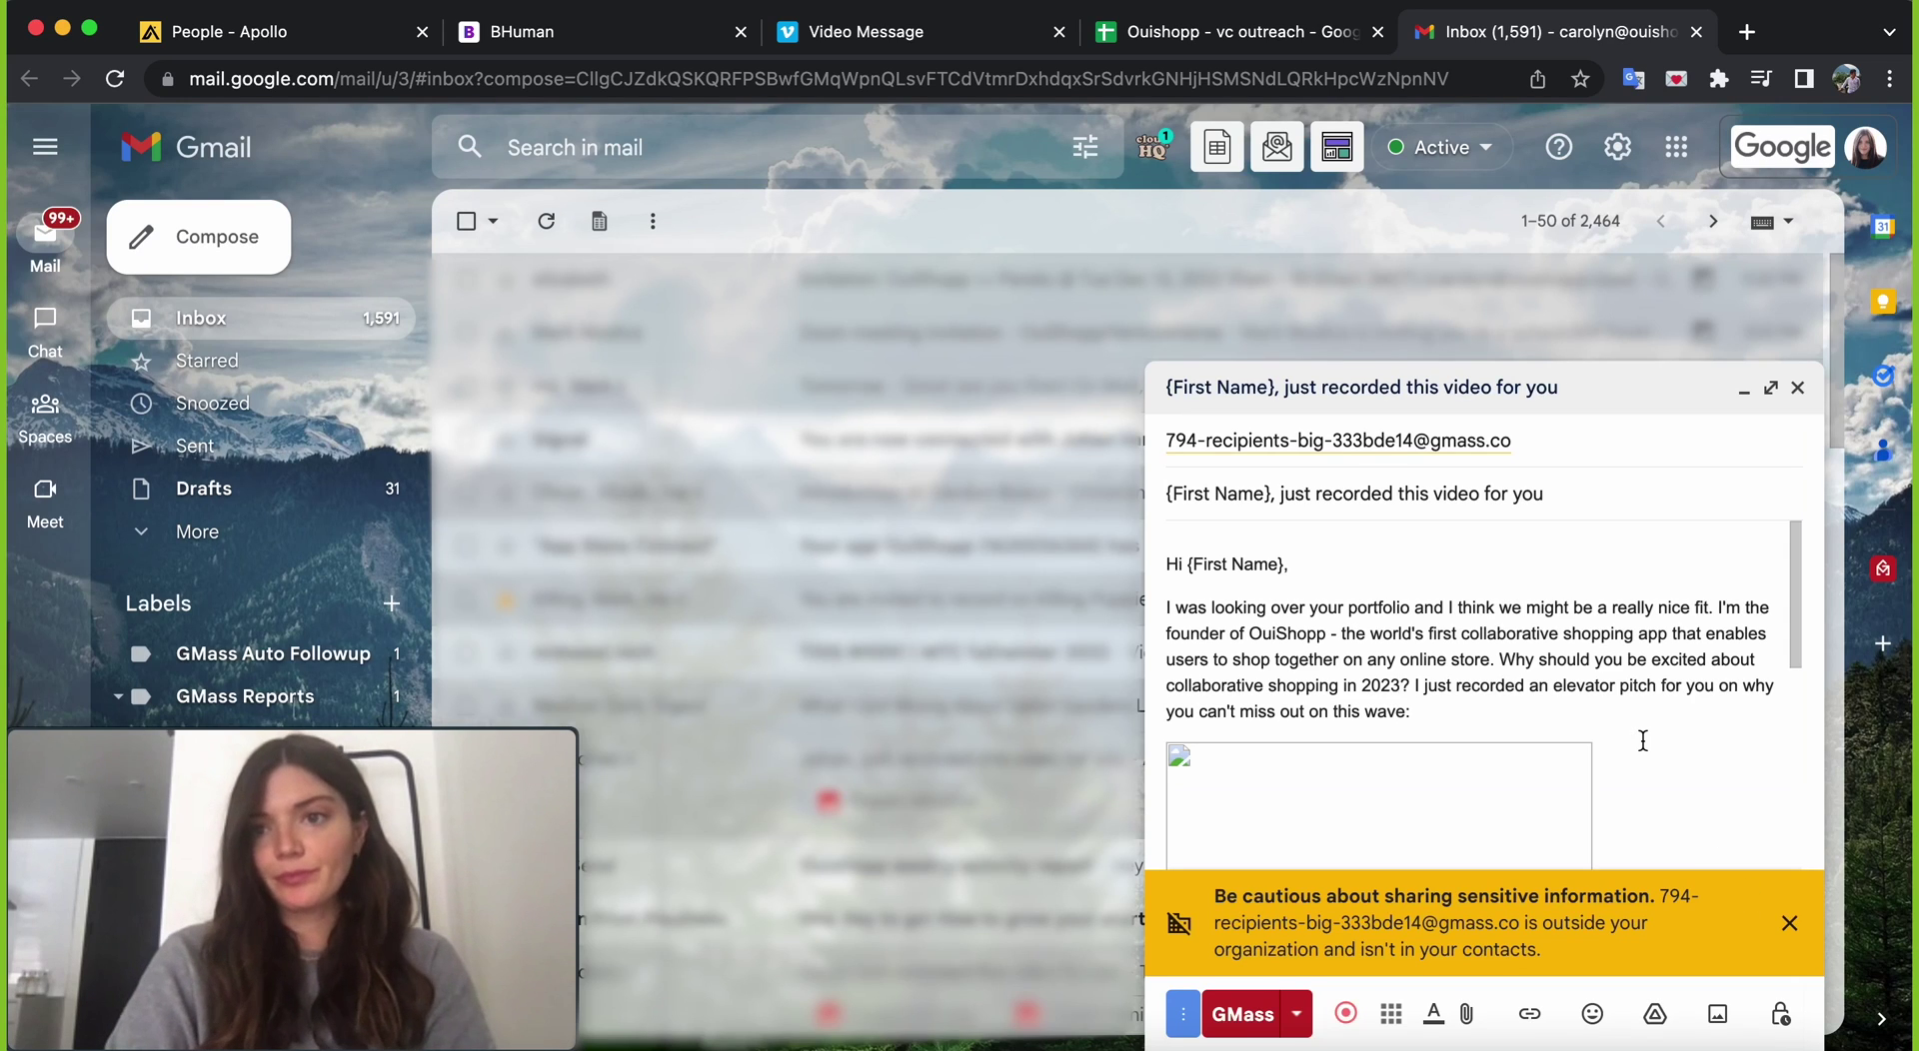
- Expand the draft and confirm the thumbnail image links to {Video}
scroll(1636, 738, "down", 4)
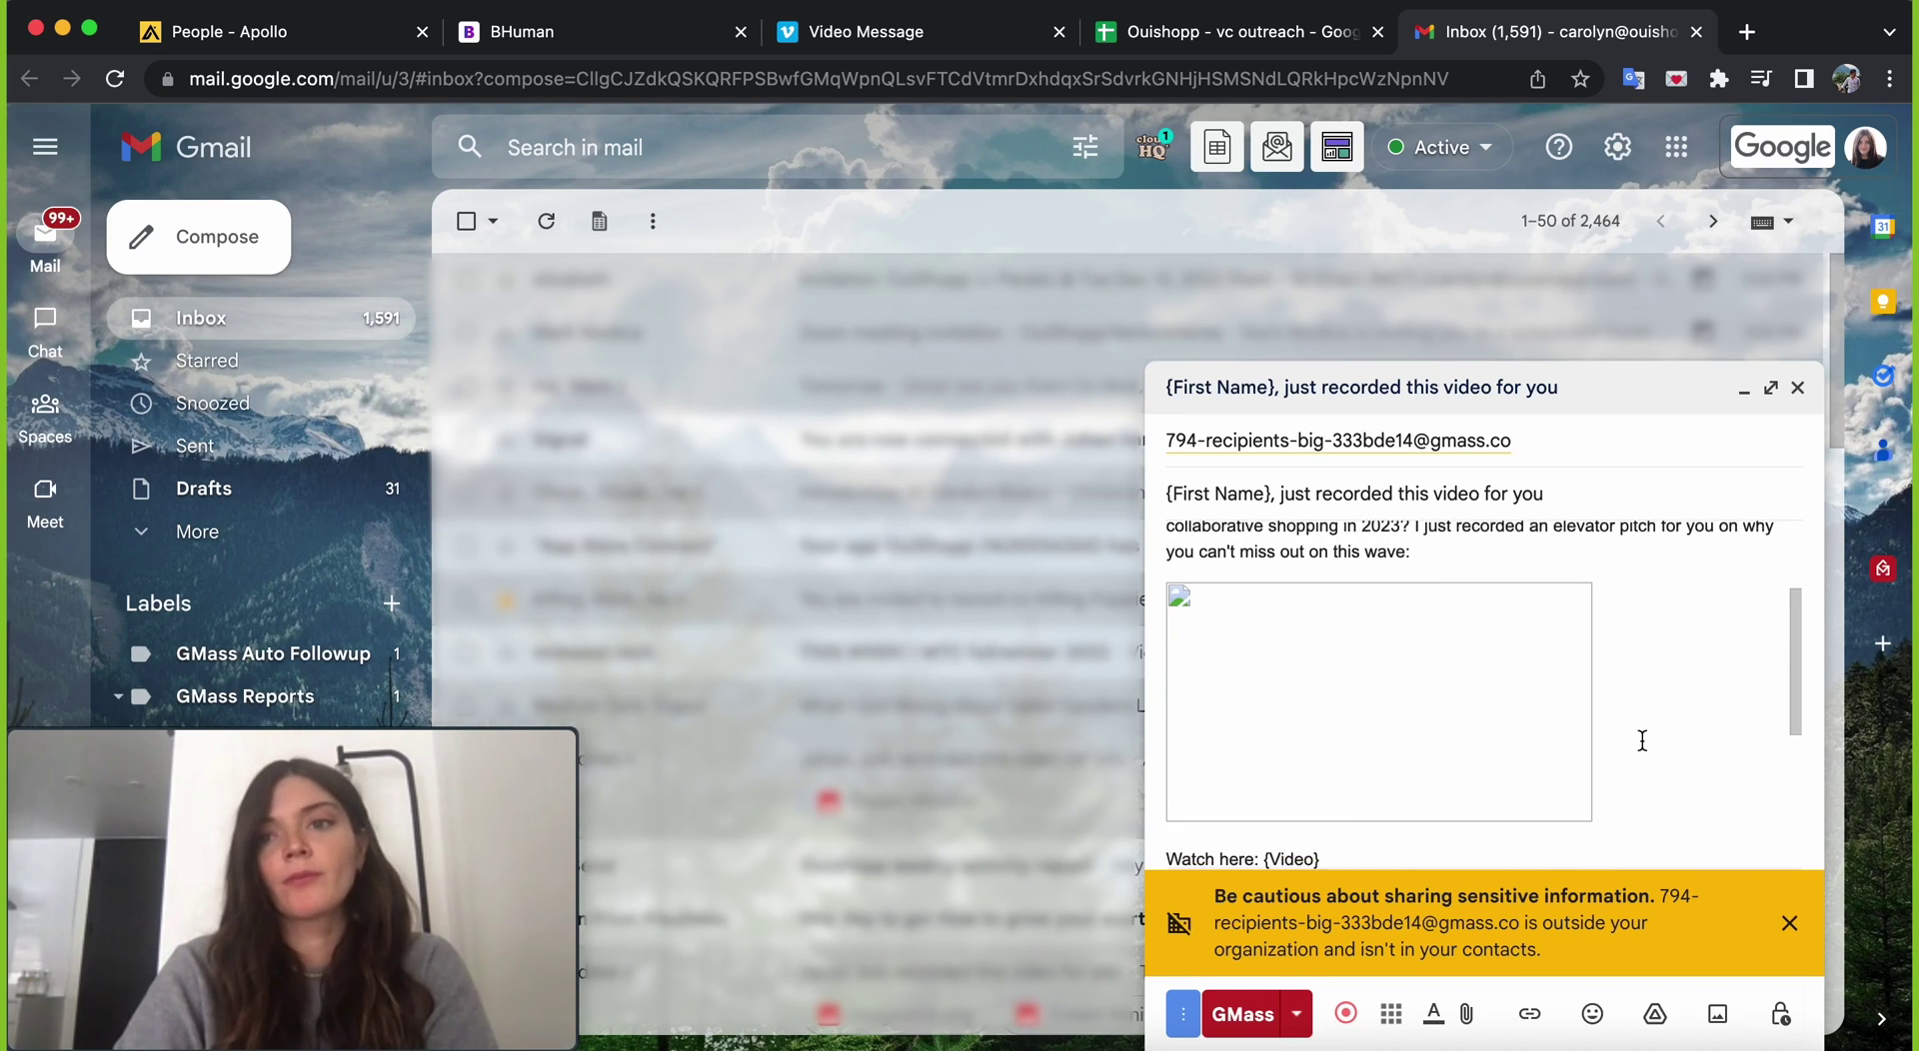
left_click(1771, 390)
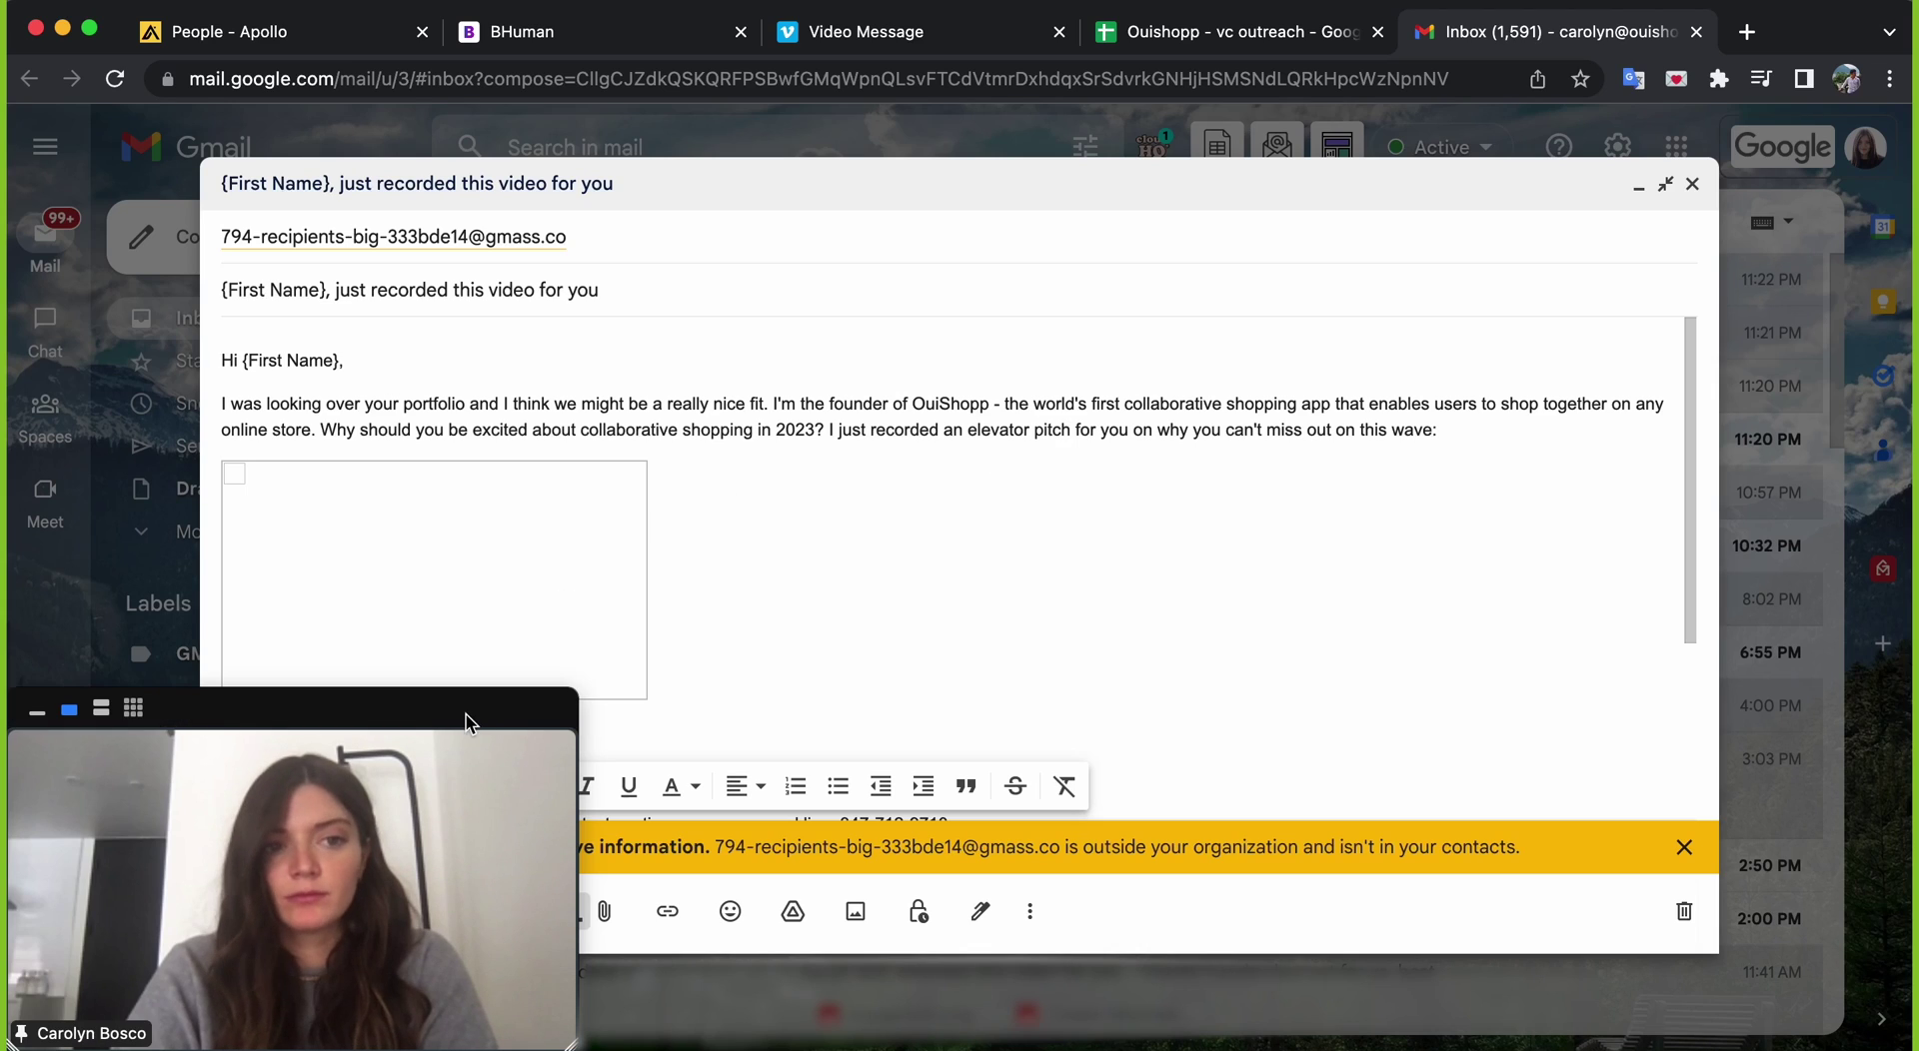
left_click_drag(541, 714, 1869, 711)
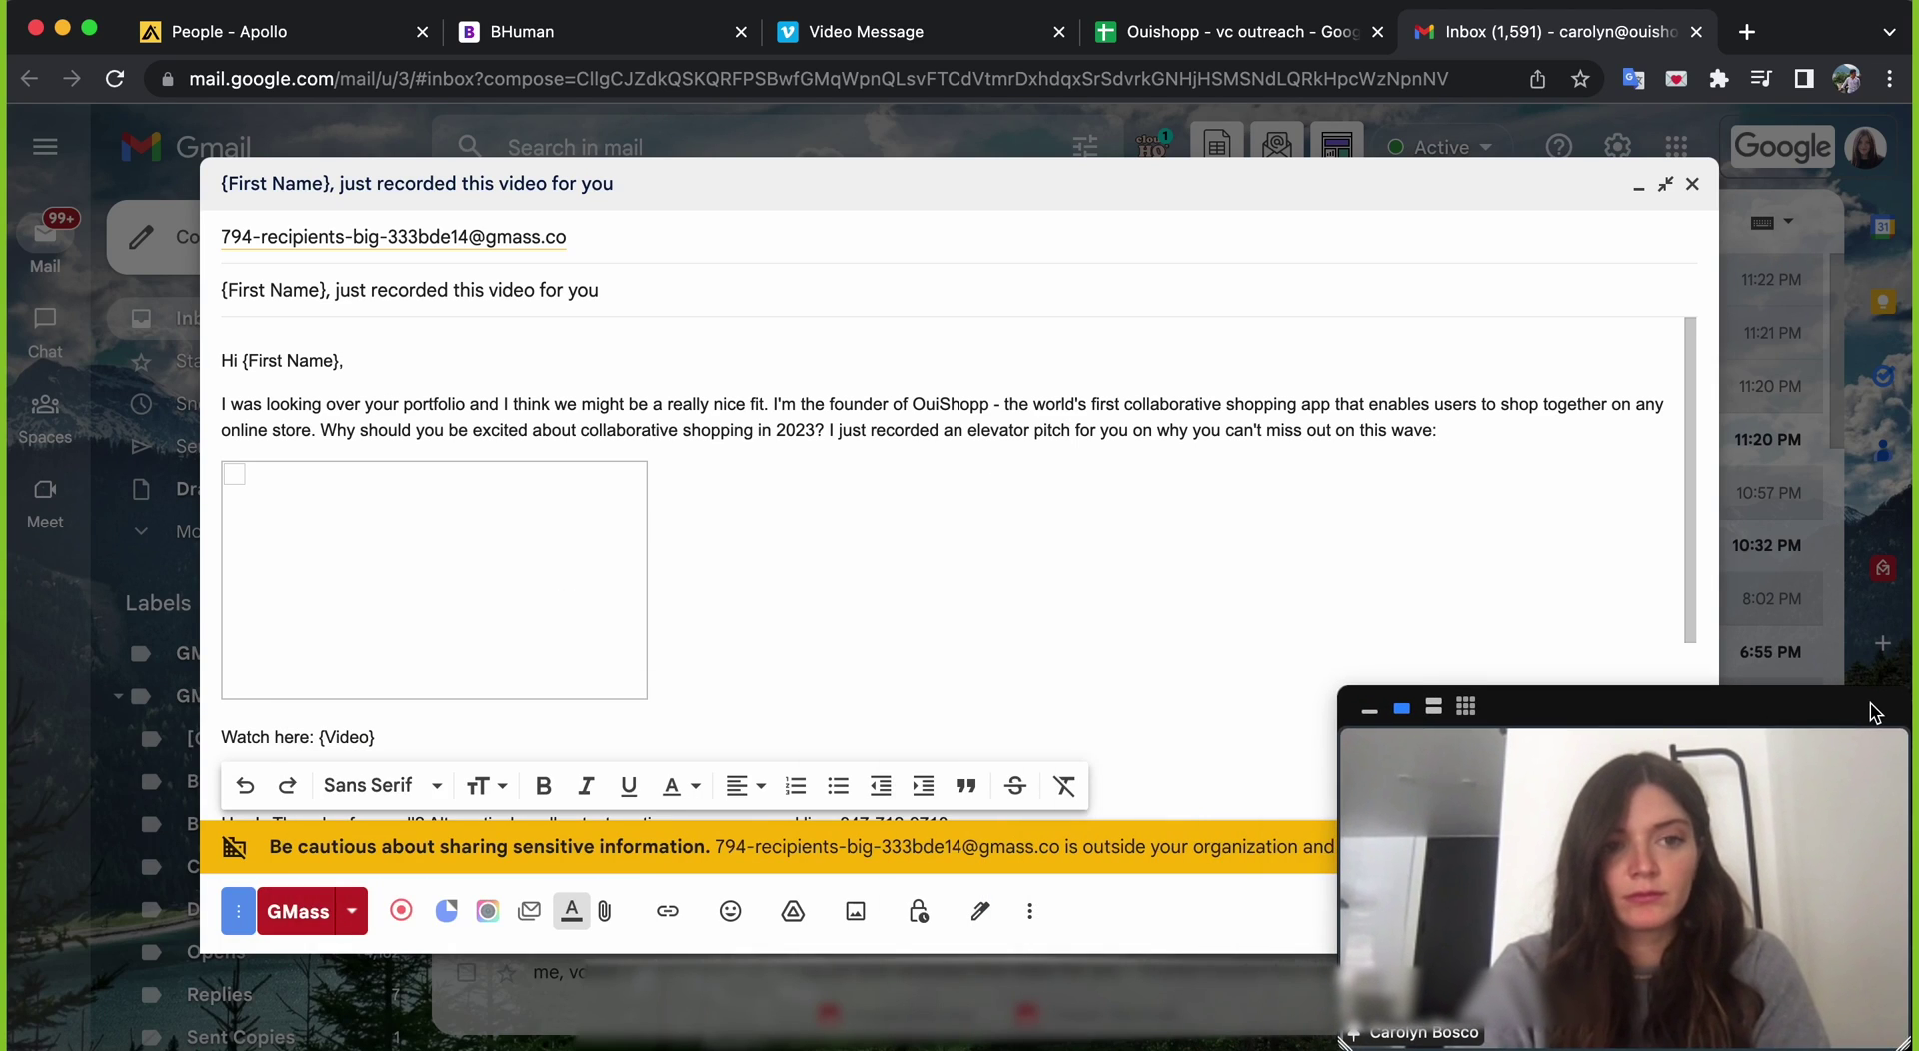
scroll(814, 480, "down", 5)
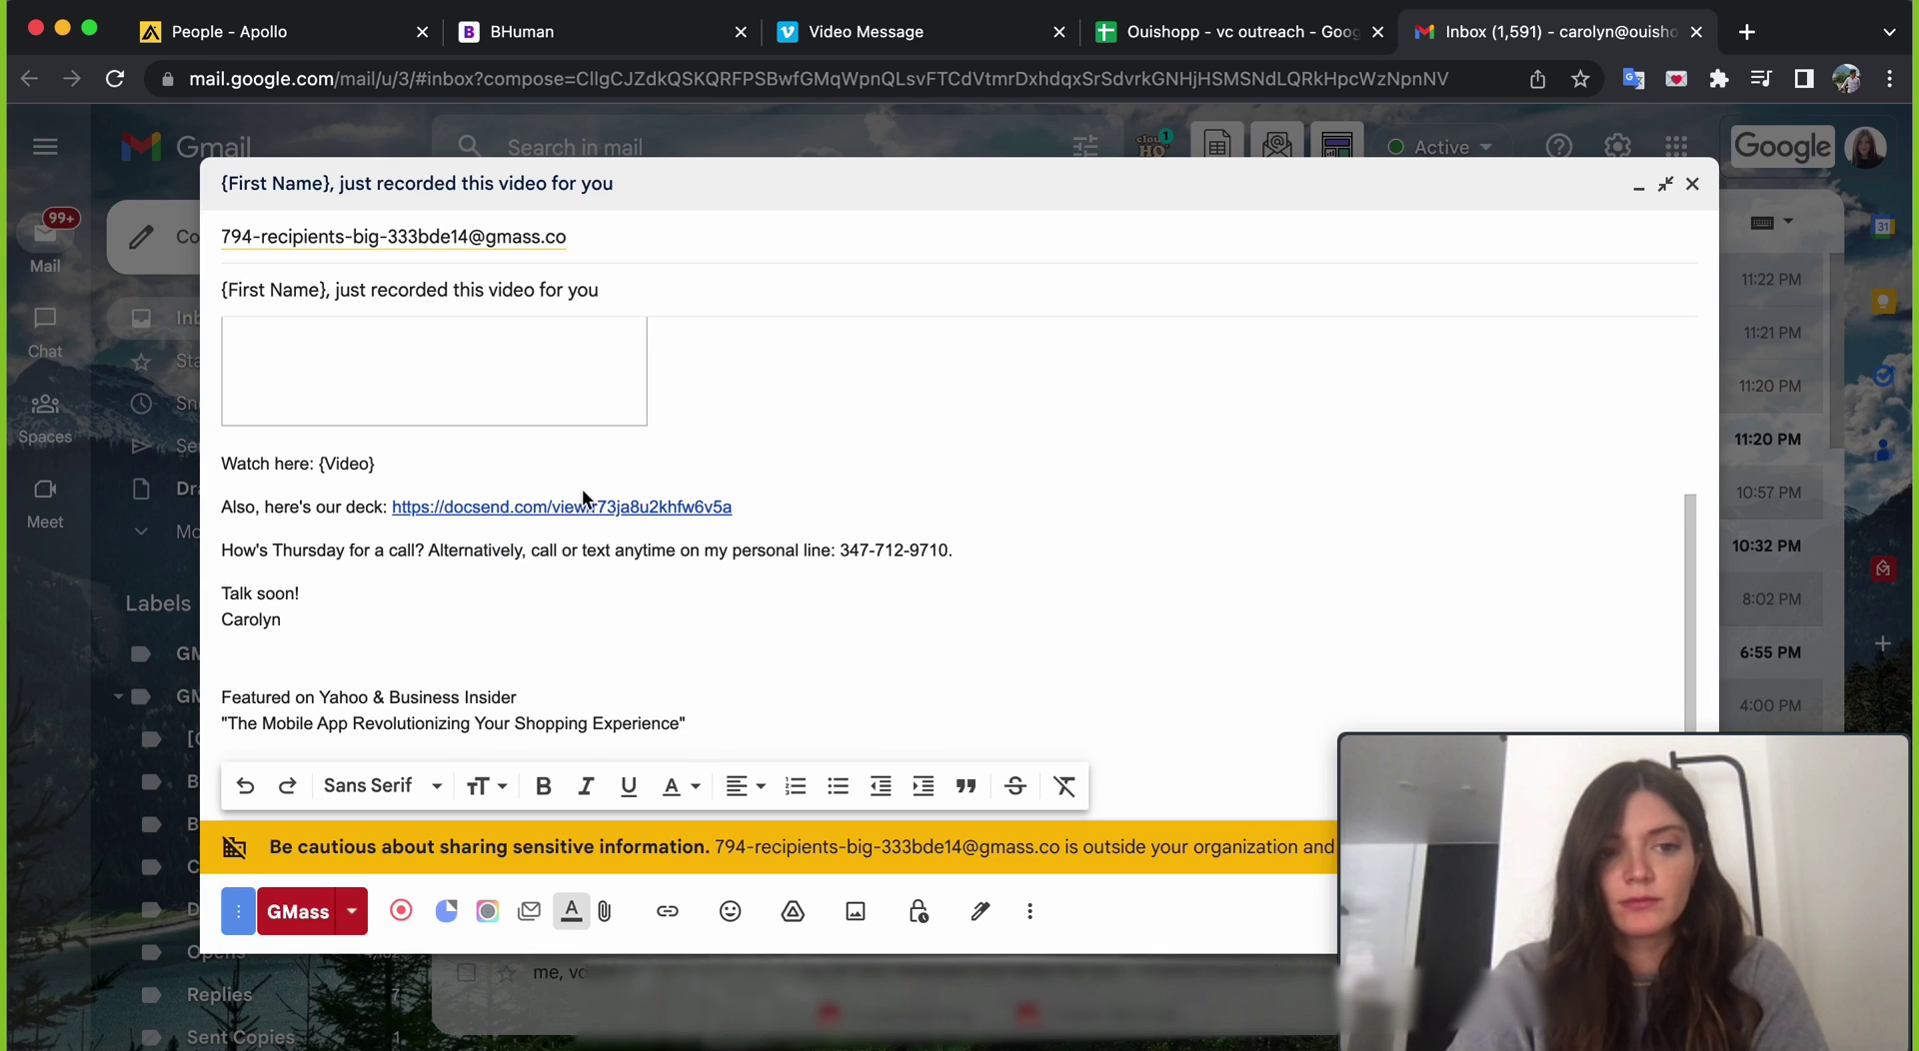
scroll(808, 542, "up", 5)
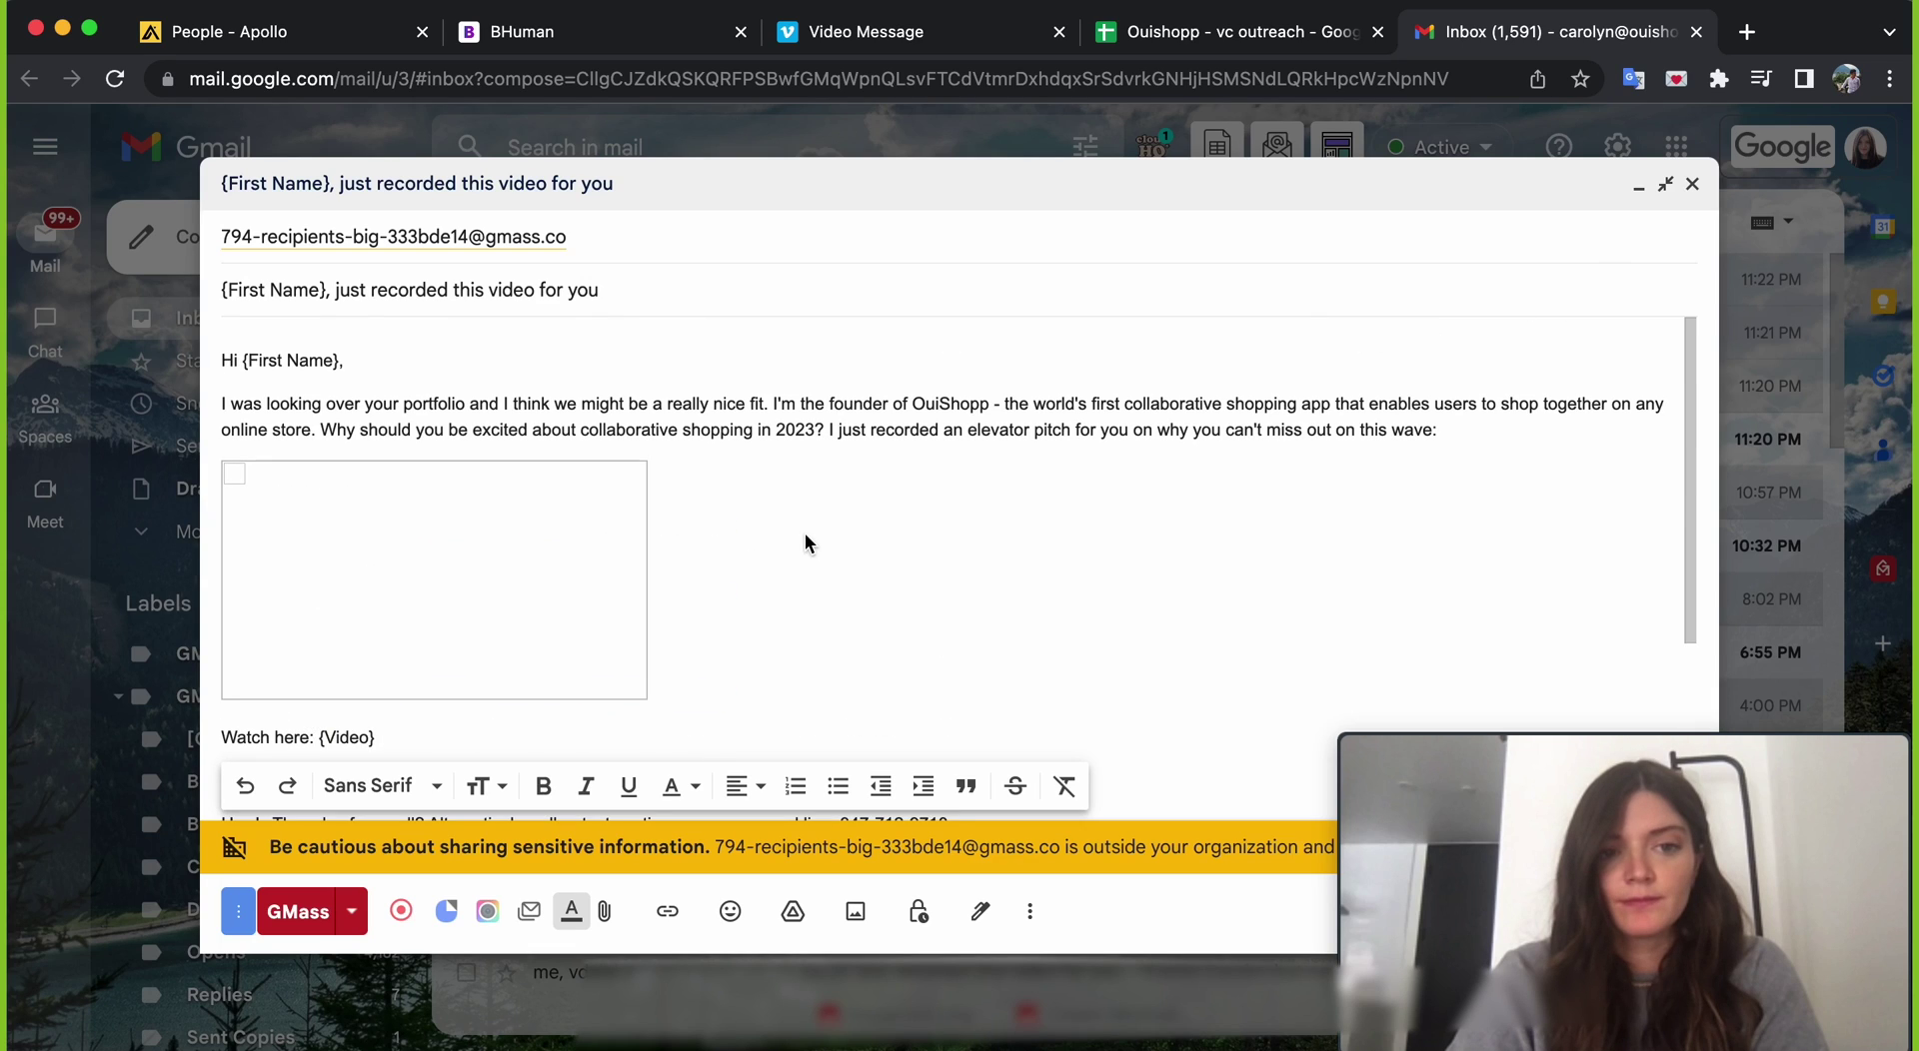
left_click(699, 429)
scroll(699, 427, "down", 1)
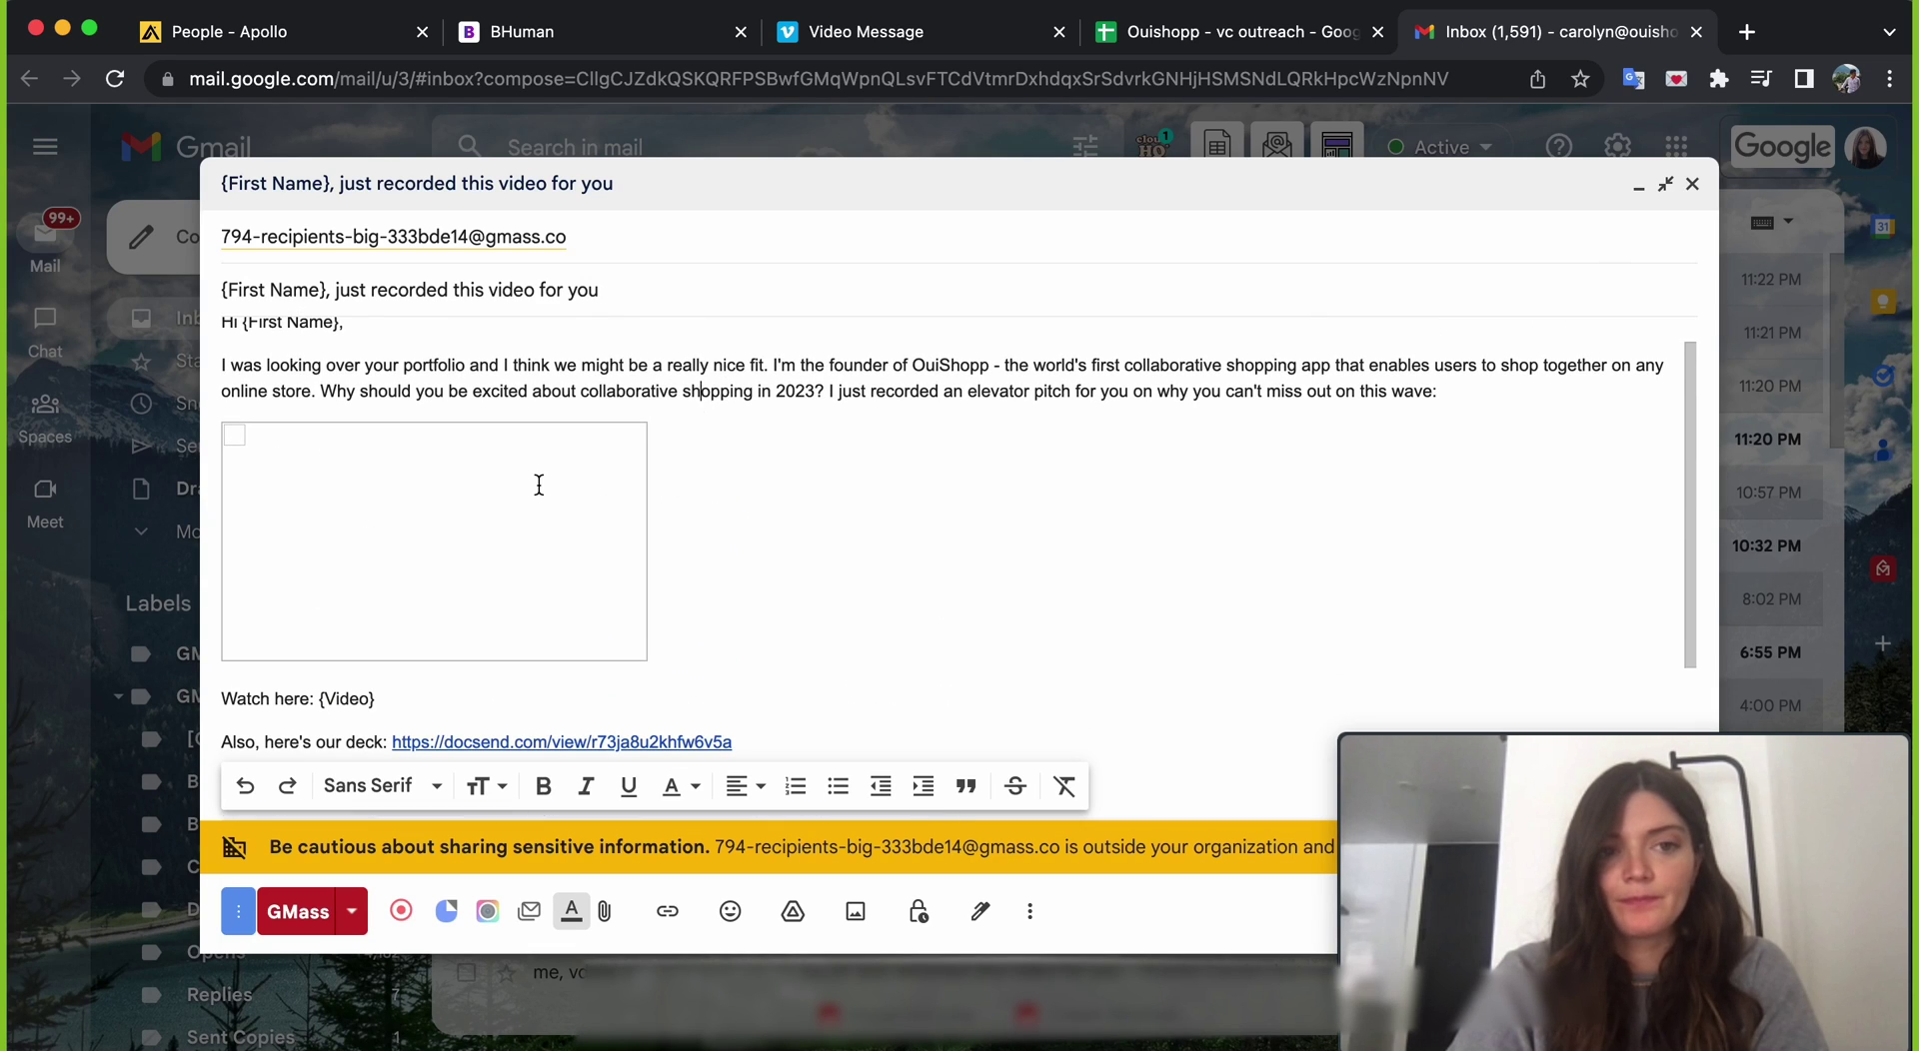
left_click(293, 440)
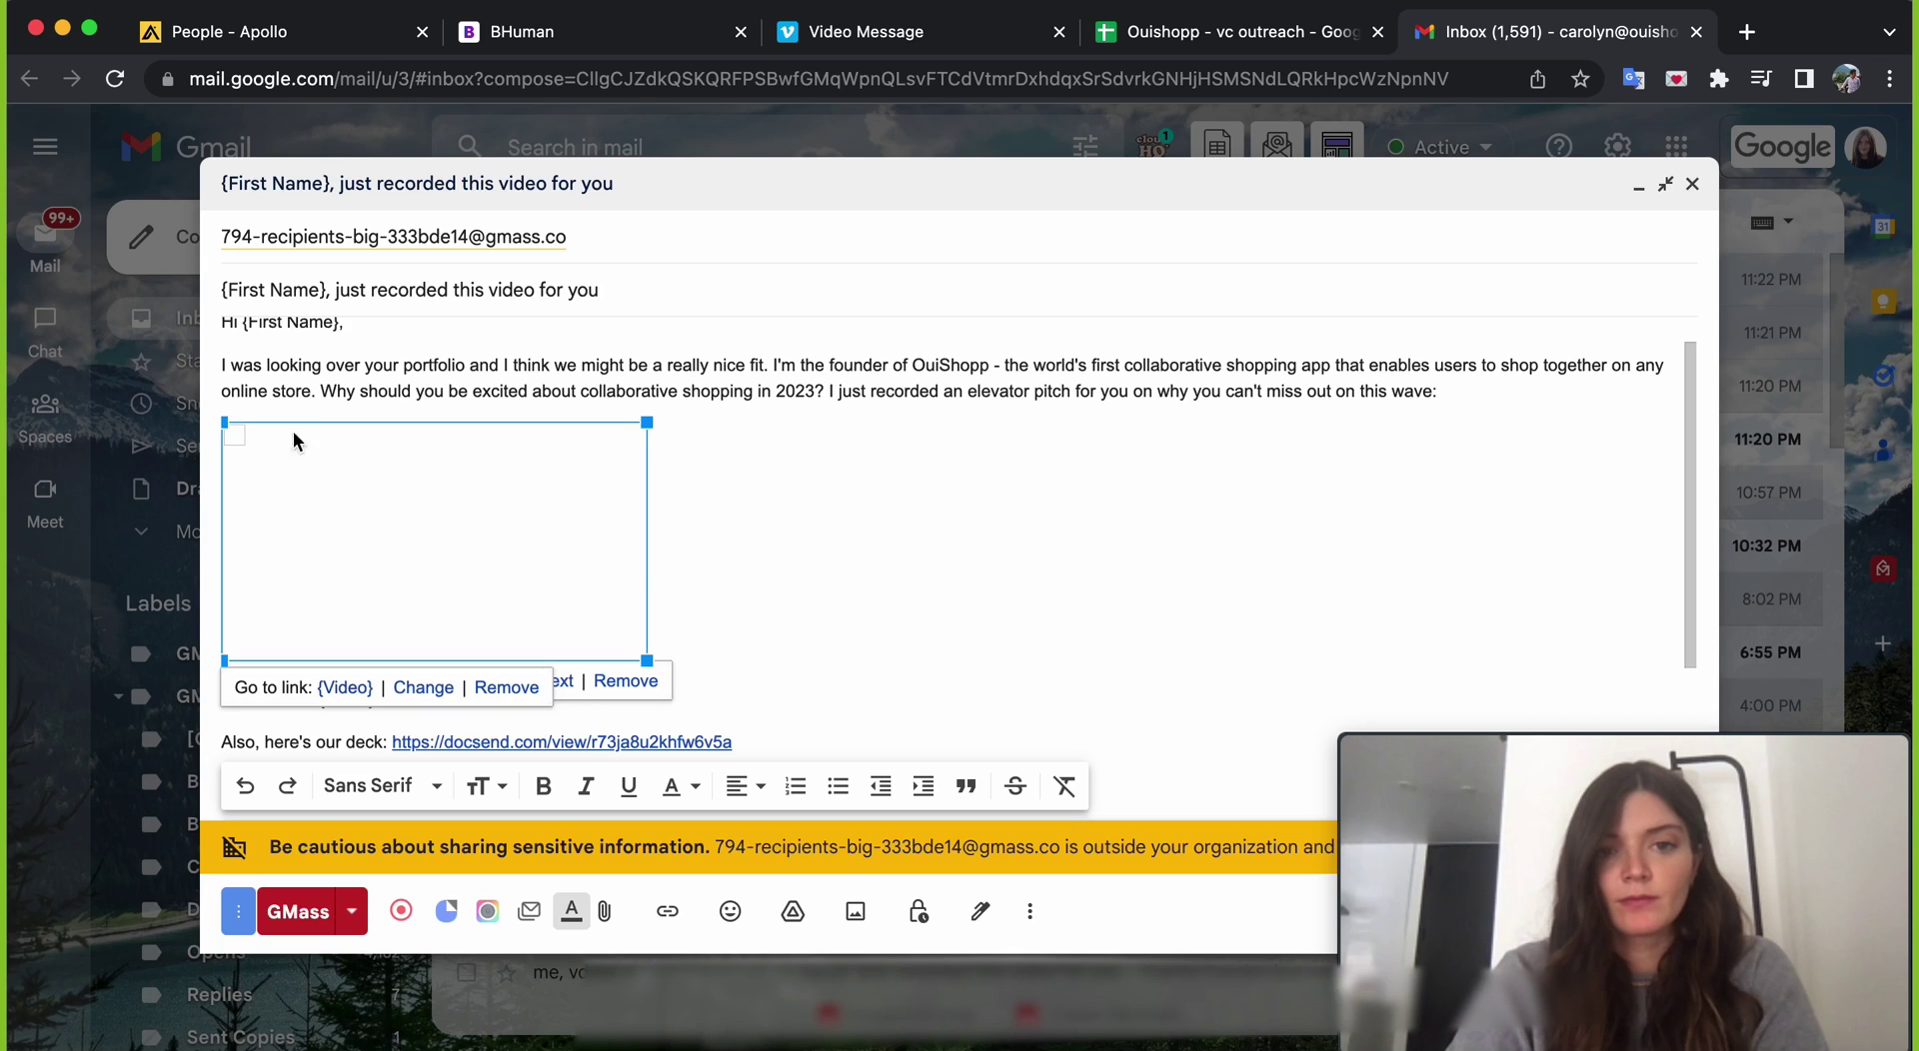
left_click(687, 636)
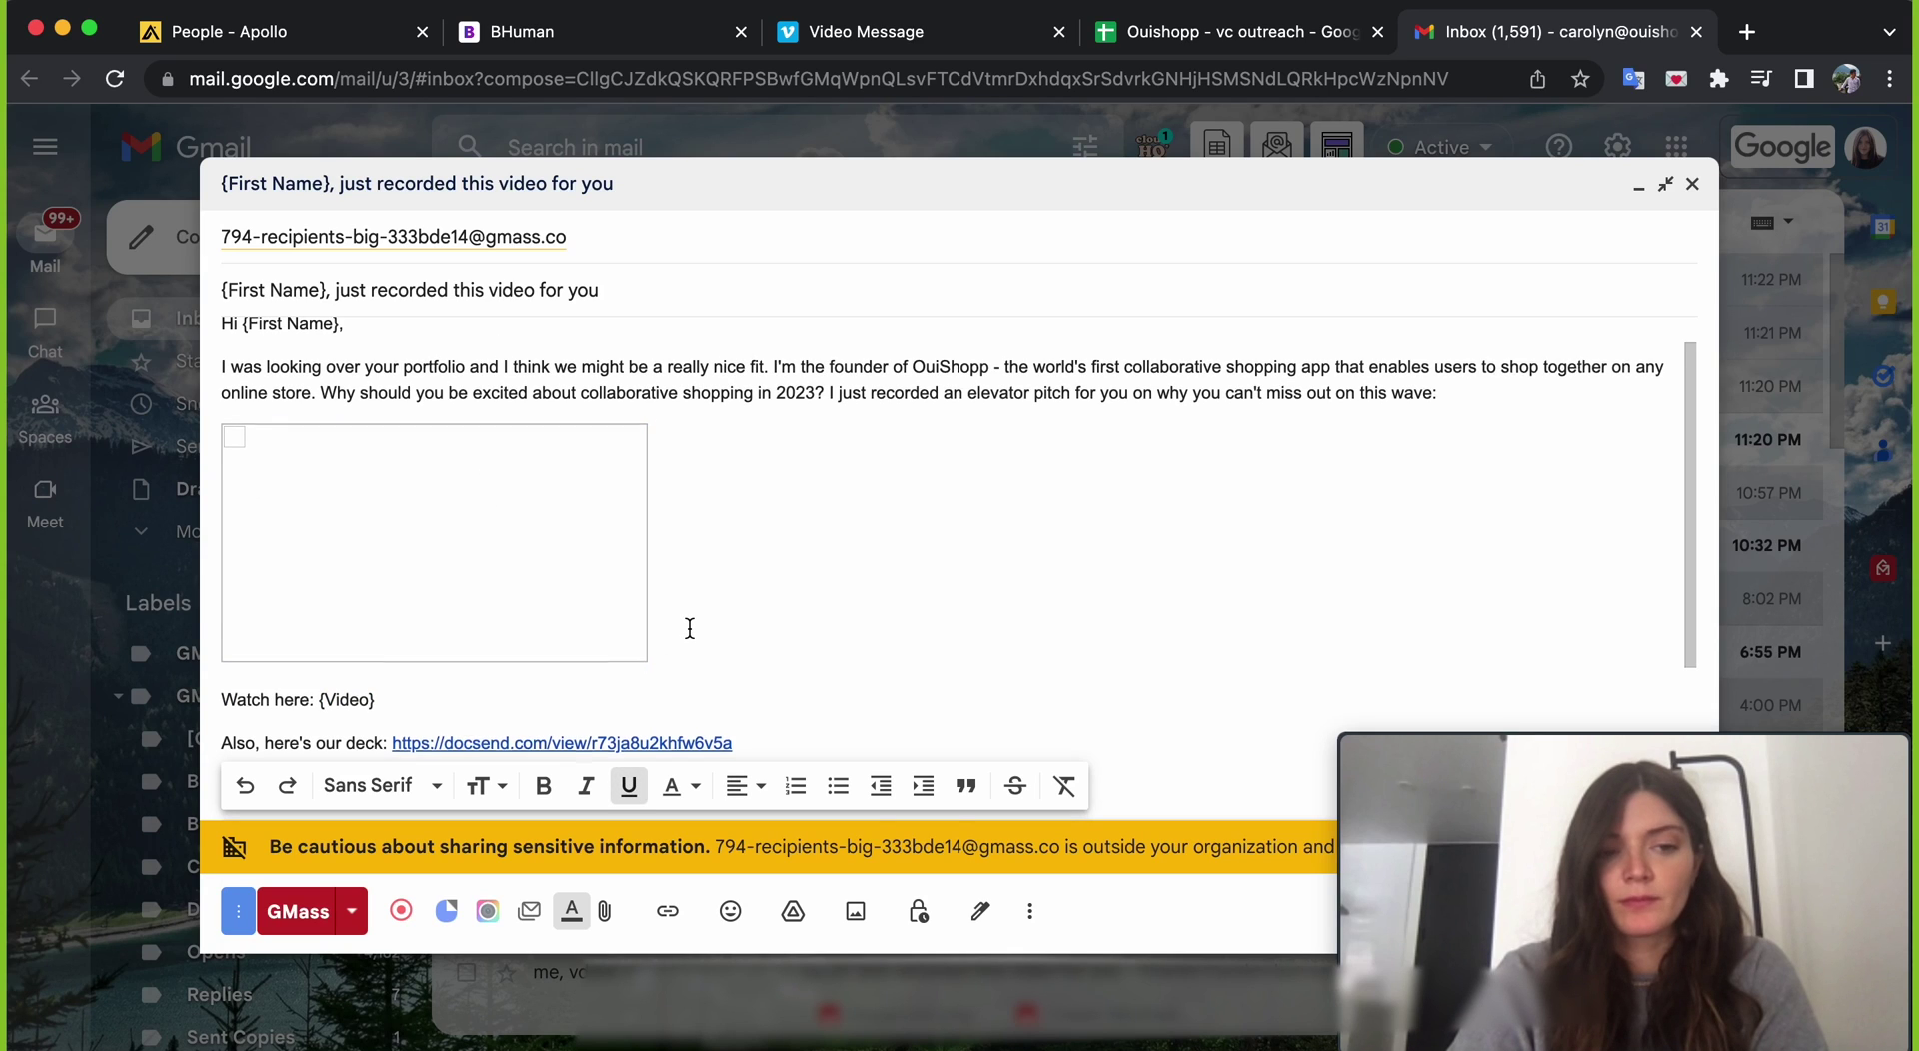
scroll(690, 628, "down", 1)
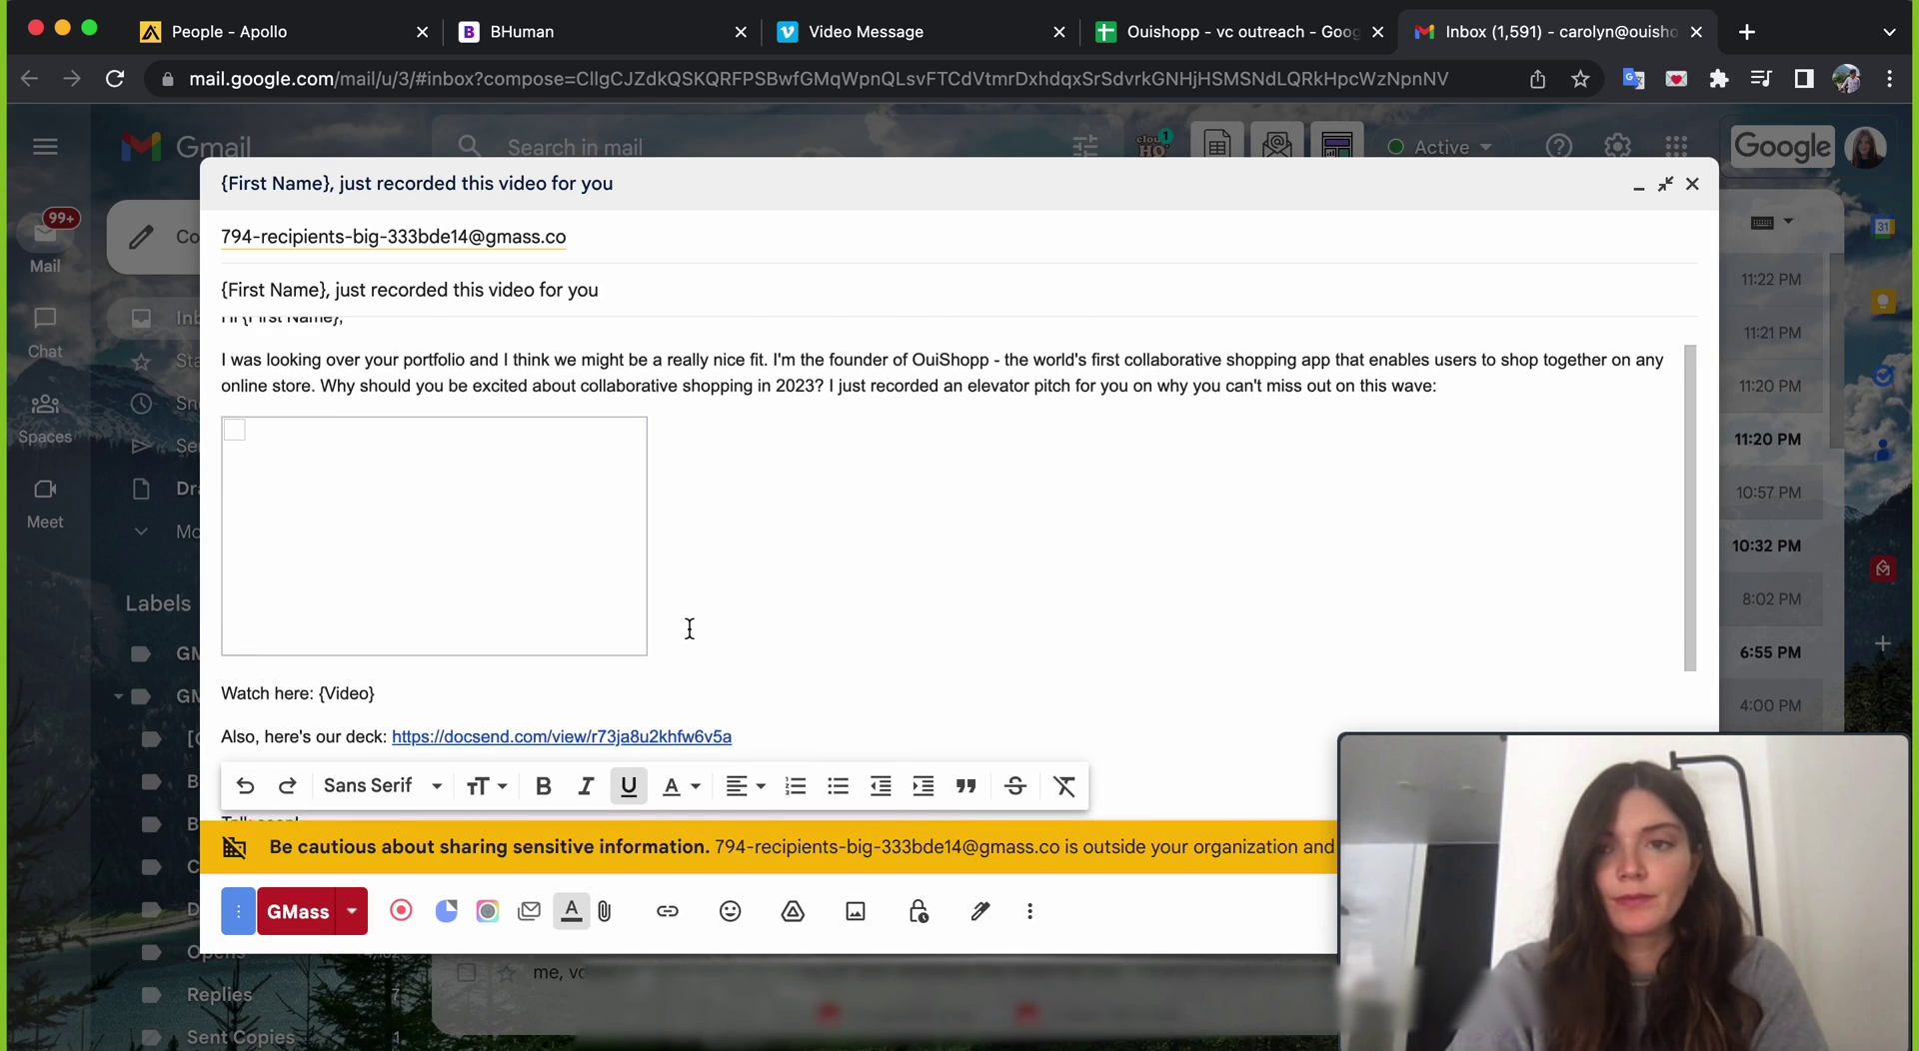
- Enter the test contact's first name and e-mail address in row 2 of the sheet
scroll(690, 629, "up", 1)
key("ctrl+shift+Tab")
key("Tab")
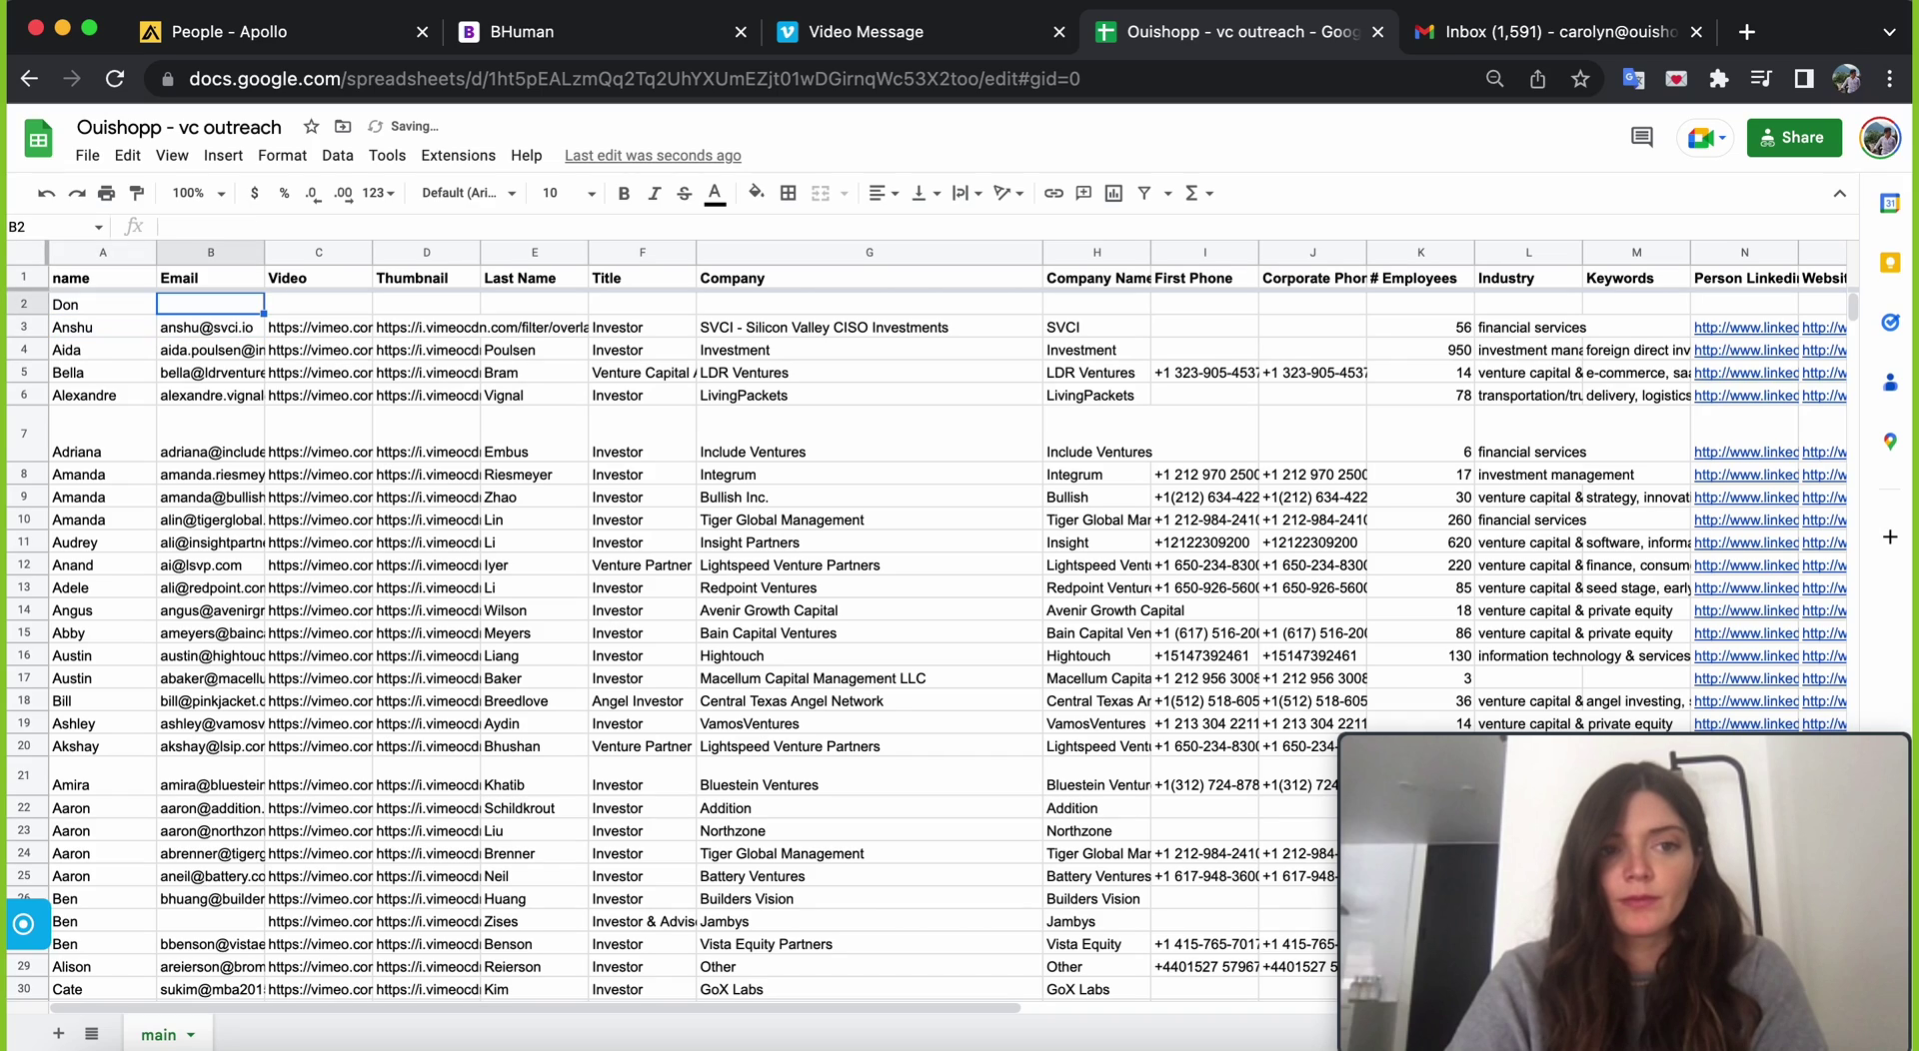
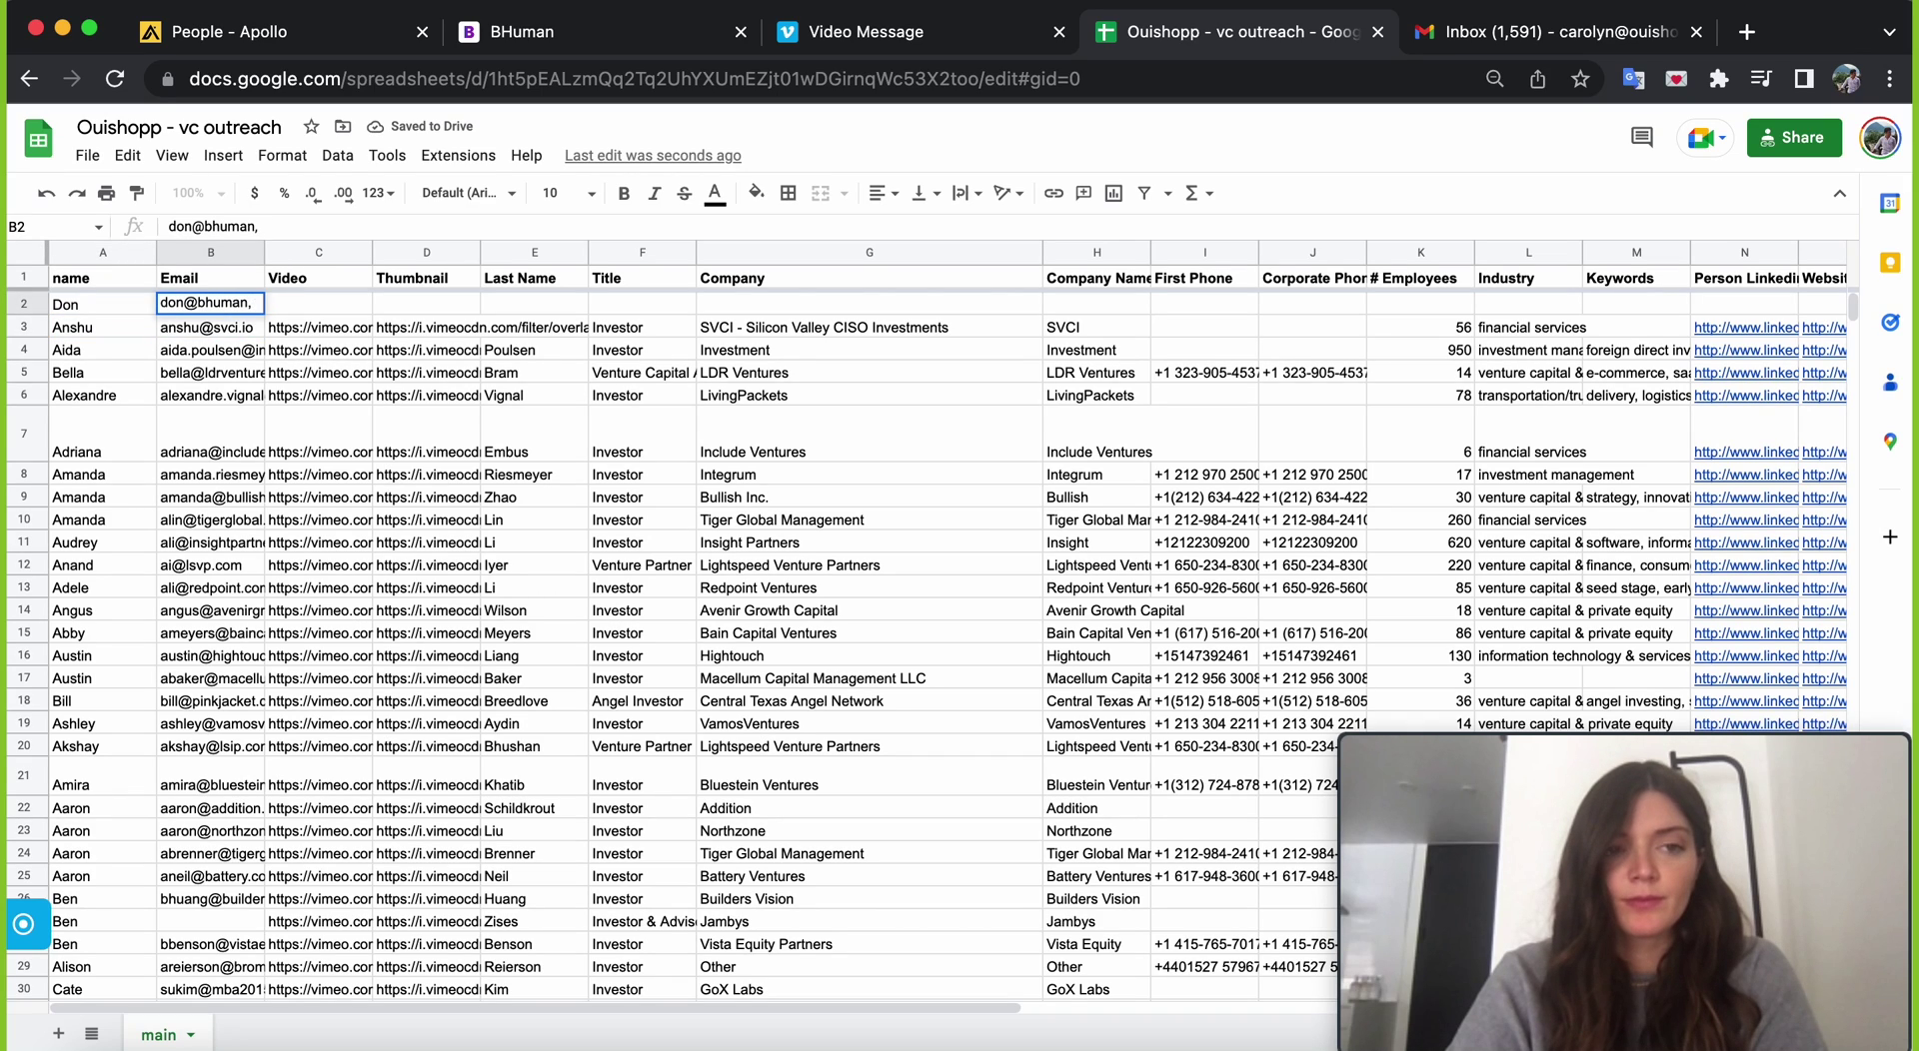
key("Return")
- Copy the video and thumbnail links from C3:D3 into the test contact's row 2
key("Right")
key("shift+Right")
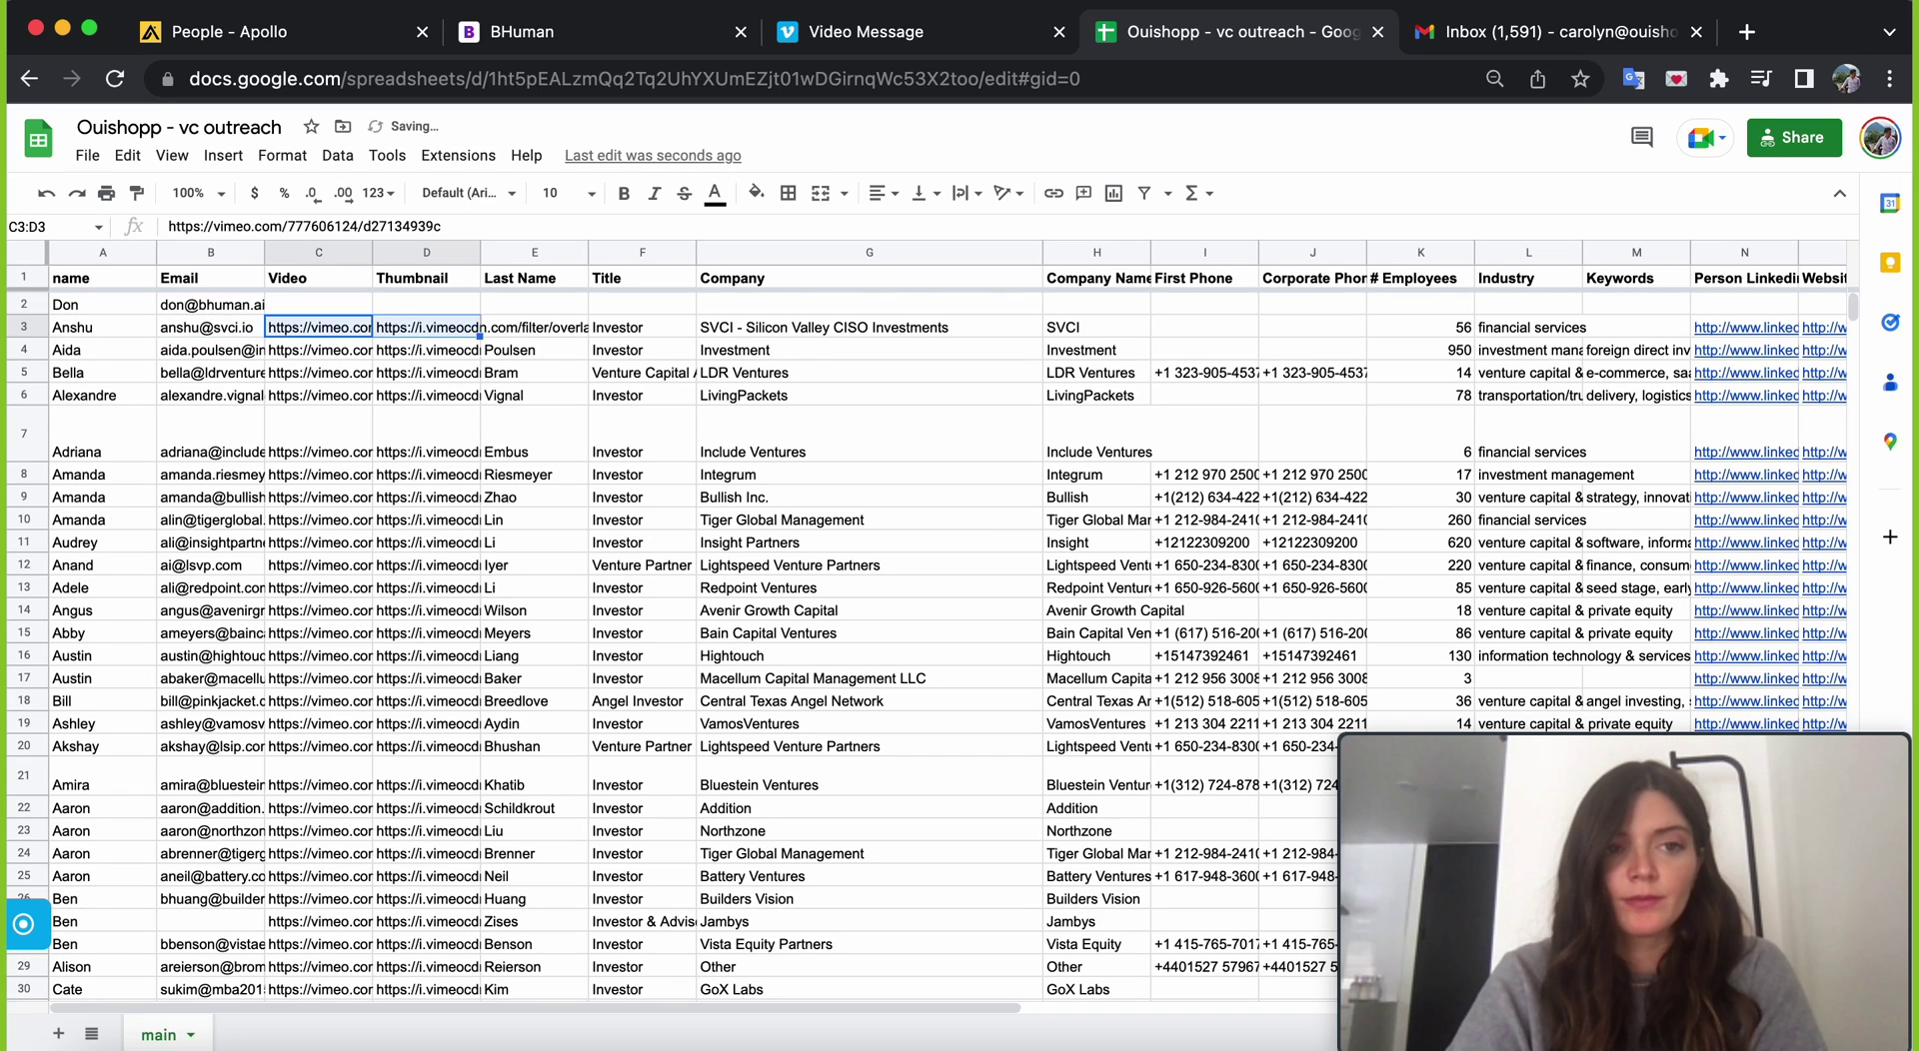
key("ctrl+c")
key("Up")
key("ctrl+v")
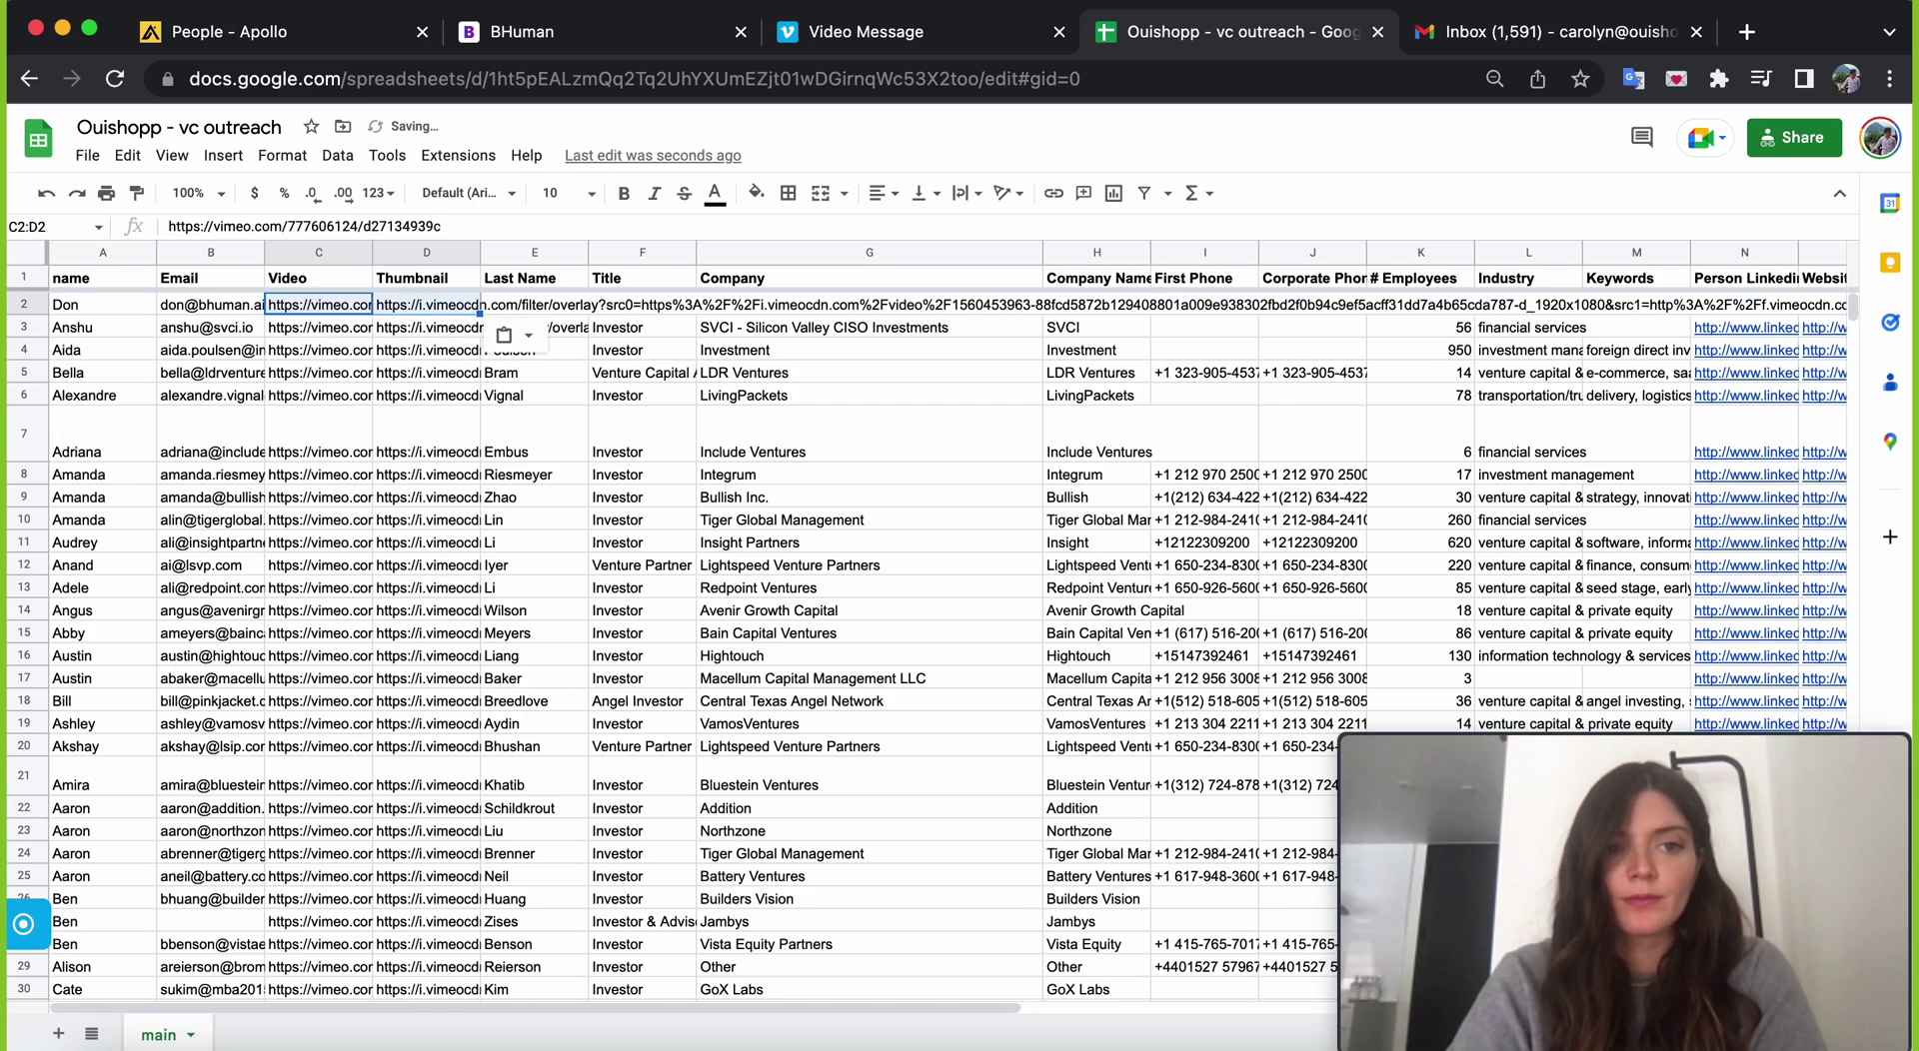
key("Down")
- Add the test contact's last name in E2 and go back to the Gmail draft
left_click(519, 304)
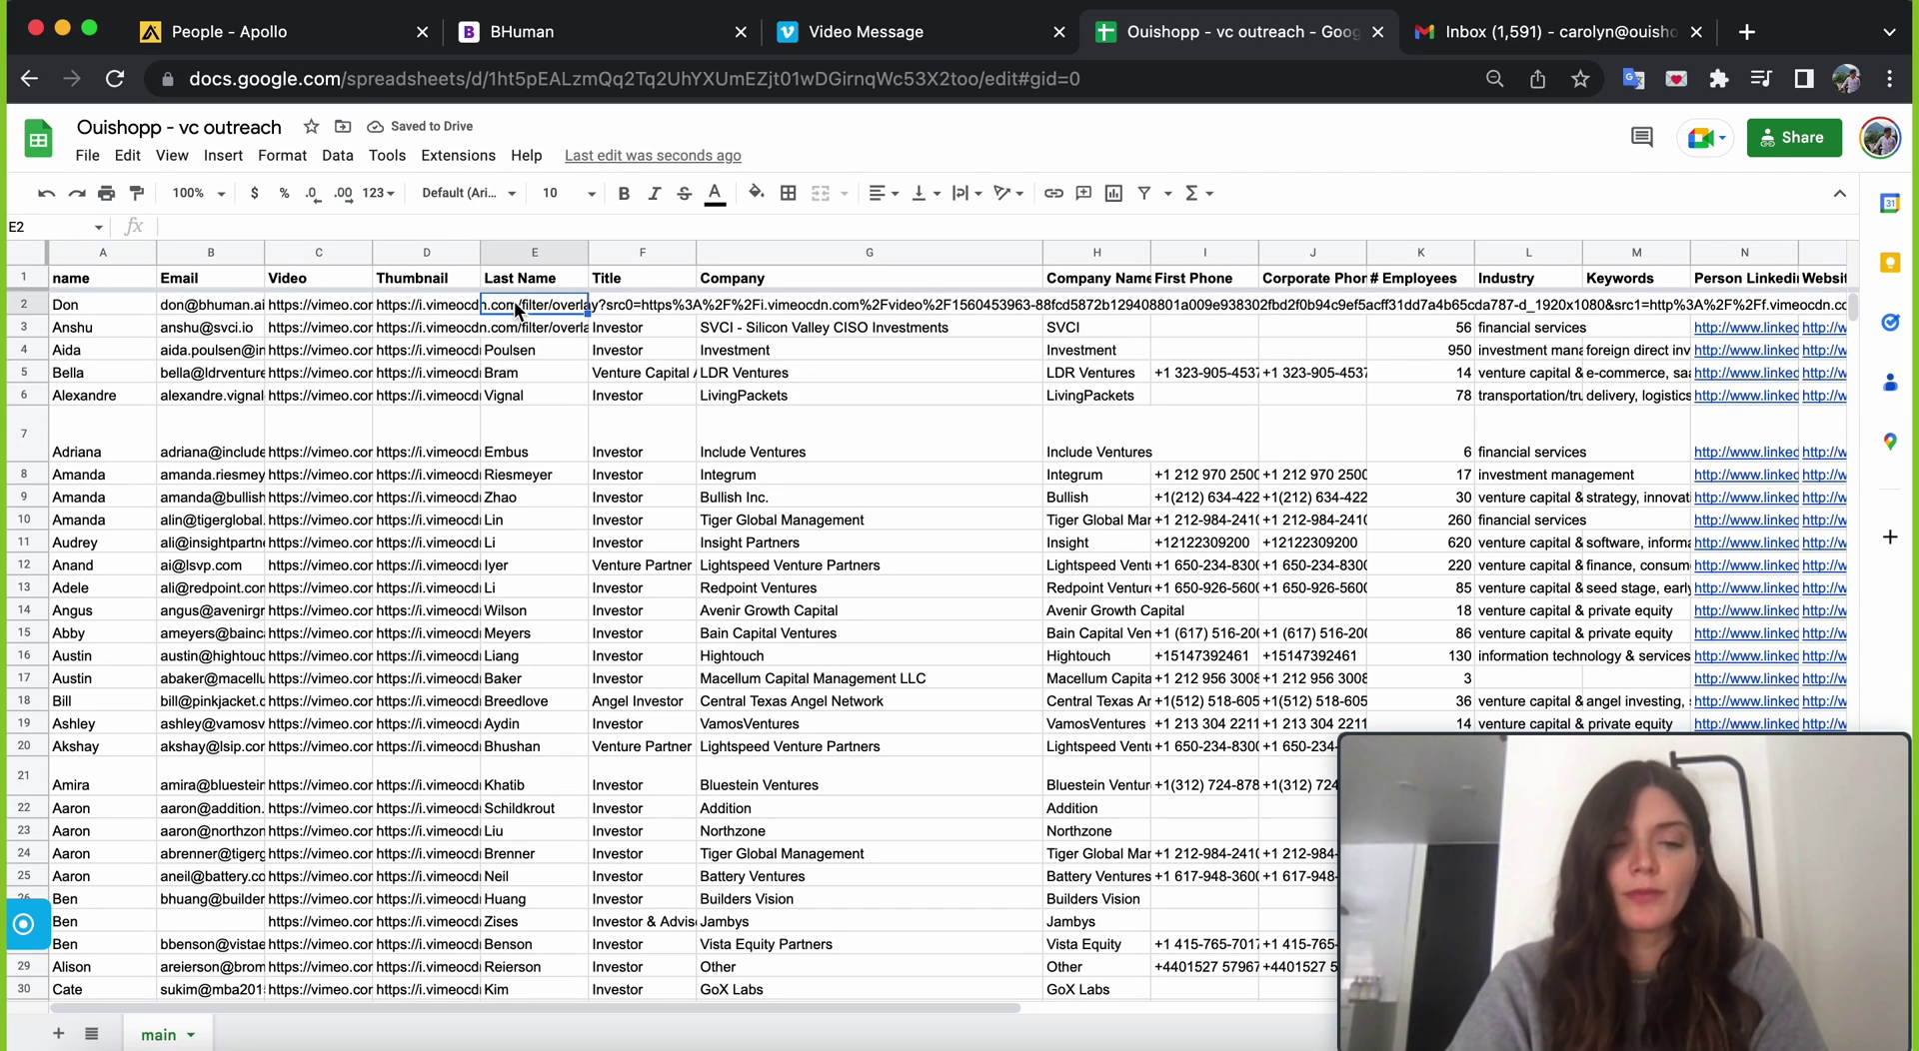
key("Return")
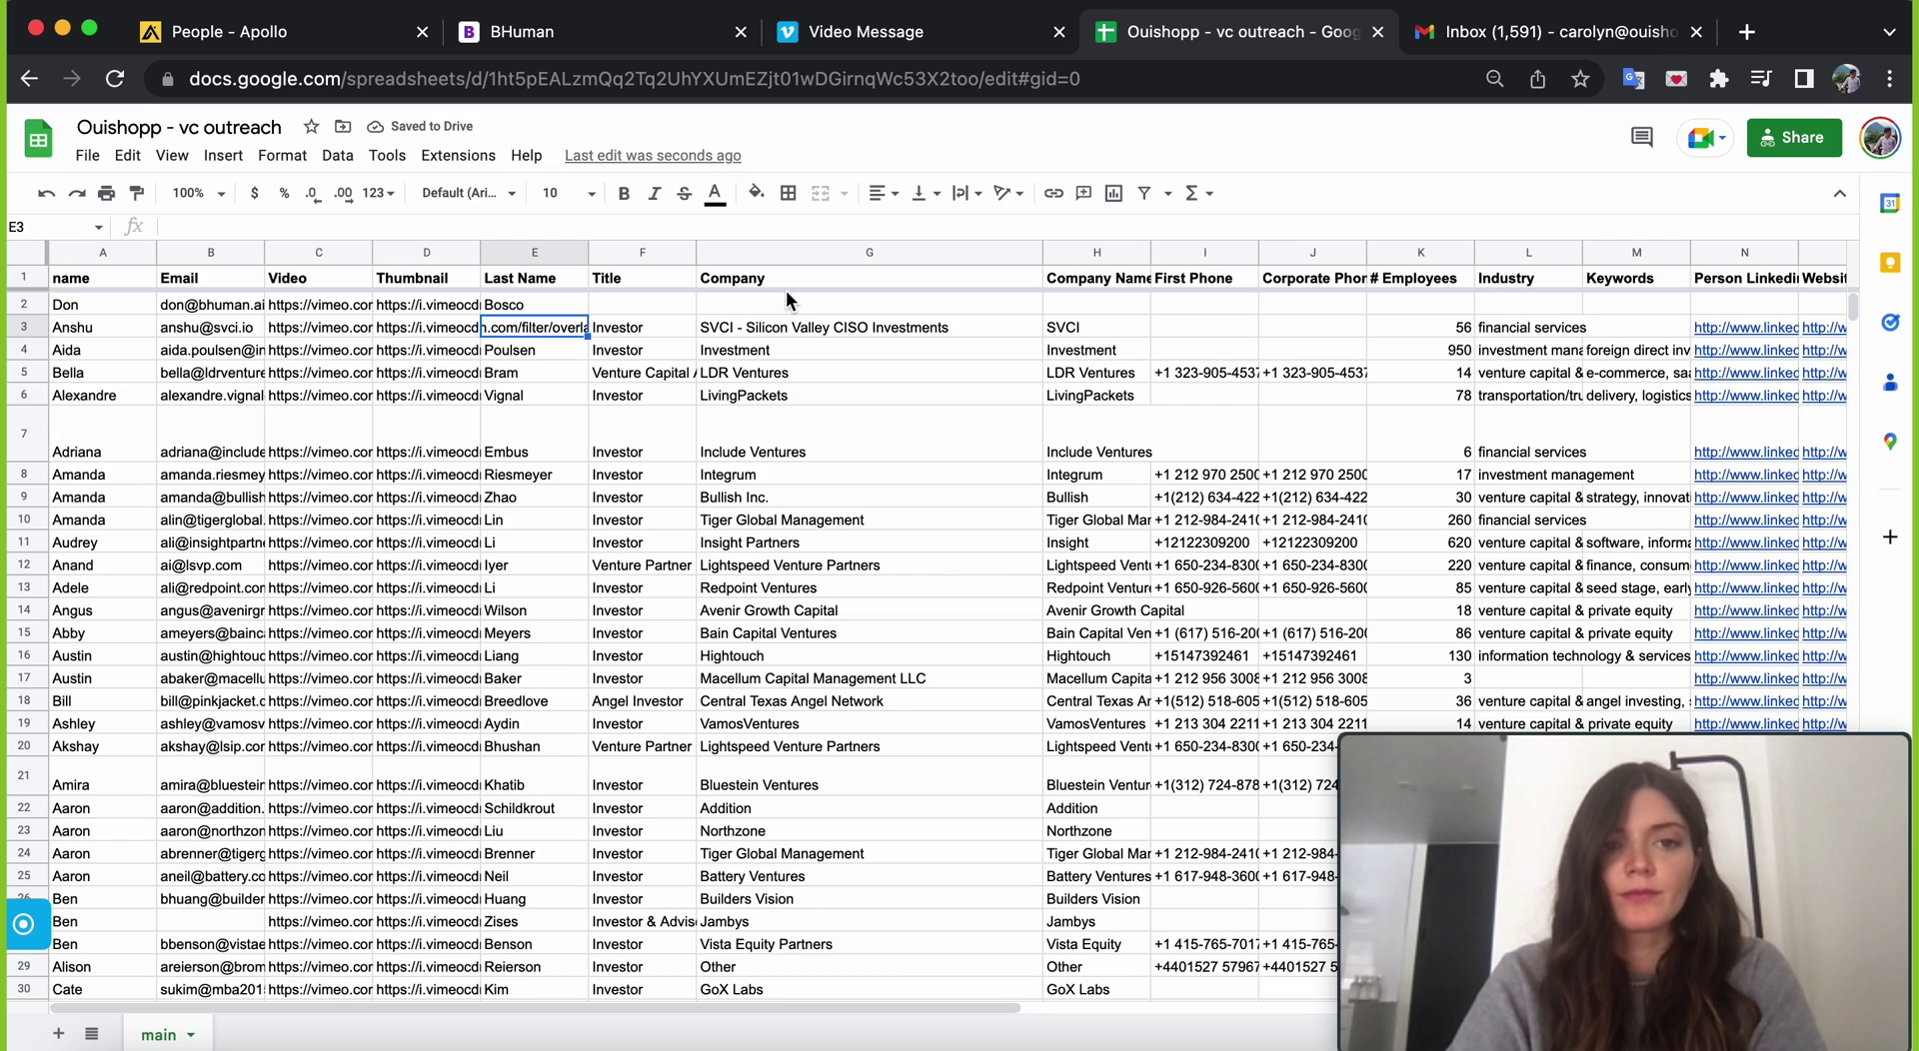
left_click(1516, 38)
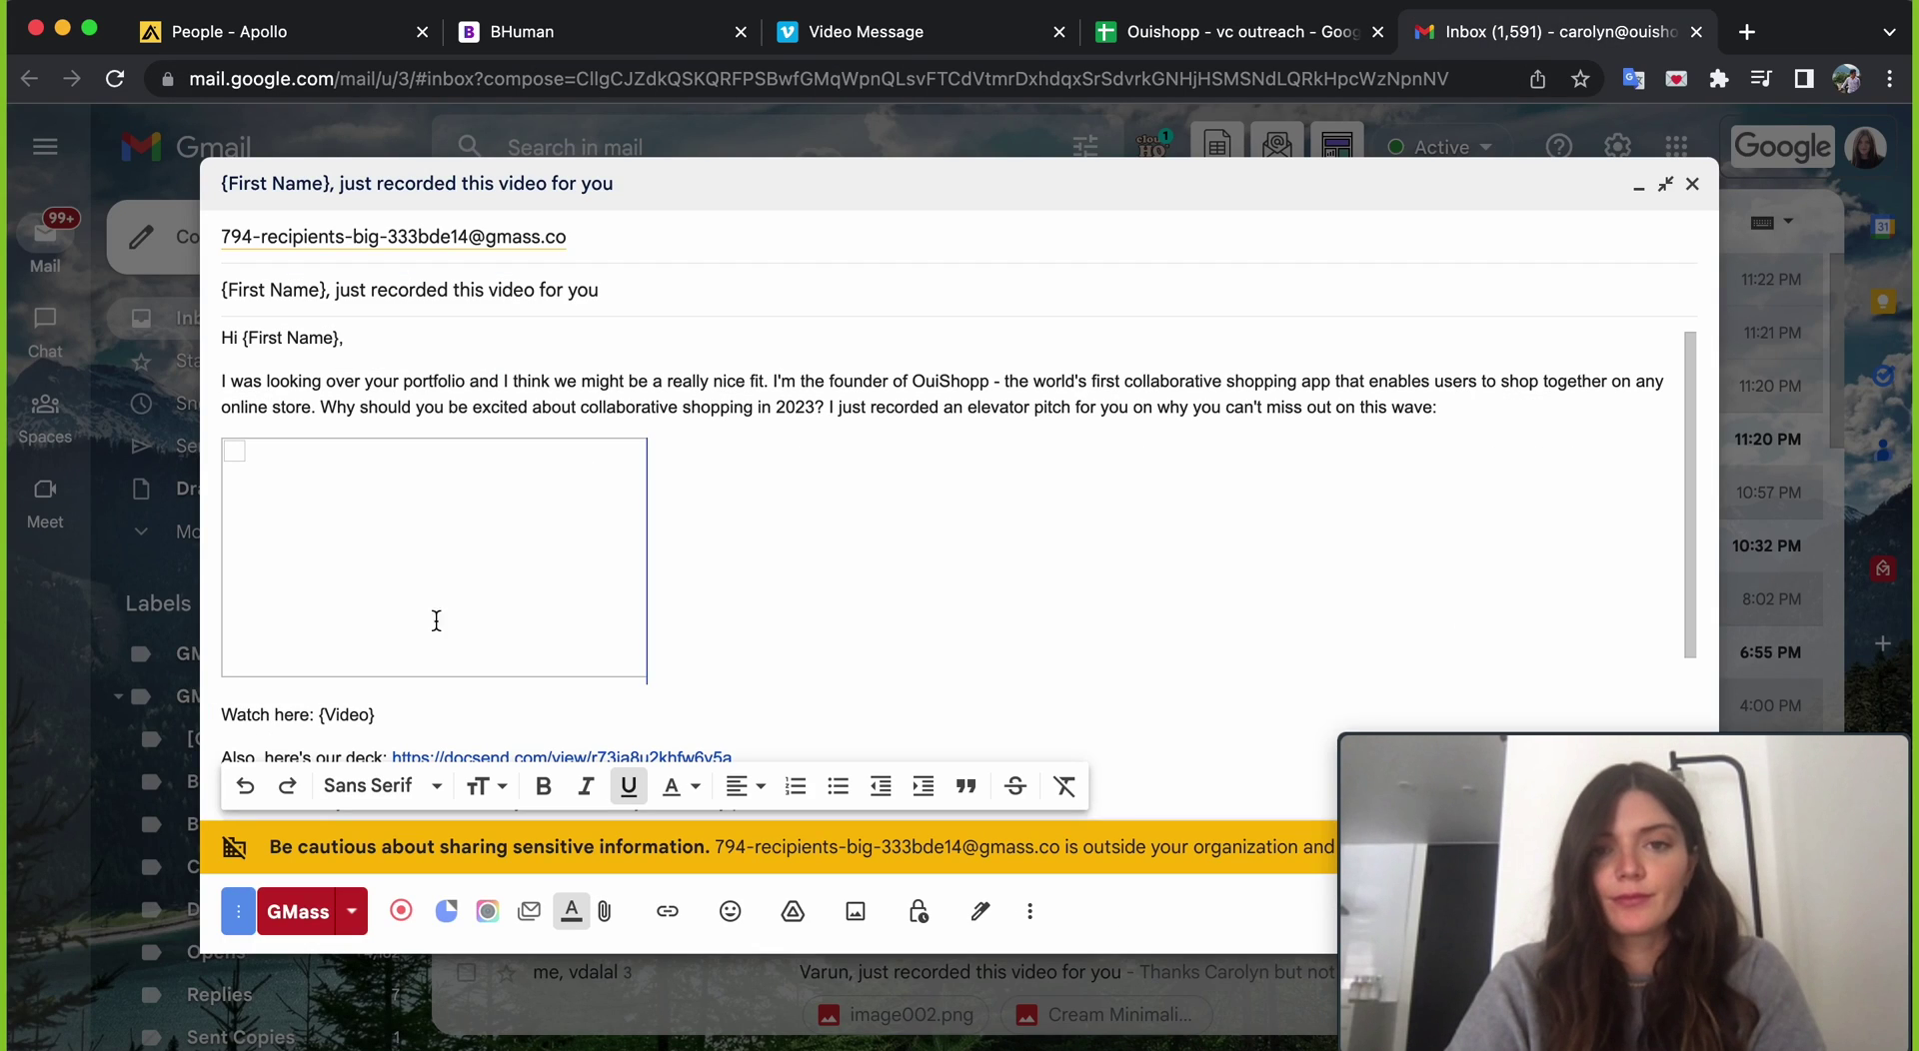
- Send a GMass test email and inspect its subject, which is missing the first name
left_click(356, 910)
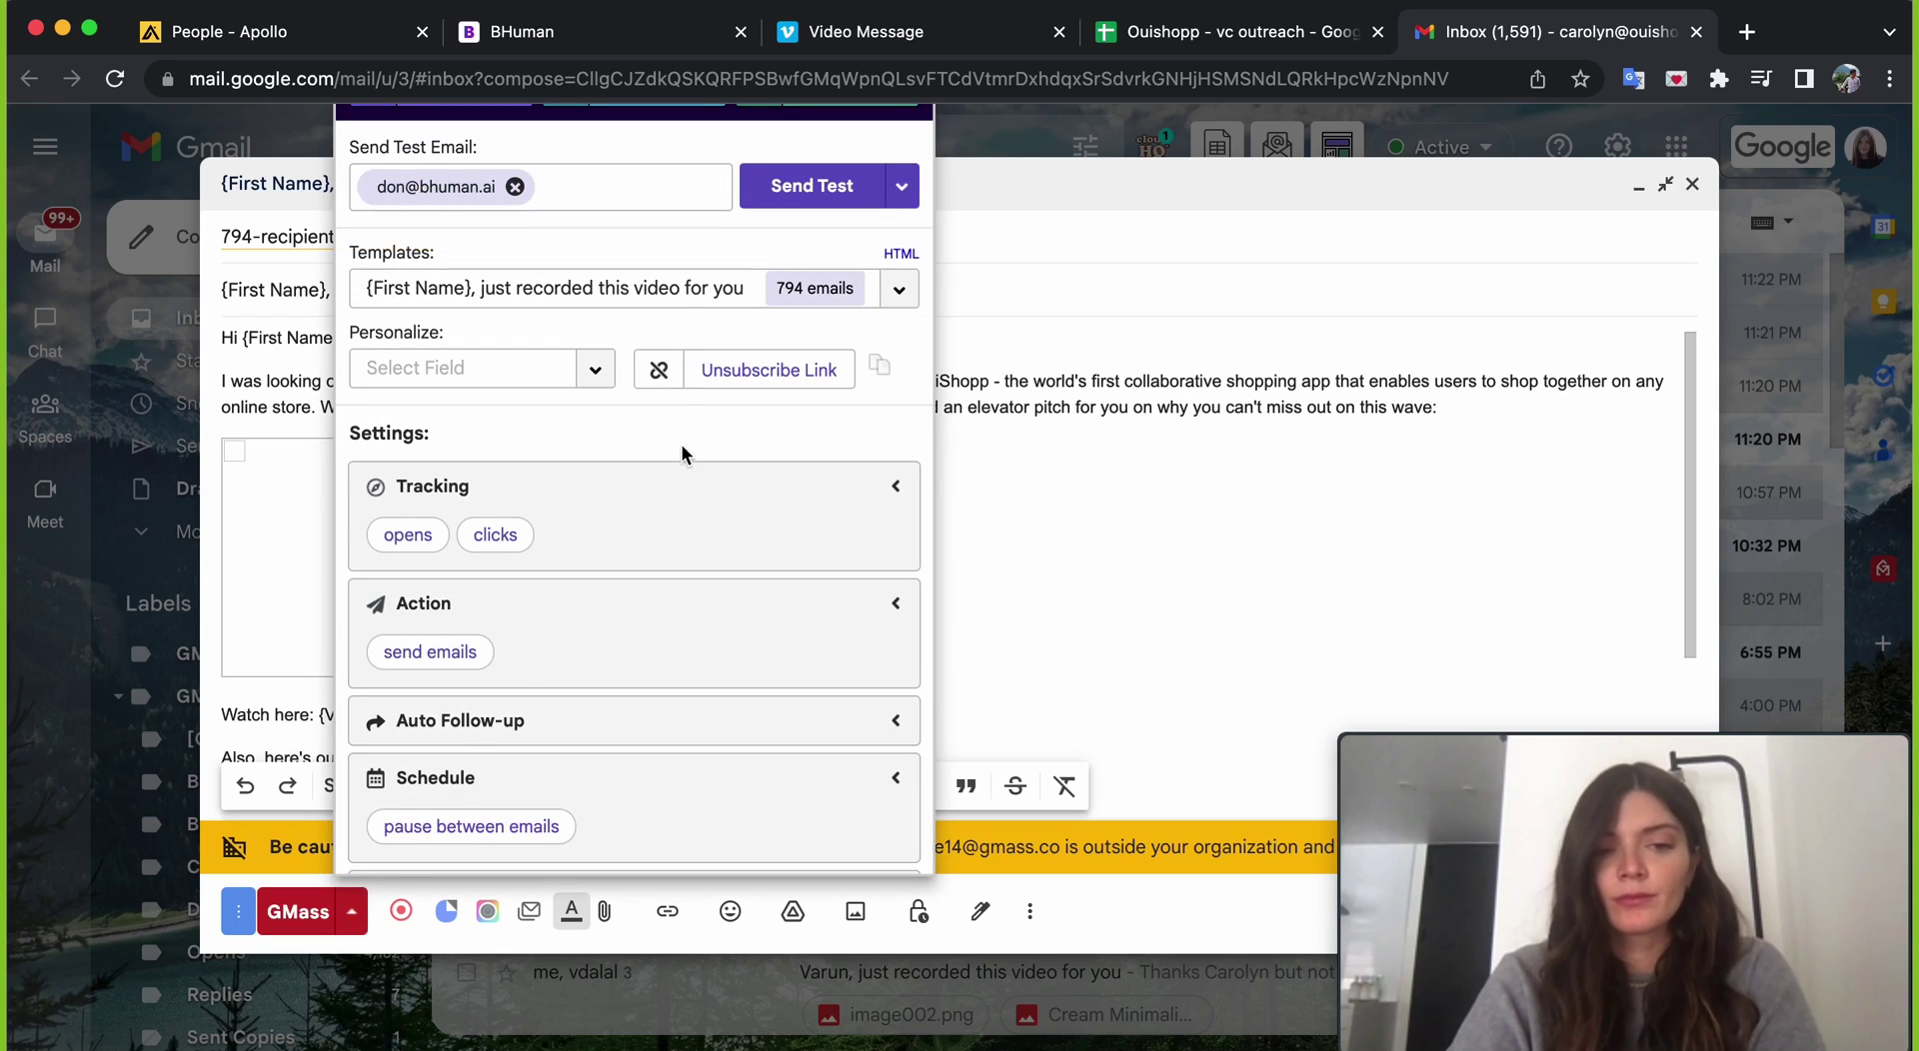
left_click(811, 198)
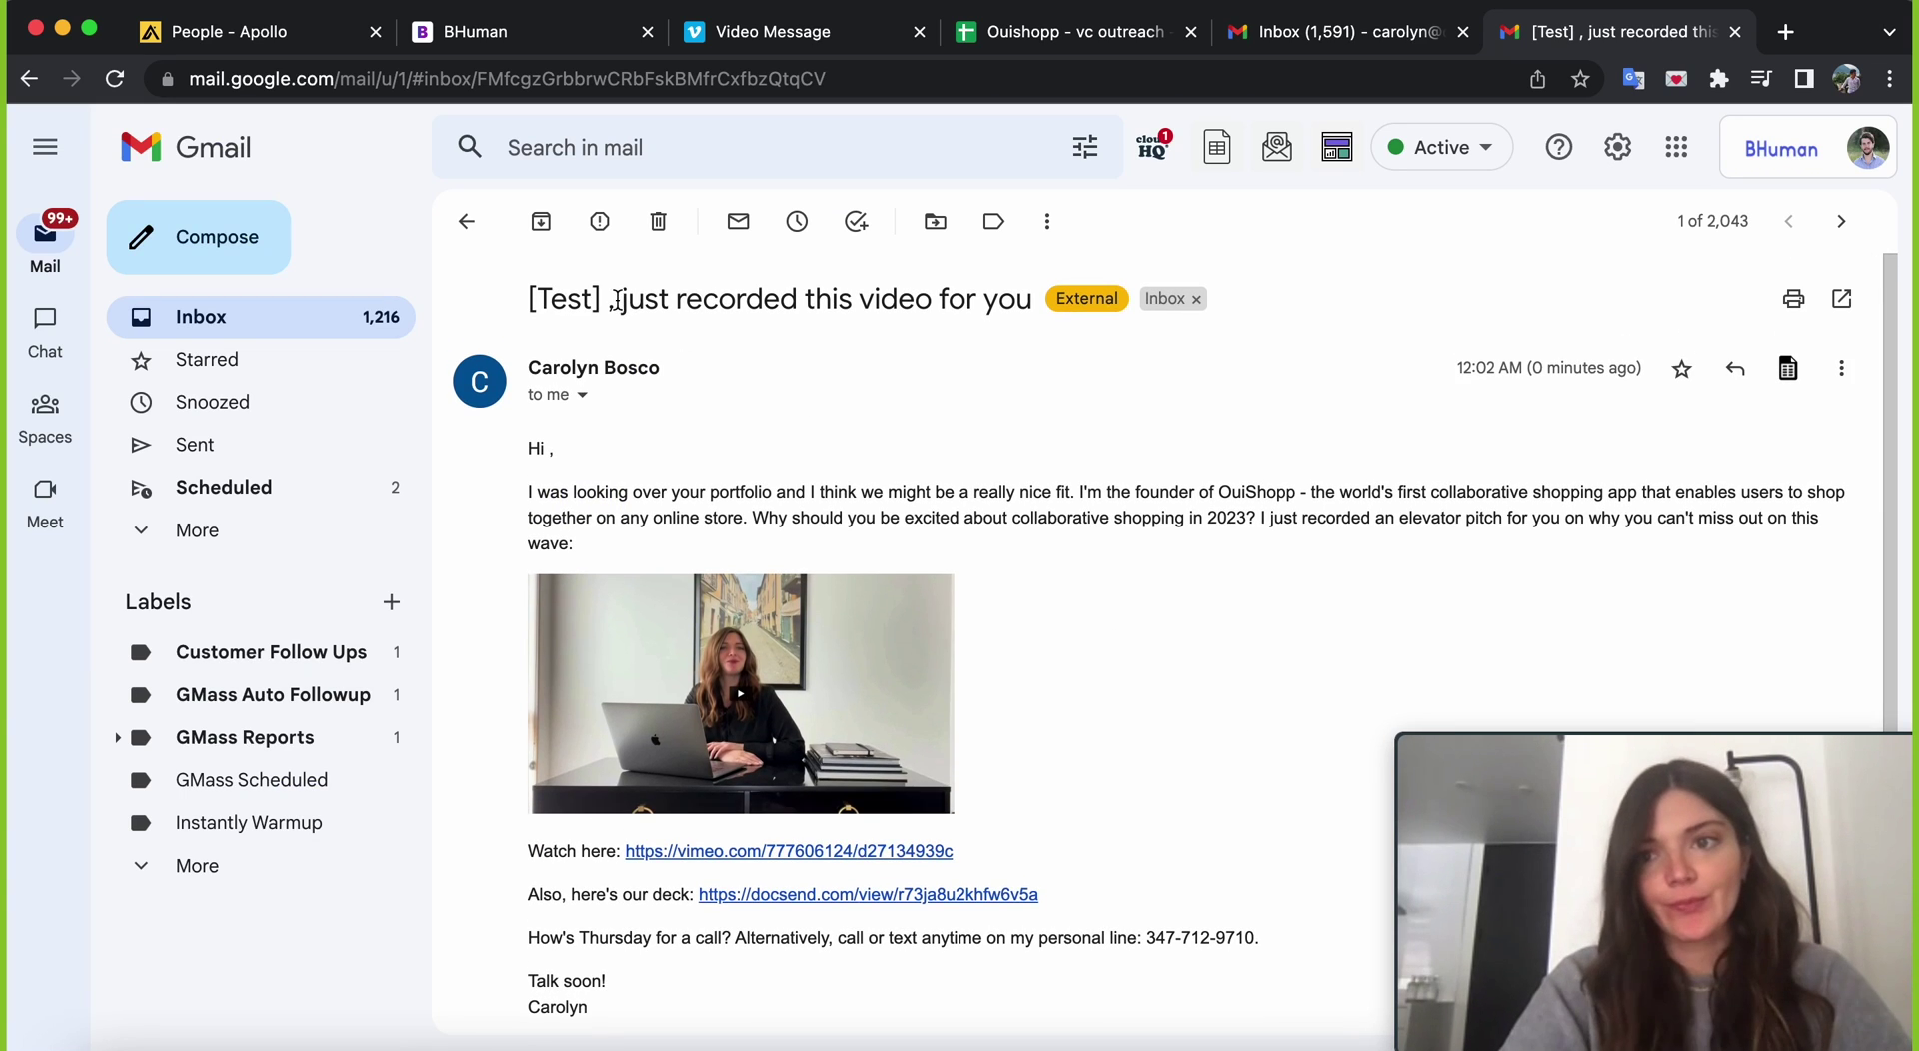
left_click_drag(616, 299, 527, 300)
left_click(558, 459)
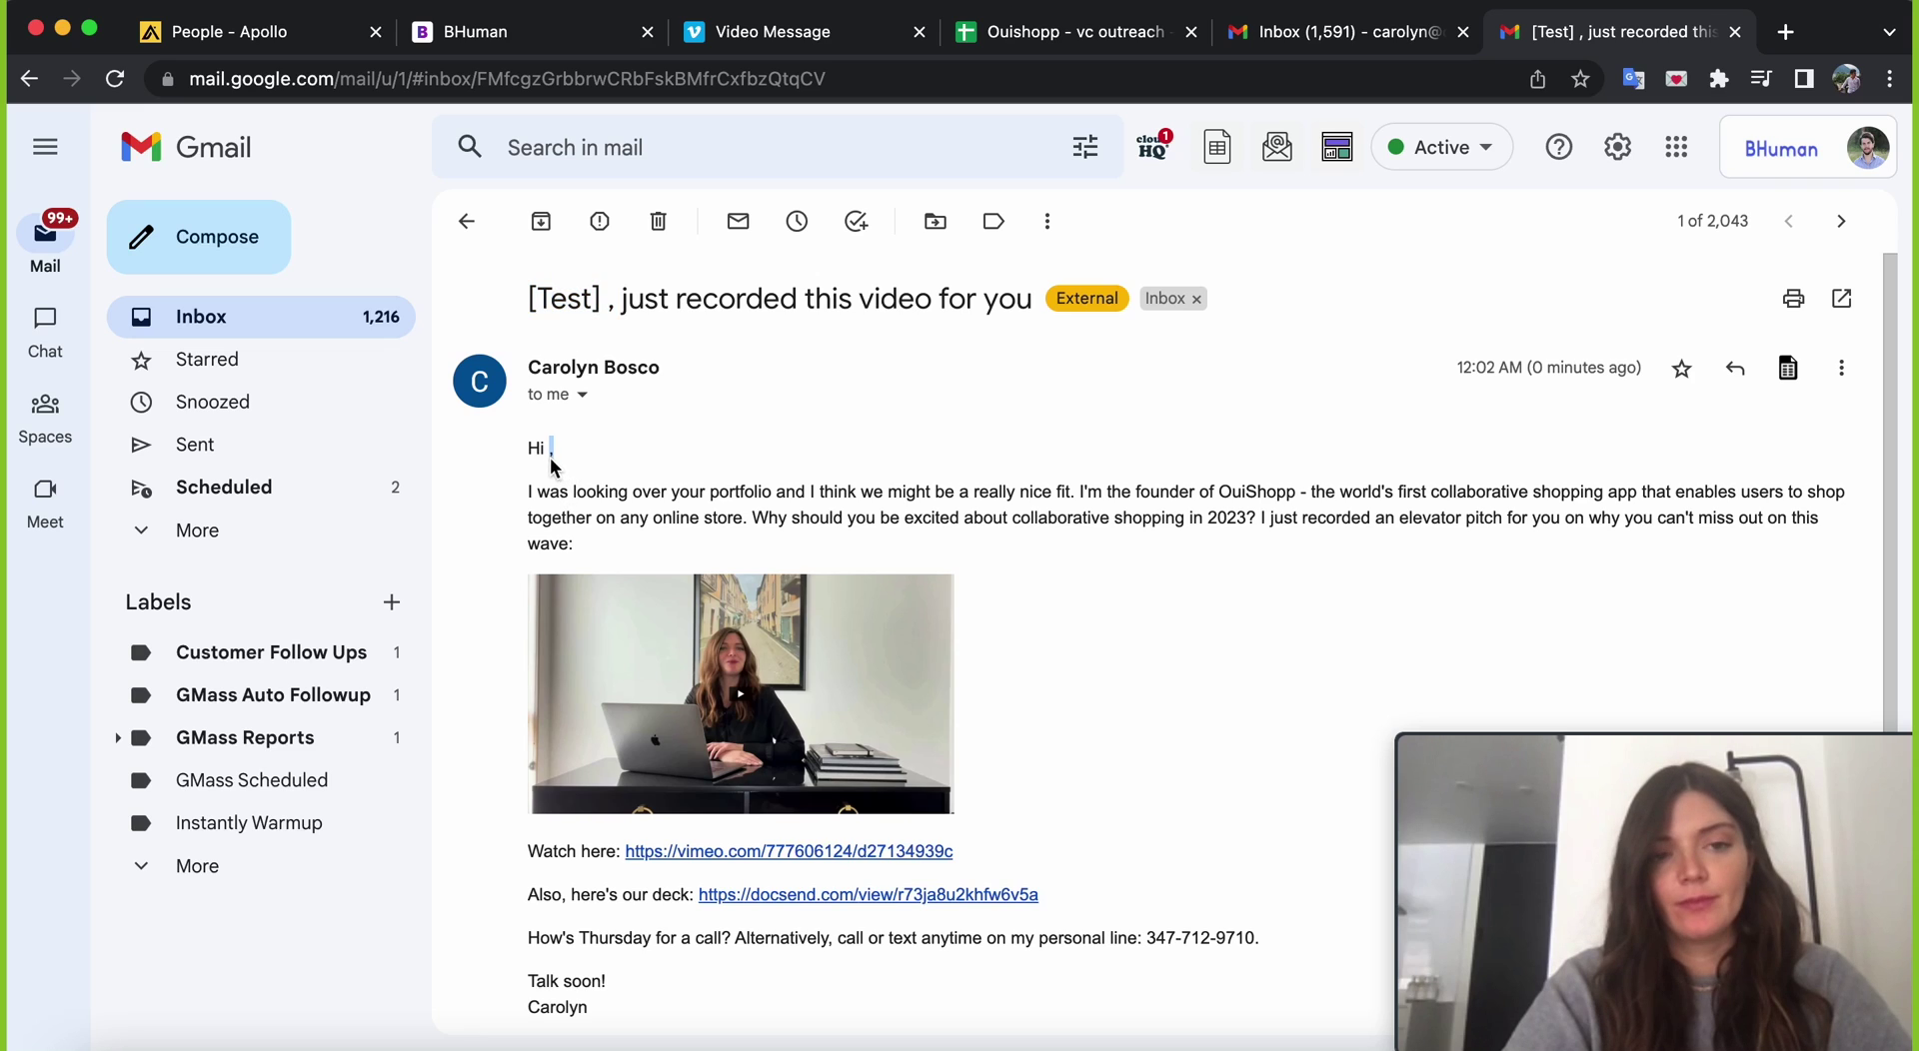
- Match the sheet's 'name' header by changing {First name} to {name} in greeting and subject
left_click(1349, 35)
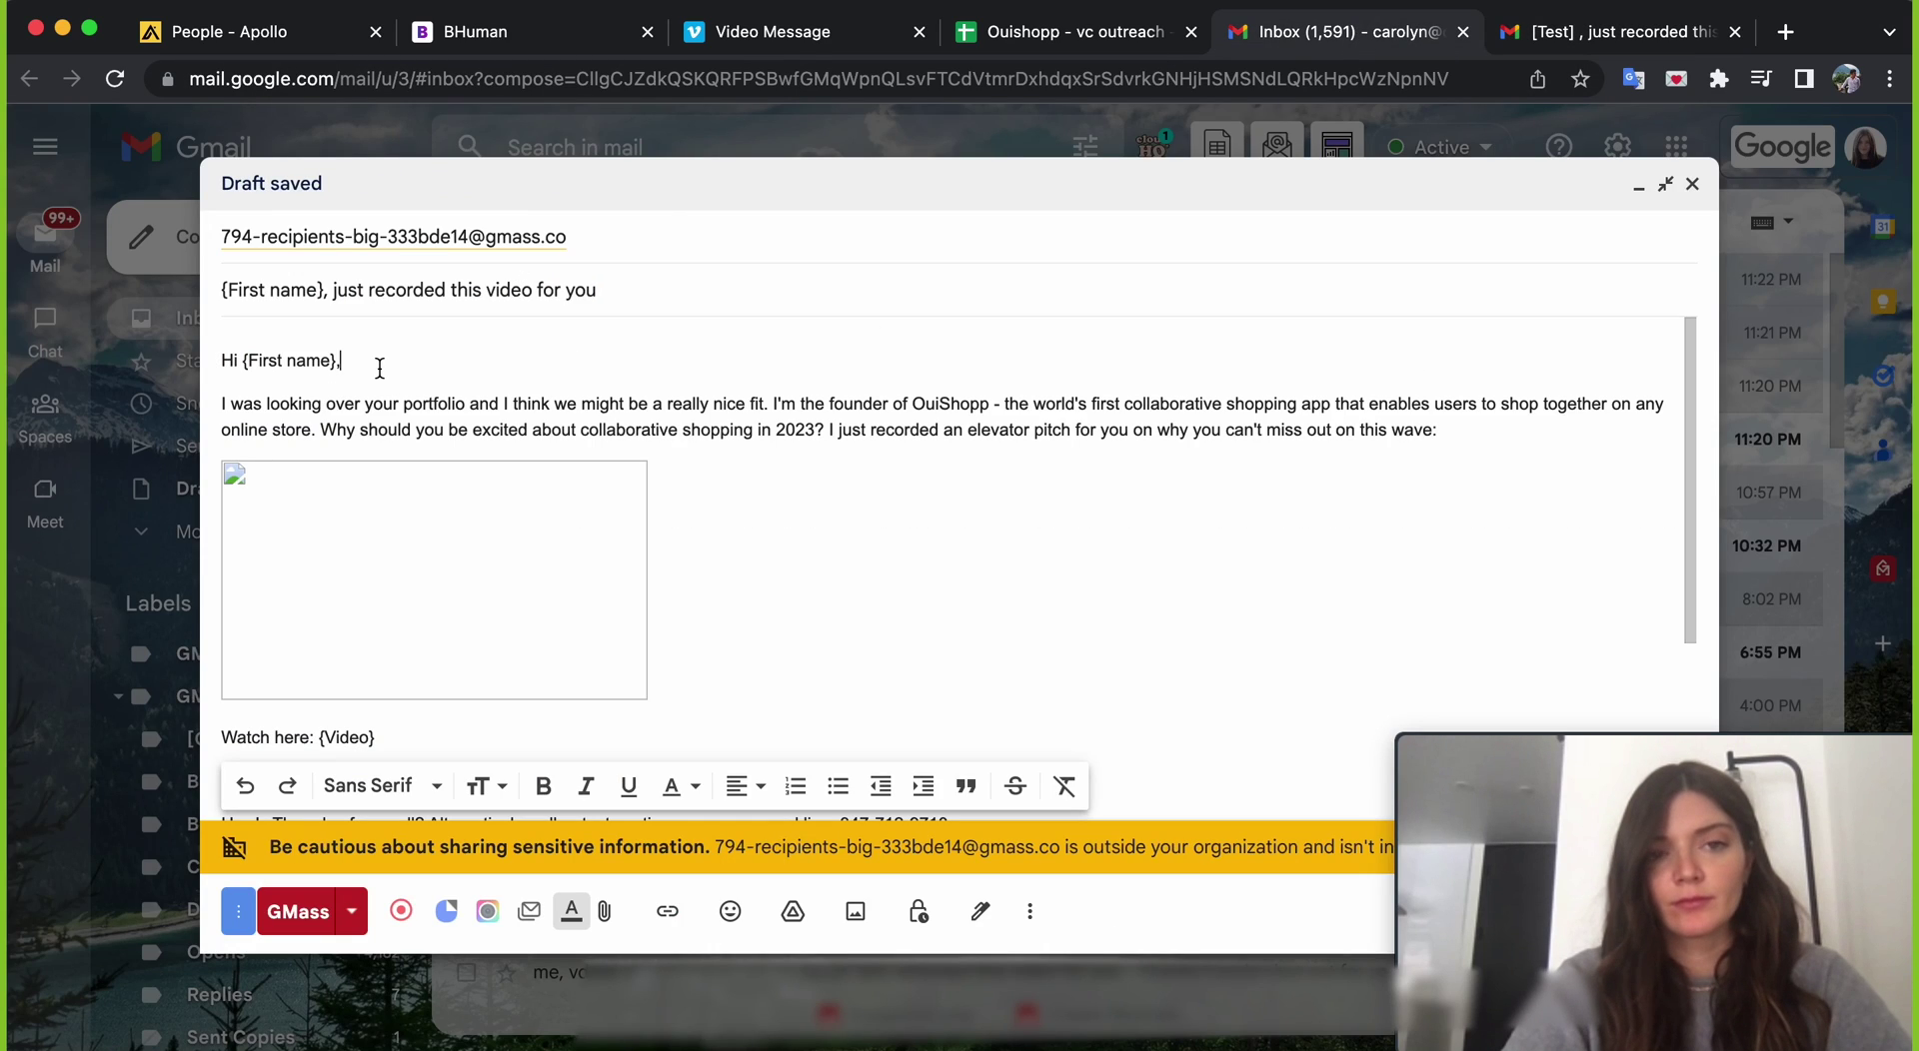
left_click_drag(379, 368, 222, 375)
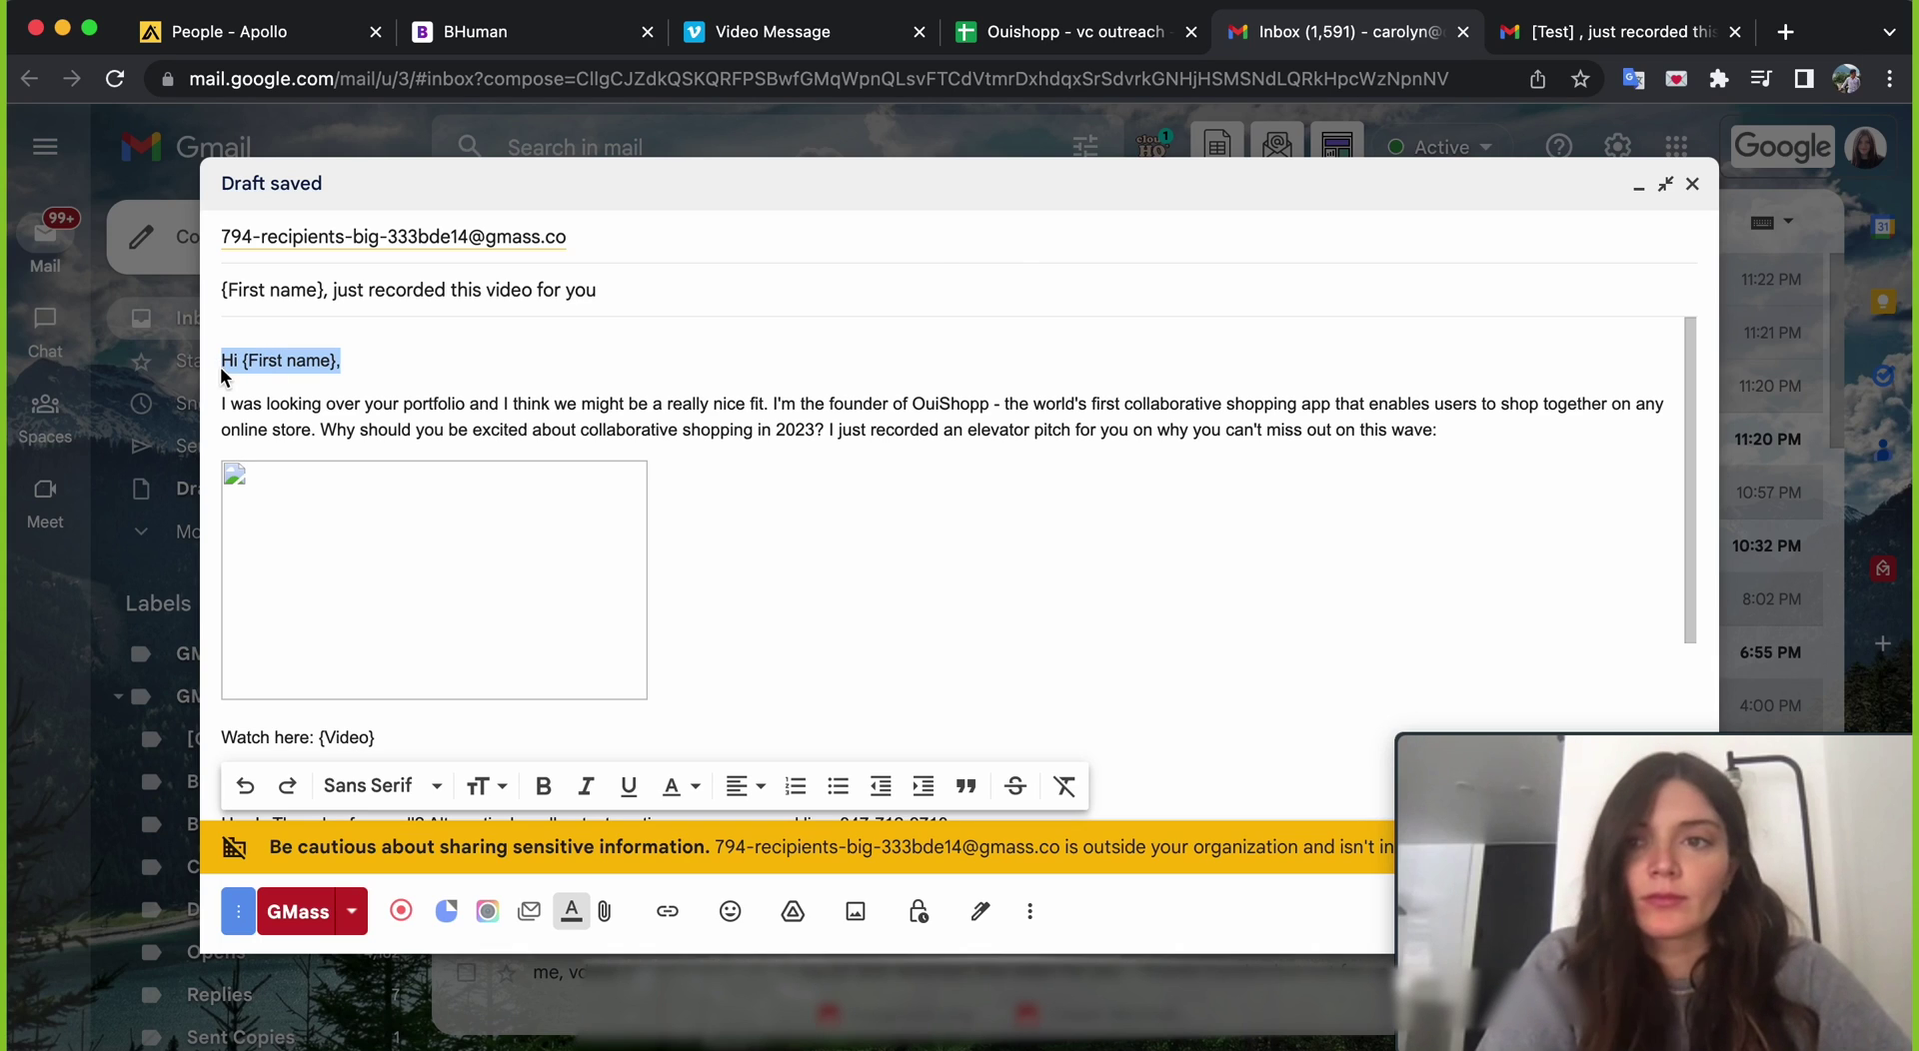
left_click(1052, 46)
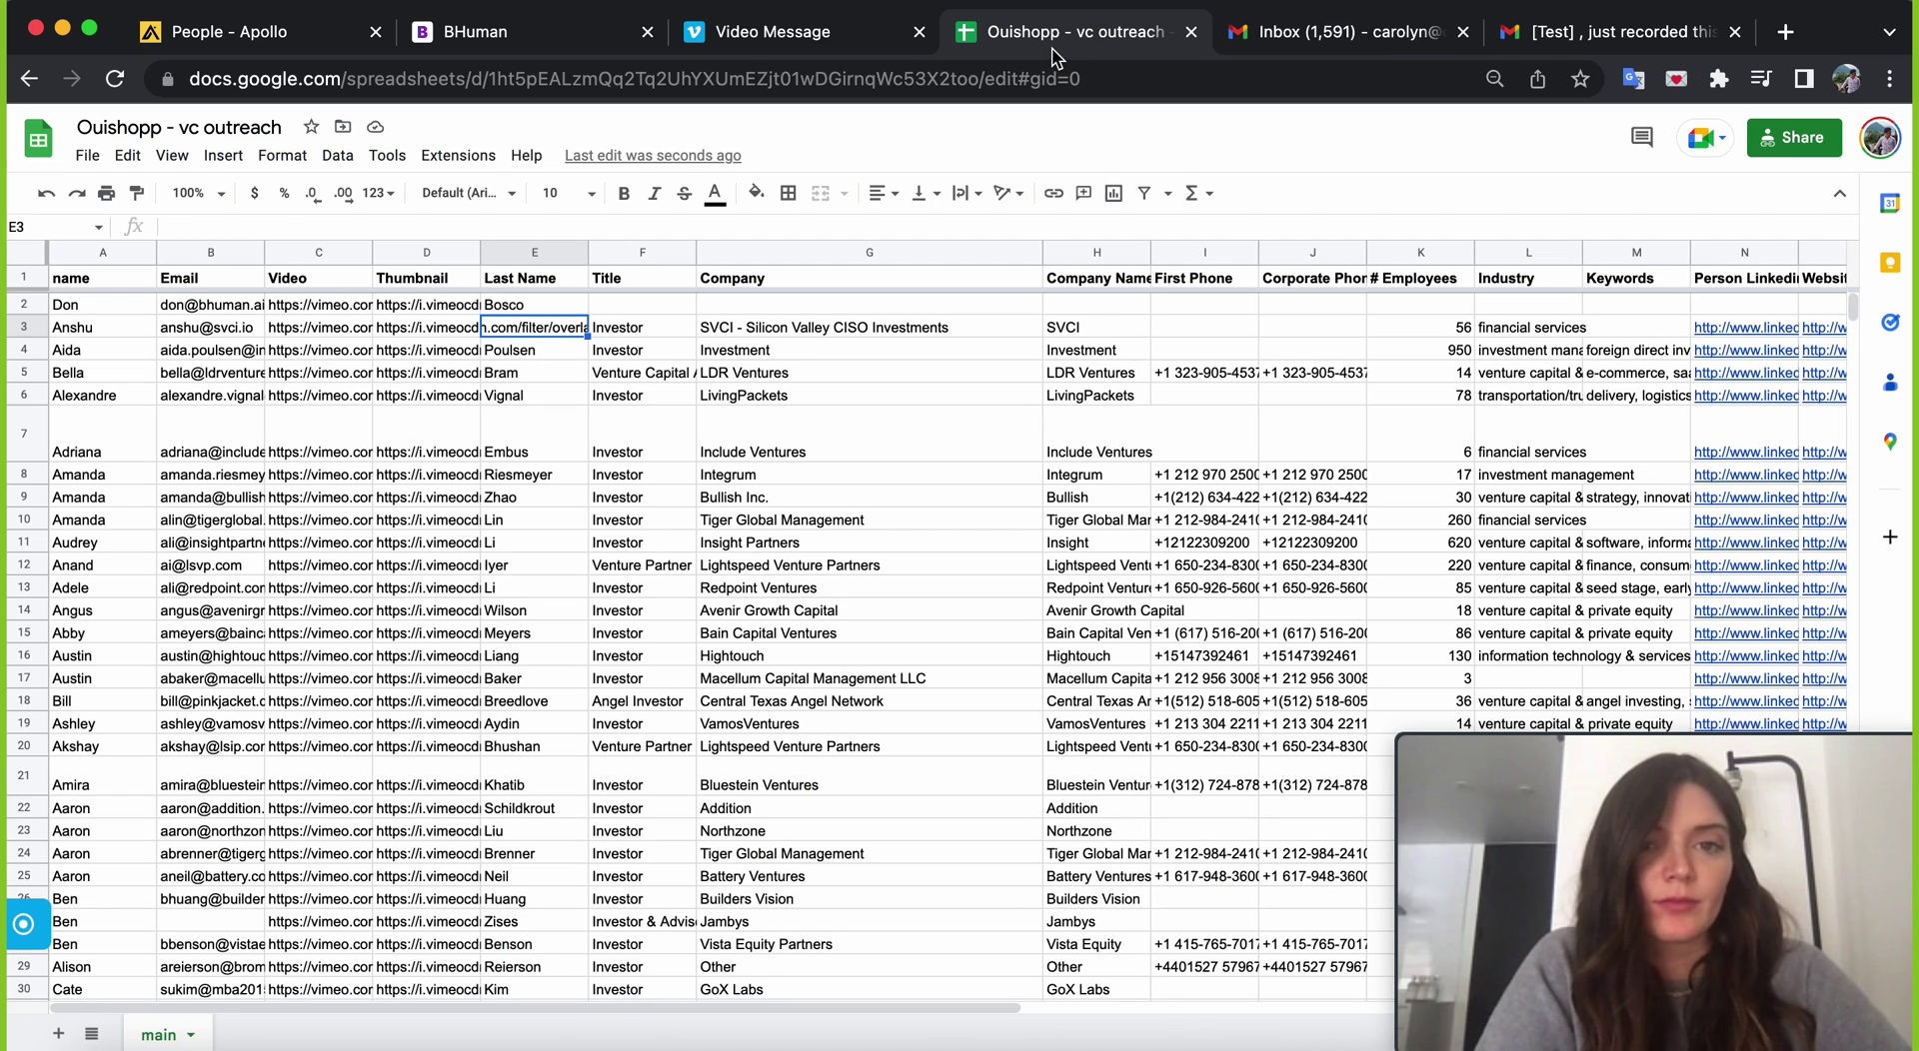
left_click(114, 283)
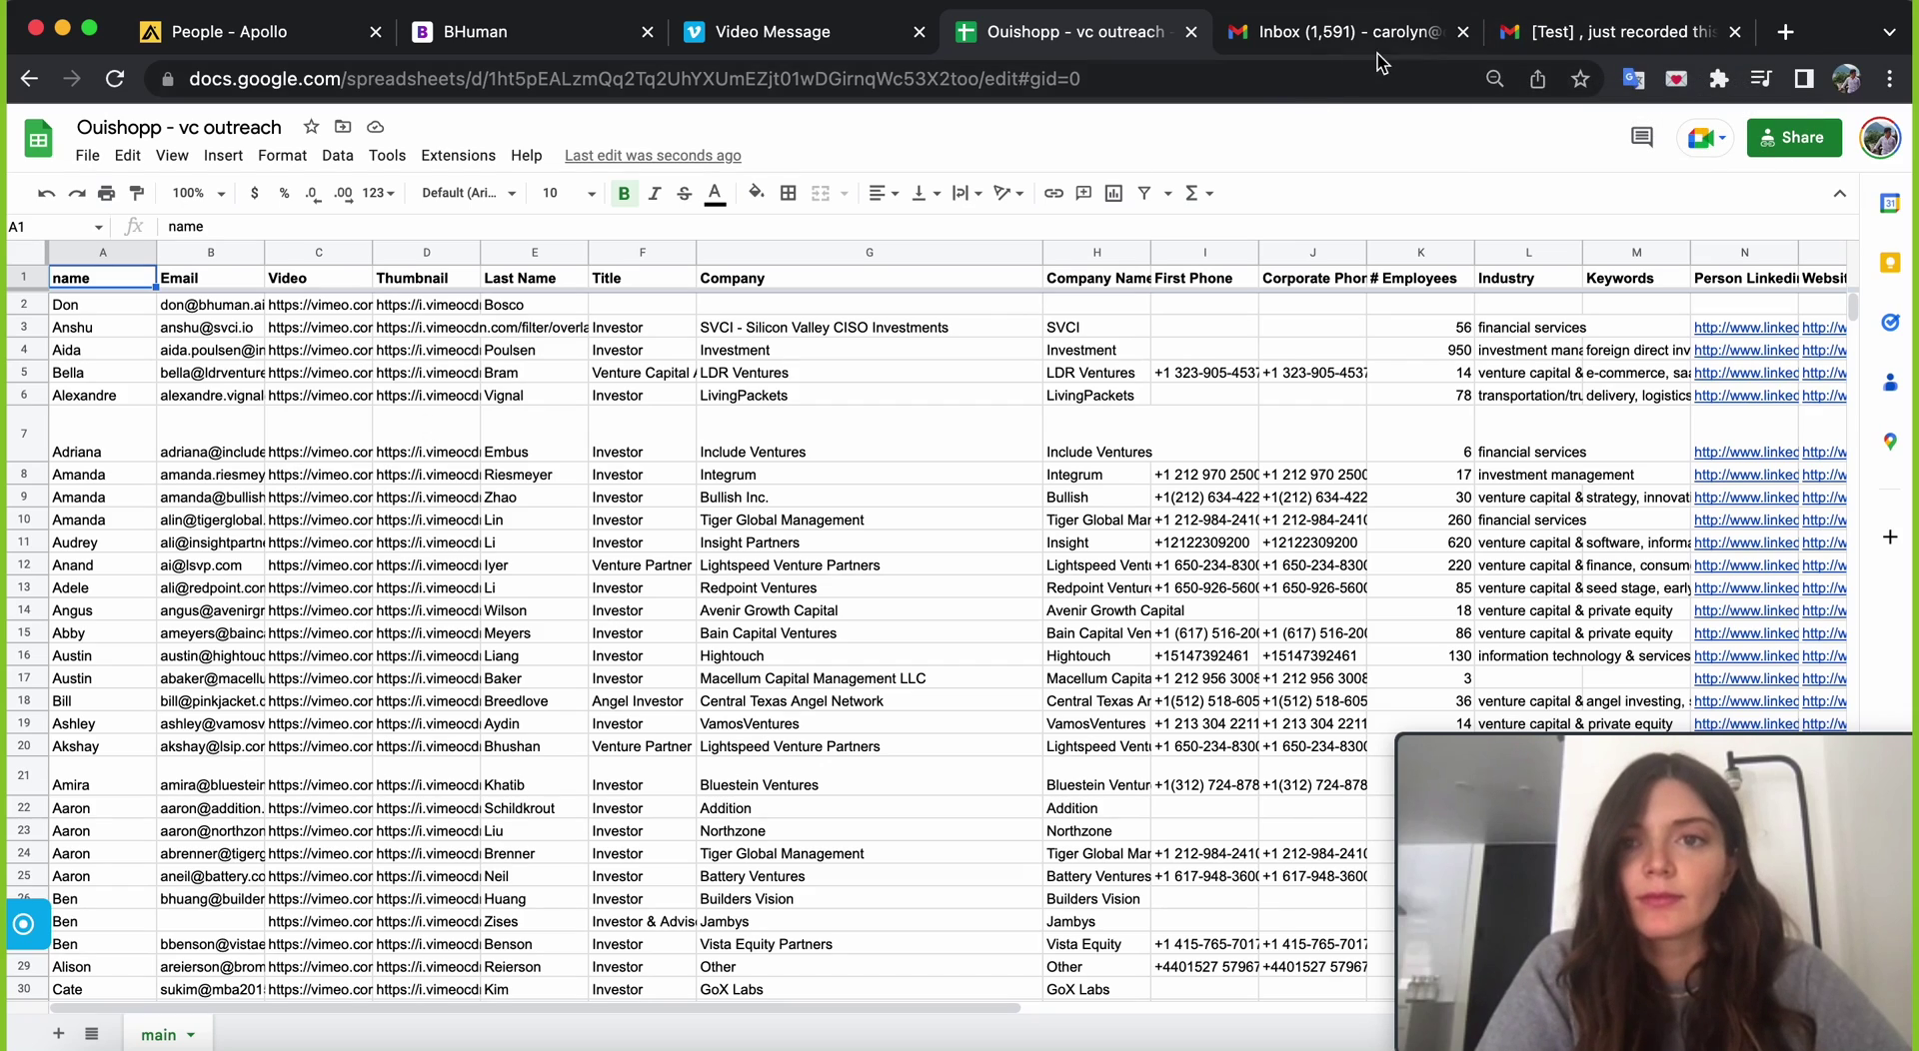
left_click(1431, 34)
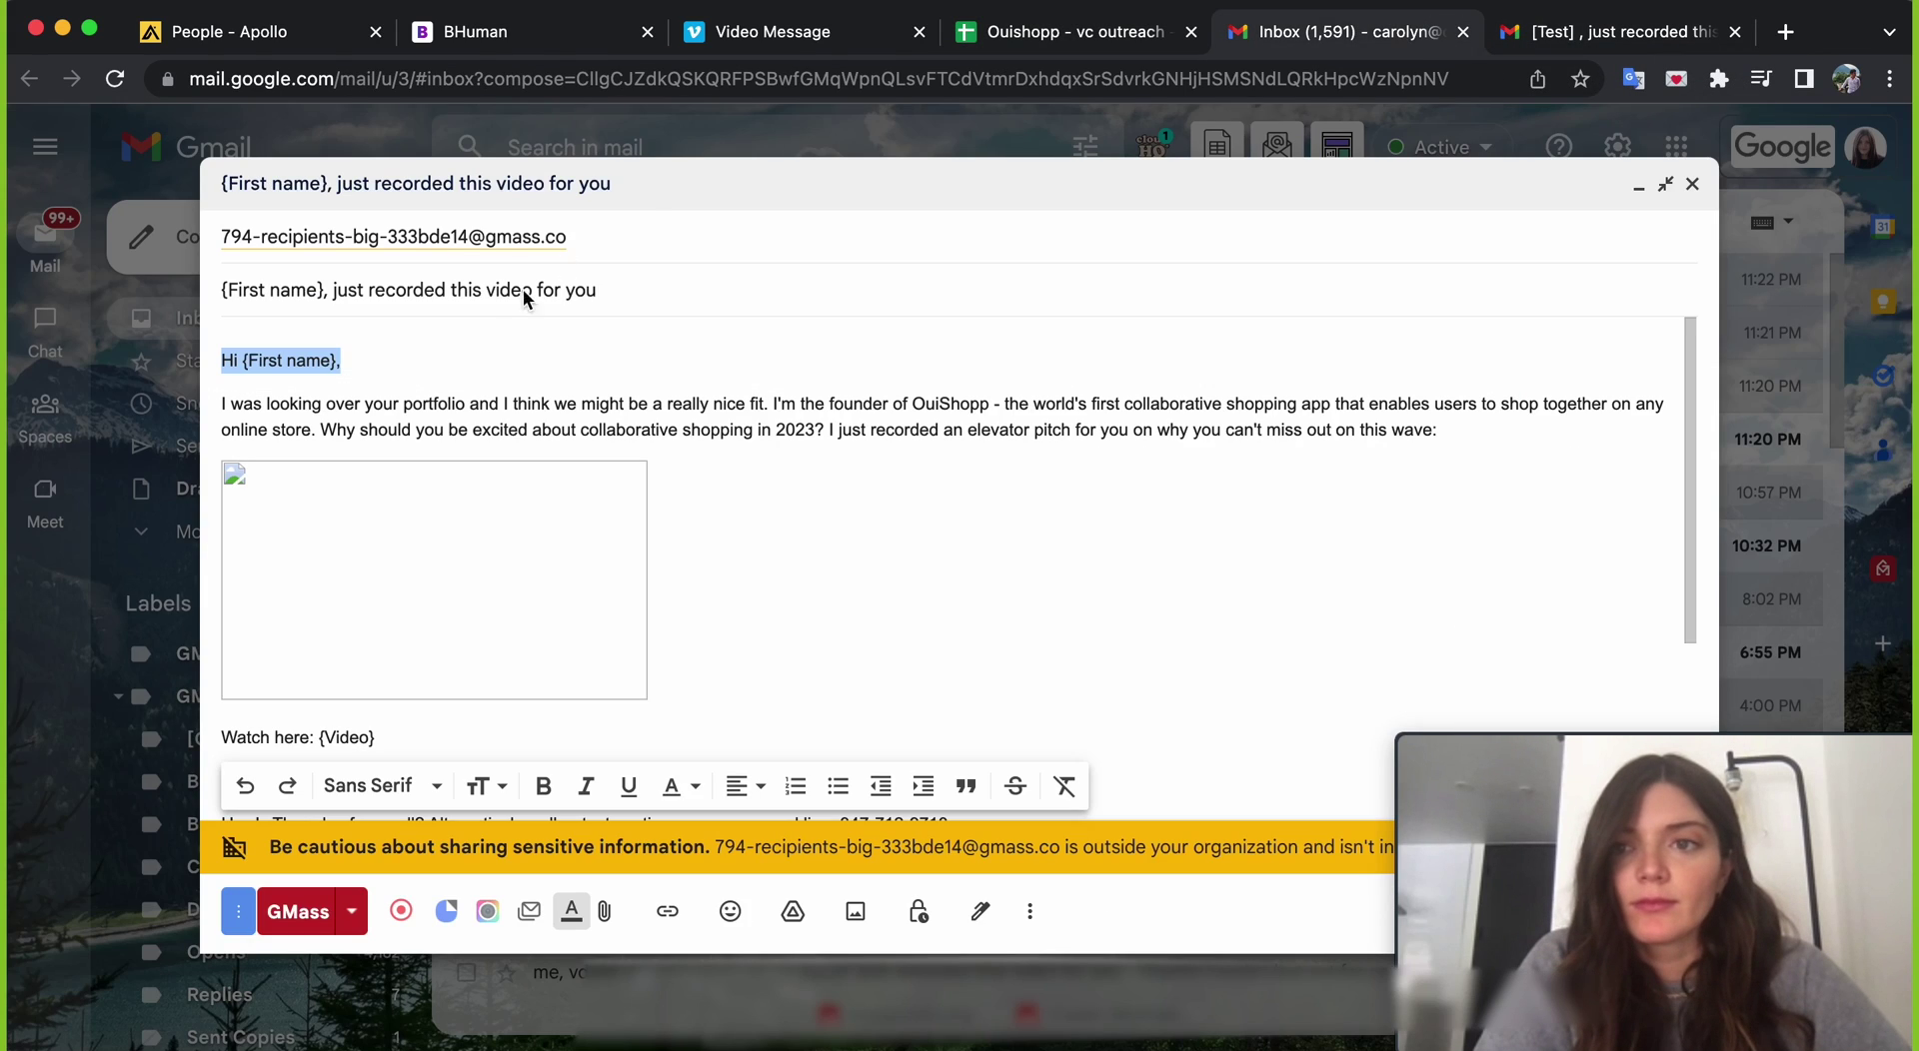
left_click(287, 362)
key("BackSpace")
key("BackSpace")
key("BackSpace")
key("BackSpace")
key("BackSpace")
key("BackSpace")
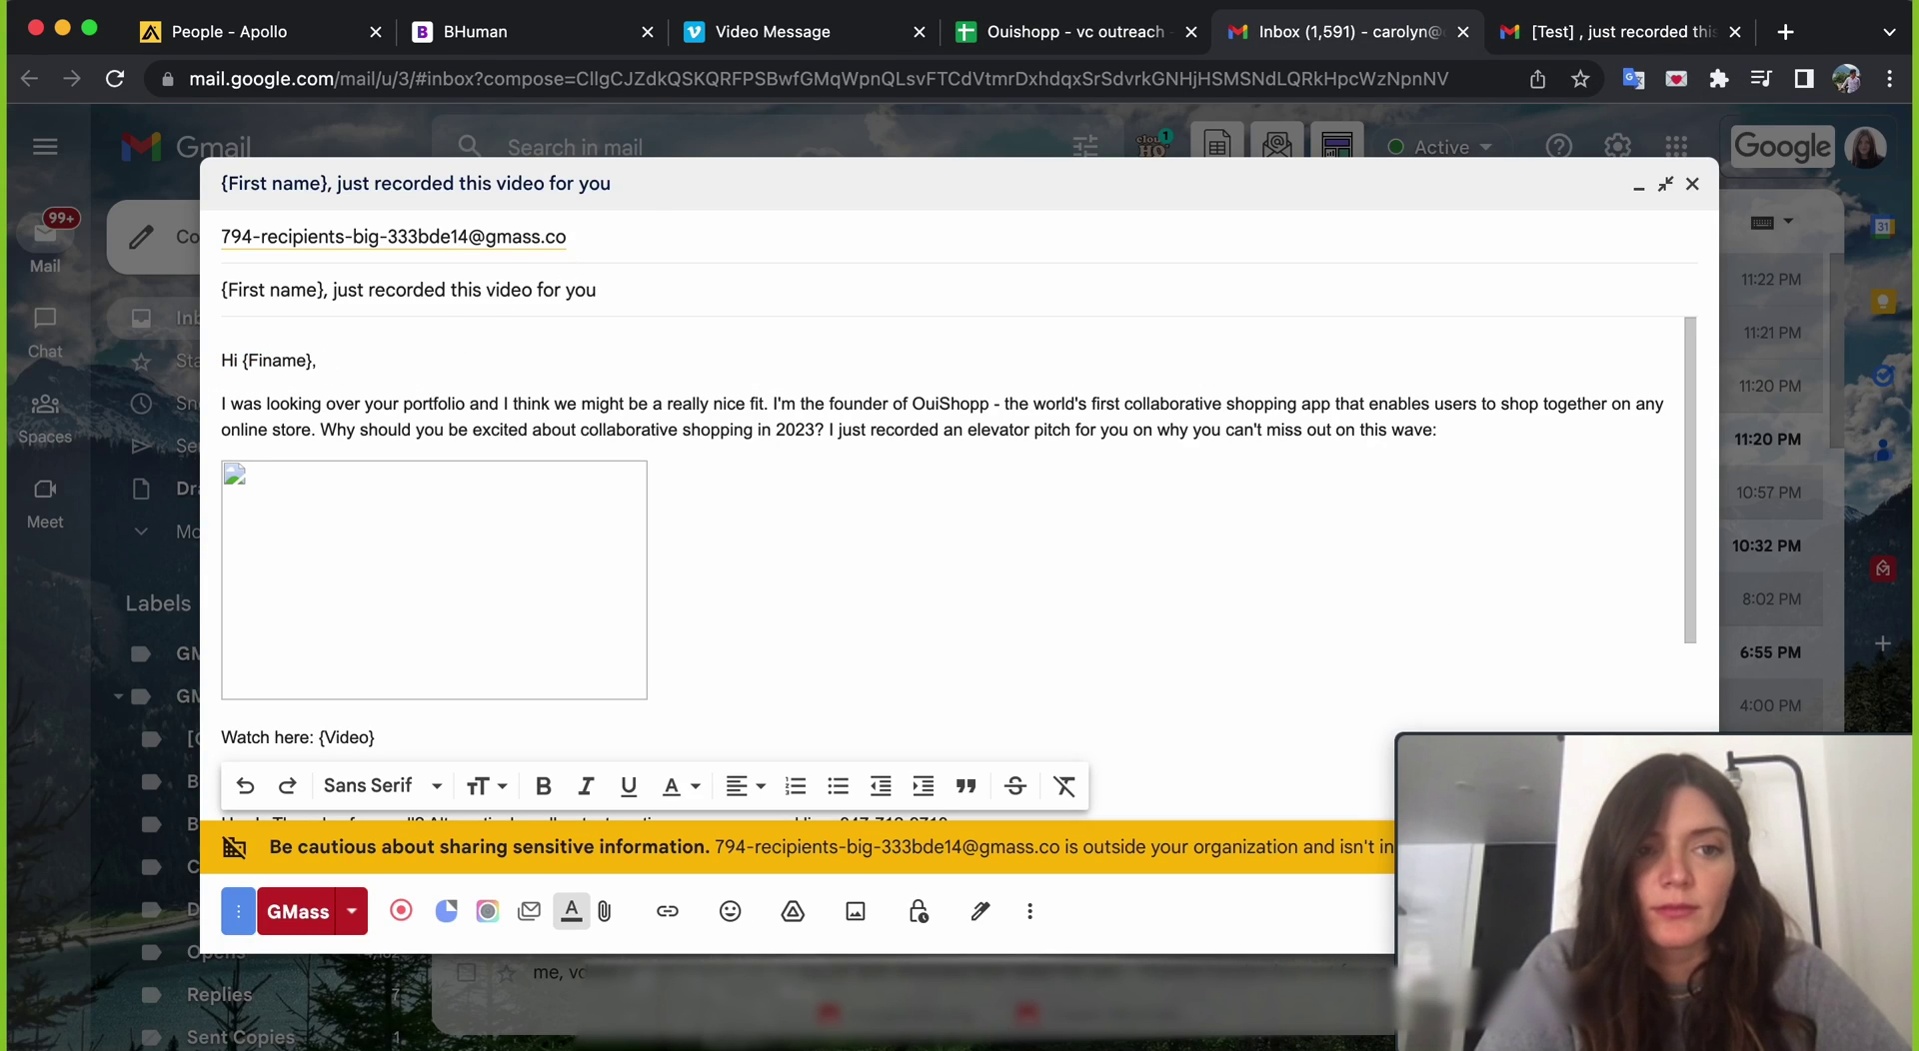
left_click_drag(275, 293, 230, 293)
key("BackSpace")
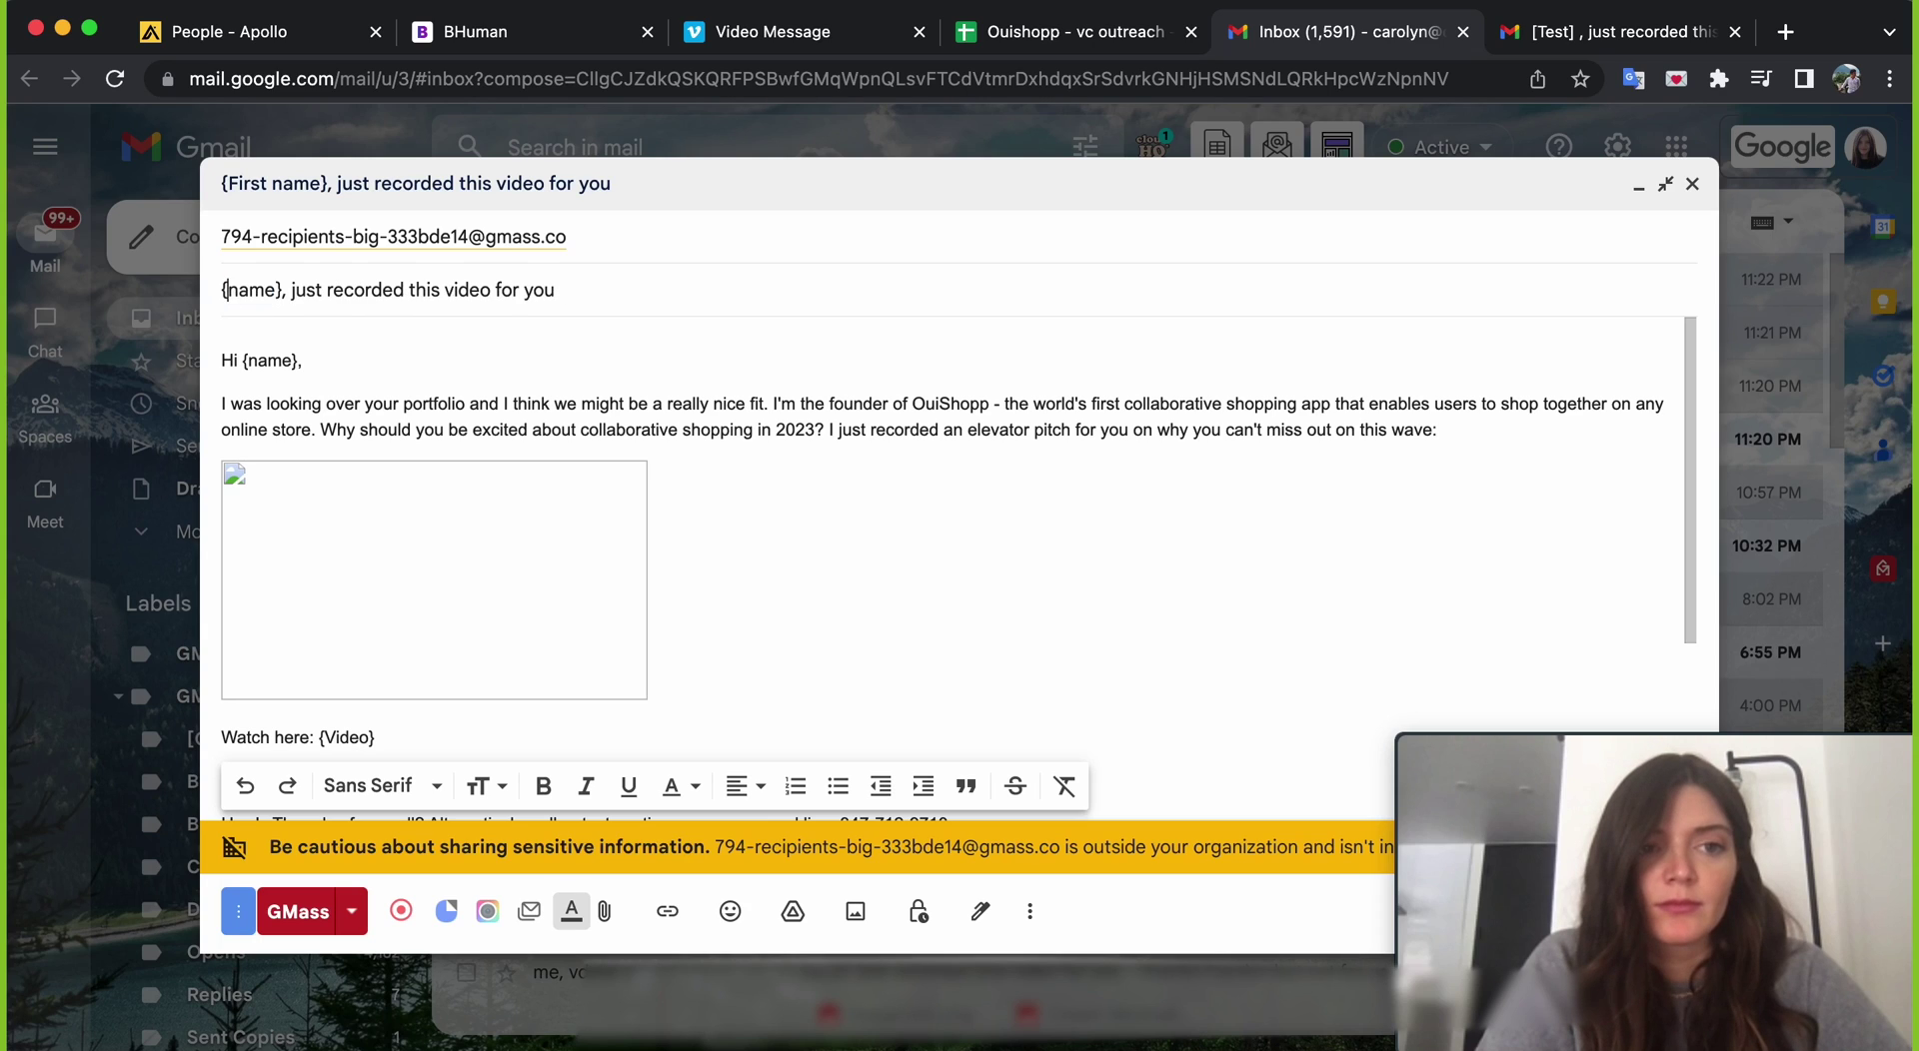
key("Tab")
left_click(352, 912)
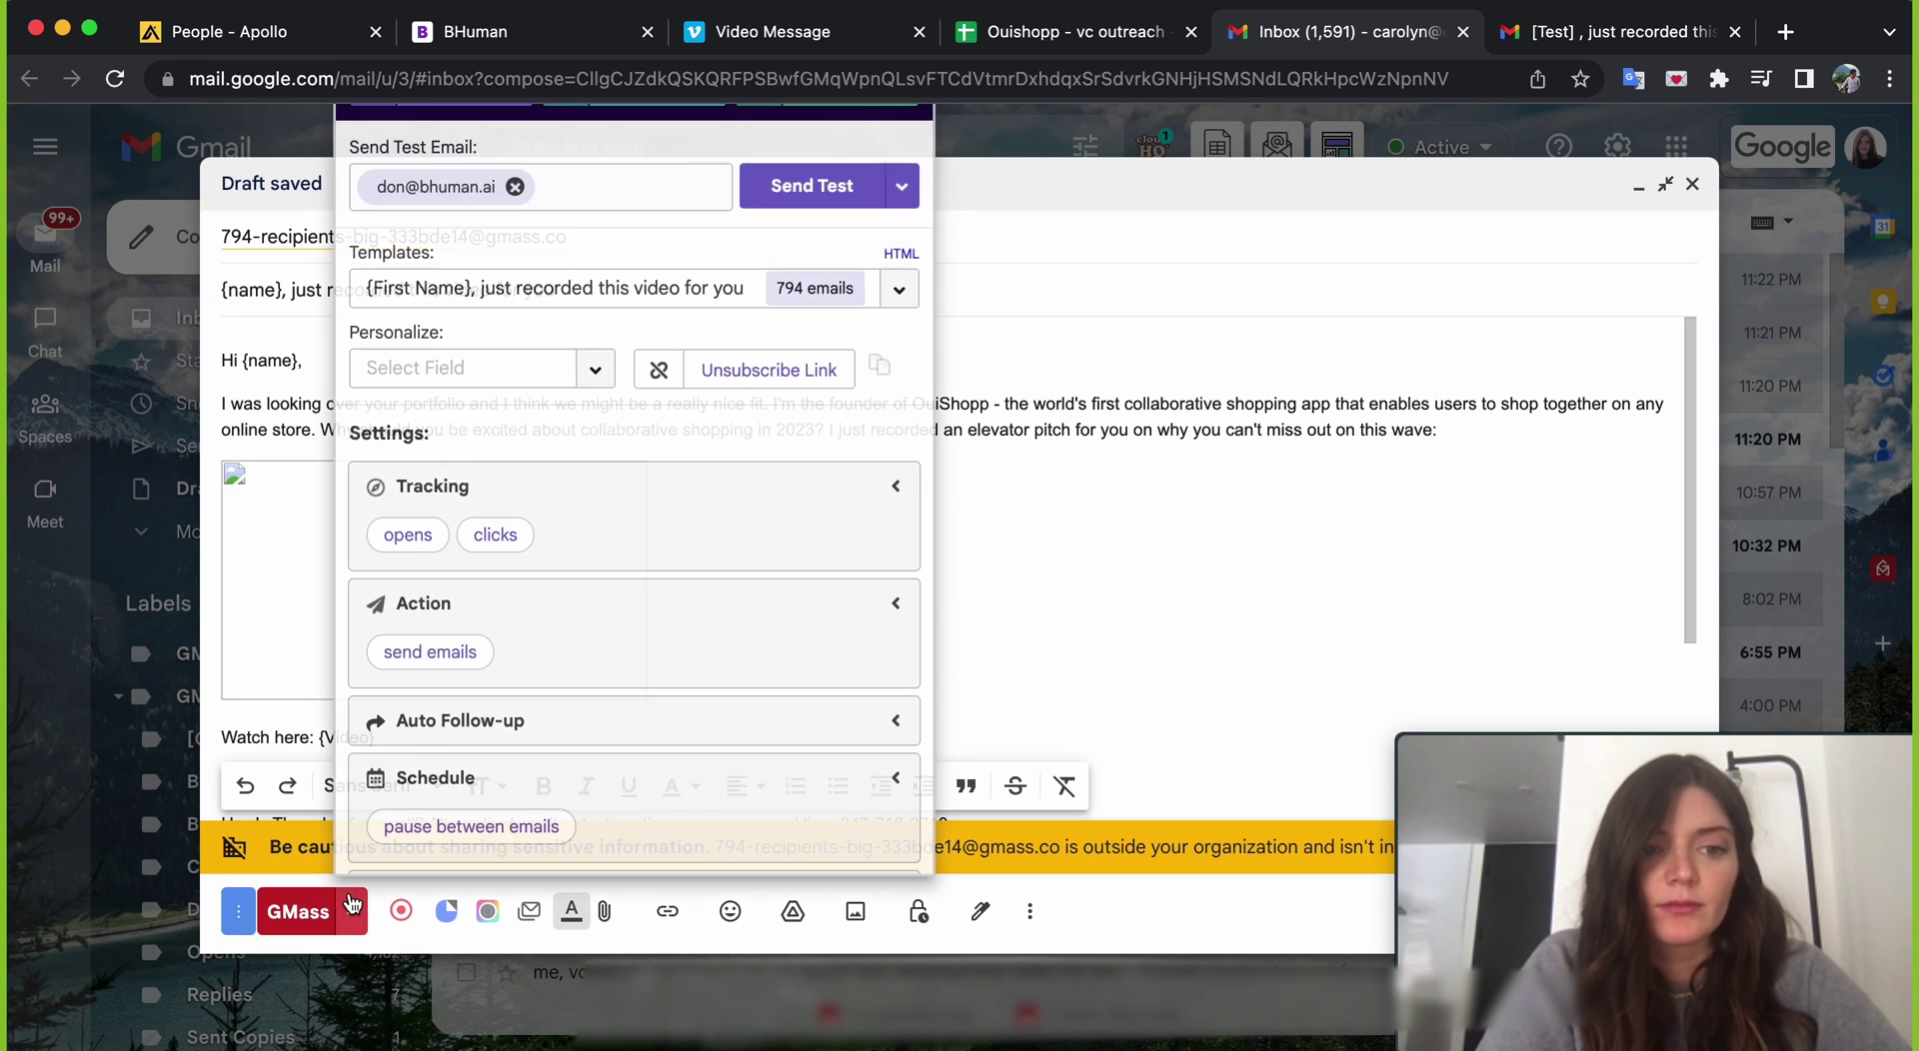
- Send another test and verify its personalised subject and that the thumbnail opens the Vimeo video
left_click(823, 186)
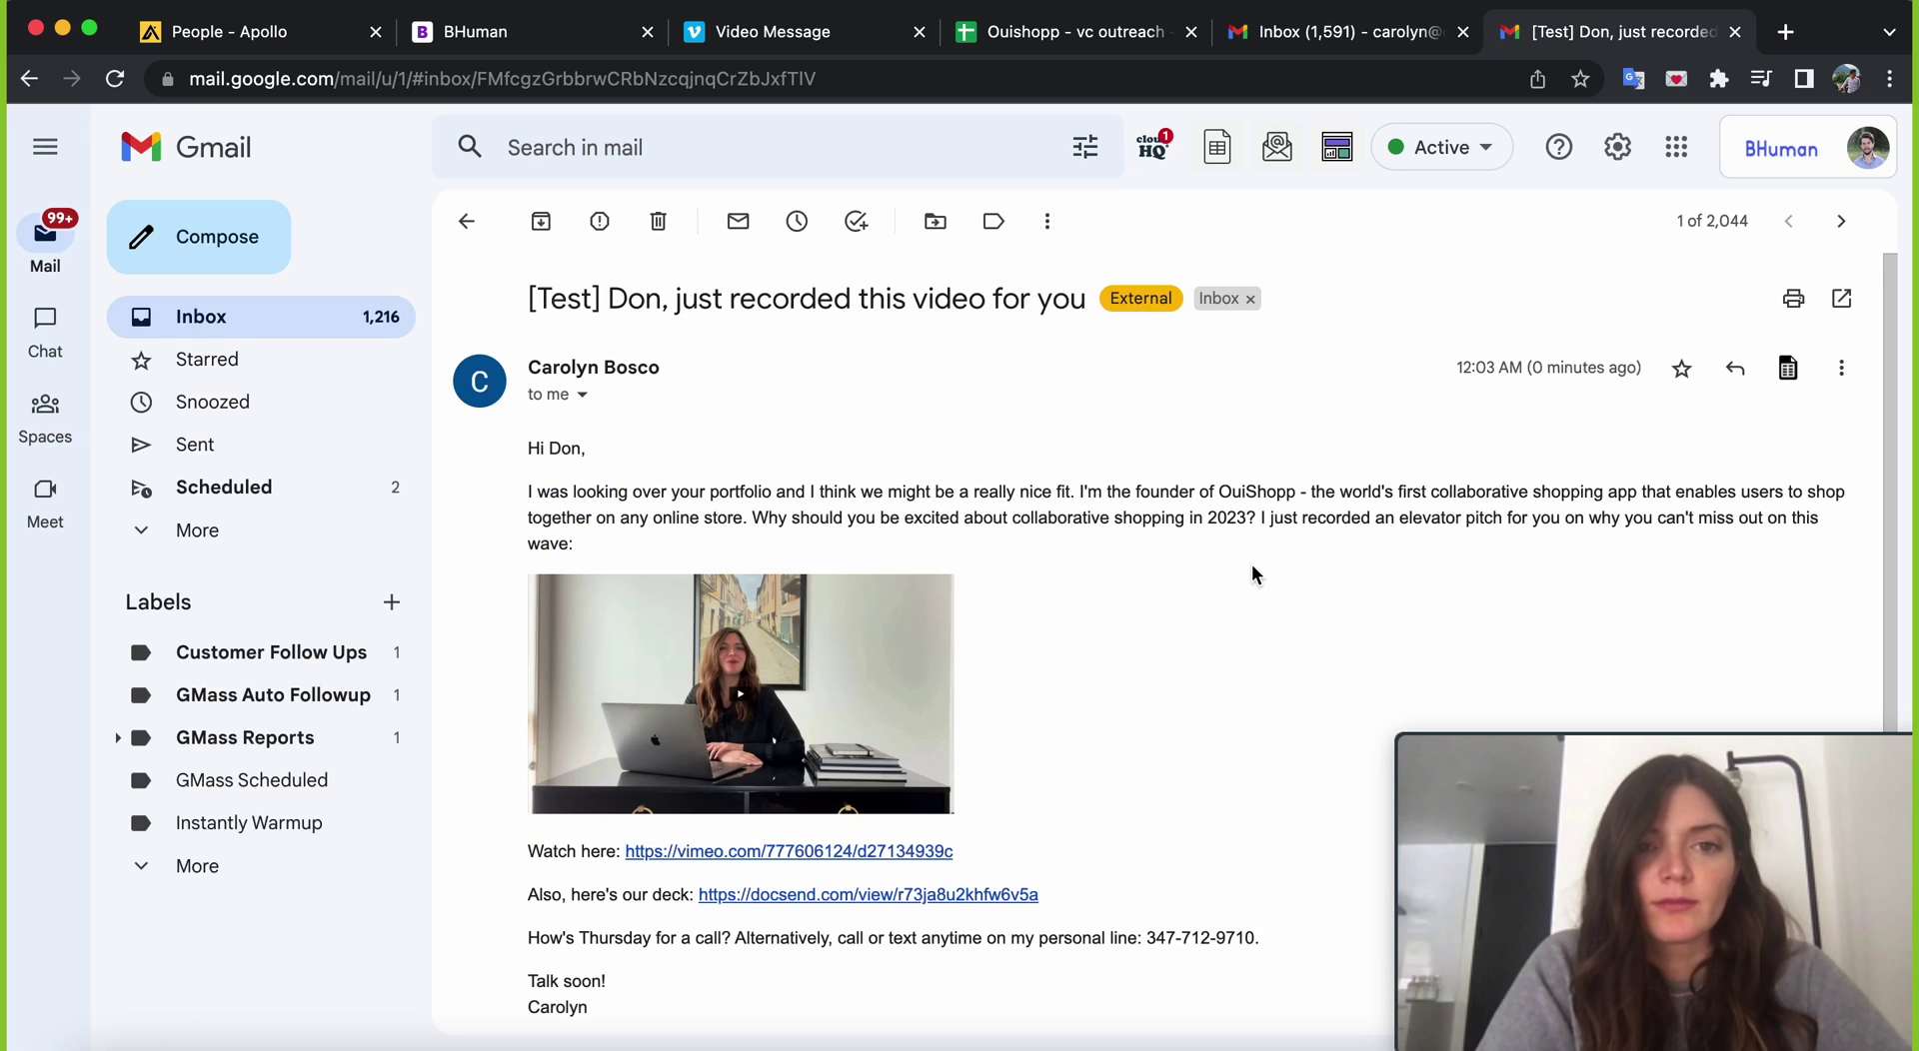
scroll(1254, 574, "down", 1)
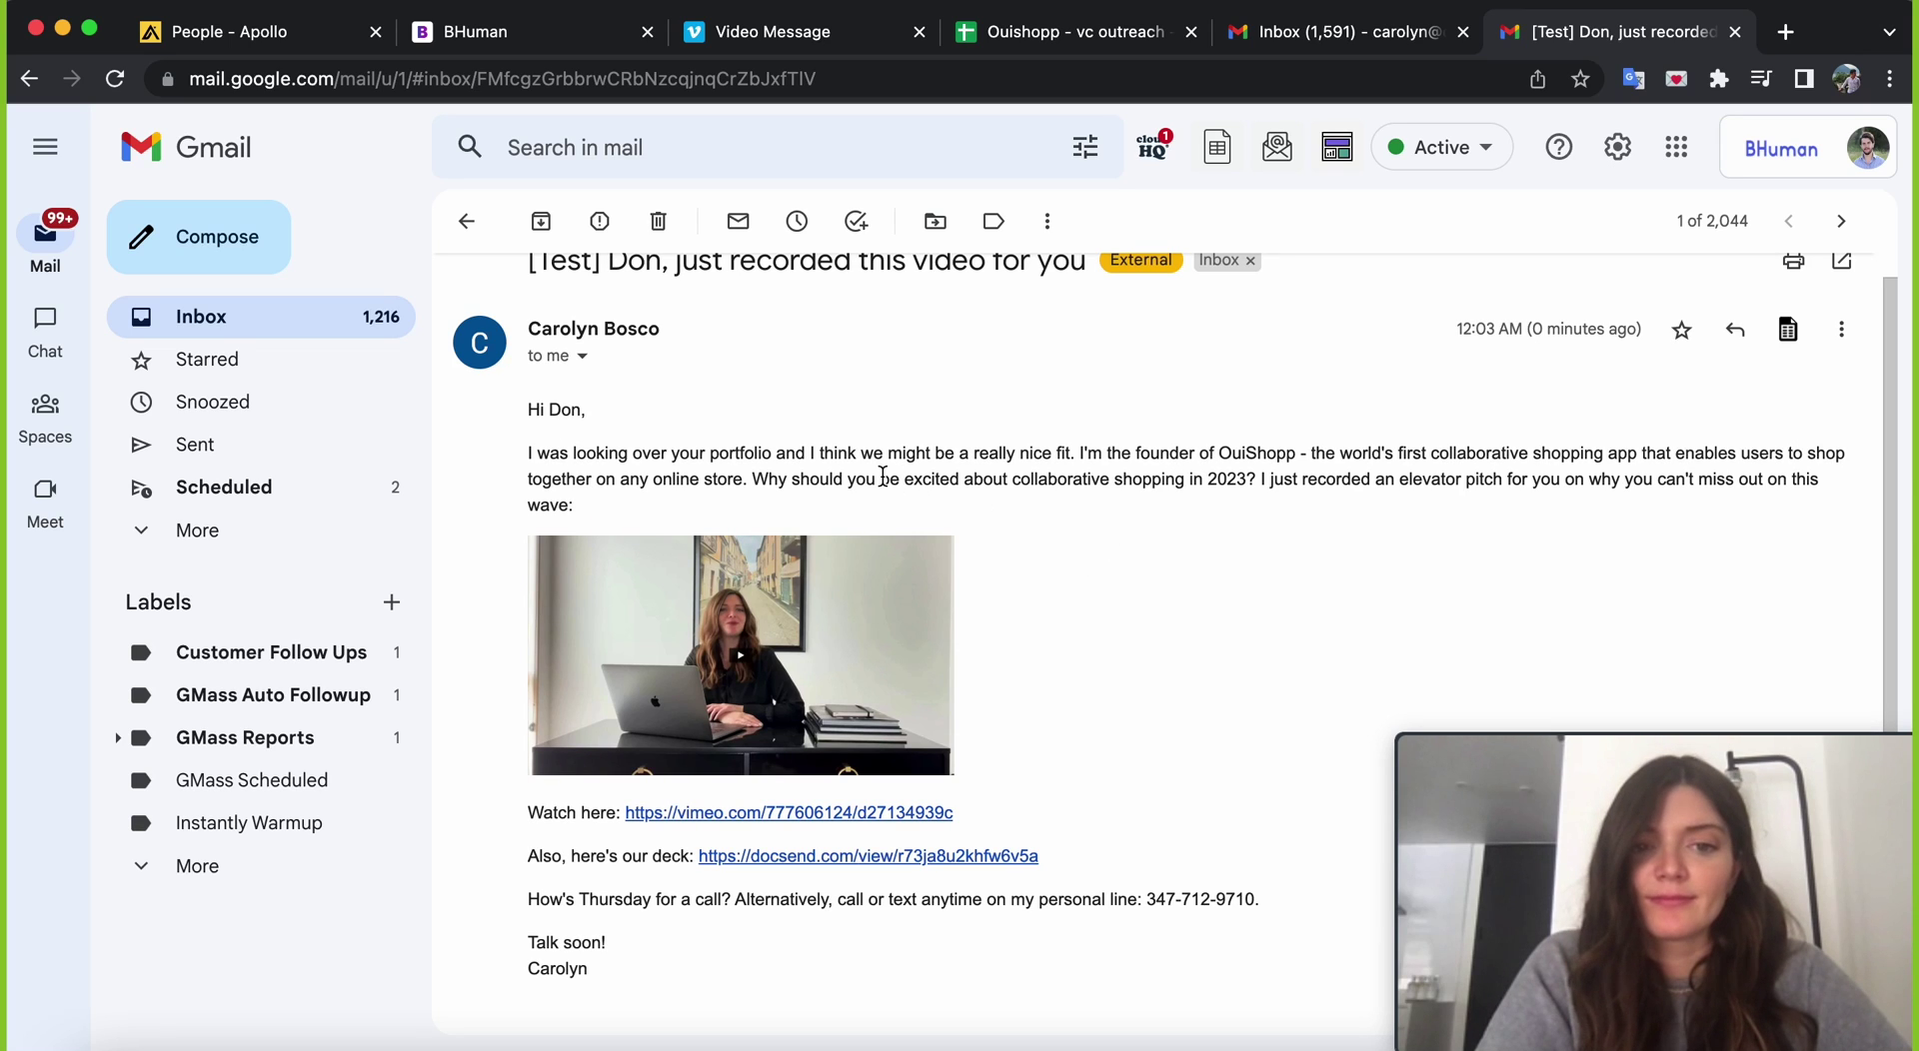
scroll(1115, 489, "down", 3)
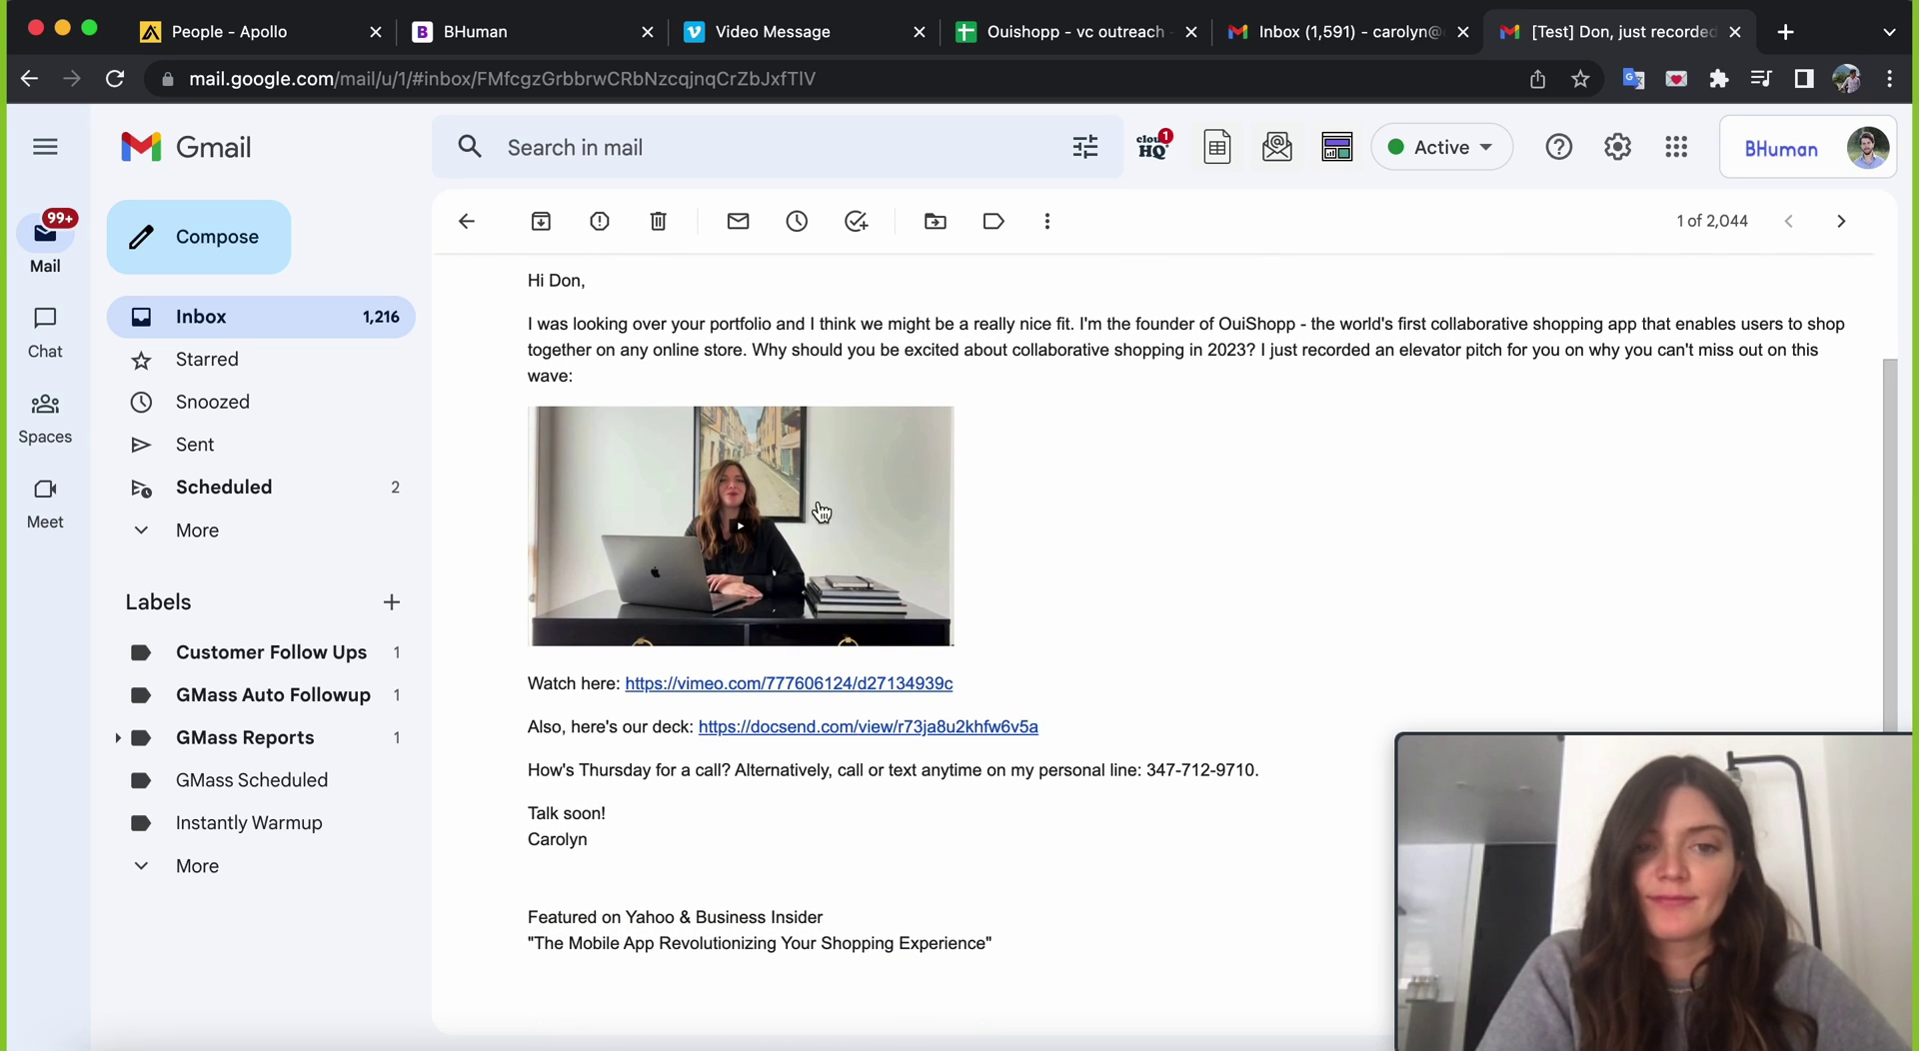
left_click(781, 535)
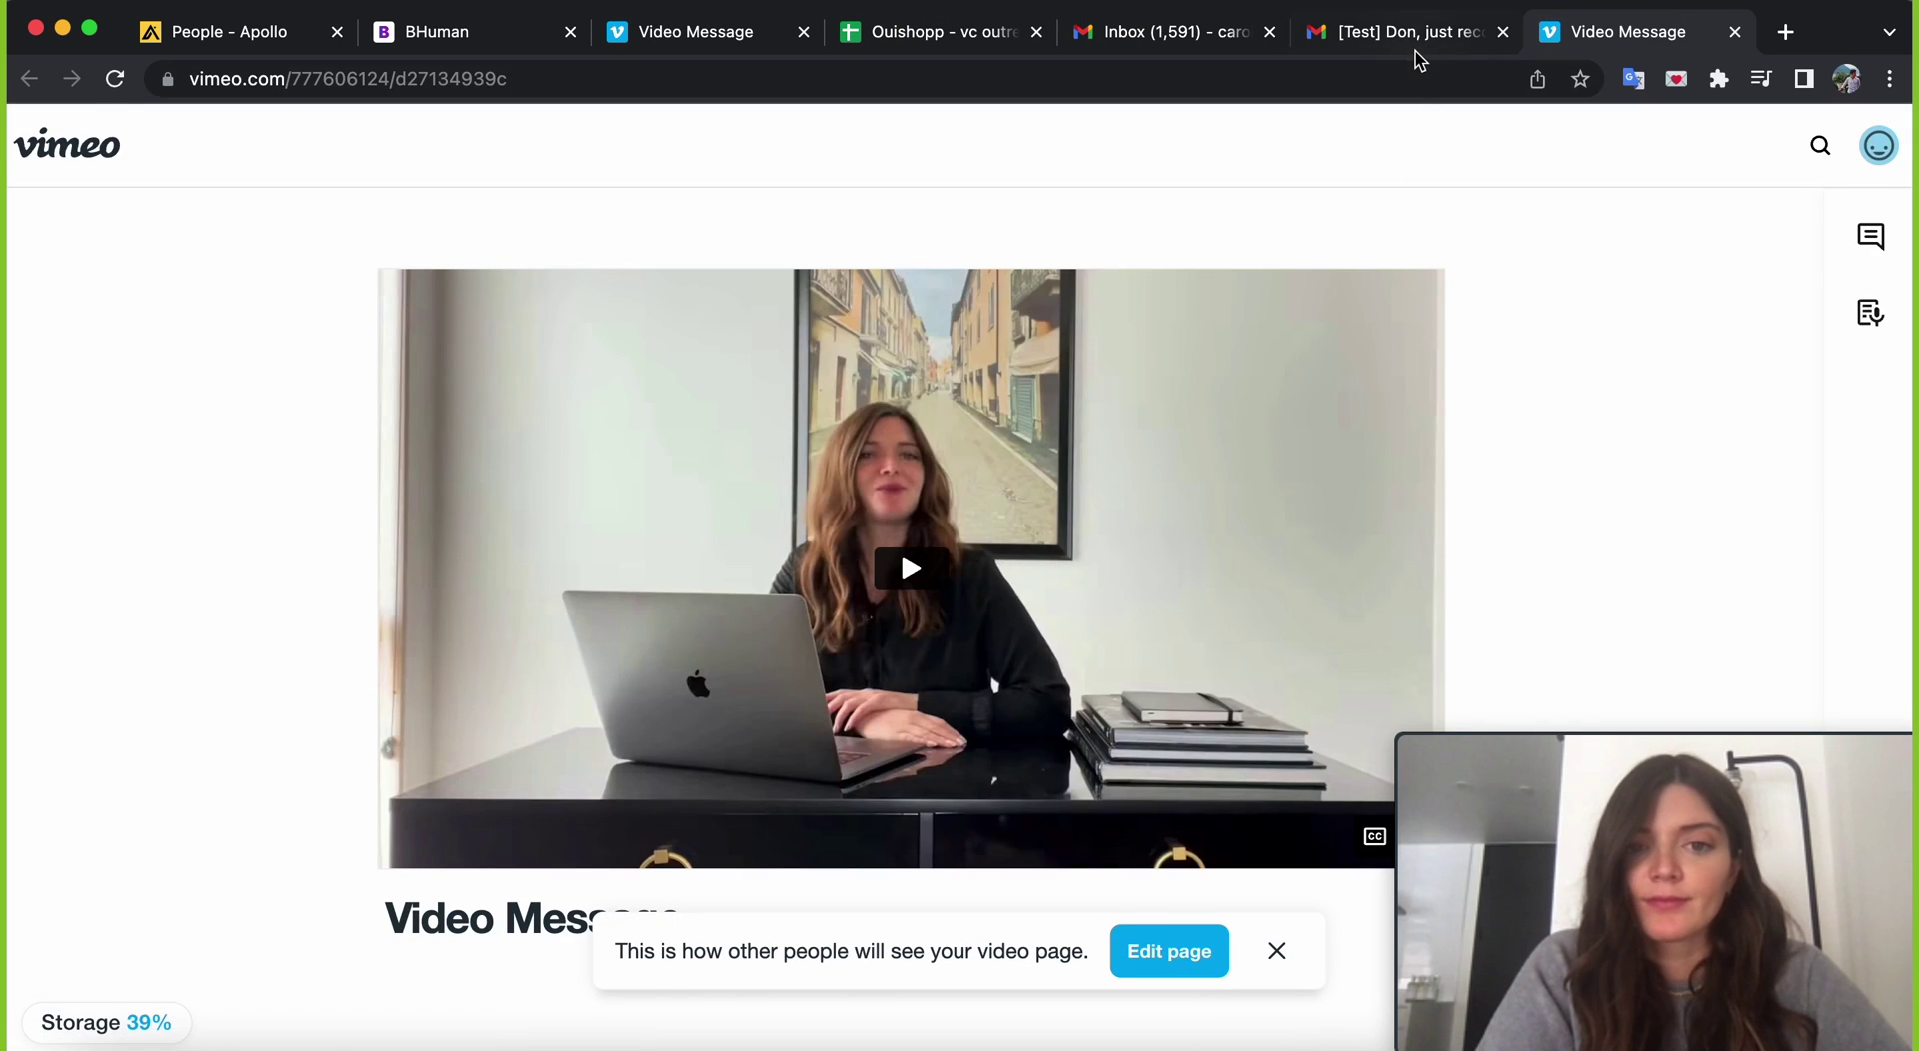
left_click(1416, 52)
scroll(1184, 597, "up", 3)
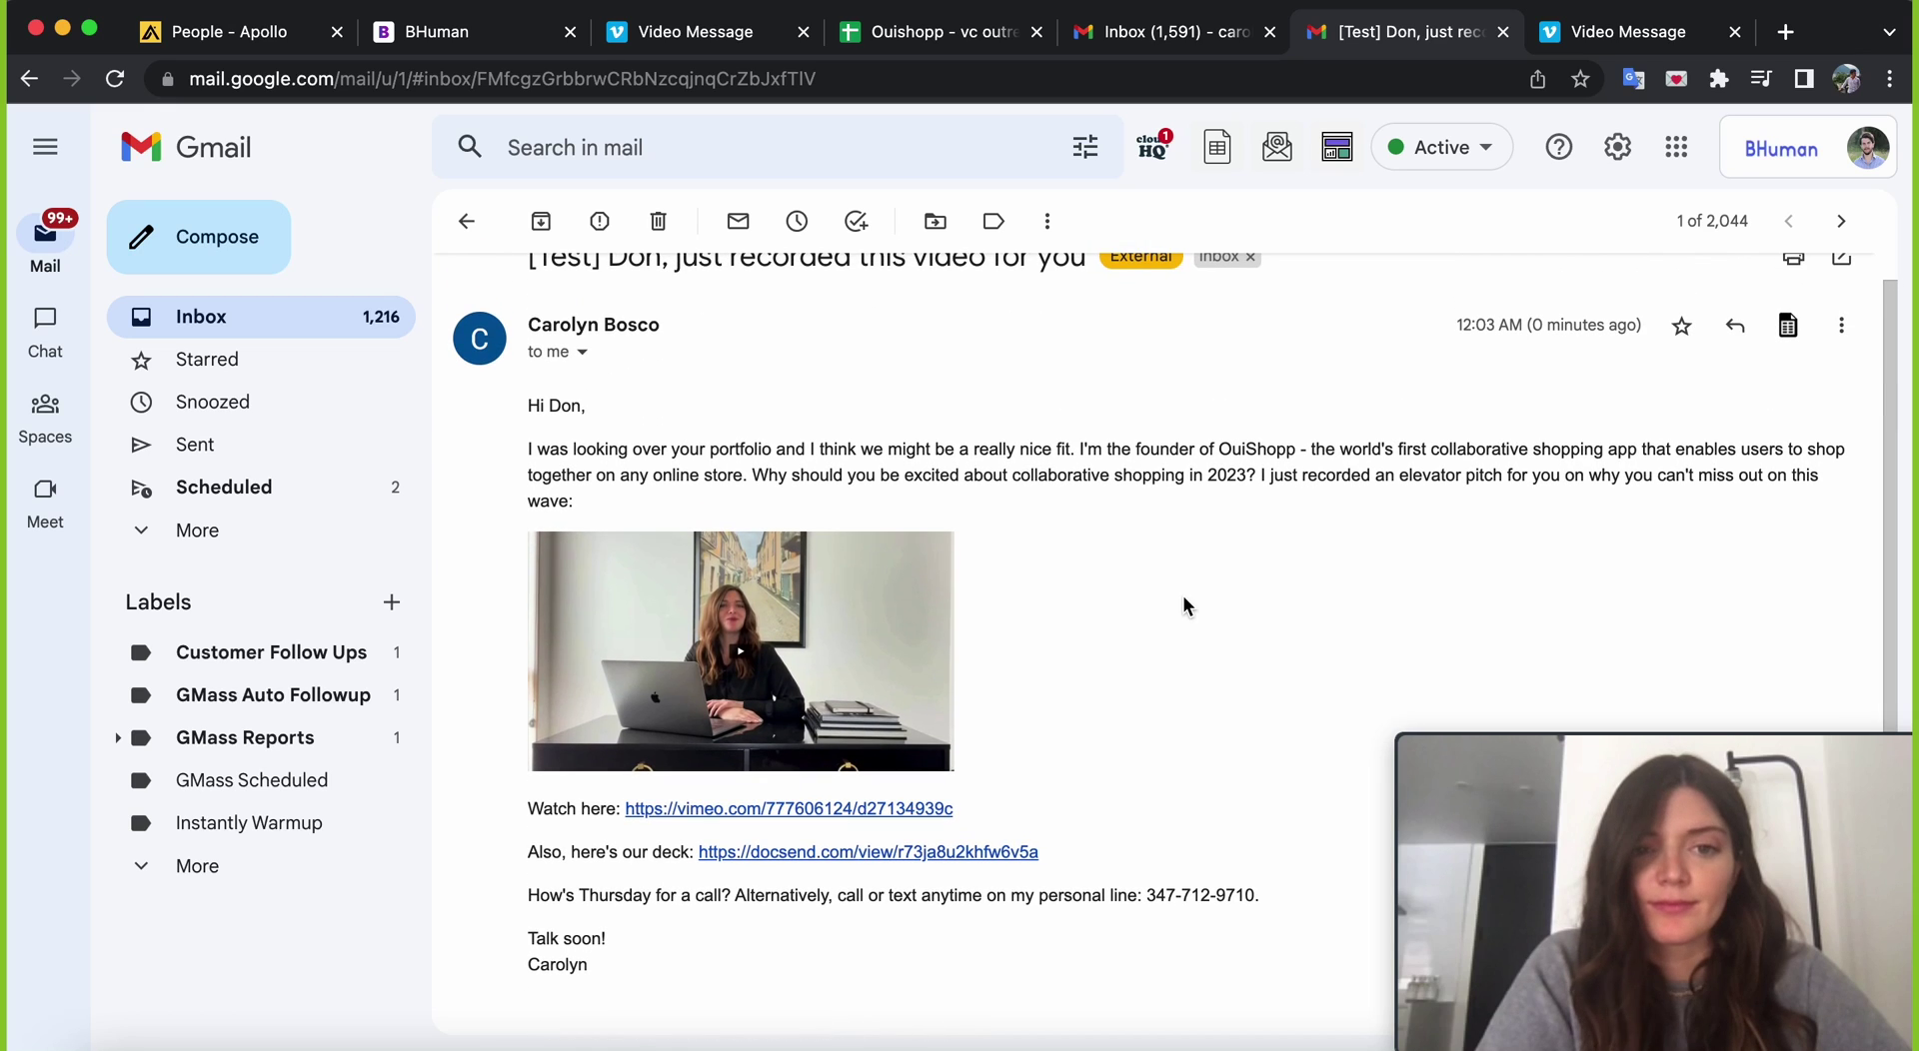
scroll(1183, 598, "up", 1)
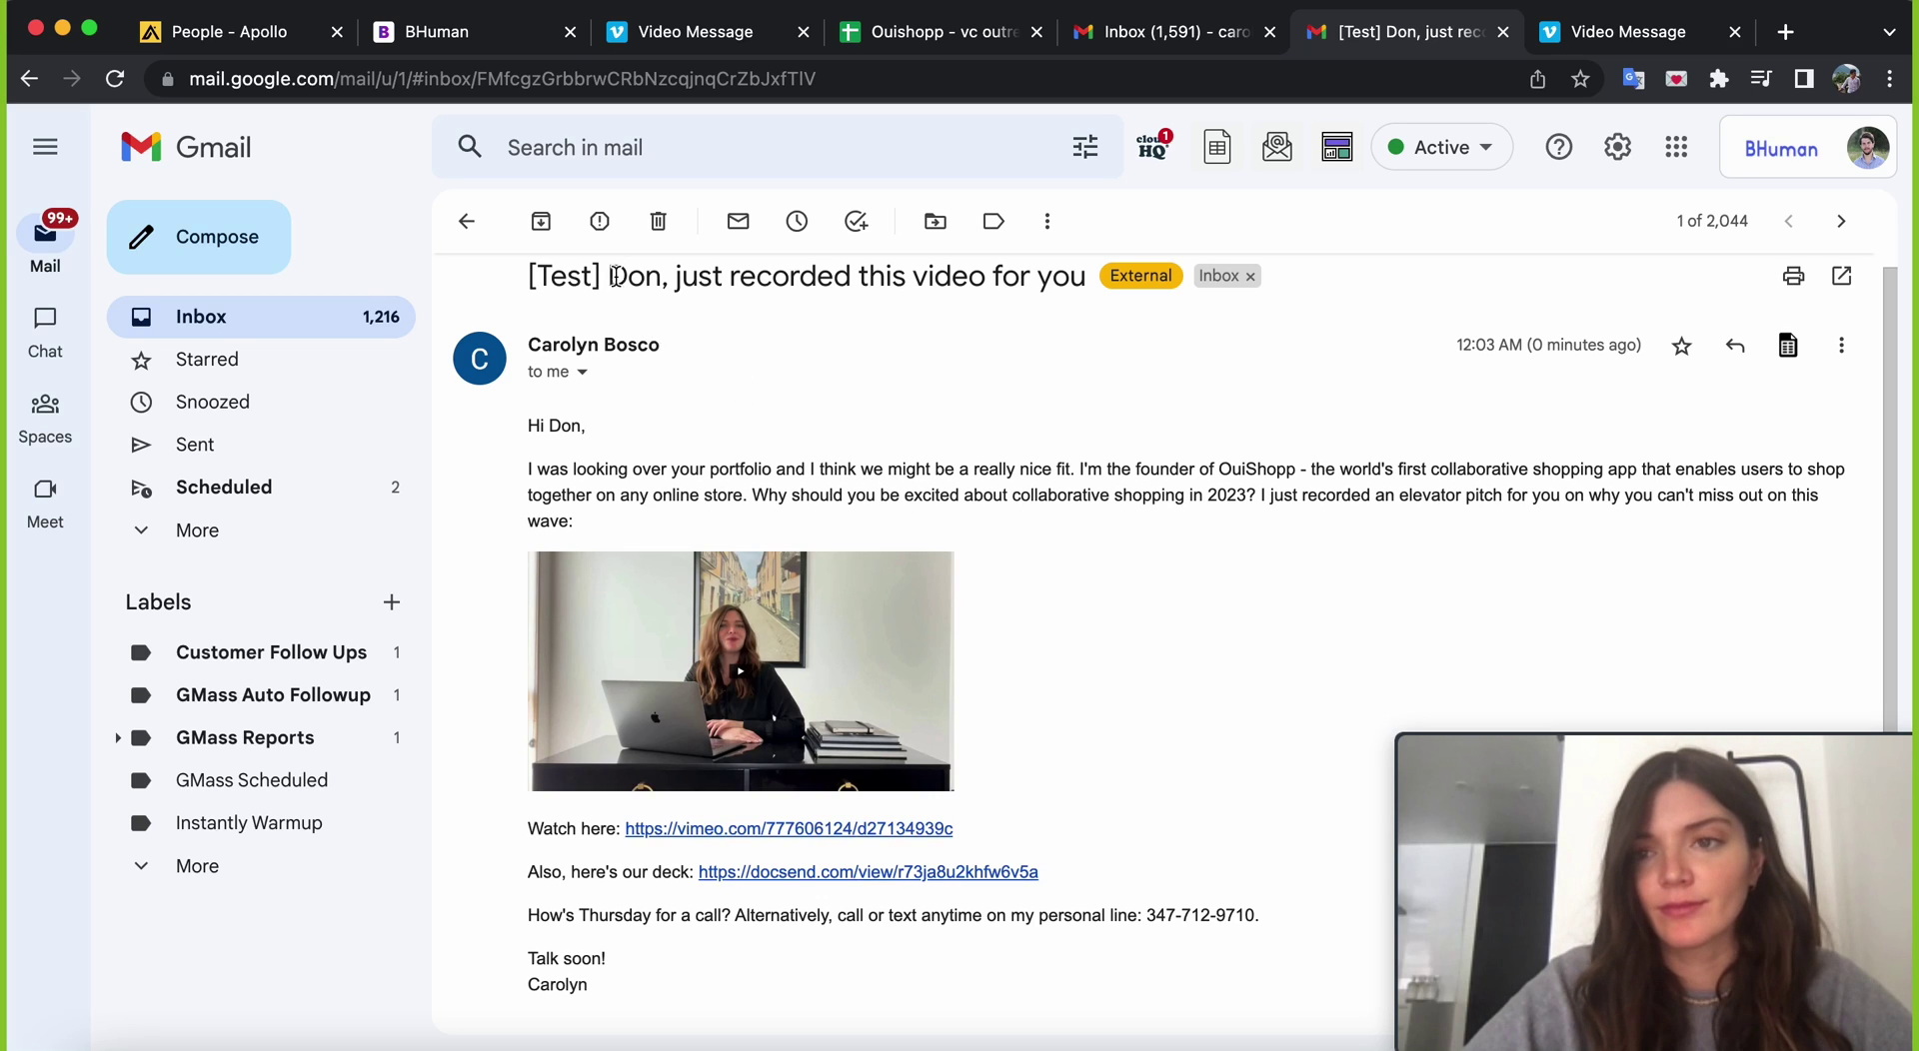
left_click_drag(610, 276, 1026, 358)
left_click(1027, 358)
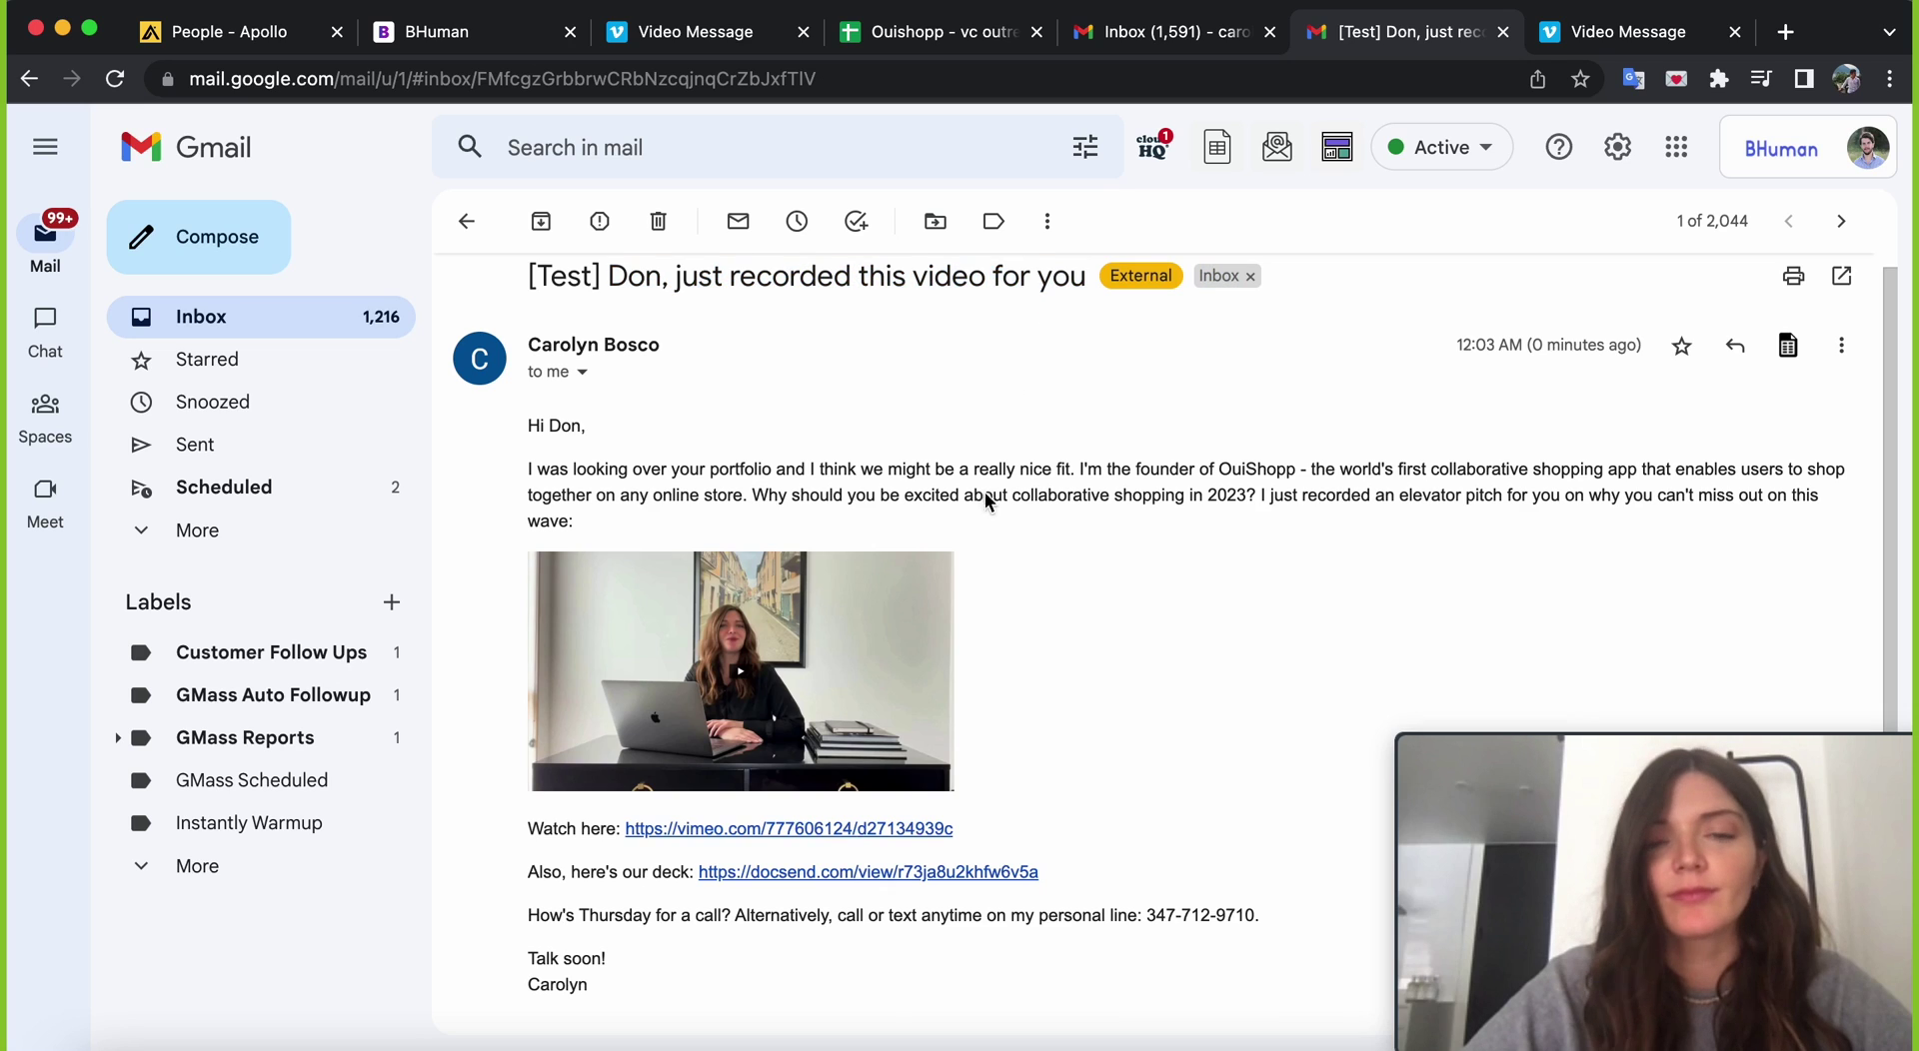
scroll(979, 620, "down", 1)
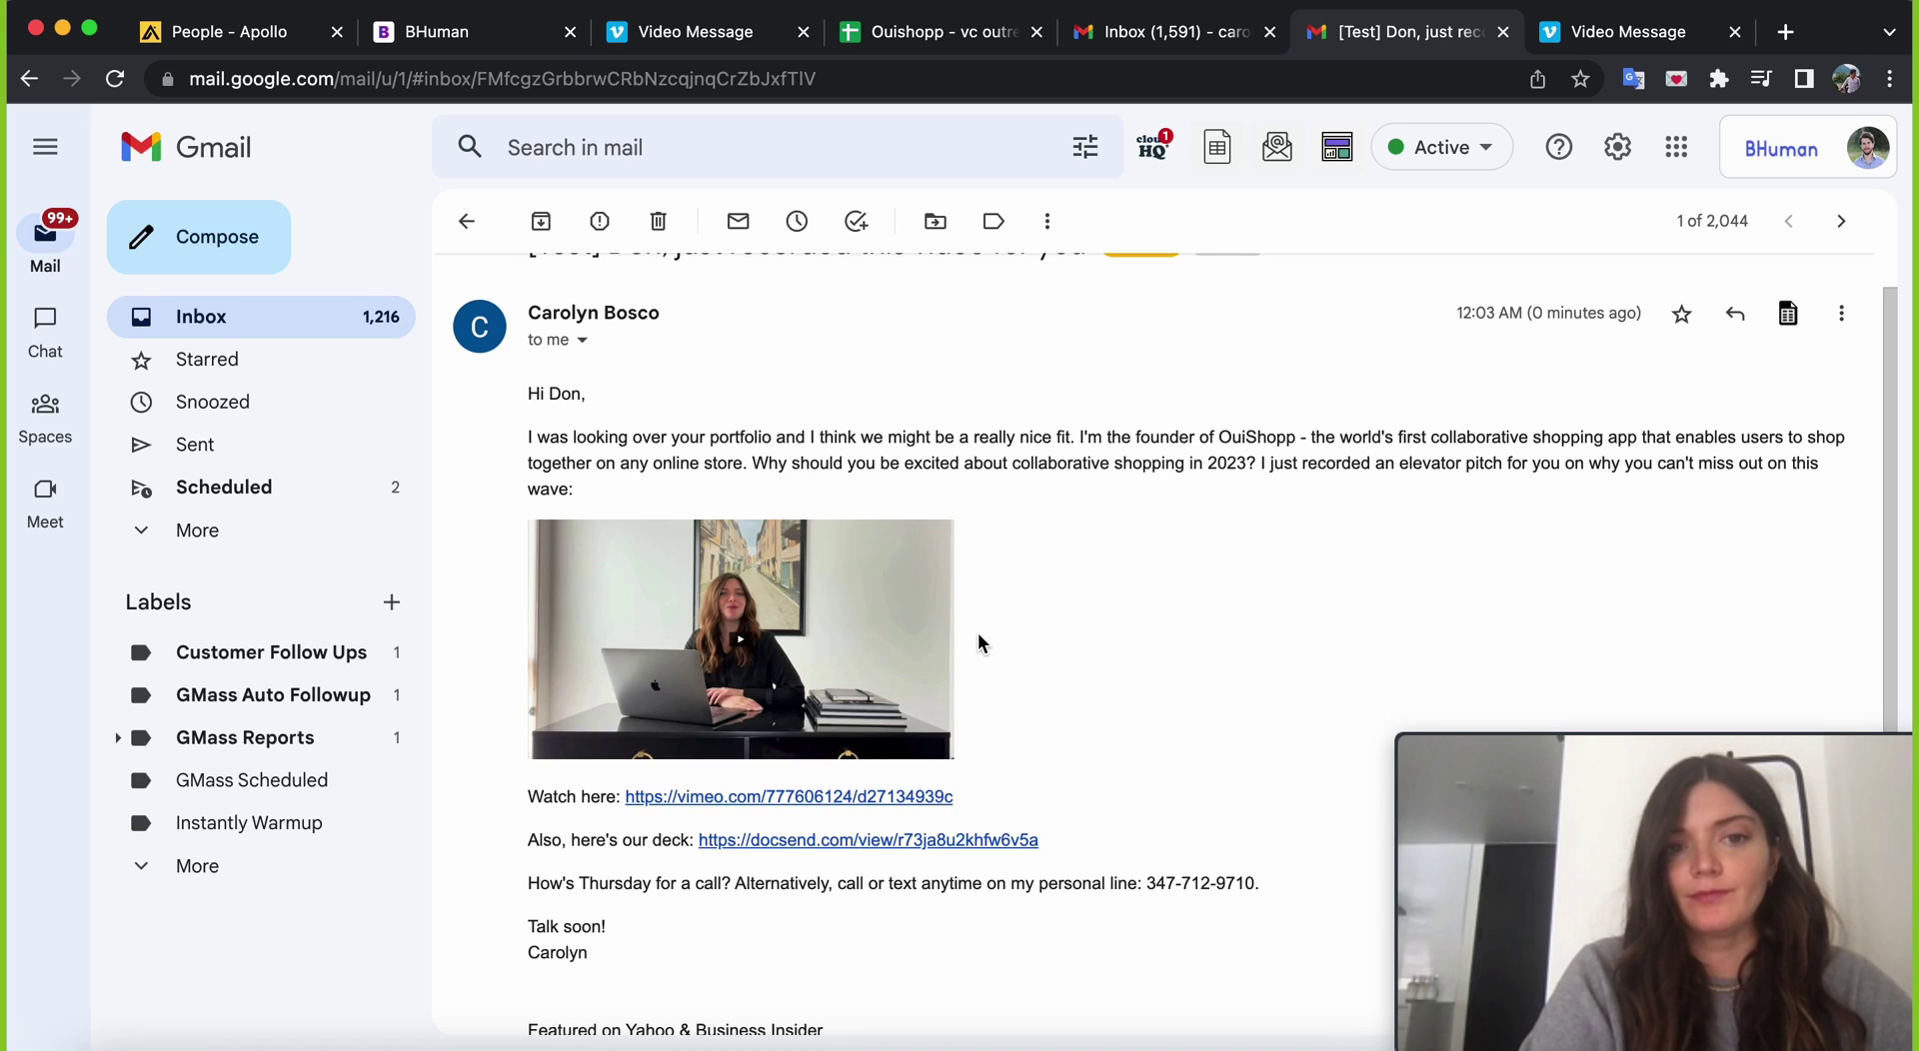
- Return to the campaign draft and close the GMass settings panel
left_click(1180, 50)
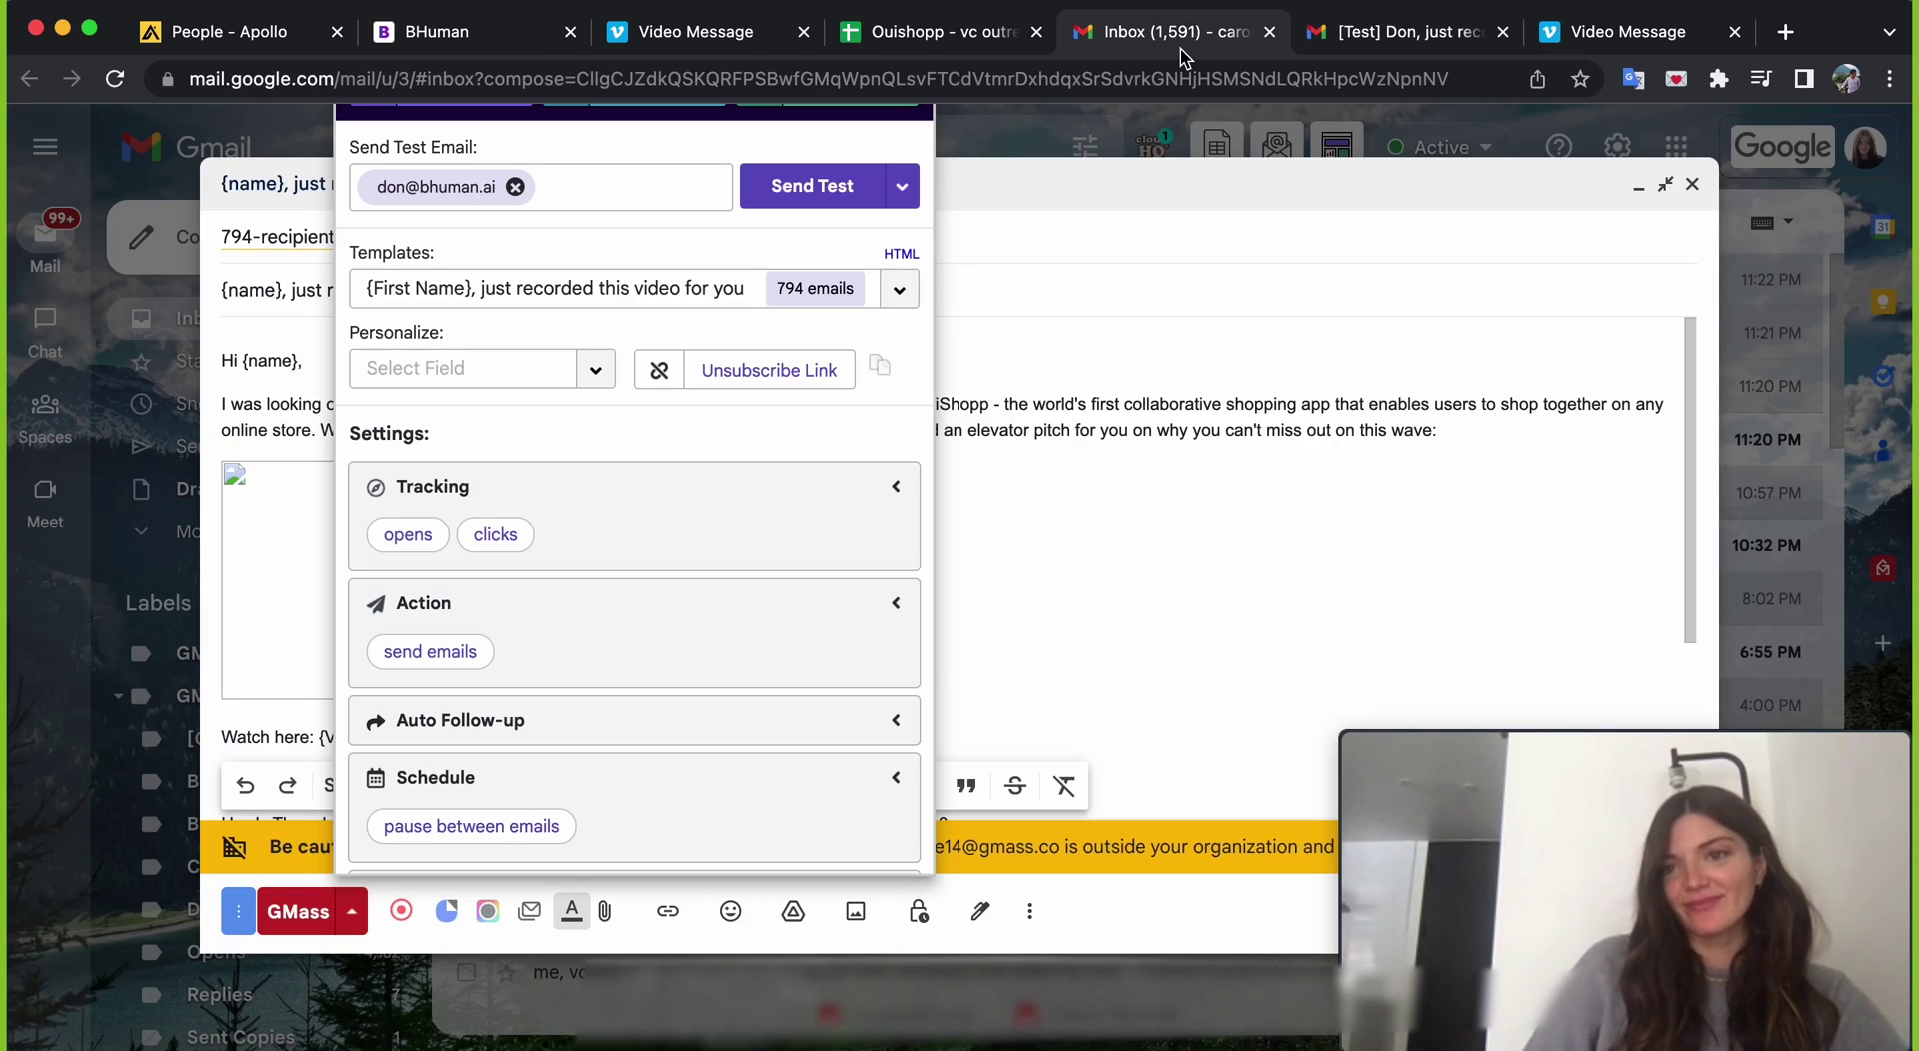
left_click(1155, 345)
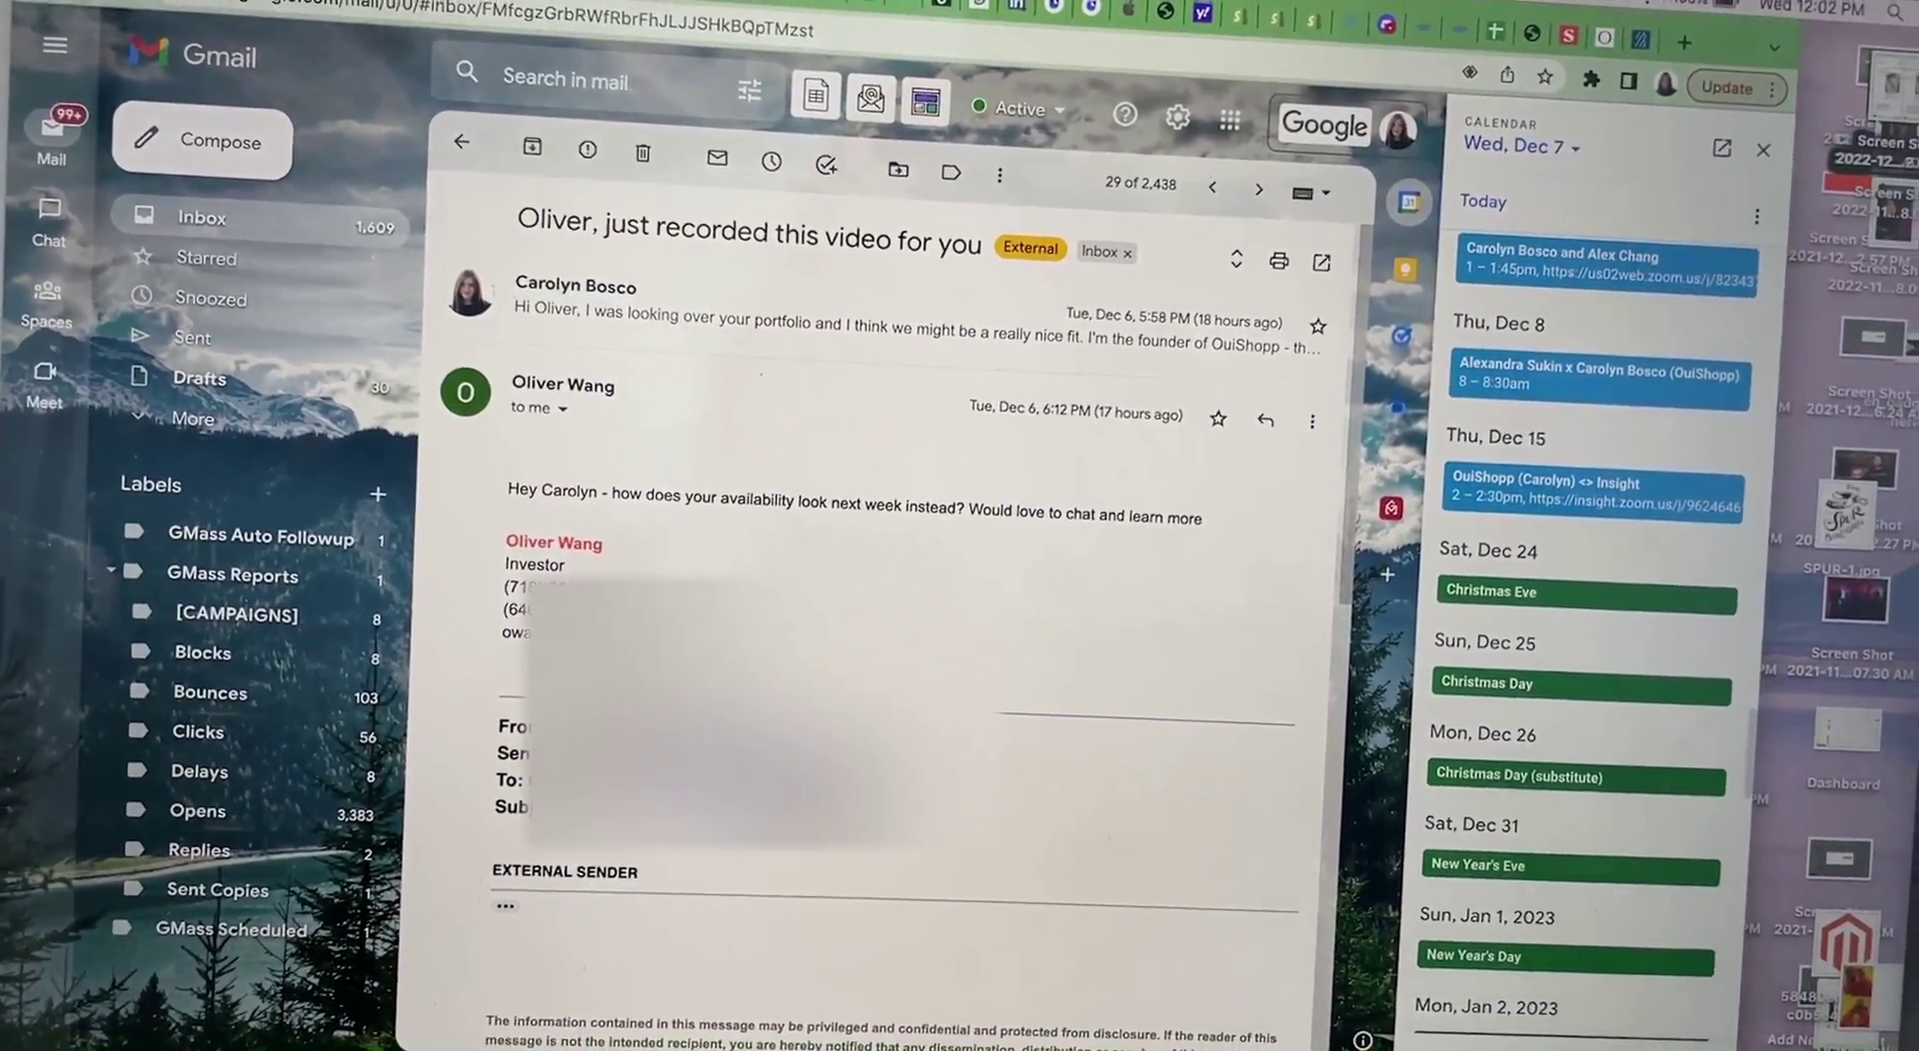
- Scroll through the investor's reply thread asking about next-week availability
scroll(879, 600, "down", 10)
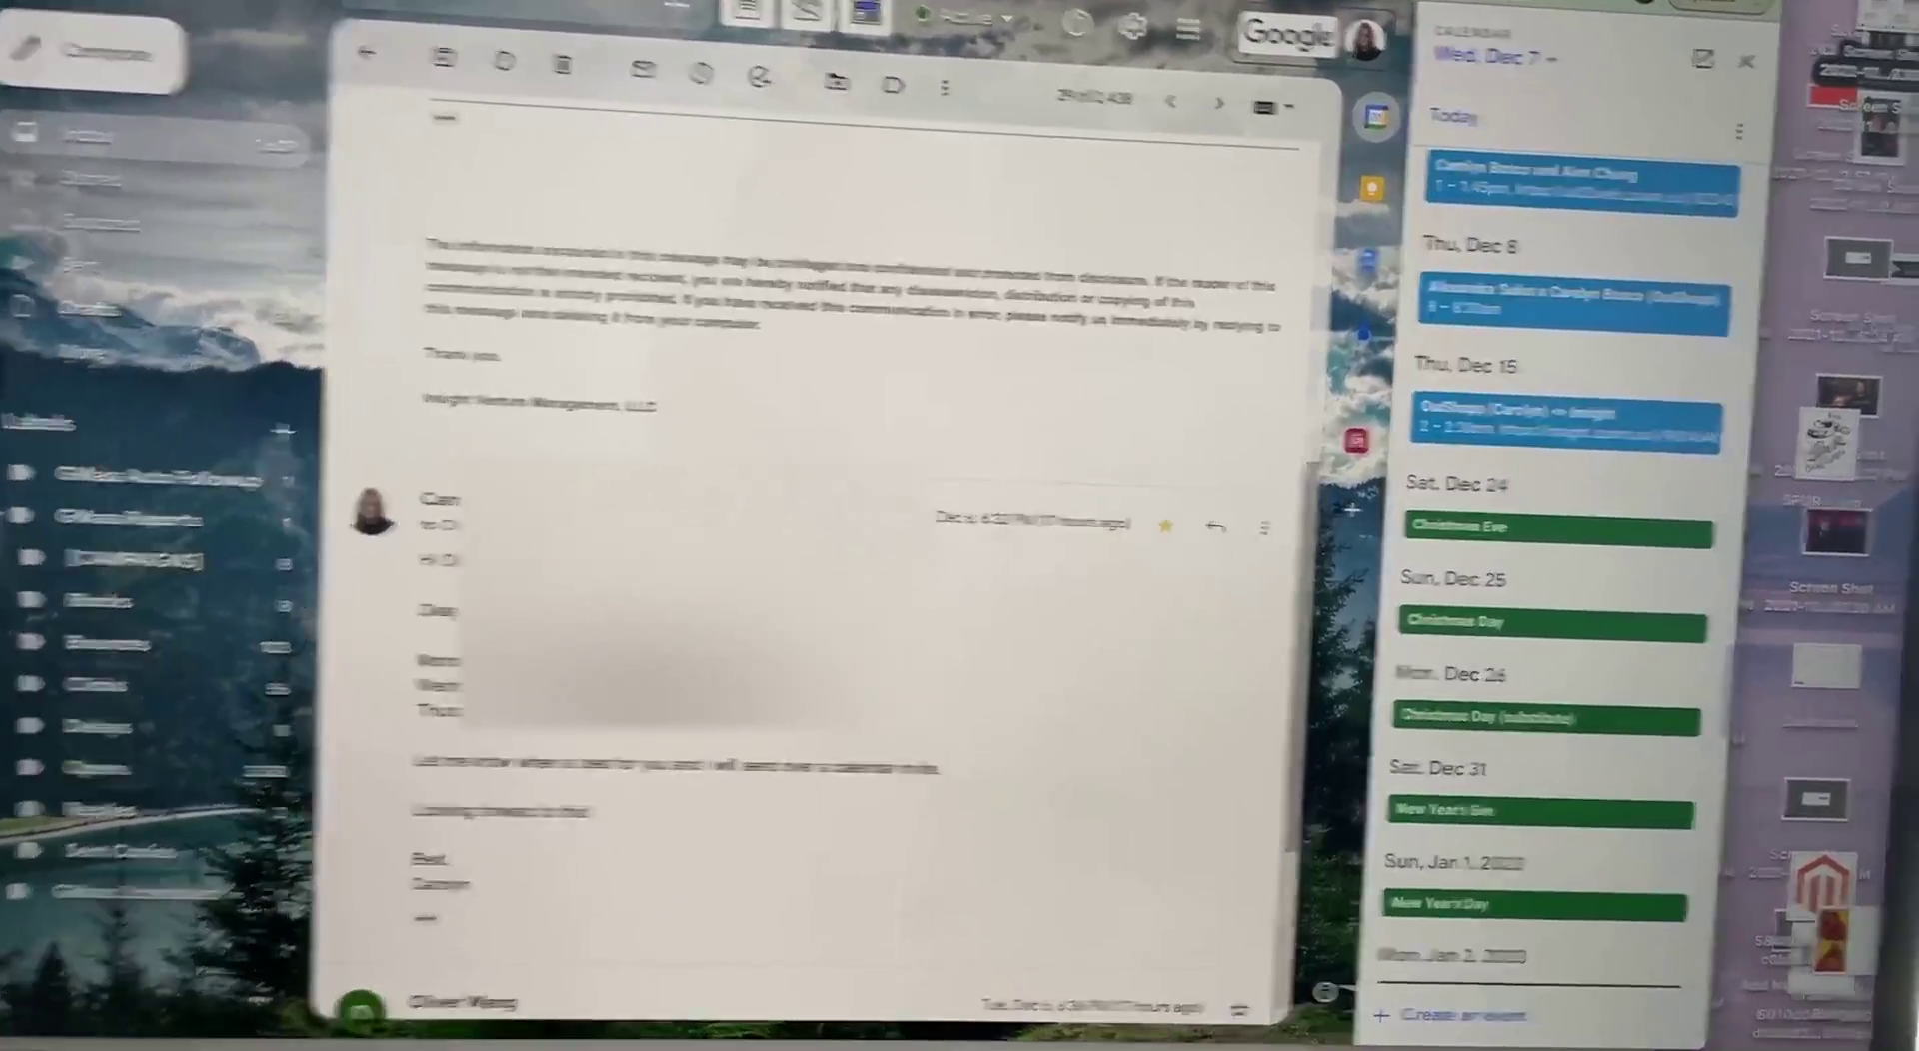